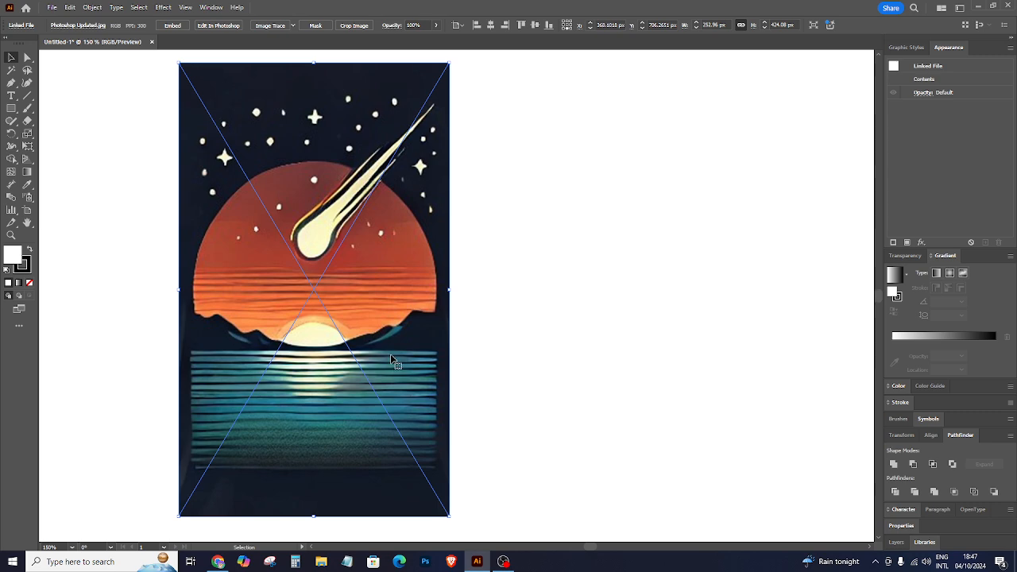
Duplicate the linked sunset image, place the copy beside the original, and clear the selection.
left_click_drag(391, 359, 700, 371)
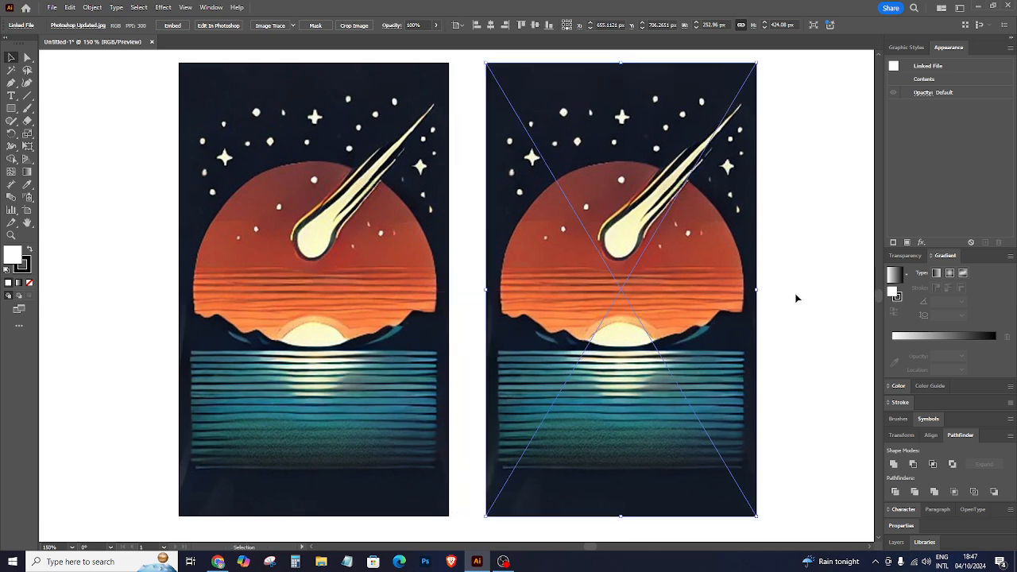
left_click(796, 299)
left_click(602, 318)
key("a")
key("ctrl+shift+a")
Draw a circle about 222 px in diameter over the sun in the copied image with the Ellipse tool.
key("ctrl+equal")
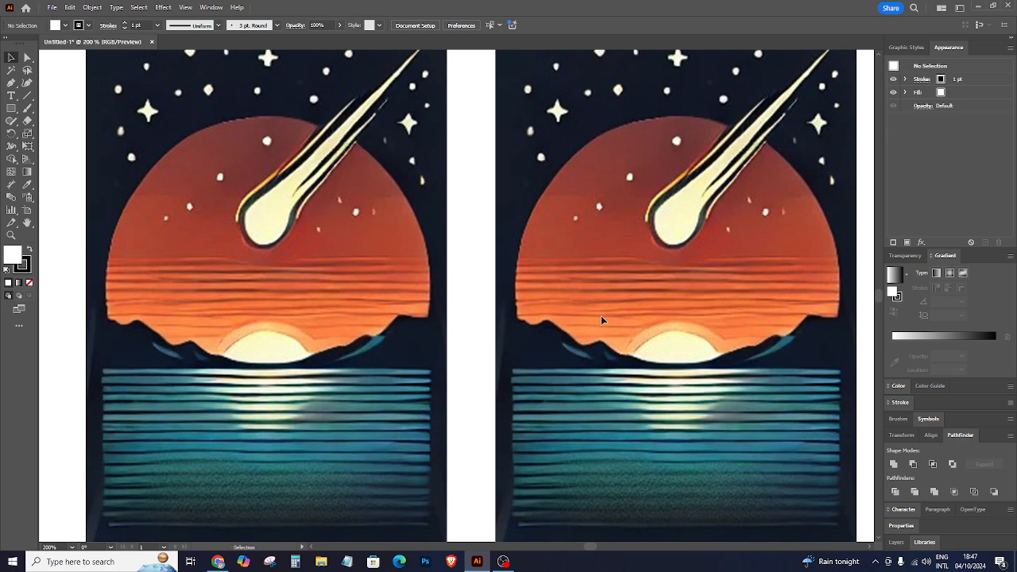
scroll(565, 479, "up", 2)
left_click_drag(591, 549, 601, 549)
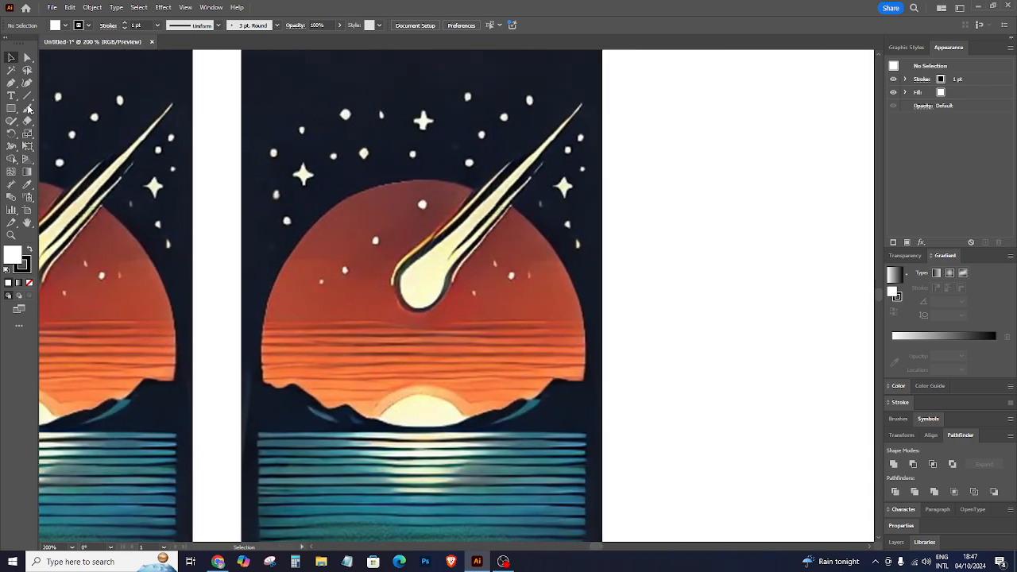
left_click(12, 108)
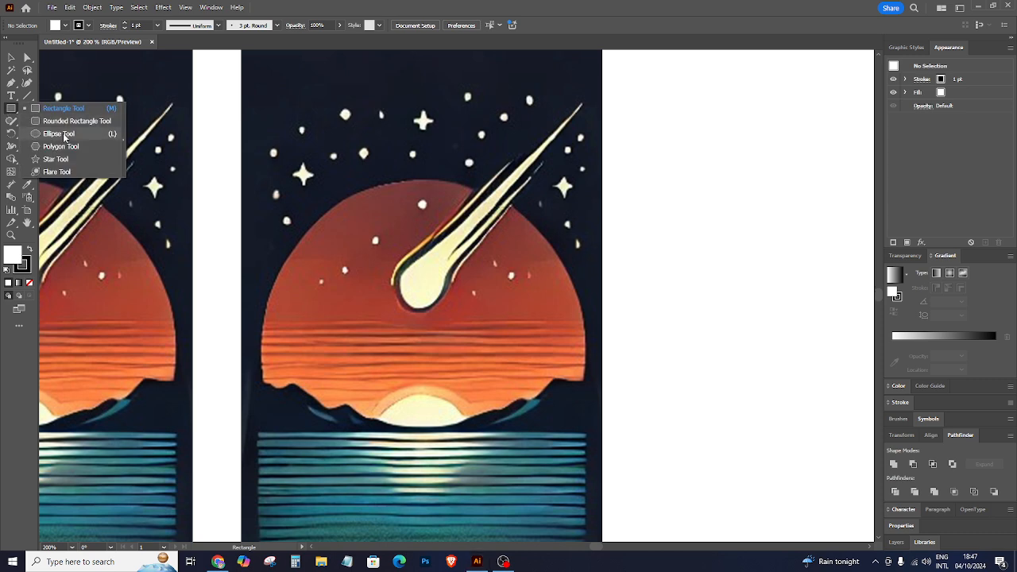
left_click(59, 133)
left_click_drag(280, 220, 596, 445)
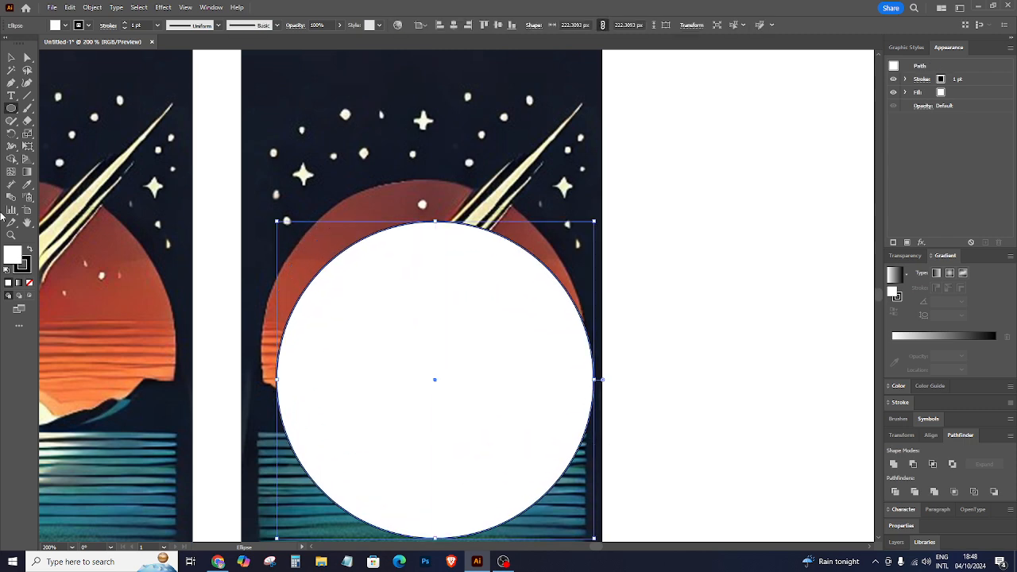
Give the circle a black outline with no fill and move it onto the large orange sun.
left_click(31, 284)
left_click(29, 250)
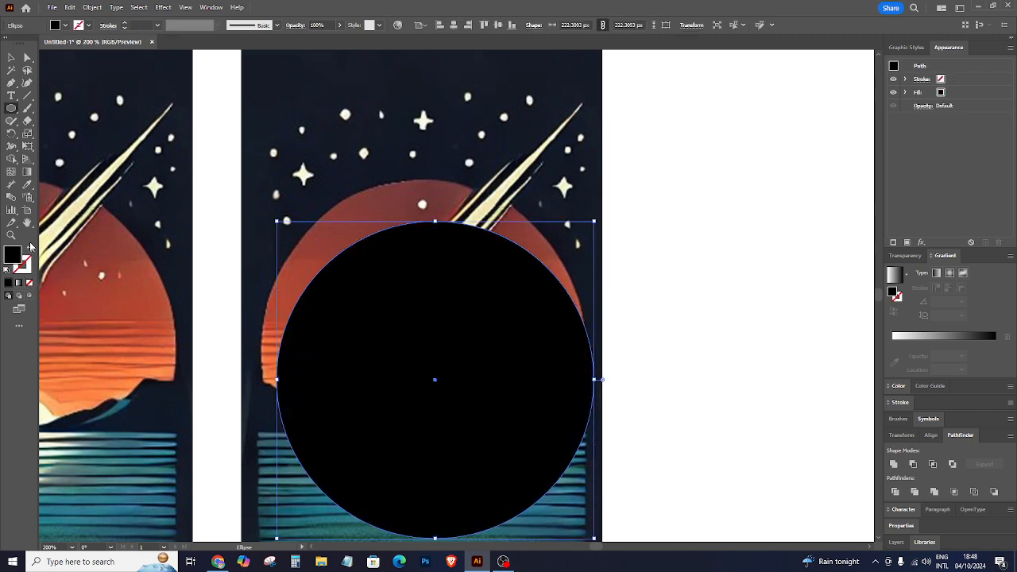
left_click(11, 57)
left_click_drag(443, 304, 429, 269)
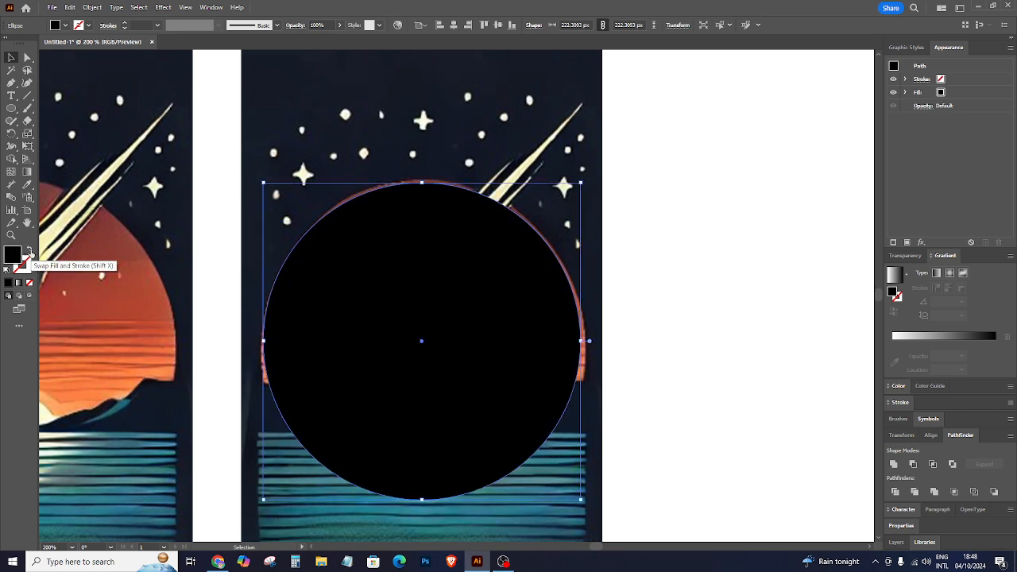
left_click(30, 250)
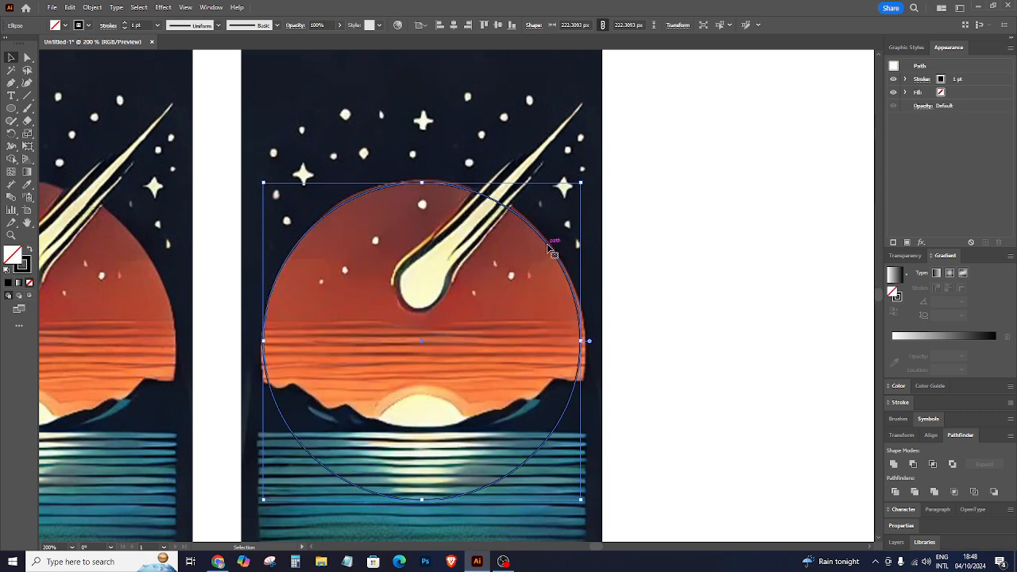
Resize the circle to about 225 px and nudge it to match the top and sides of the orange sun.
left_click_drag(546, 238, 546, 242)
scroll(574, 426, "down", 1)
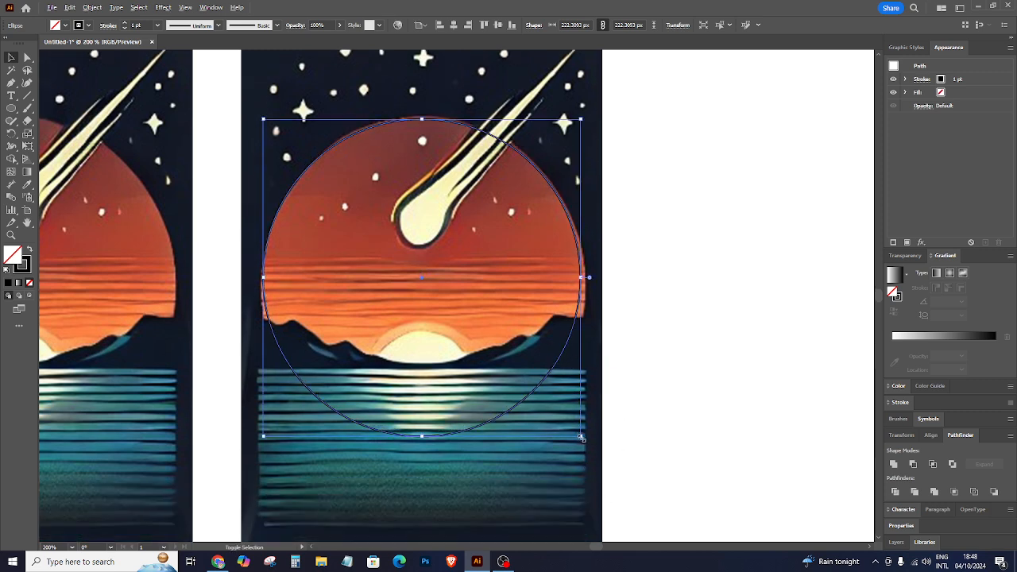
mouse_move(581, 437)
left_mouse_down()
mouse_move(598, 442)
mouse_move(590, 445)
left_mouse_up()
mouse_move(583, 338)
left_mouse_down()
mouse_move(583, 355)
mouse_move(581, 342)
left_mouse_up()
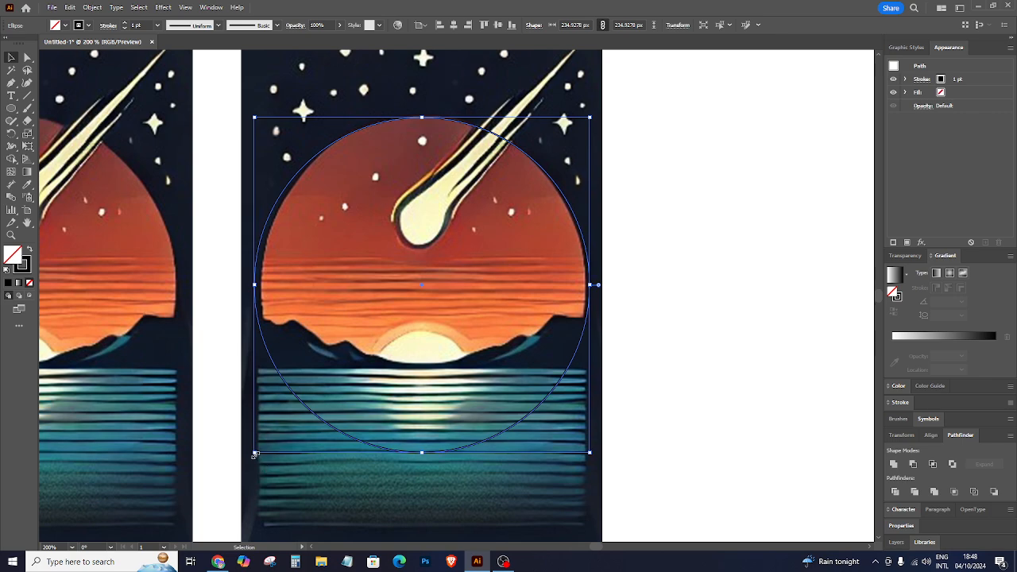
left_click_drag(254, 455, 264, 442)
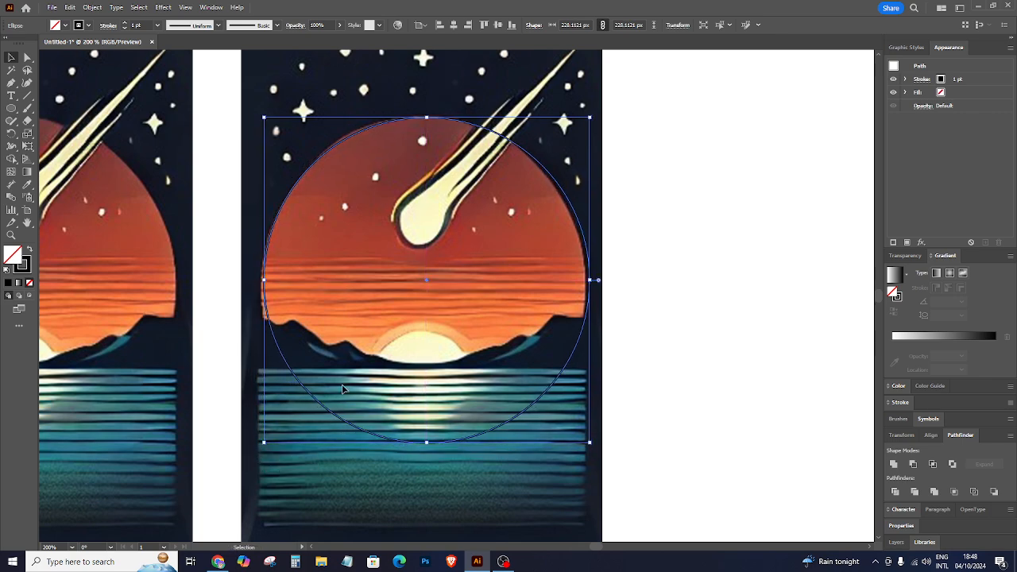
left_click_drag(592, 117, 585, 119)
left_click_drag(526, 159, 526, 154)
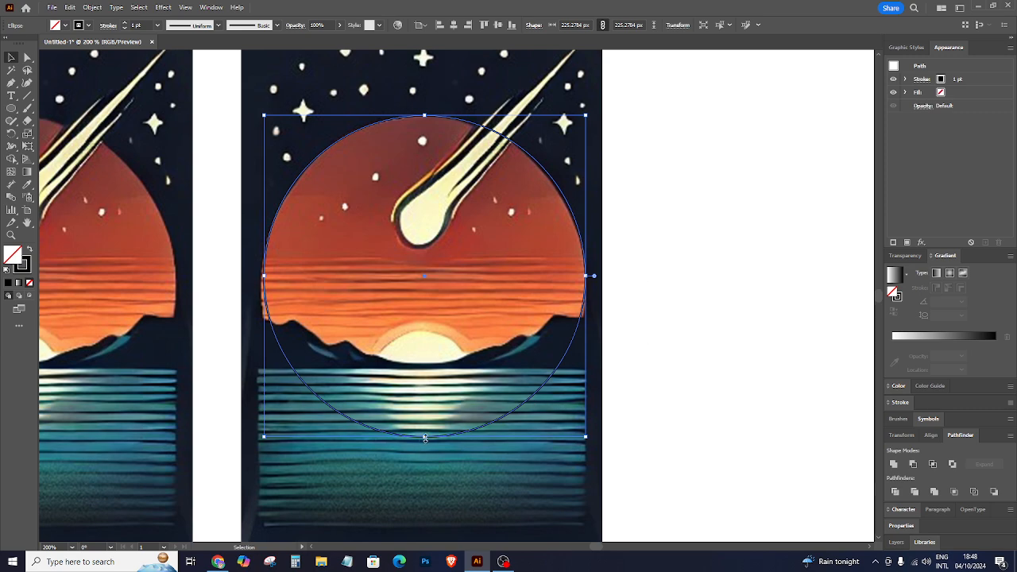
left_click_drag(425, 438, 425, 442)
key("ctrl+z")
left_click_drag(263, 437, 257, 442)
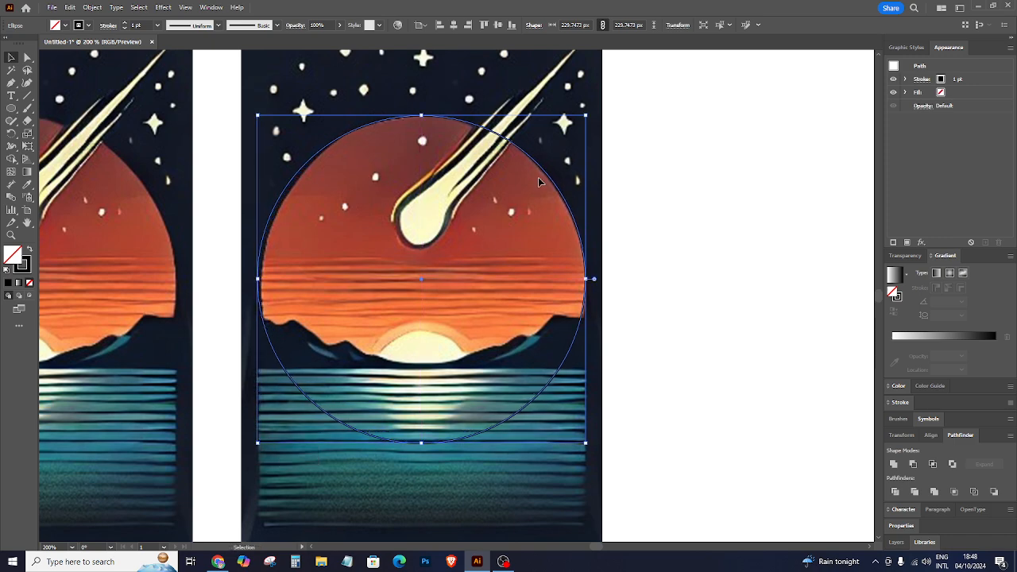
key("ctrl+z")
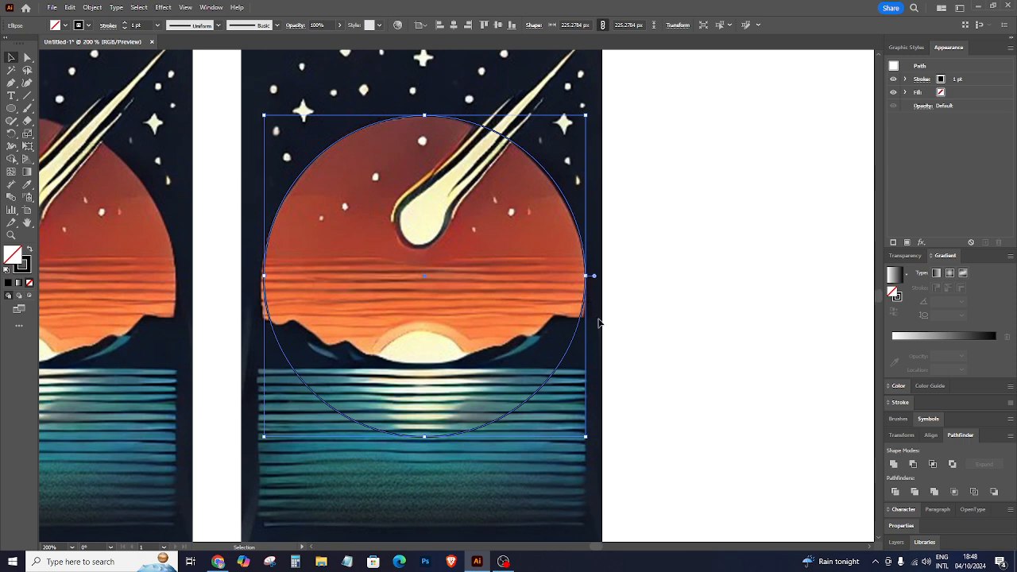
Lengthen the lower handles of the circle's right and left anchors and shift the left anchor outward to follow the sun's edge.
left_click(27, 57)
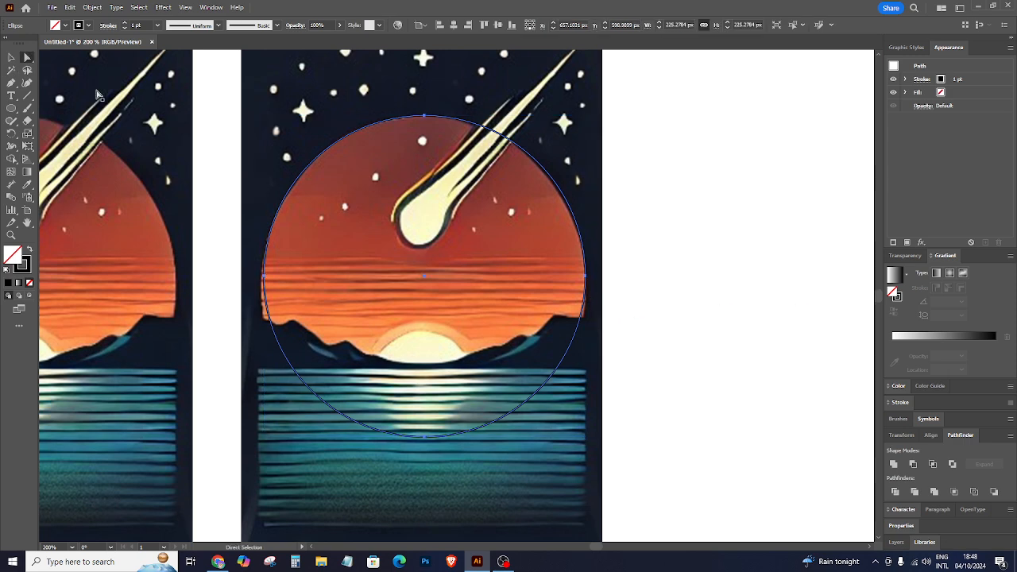
left_click(586, 278)
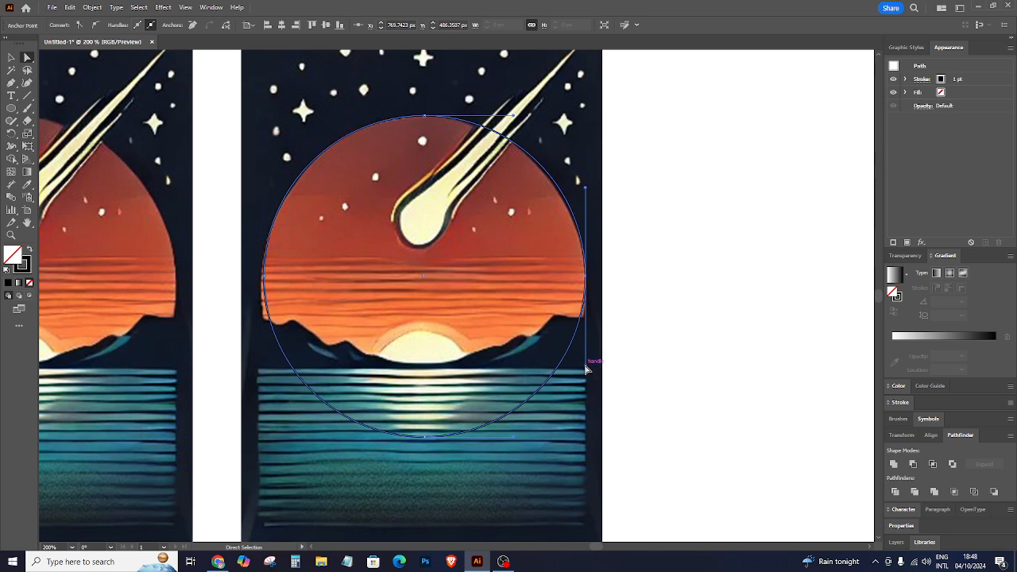
left_click_drag(586, 364, 584, 402)
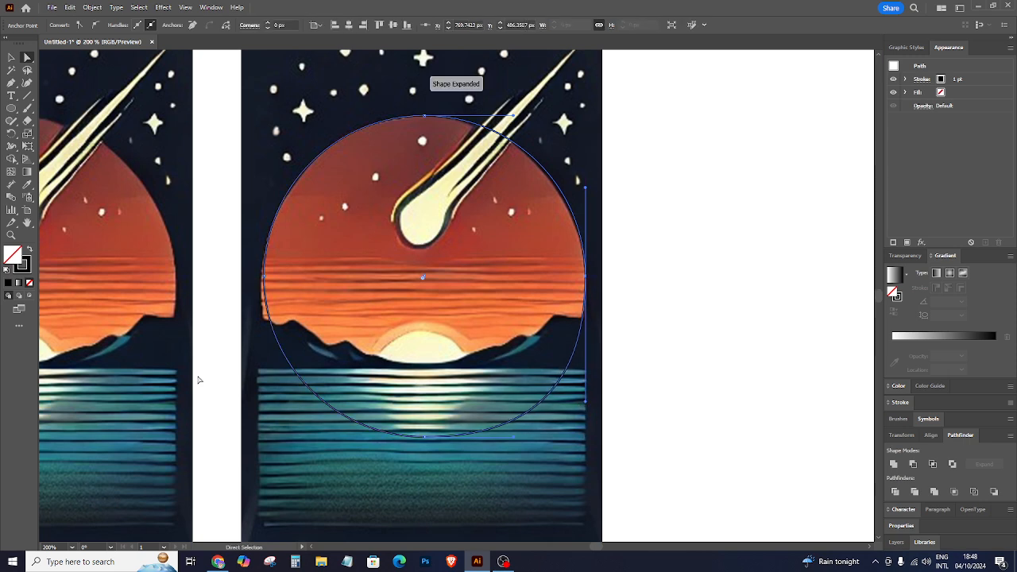
left_click(264, 276)
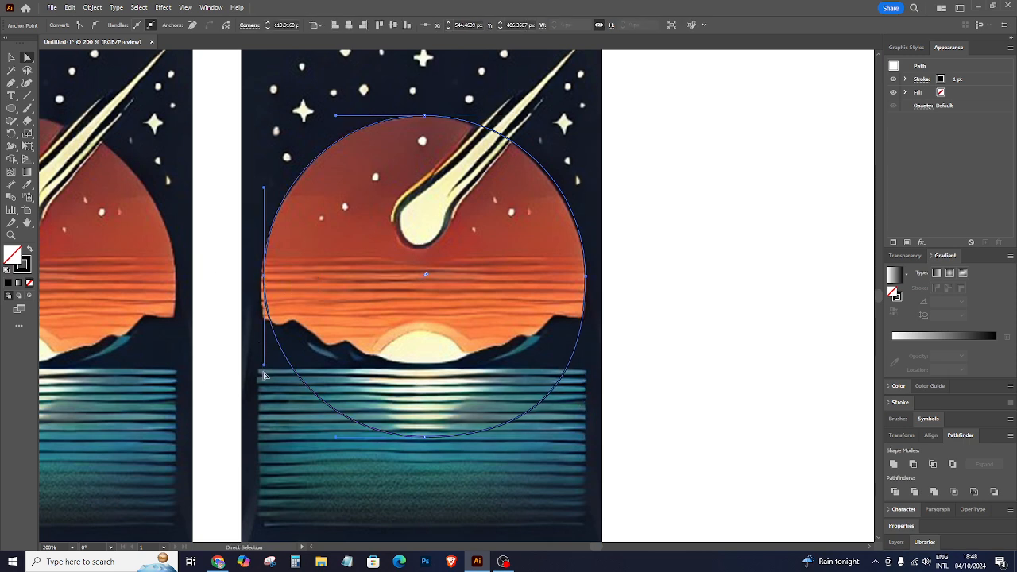
left_click_drag(264, 370, 257, 395)
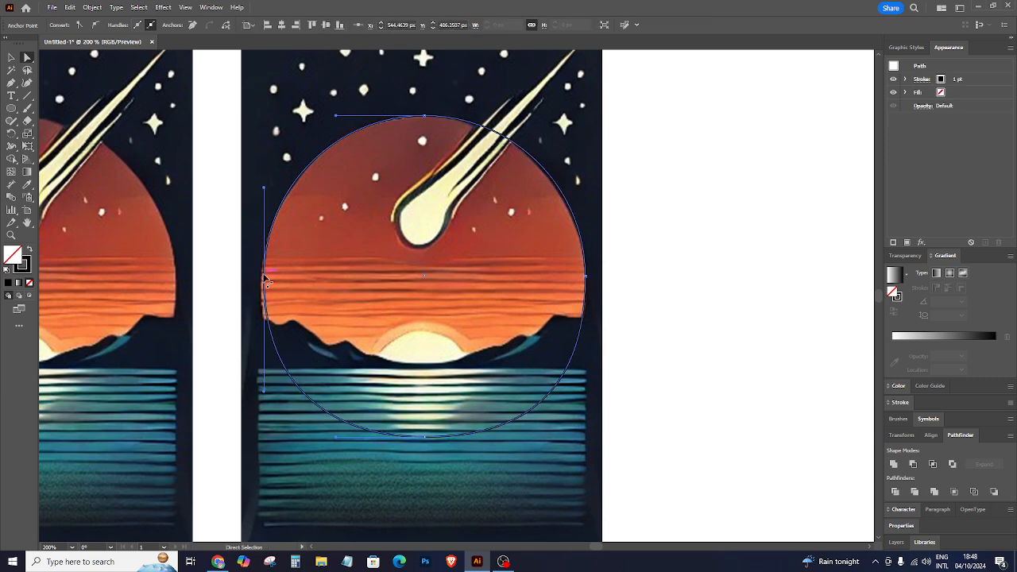
left_click_drag(264, 278, 262, 280)
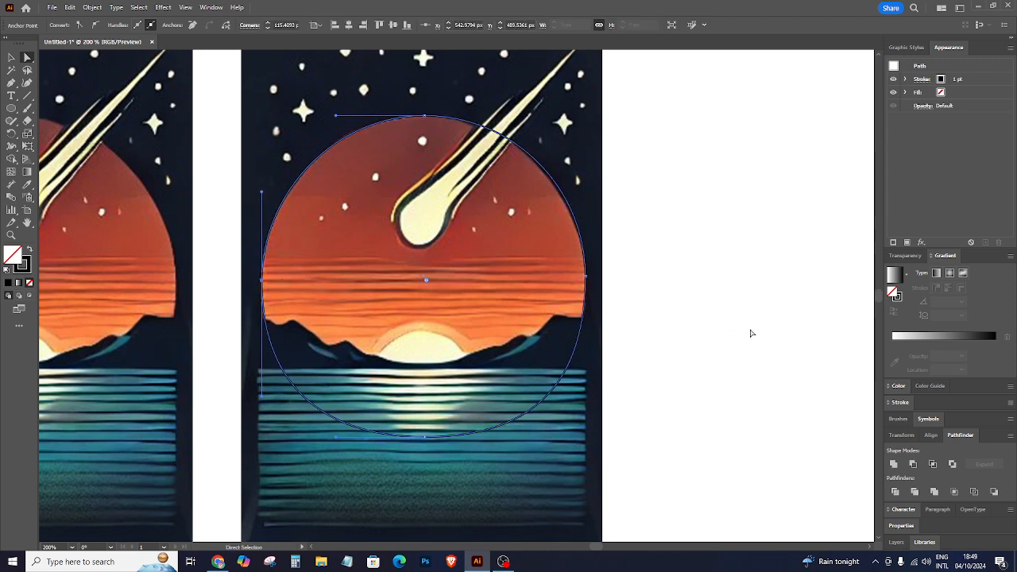
left_click(12, 57)
left_click(695, 232)
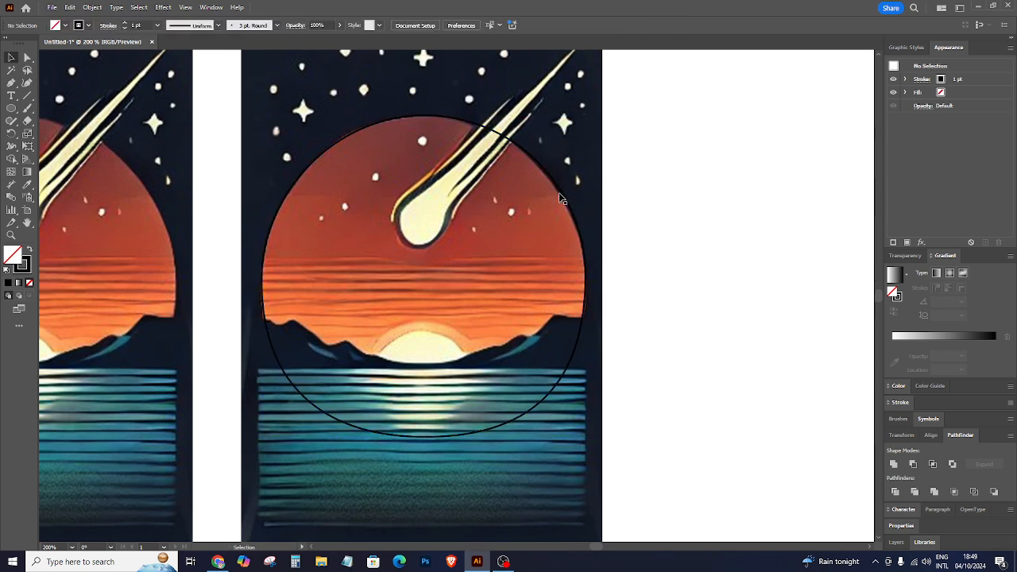
Shorten the upper handle of the circle's right anchor to refine the curve along the sun's edge.
left_click(563, 195)
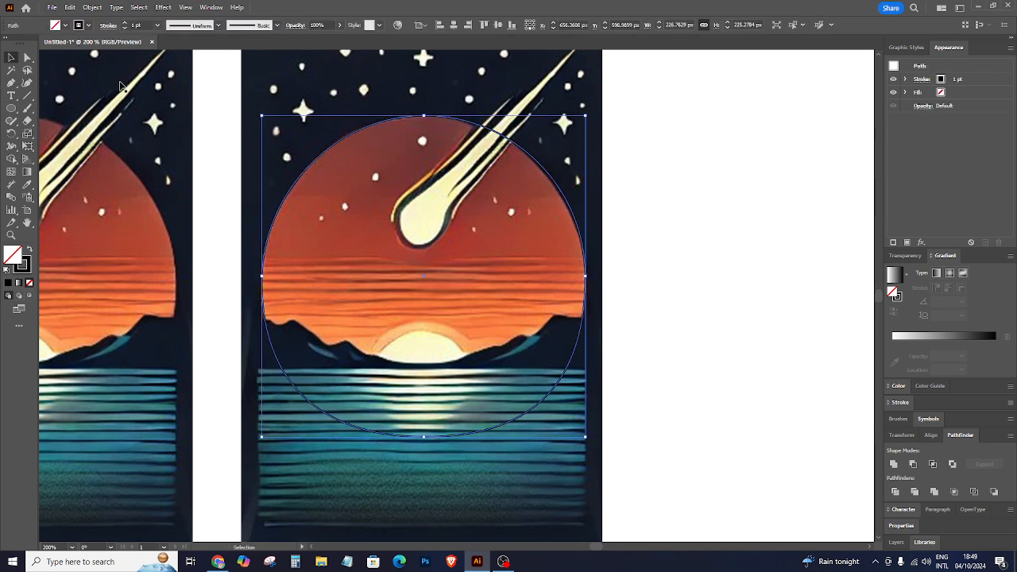
left_click(27, 57)
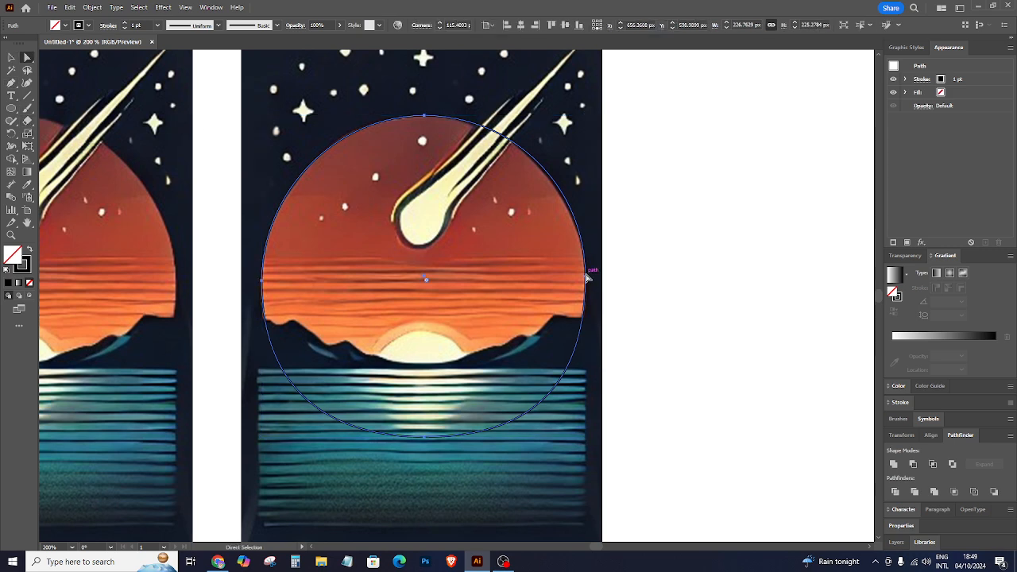
left_click(585, 279)
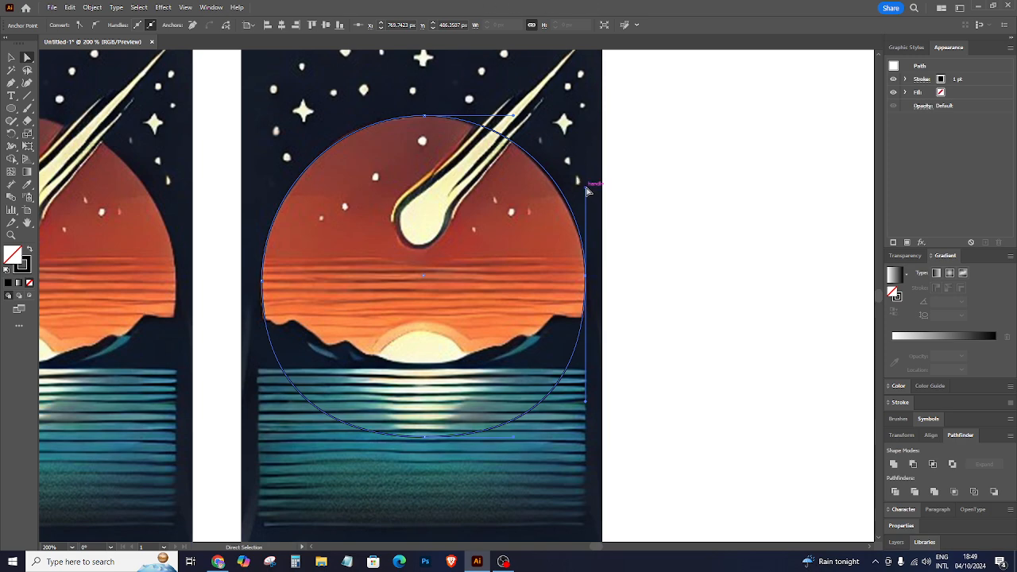
left_click_drag(589, 191, 585, 206)
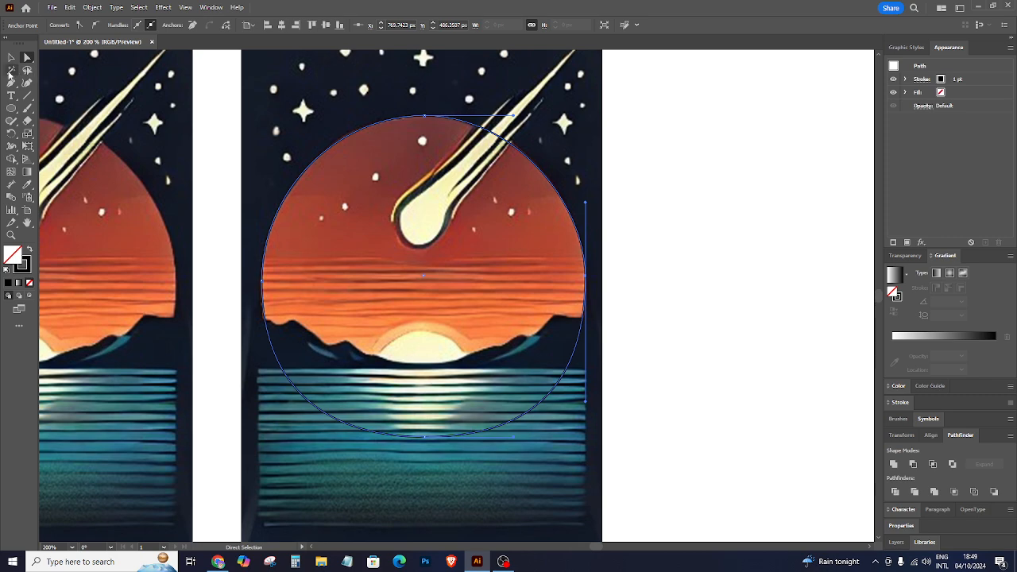
left_click(12, 57)
left_click(590, 247)
Sample the sun's dark red for the circle and apply it as the outline with no fill.
left_click(587, 247)
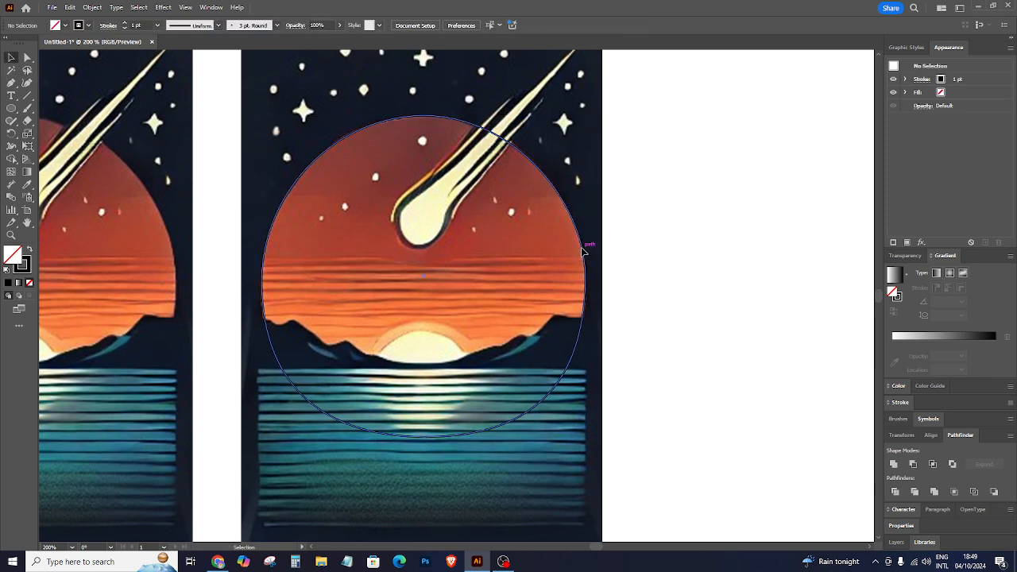
left_click(27, 184)
left_click(373, 170)
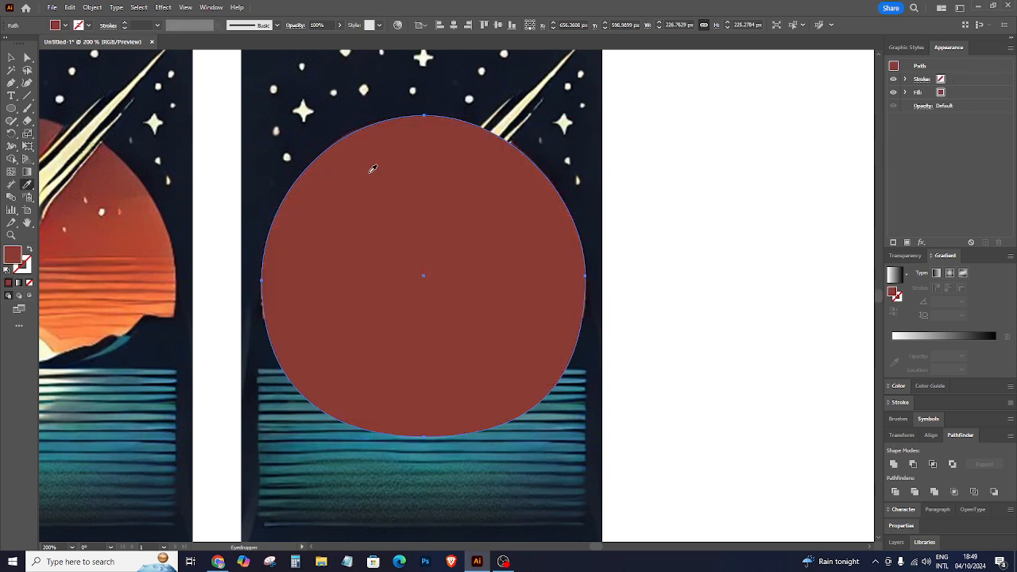
left_click(12, 58)
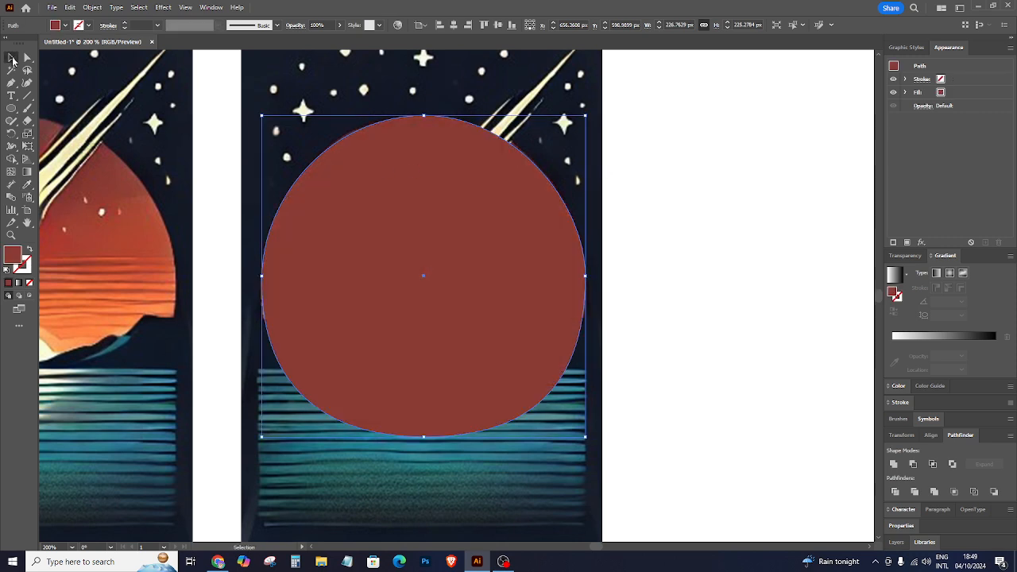
left_click(29, 250)
left_click(752, 278)
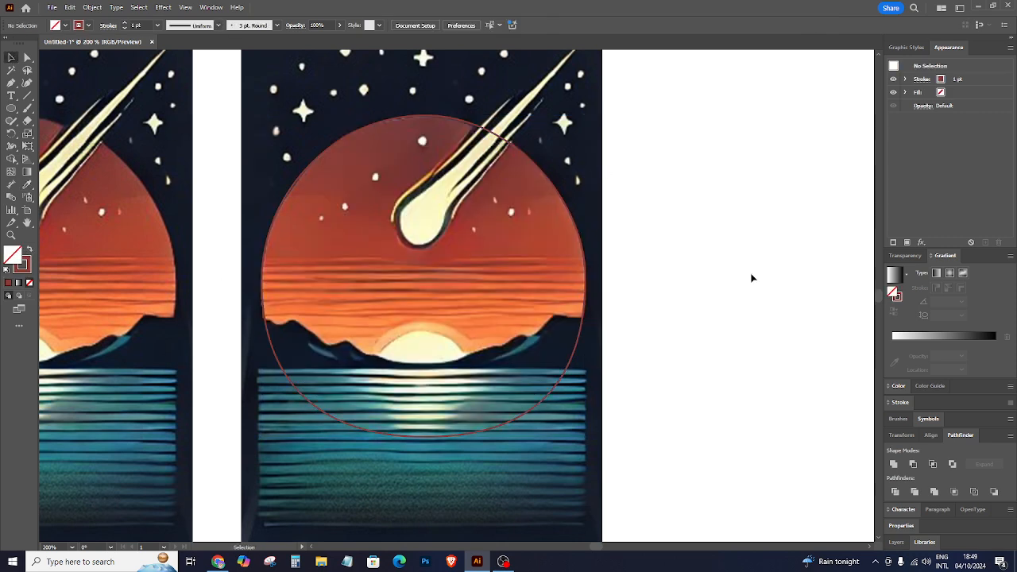
Set the circle's stroke to the bright red swatch.
left_click(471, 125)
left_click(88, 26)
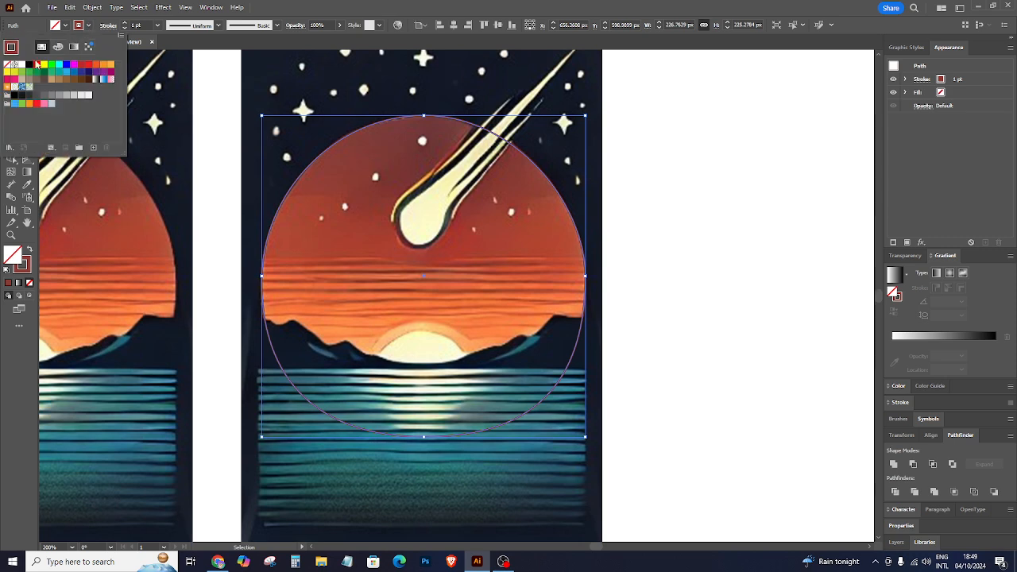
left_click(695, 213)
Trace the comet as a closed Pen path, running around its head and along the tail to just past the circle's upper edge.
scroll(694, 213, "up", 1)
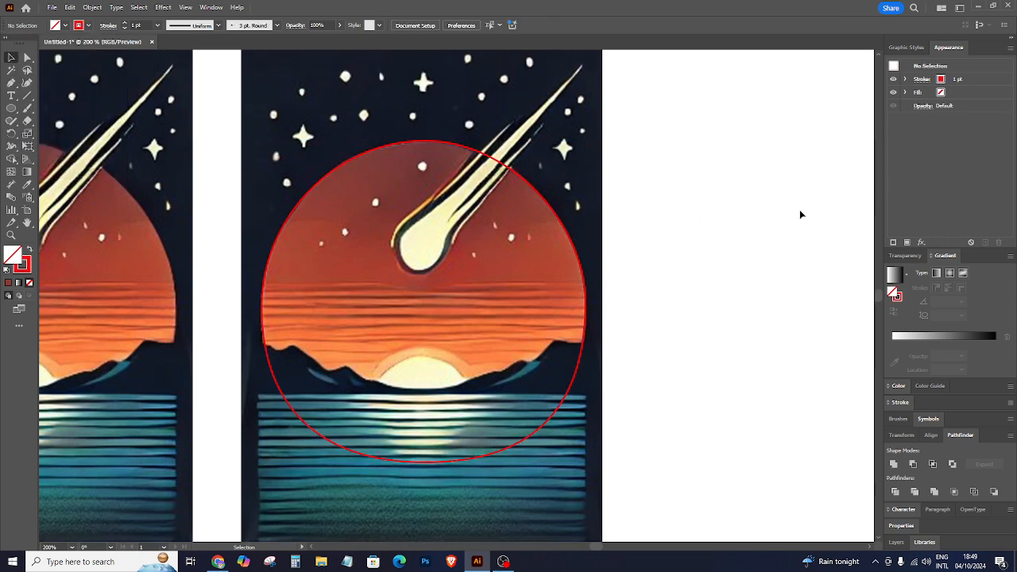
left_click(12, 82)
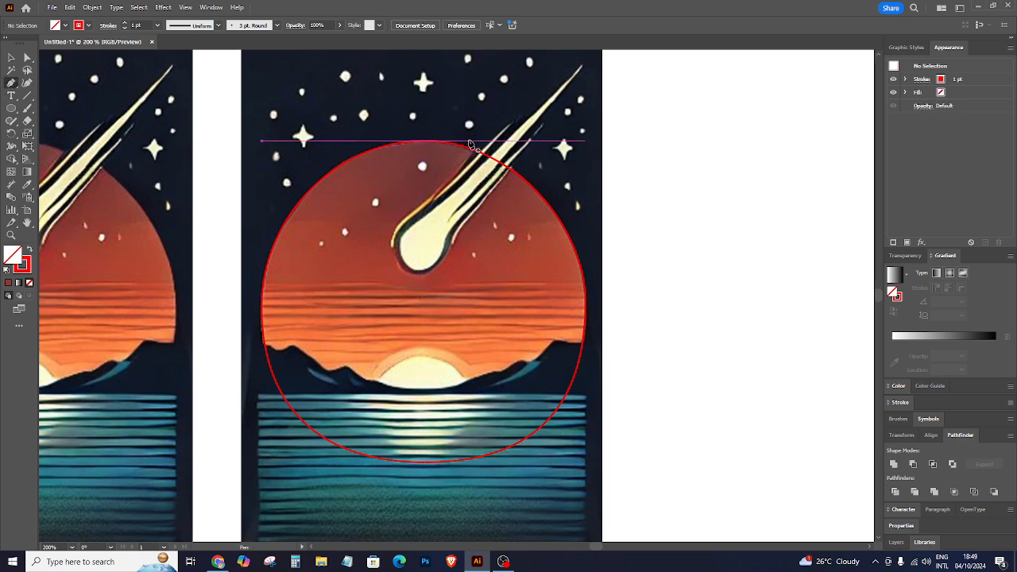
left_click_drag(475, 142, 403, 215)
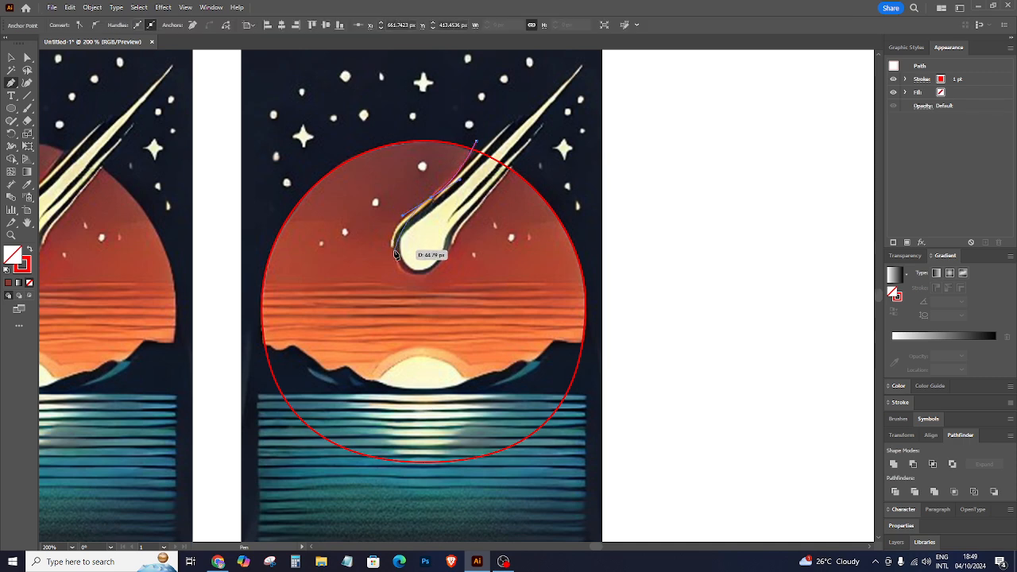
left_click_drag(394, 252, 461, 213)
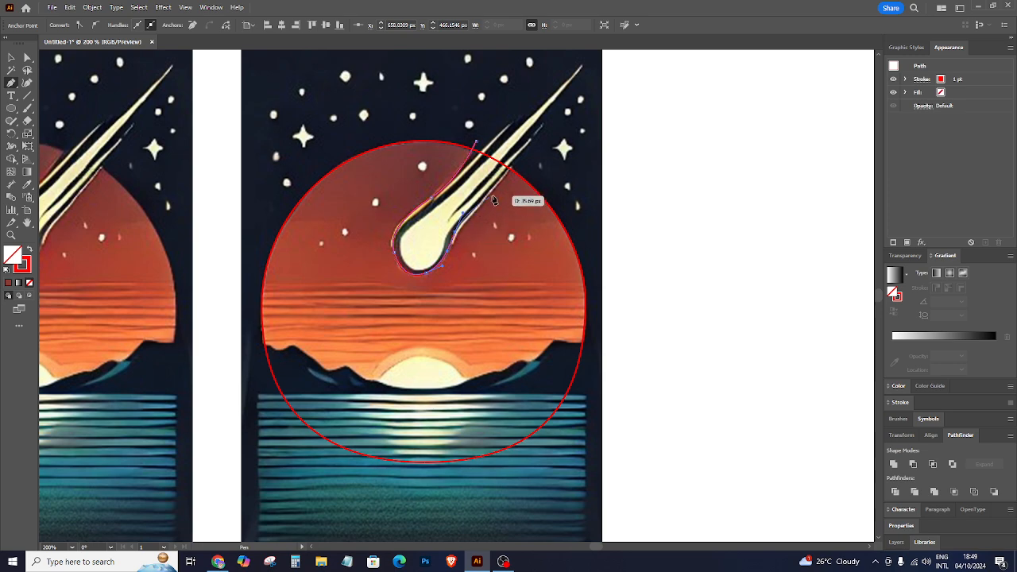
left_click(526, 154)
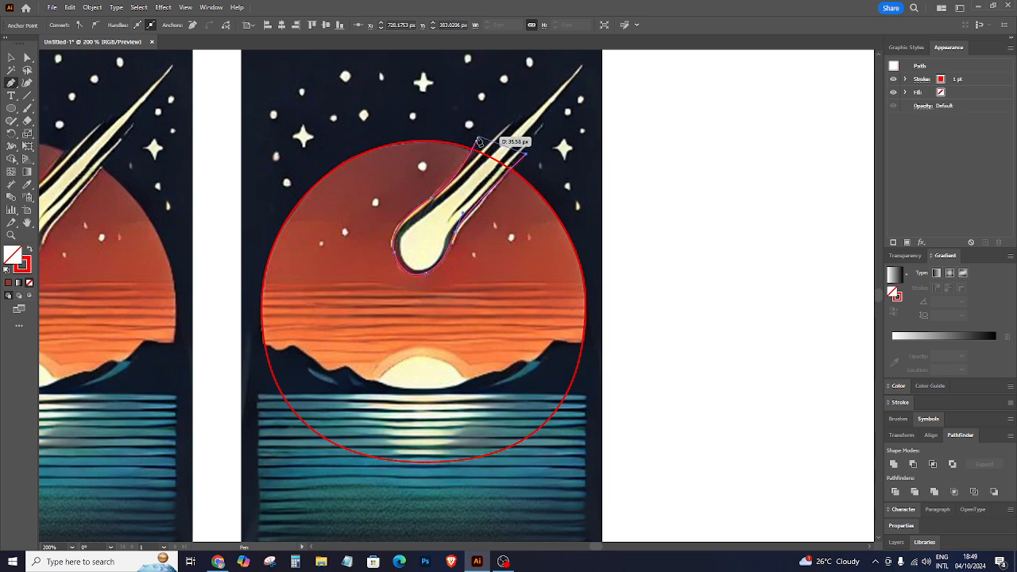
left_click(476, 141)
Trace the mountain ridge across the full width of the circle with the Pen tool and remove the line's stroke.
scroll(602, 151, "down", 1)
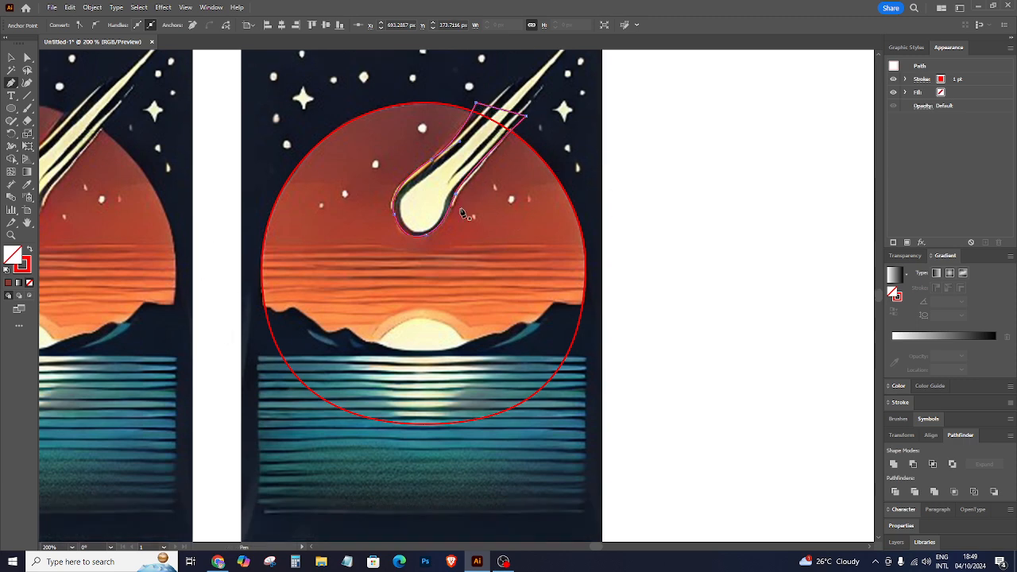
scroll(515, 116, "up", 1)
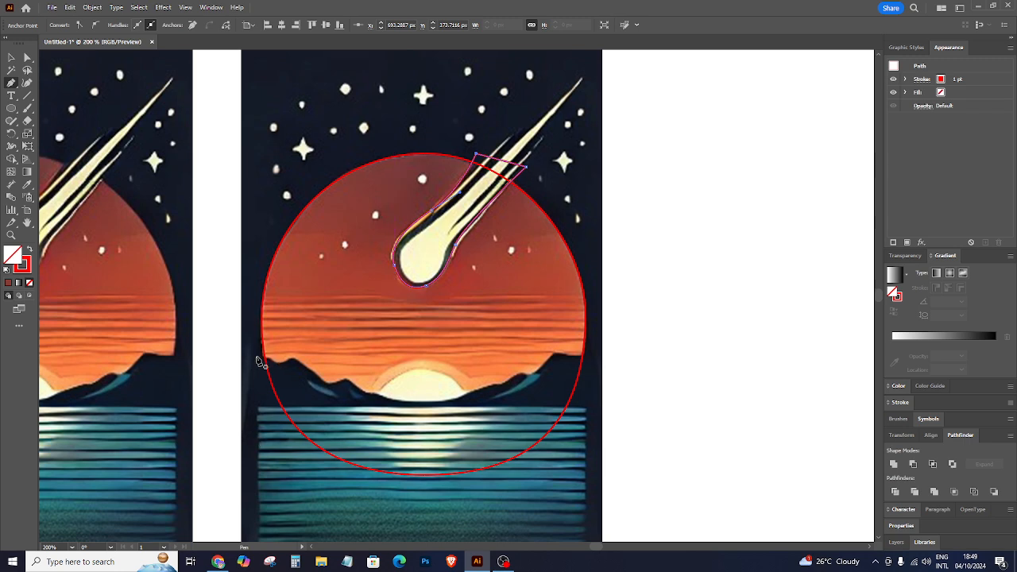
left_click_drag(257, 361, 525, 385)
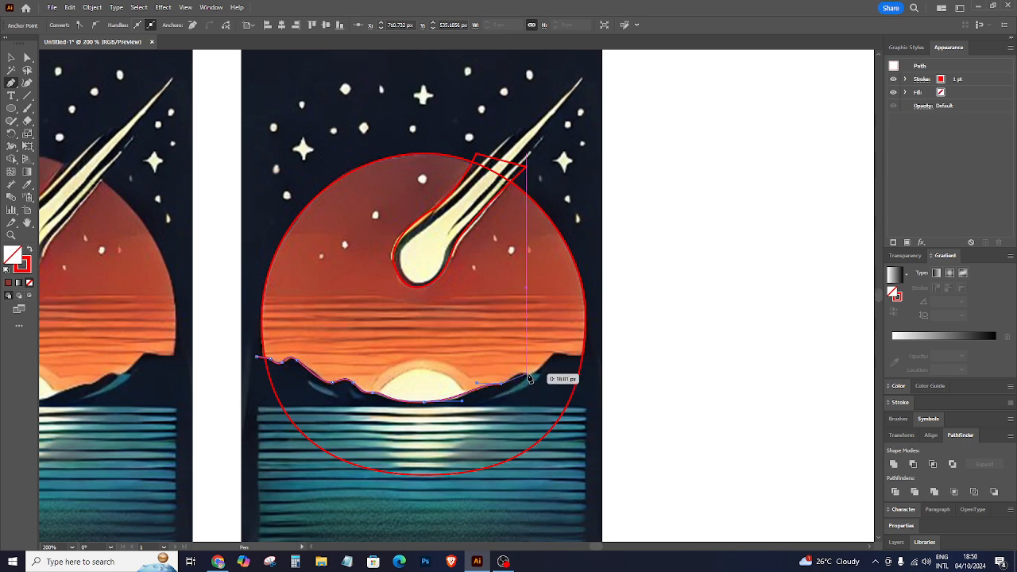
left_click_drag(530, 375, 27, 332)
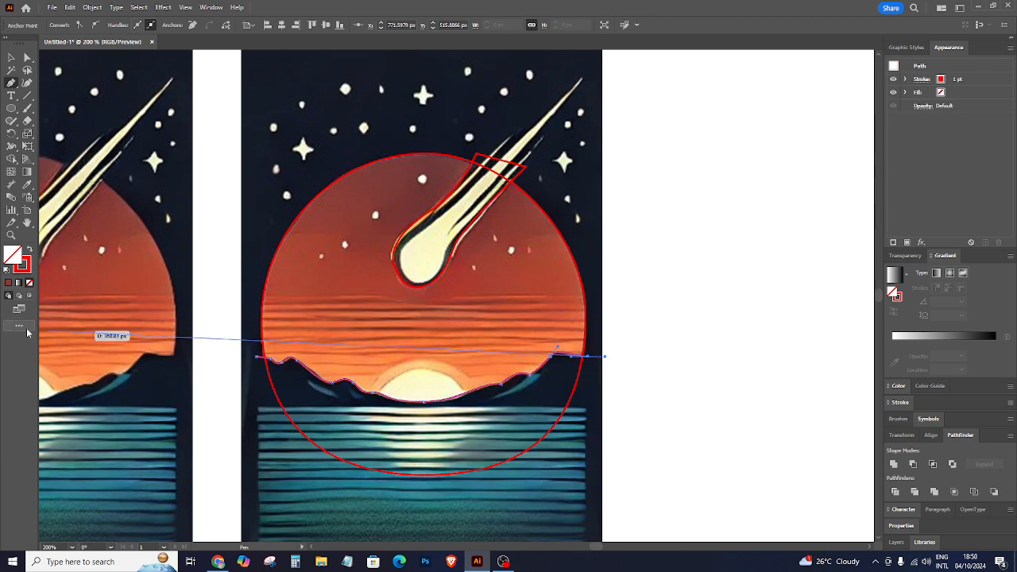
left_click(28, 271)
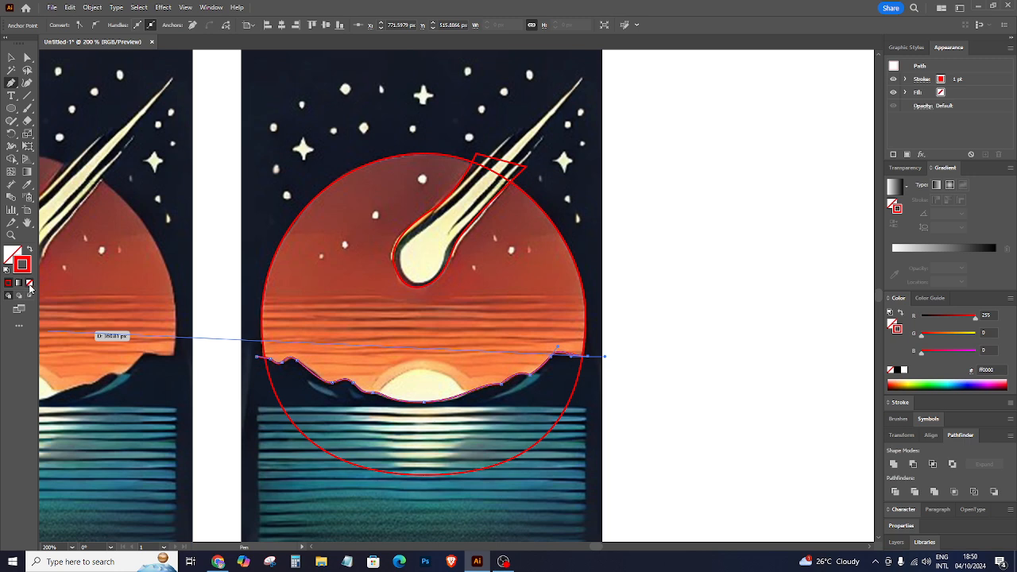
left_click(29, 288)
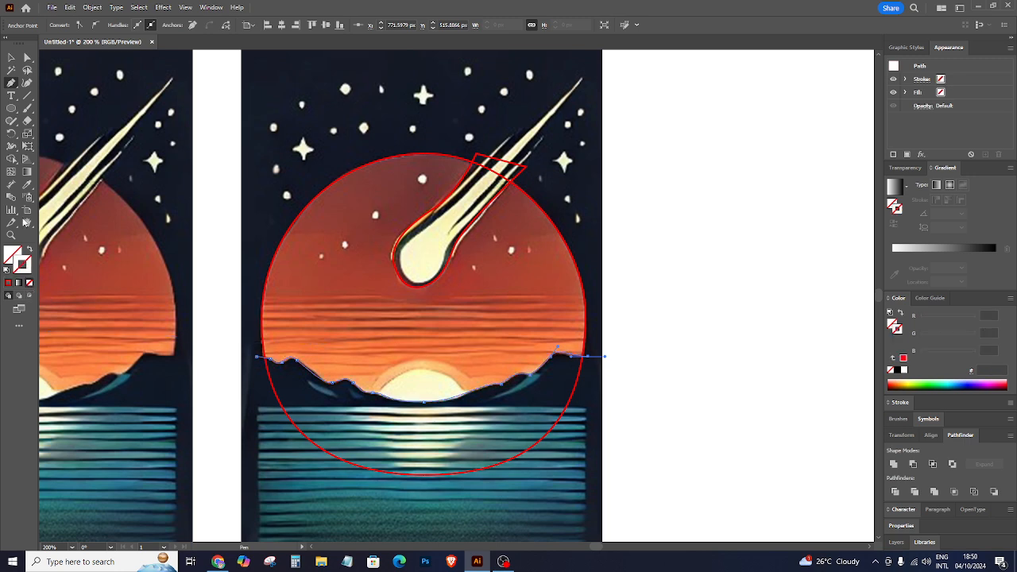
Swap fill and stroke on the circle and the comet path so both have a solid red fill and no stroke.
left_click(11, 58)
left_click(584, 333)
left_click(585, 333)
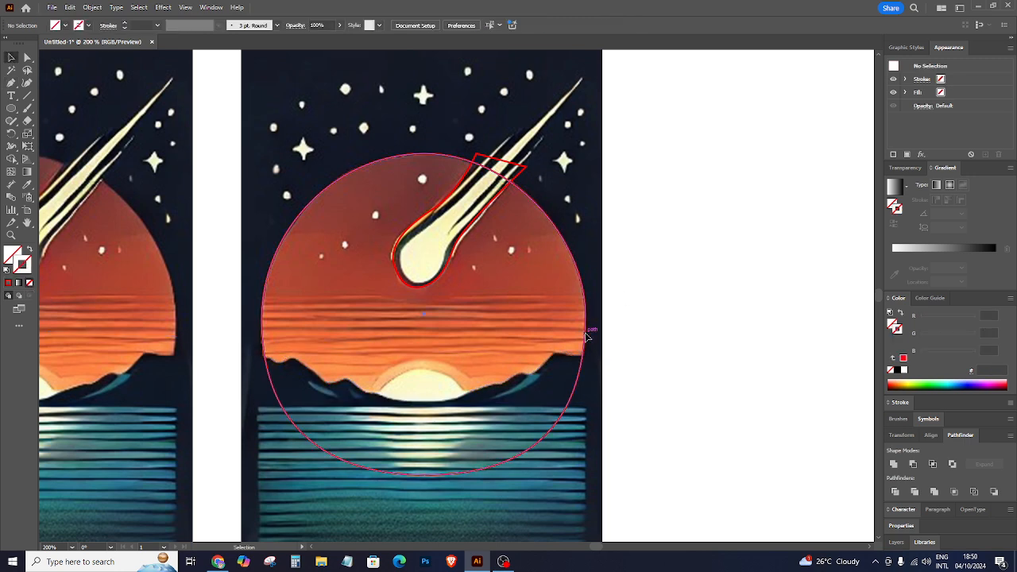
left_click(30, 251)
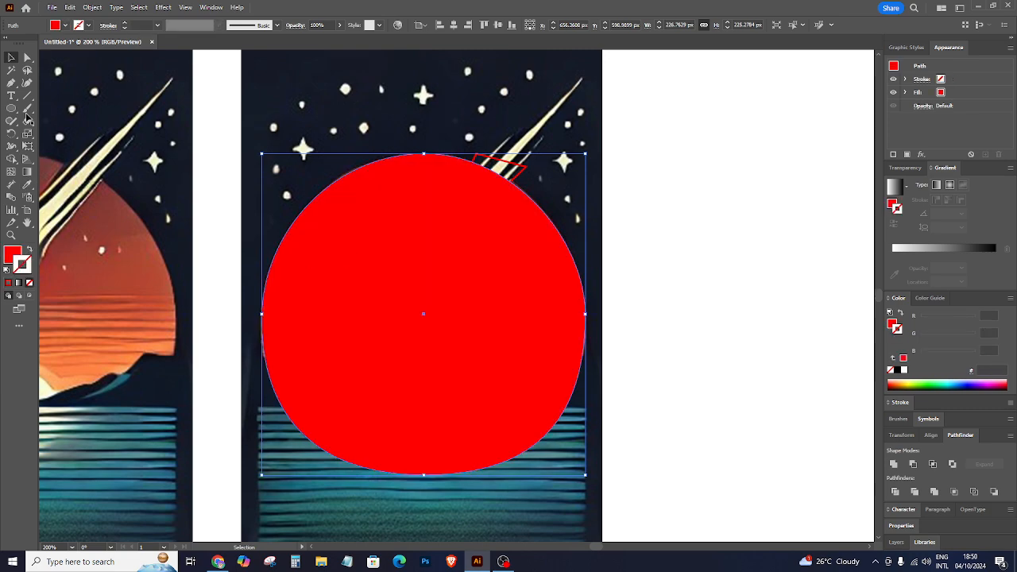
left_click(526, 166)
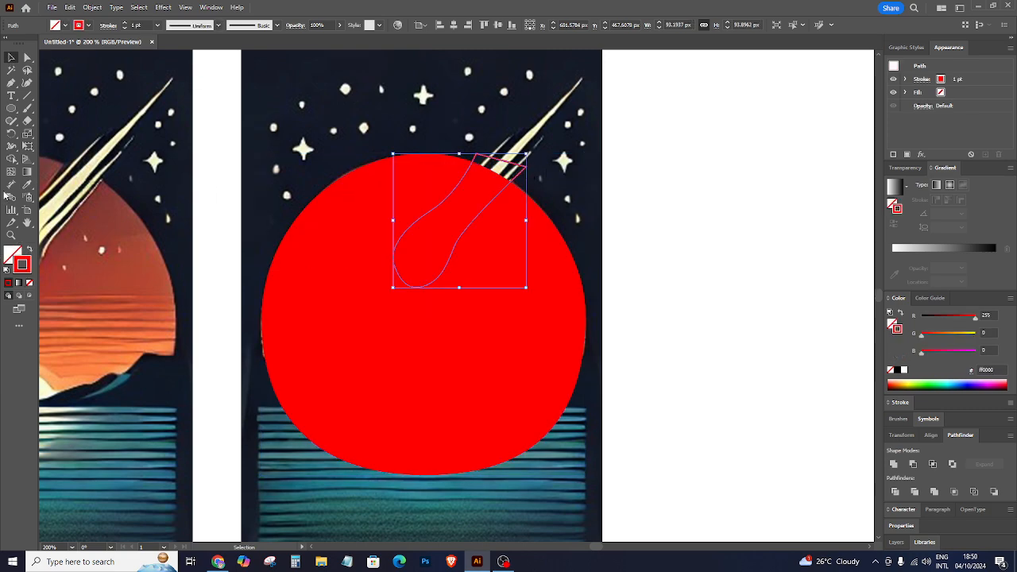
left_click(30, 251)
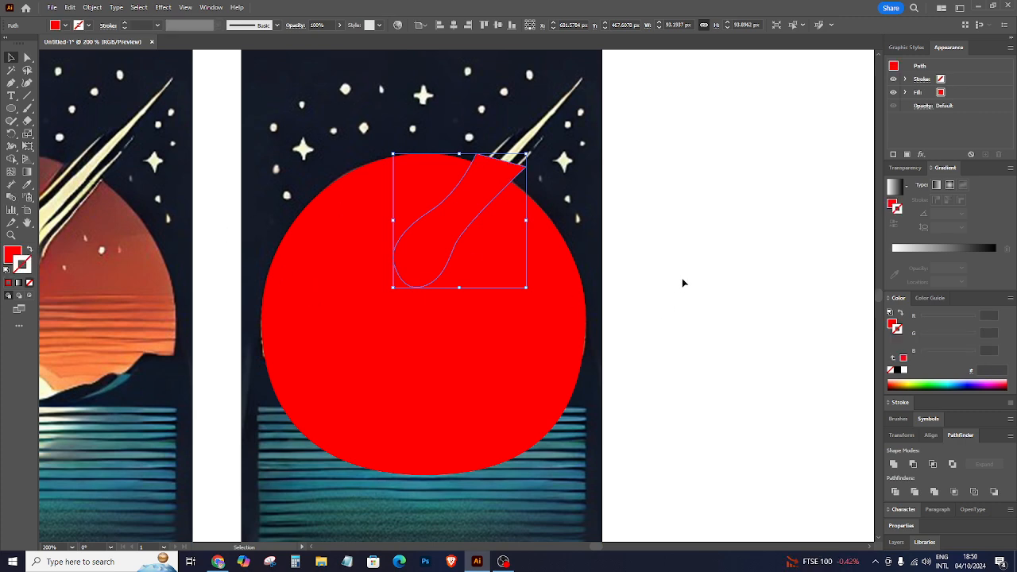
Cut the comet and the area below the mountain ridge out of the red circle with the Shape Builder.
mouse_move(700, 181)
left_mouse_down()
mouse_move(369, 430)
mouse_move(294, 469)
left_mouse_up()
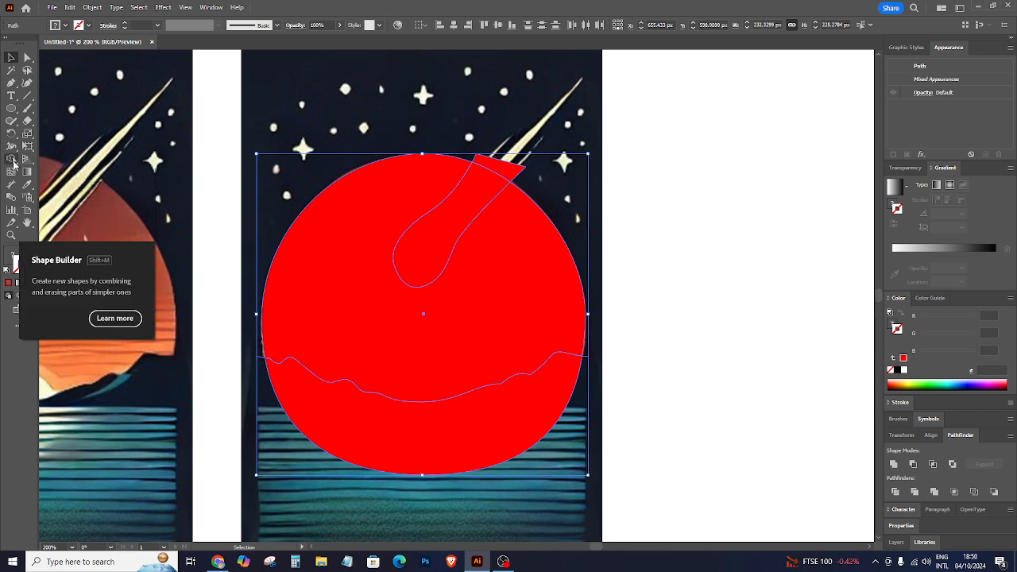
left_click(12, 159)
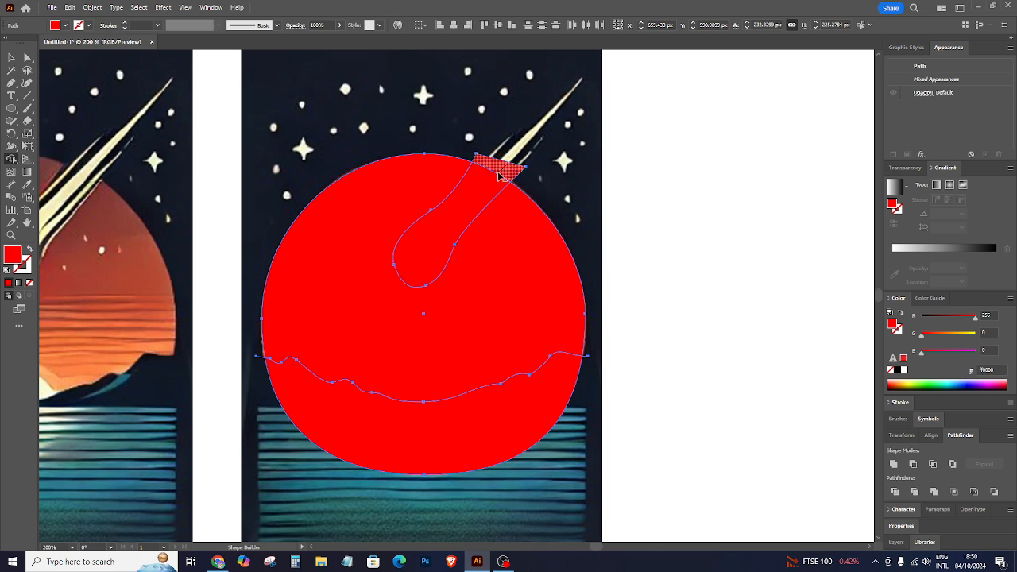
left_click_drag(499, 177, 497, 176)
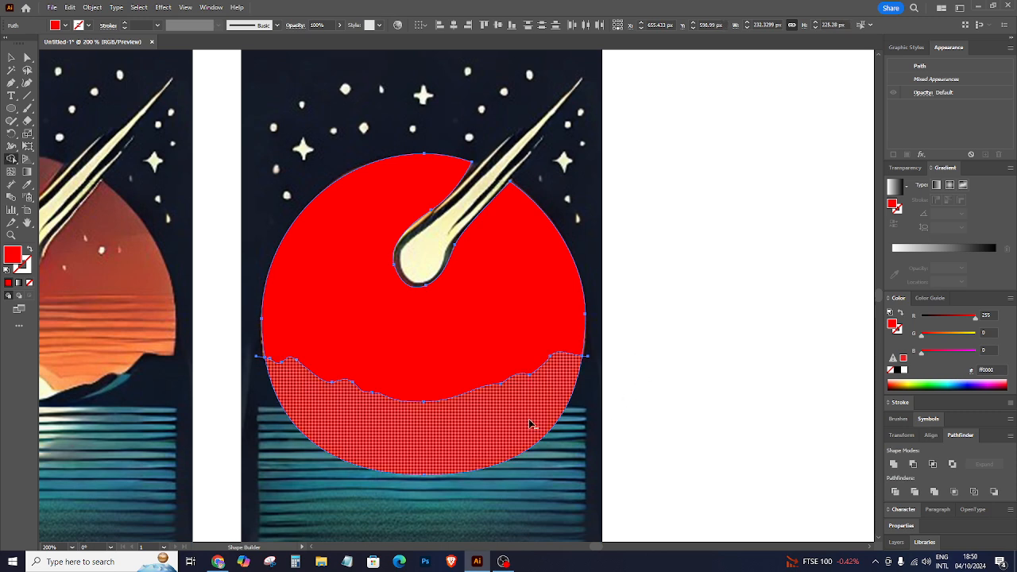
left_click(530, 421, "alt")
left_click(11, 57)
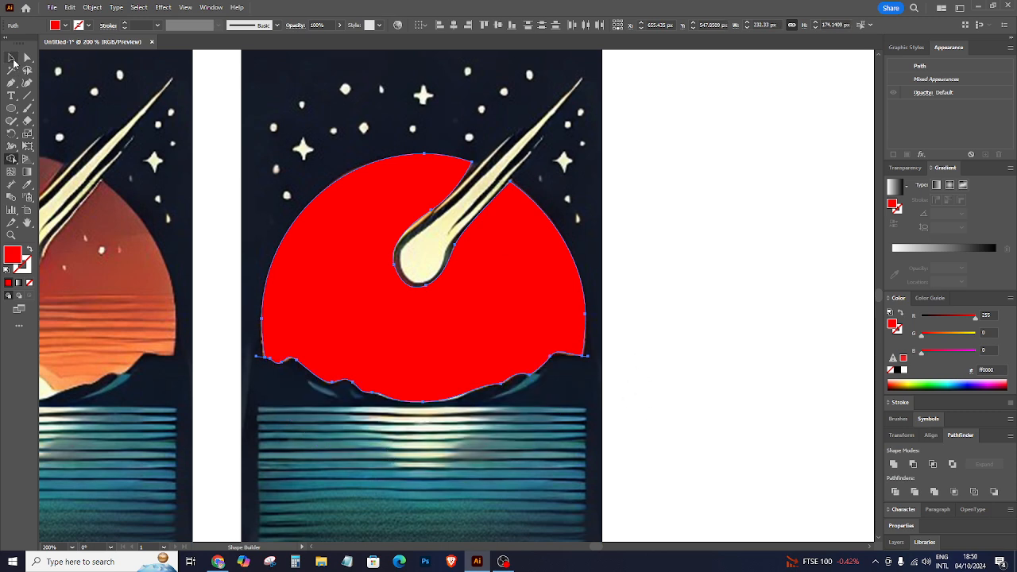
left_click(511, 305, "shift")
left_click(731, 266)
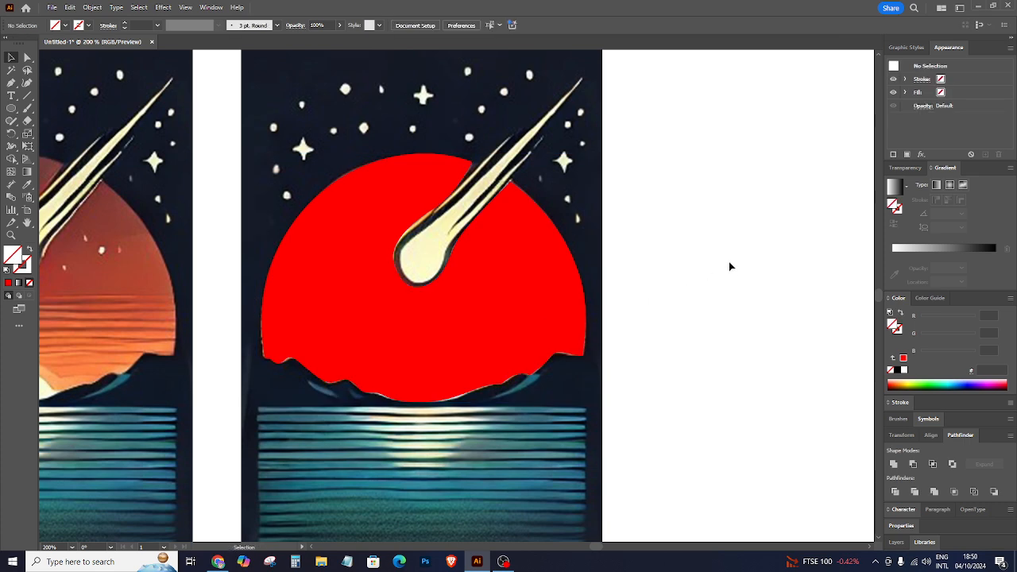
Swap the trimmed sun shape's fill and stroke back to a red outline with no fill.
left_click(543, 304)
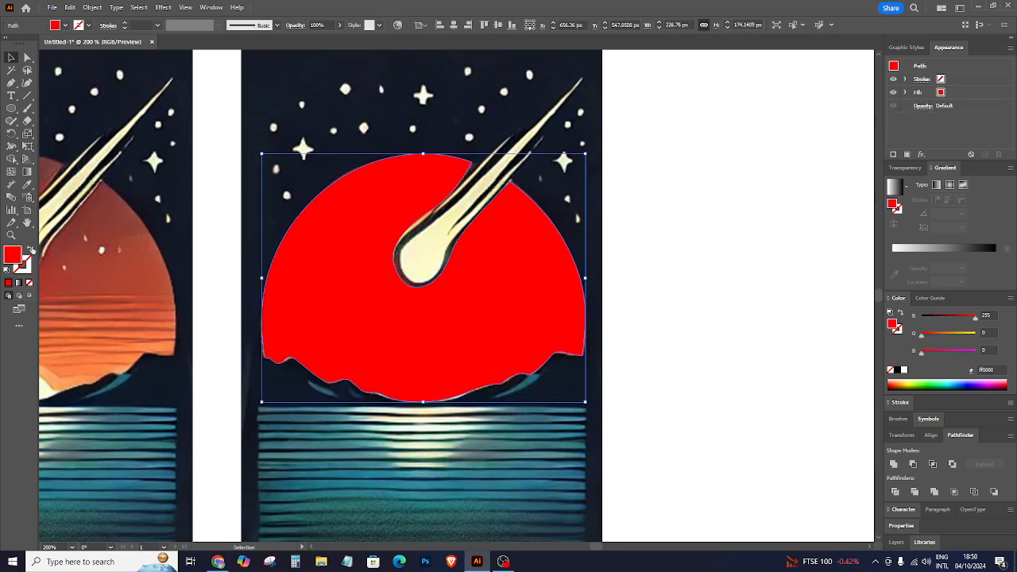
left_click(31, 250)
left_click(771, 251)
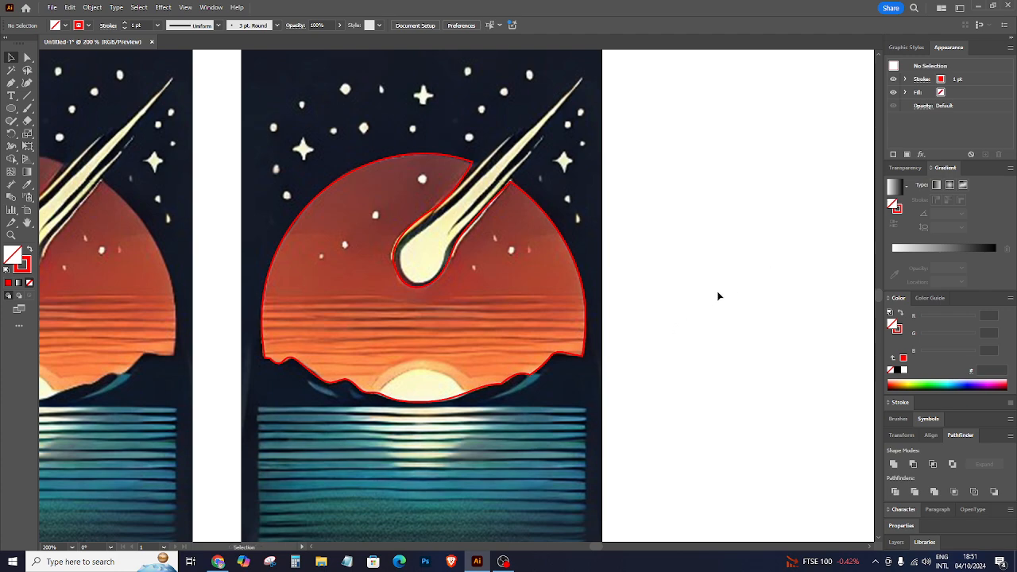
key("ctrl+plus")
scroll(617, 326, "down", 1)
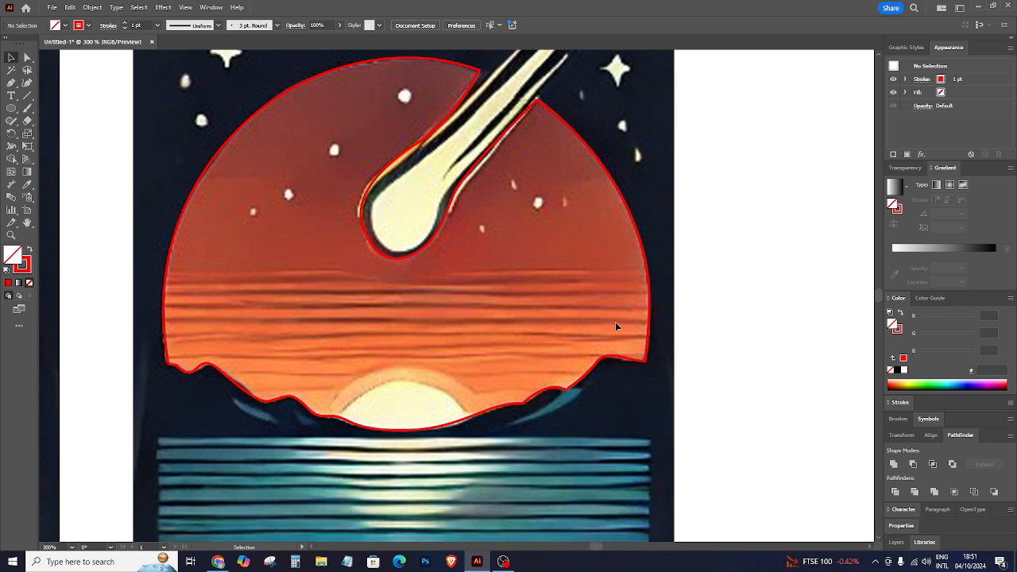
left_click(634, 361)
left_click(23, 264)
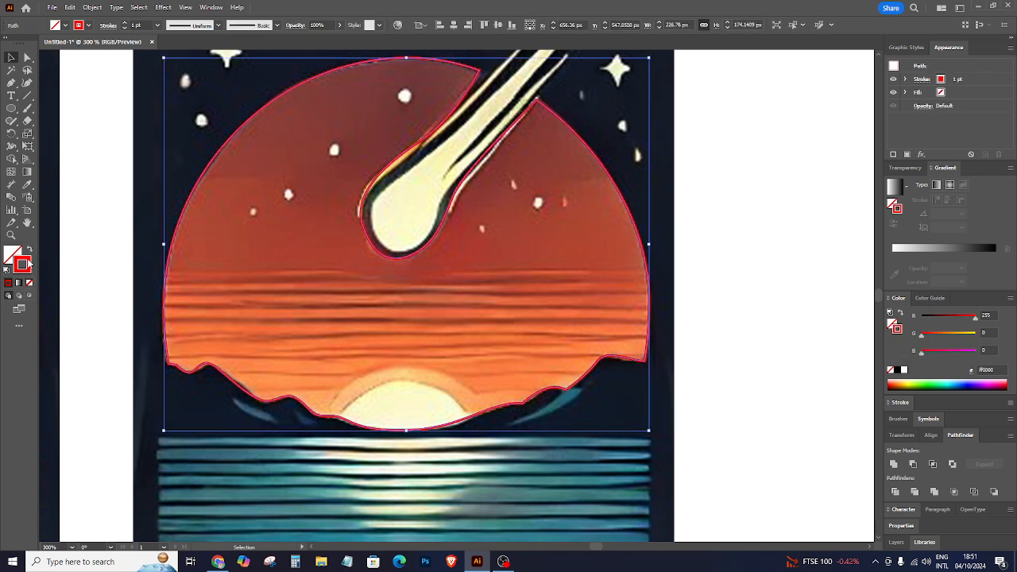
left_click(10, 253)
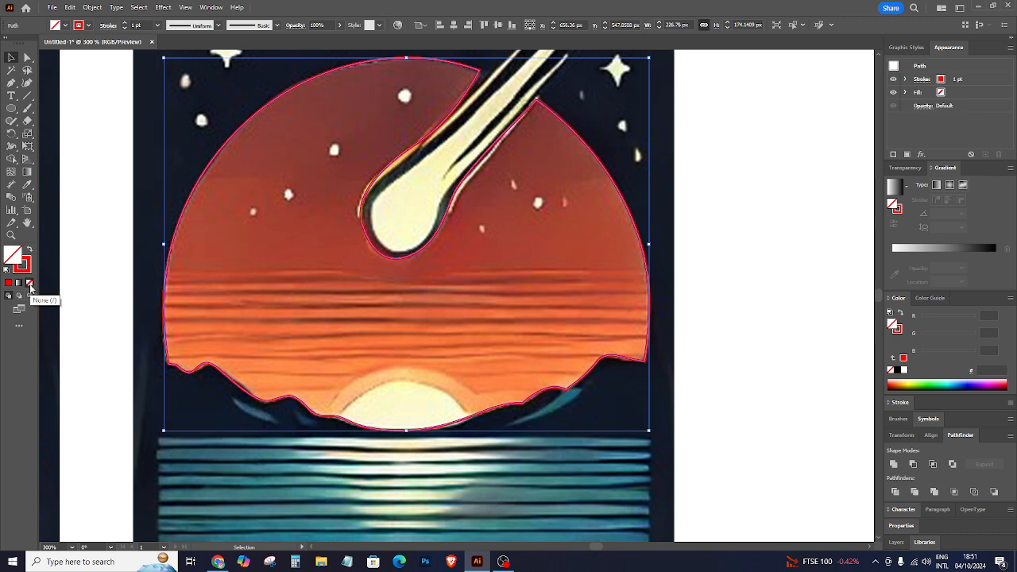
left_click(703, 350)
left_click(647, 364)
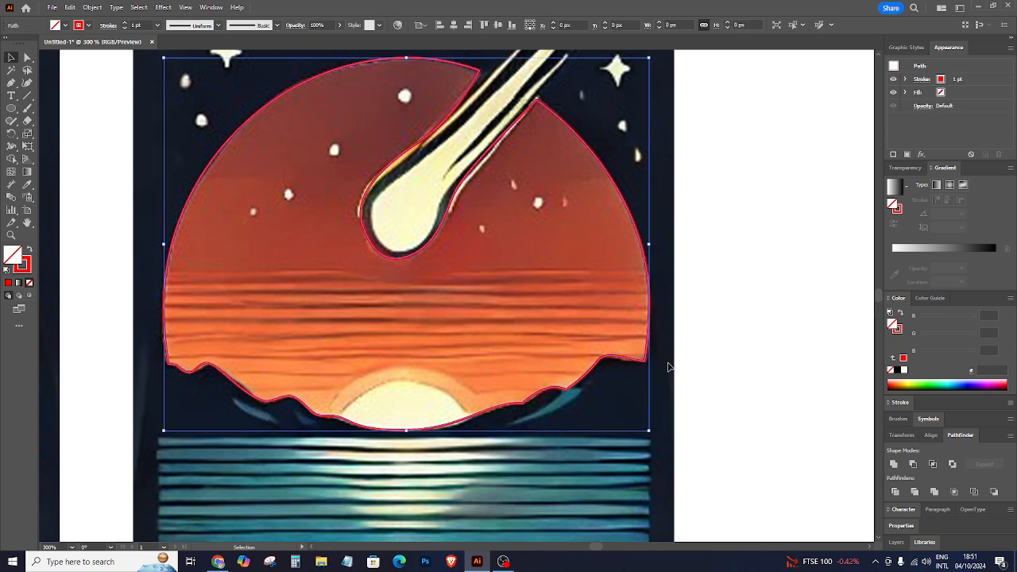
scroll(798, 372, "up", 2)
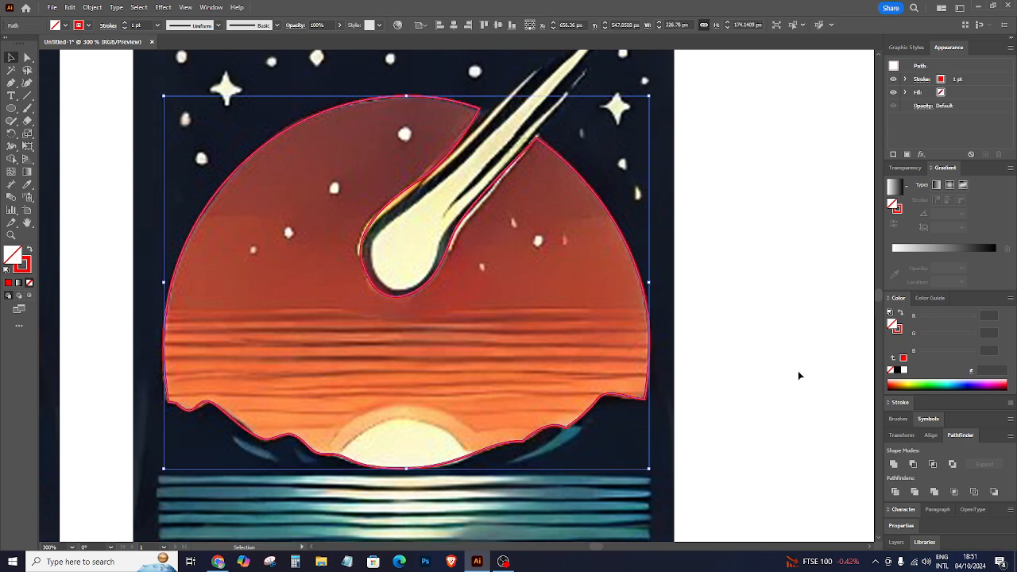
left_click(792, 319)
Draw a circle about 66.6 px wide over the small setting sun and a concentric one about 83 px wide around its glow.
scroll(790, 322, "down", 2)
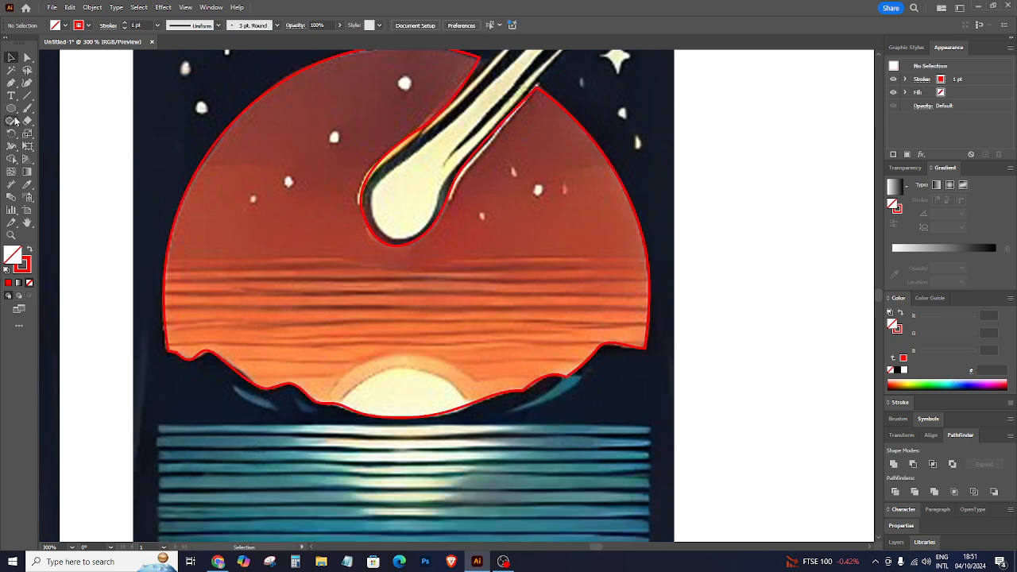
left_click(11, 108)
left_click_drag(334, 388, 466, 520)
left_click(11, 56)
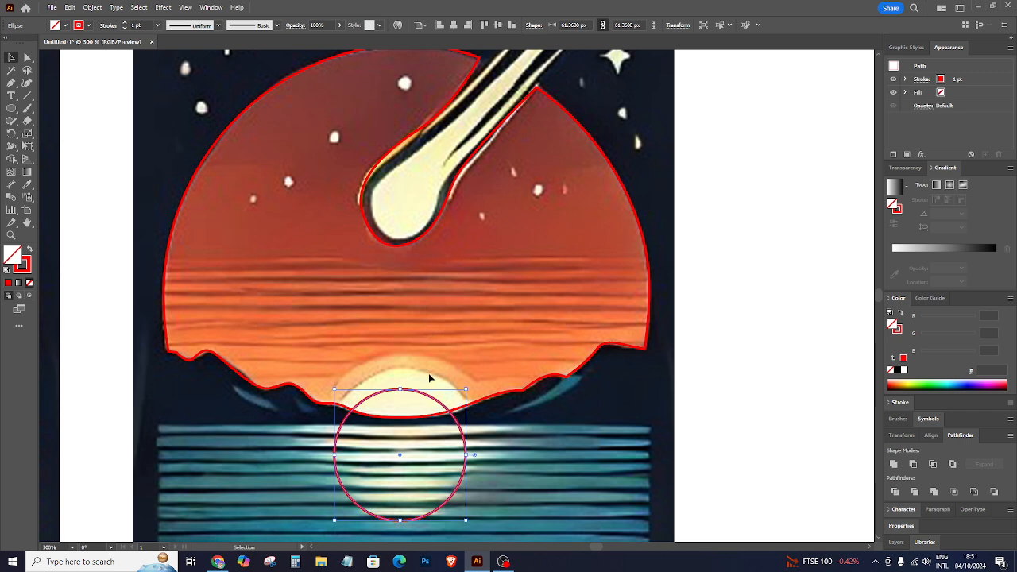
left_click_drag(431, 396, 493, 340)
key("a")
key("v")
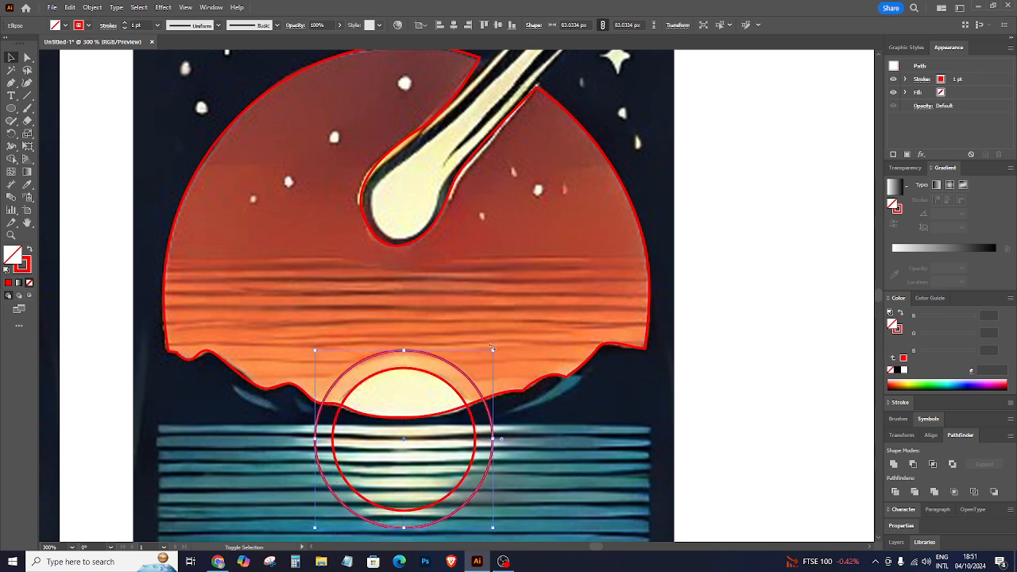
left_click(27, 186)
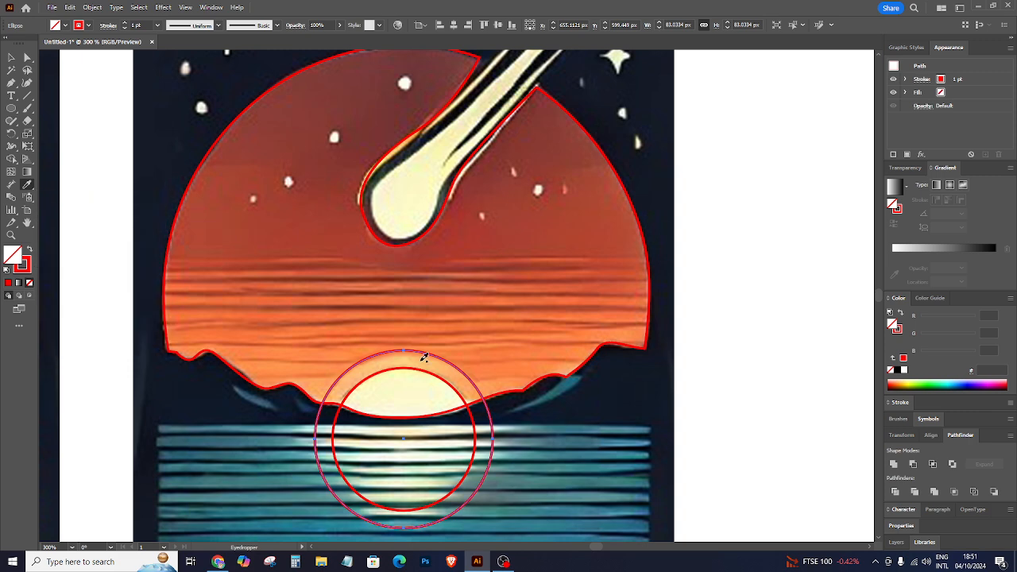
left_click(425, 357)
key("ctrl+z")
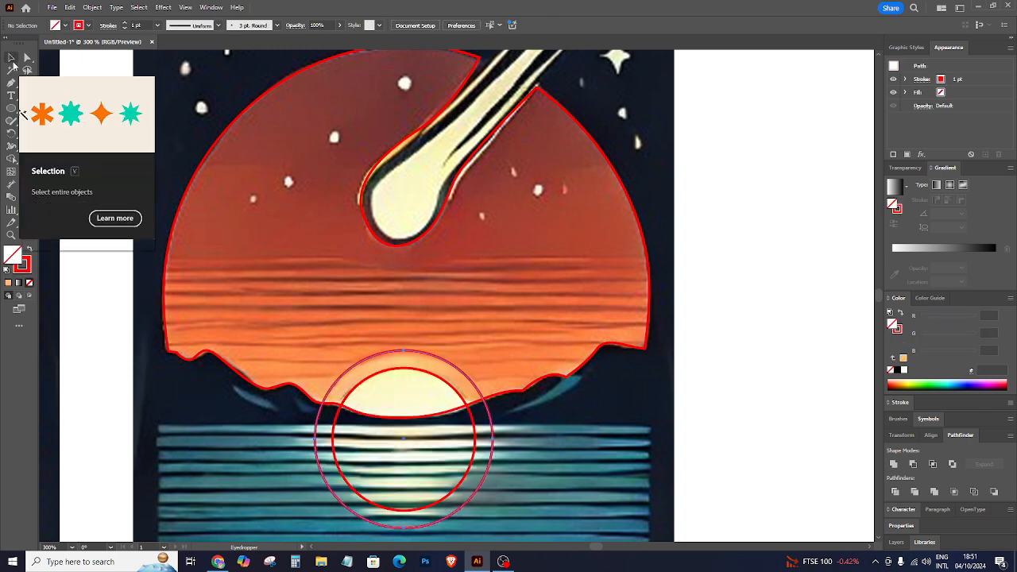
Fill the inner circle with the pale cream sampled from the small setting sun, leaving it without a stroke.
left_click(12, 60)
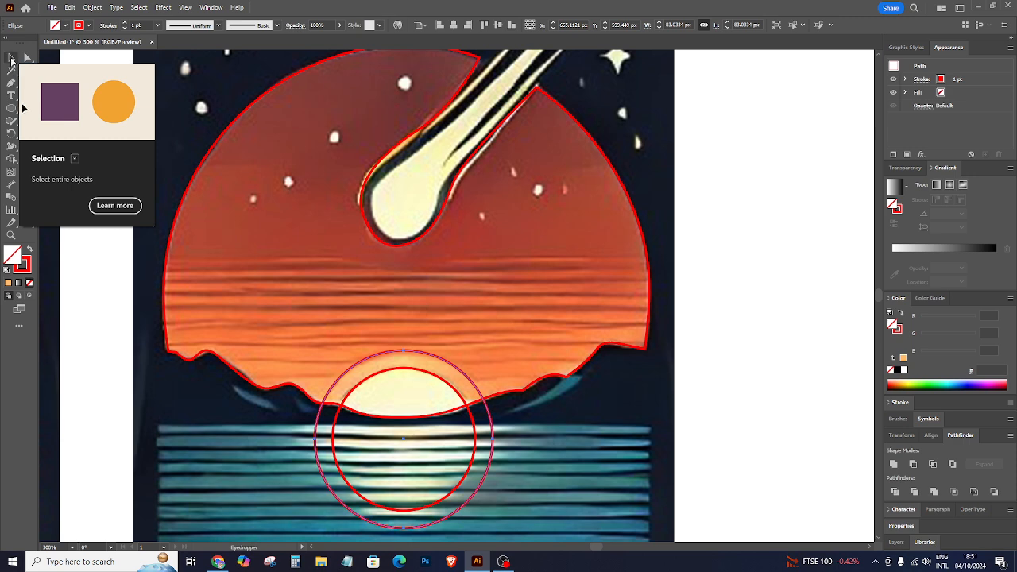
left_click(435, 377)
left_click(27, 184)
left_click(399, 393)
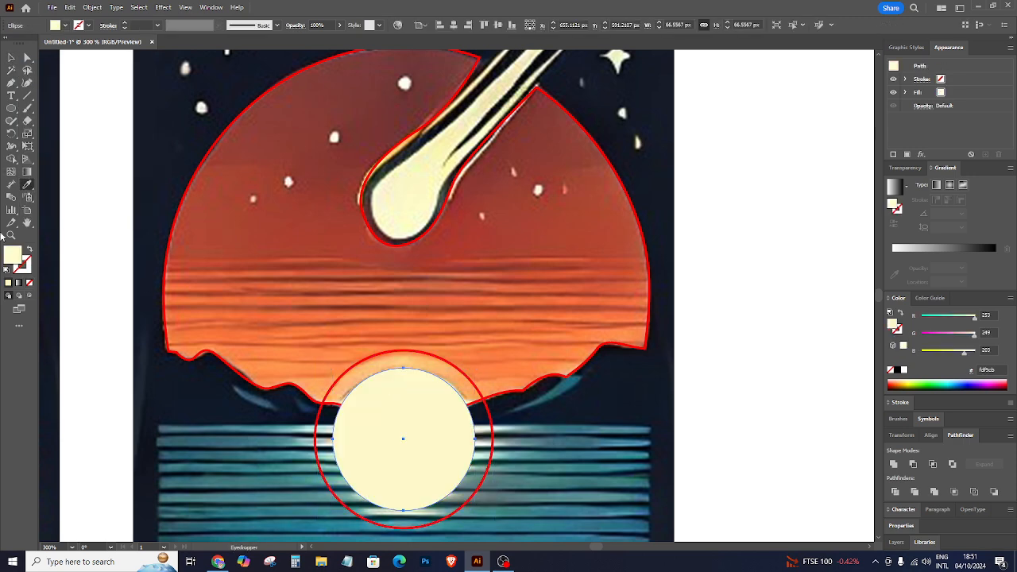
left_click(12, 57)
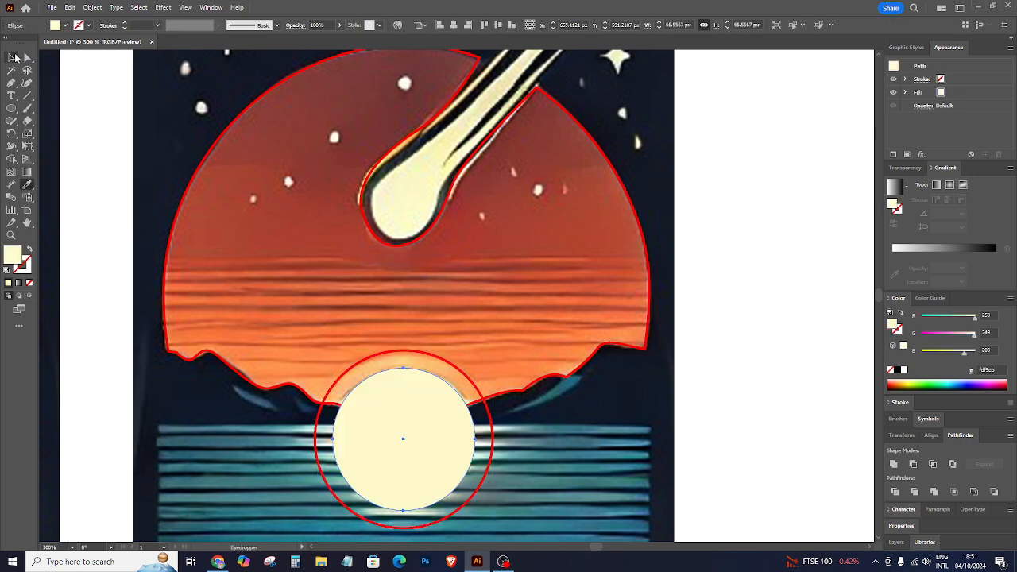
Fill the outer glow circle with the orange sampled from the glow in the reference, leaving it without a stroke.
left_click(428, 360)
key("i")
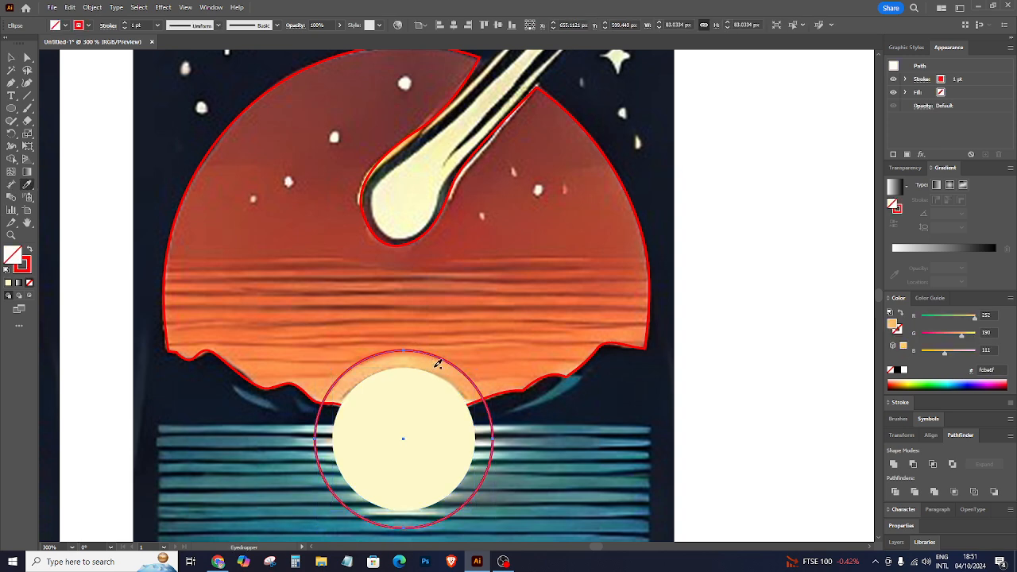
left_click(438, 364)
left_click(11, 58)
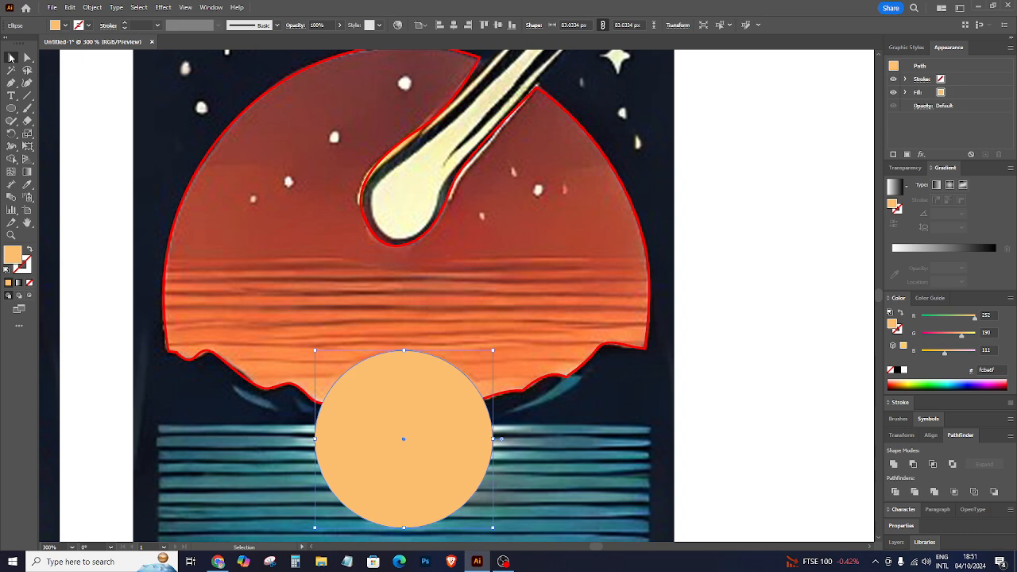
Arrange the orange glow circle behind the cream circle but above the reference image.
key("ctrl+shift+[")
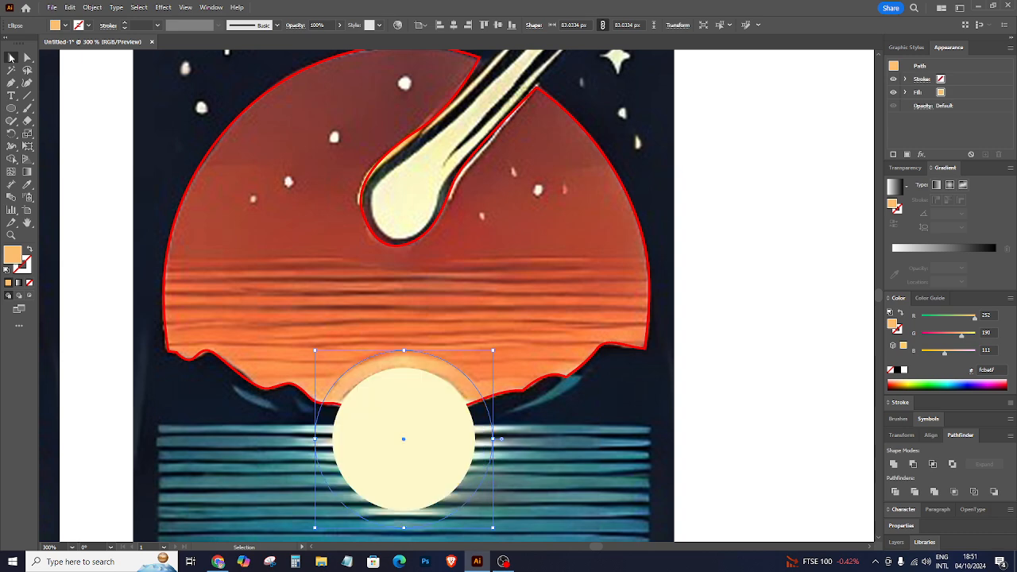
key("ctrl+]")
key("ctrl+]")
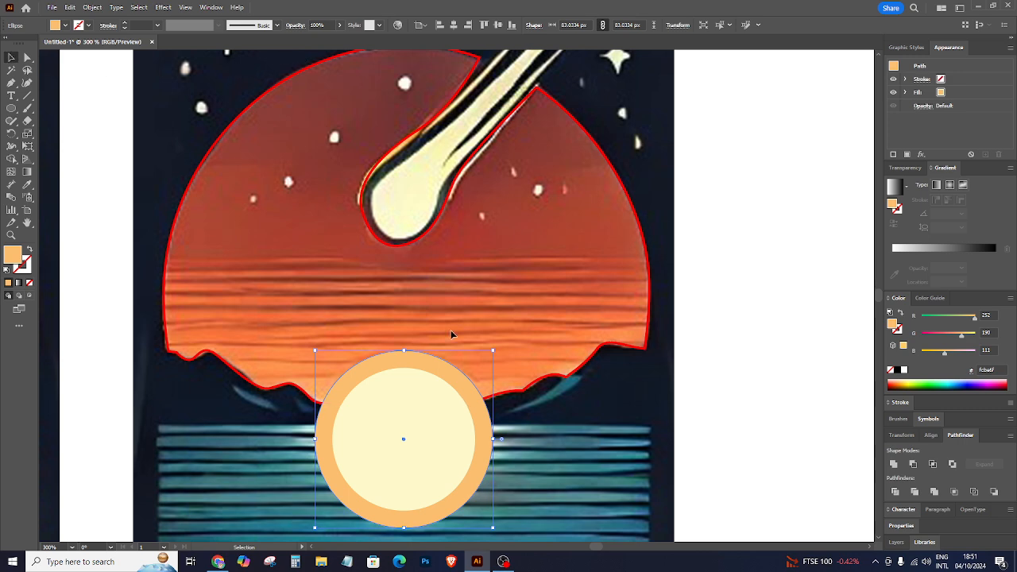
left_click(557, 453)
left_click(483, 494)
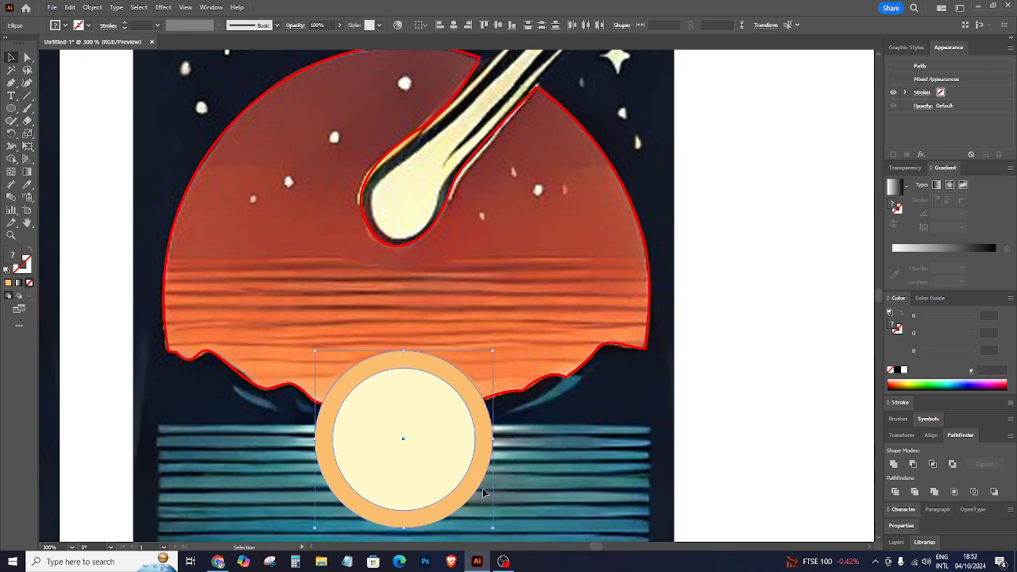
left_click(562, 453)
Draw a horizontal line about 238 px long across the large sun along the upper edge of the orange stripes.
left_click(542, 388)
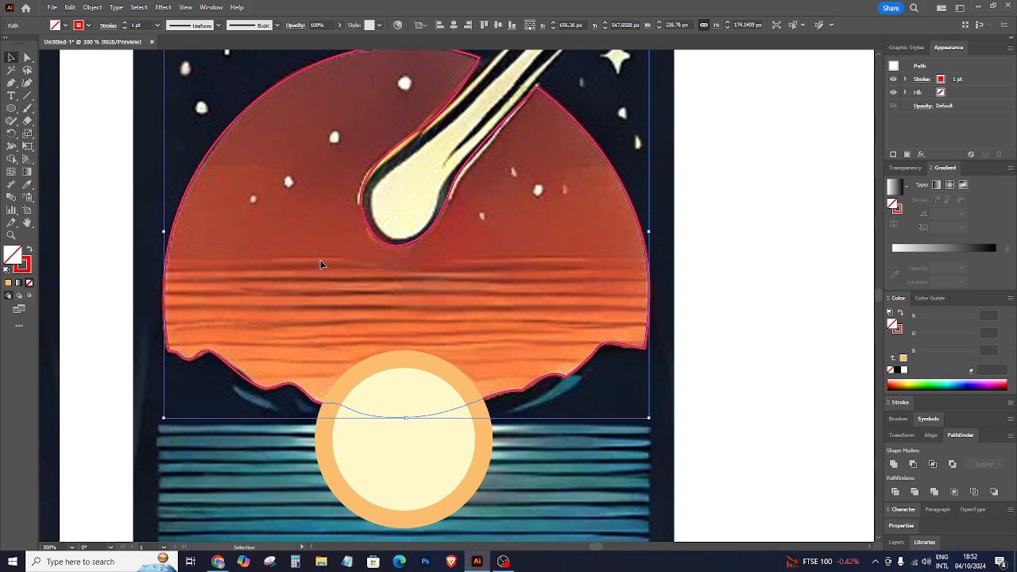
left_click(30, 99)
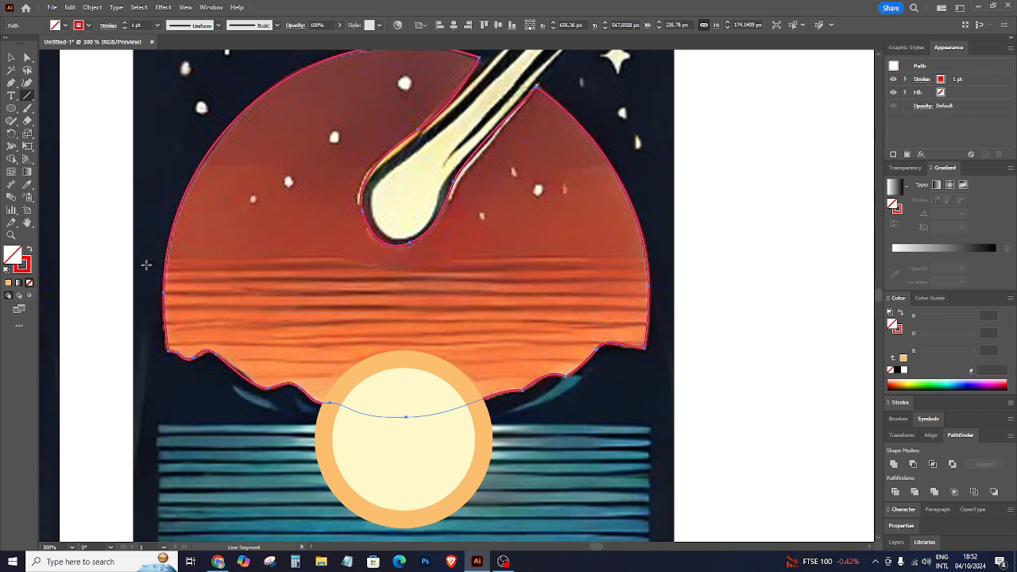
left_click_drag(154, 258, 663, 270)
left_click(11, 57)
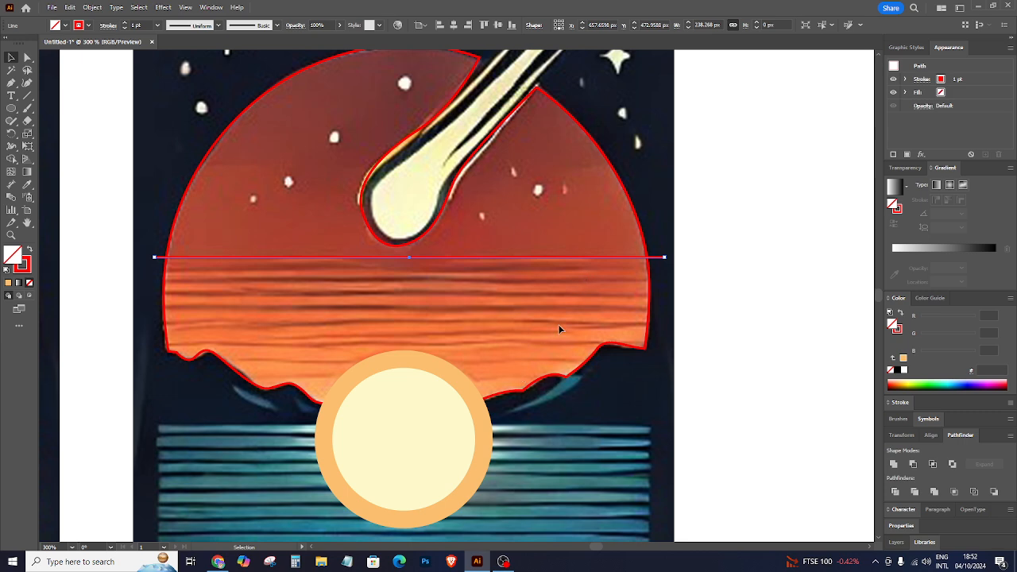
Swap the large sun's red outline to a solid red fill and remove the stroke from the horizontal line.
left_click(566, 382)
left_click(27, 250)
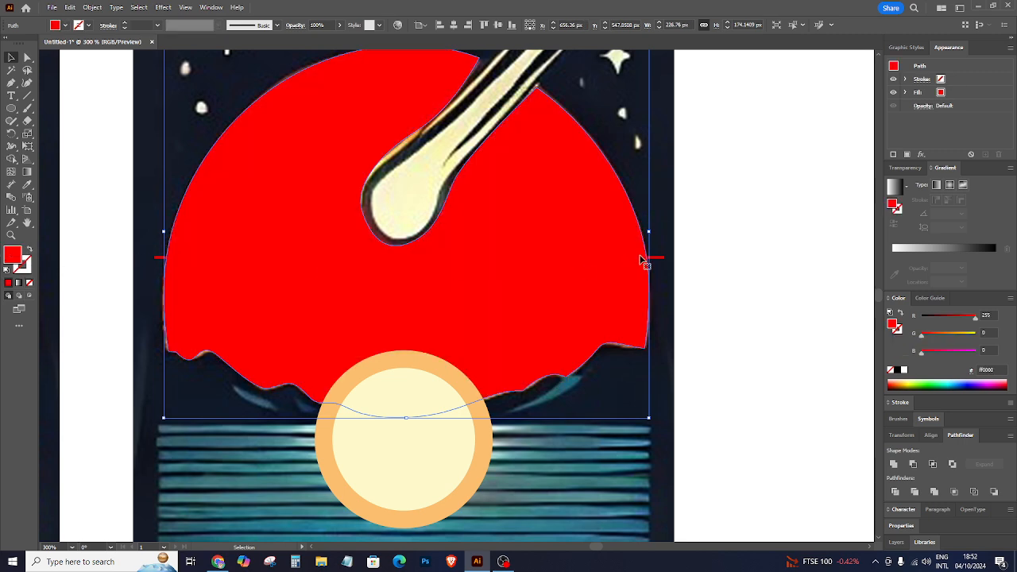
left_click(660, 257)
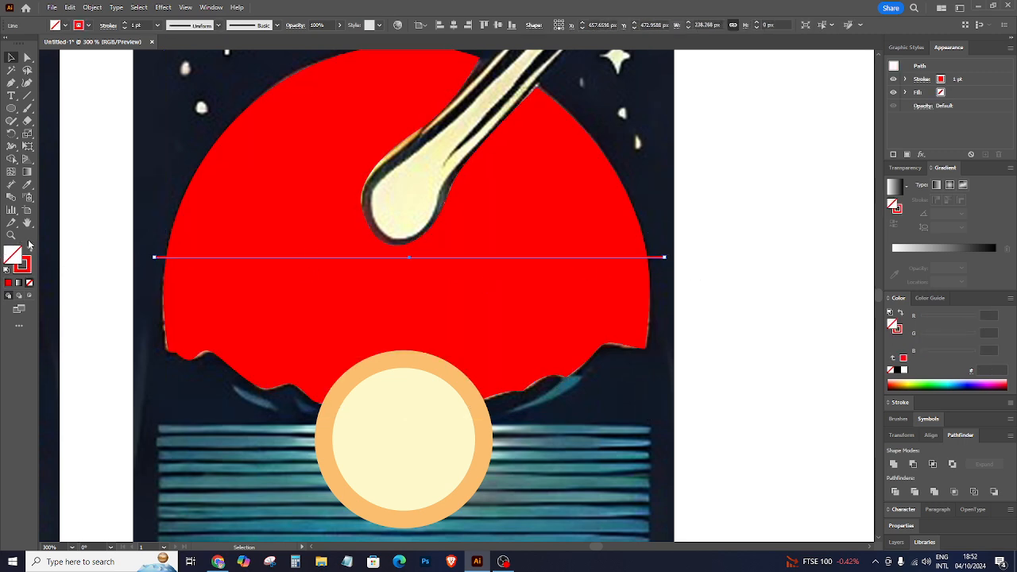
left_click(30, 282)
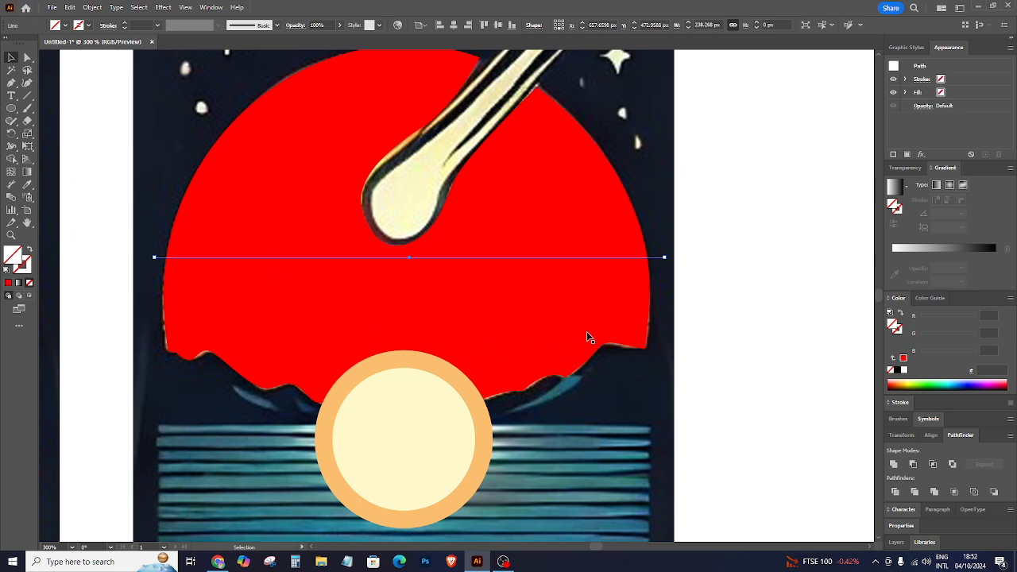
Divide the large sun shape along the horizontal line with the Pathfinder and ungroup the resulting pieces.
left_click(628, 326, "shift")
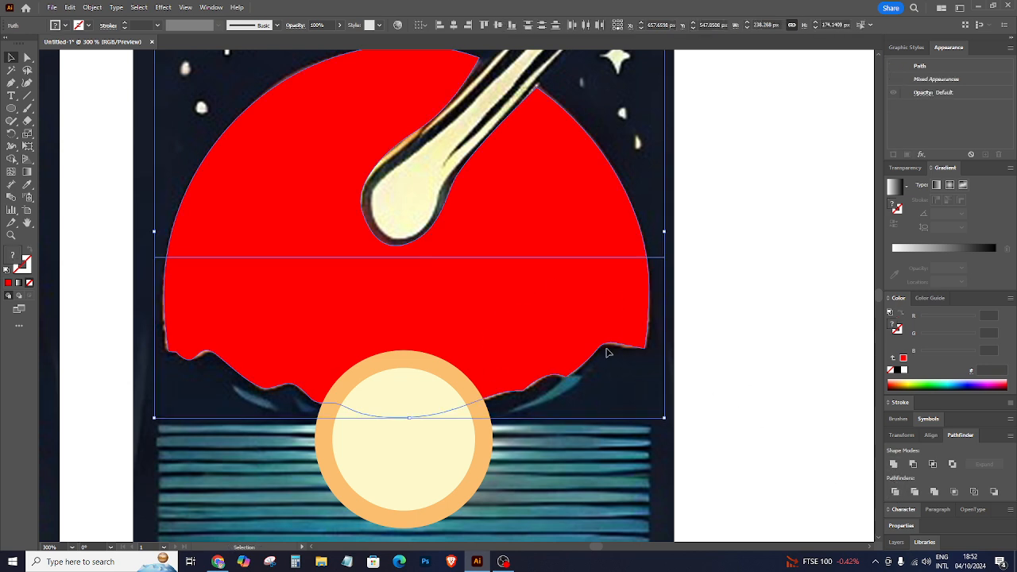
left_click(894, 491)
key("ctrl+shift+g")
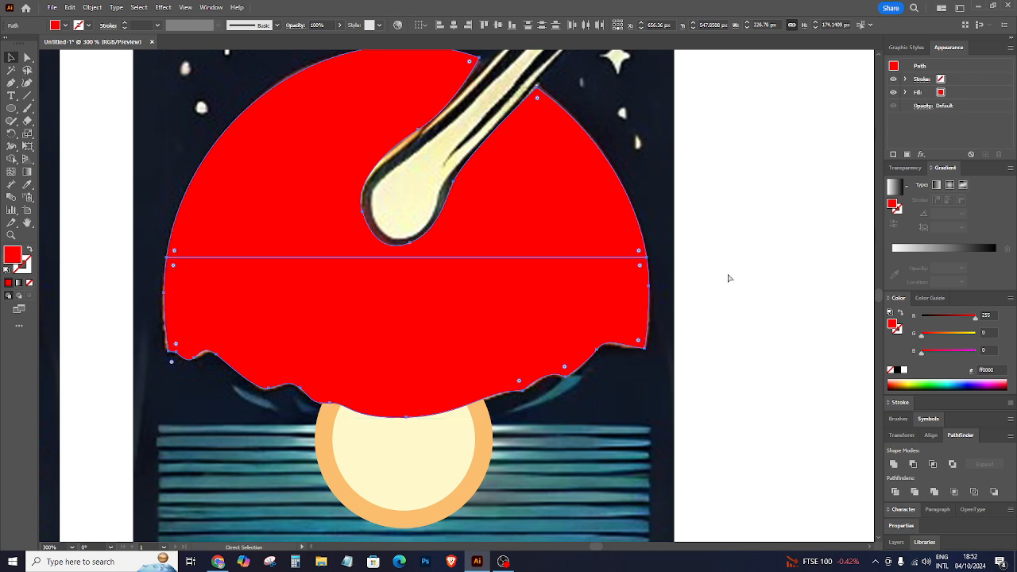
Arrange the divided sun pieces behind the two small-sun circles but above the reference image.
key("ctrl+shift+[")
key("ctrl+]")
key("ctrl+]")
key("ctrl+[")
key("v")
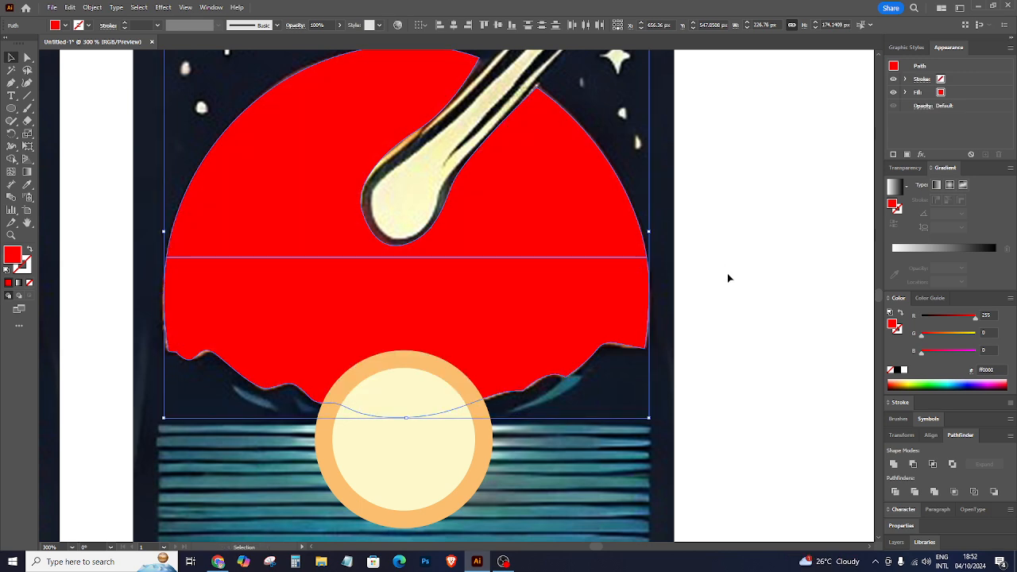
Swap the upper sun piece to an outline with no fill and apply a linear gradient to its stroke.
left_click(550, 187)
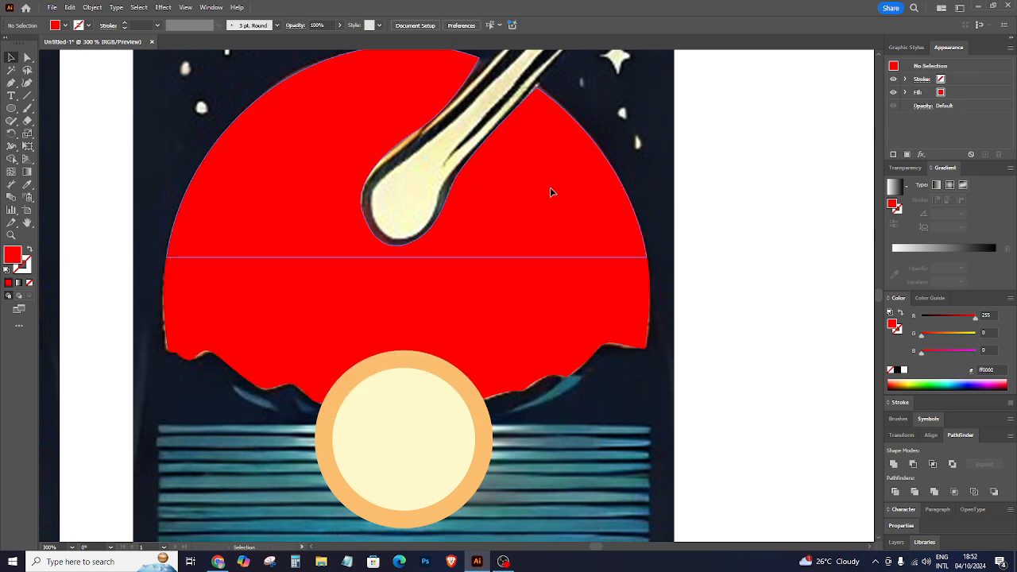
left_click(30, 251)
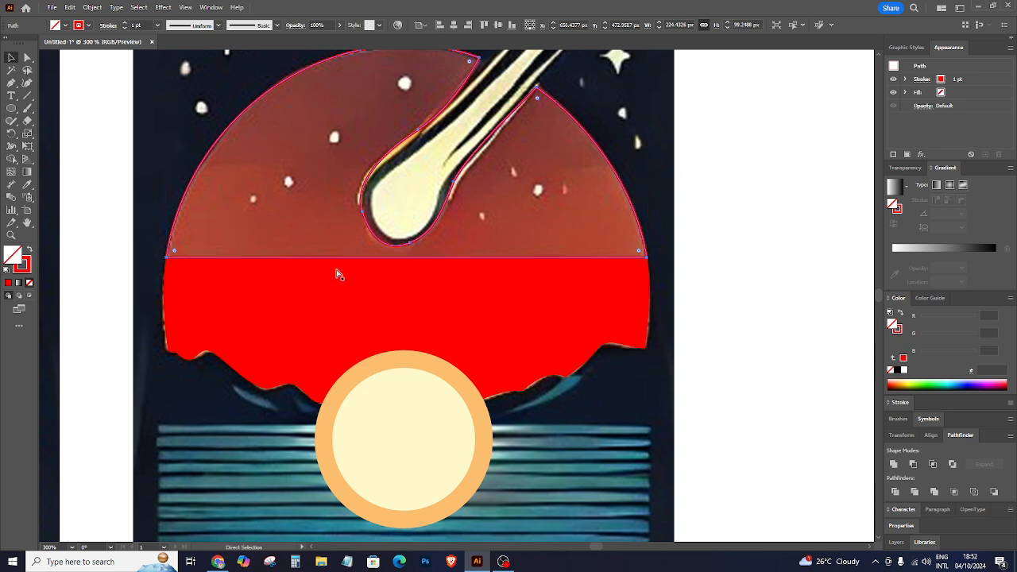
left_click(27, 269)
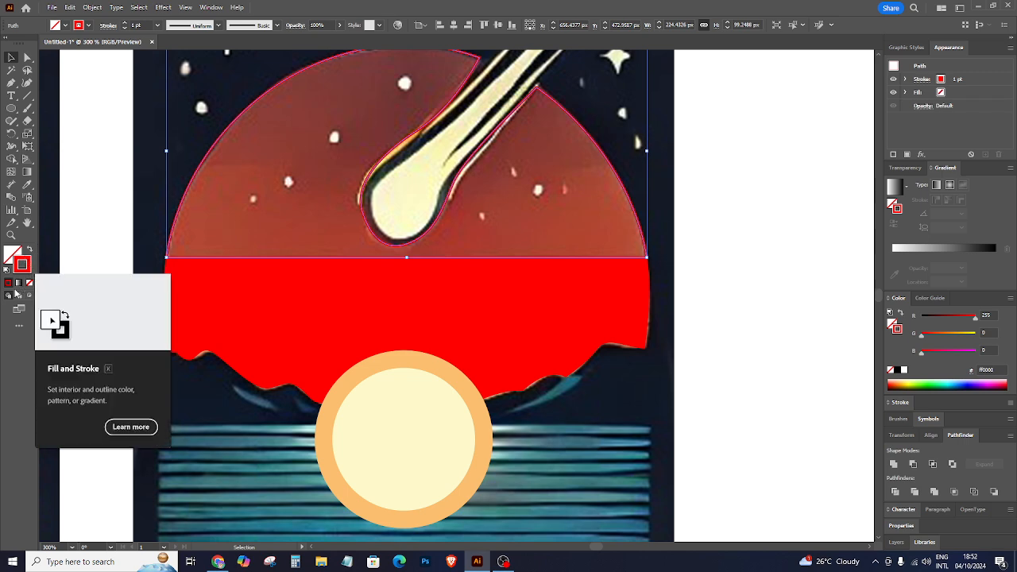
left_click(18, 284)
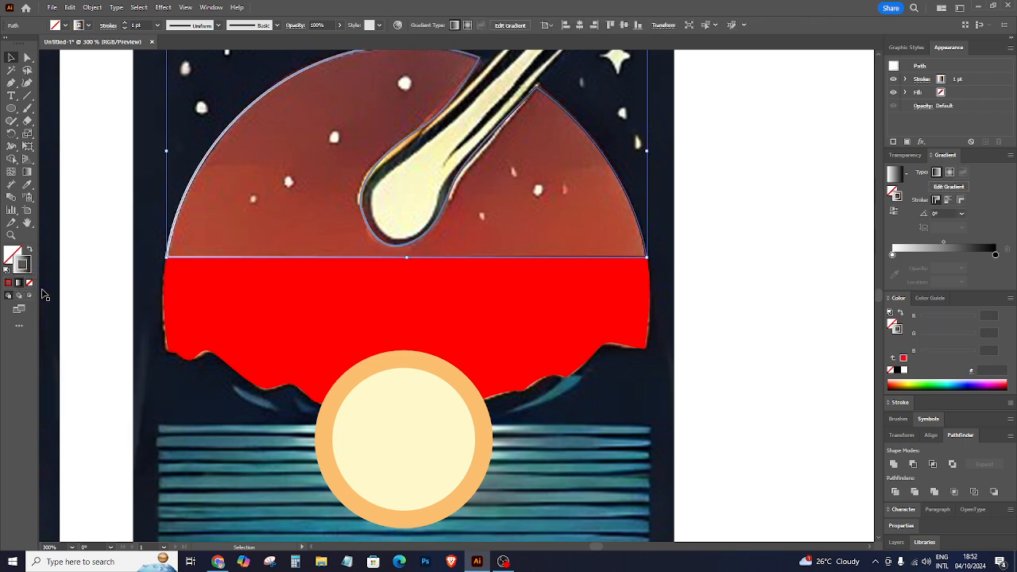
Set the gradient stops to red ab4130 and dark maroon 773a3b, sampled from the lower and upper parts of the reference sky.
left_click(892, 256)
left_click(894, 273)
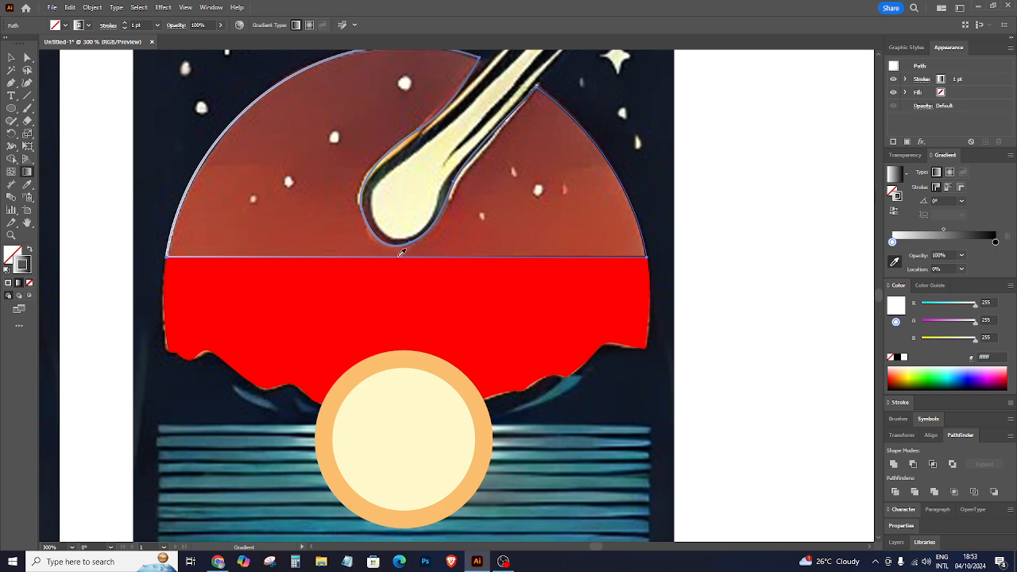
left_click(269, 237)
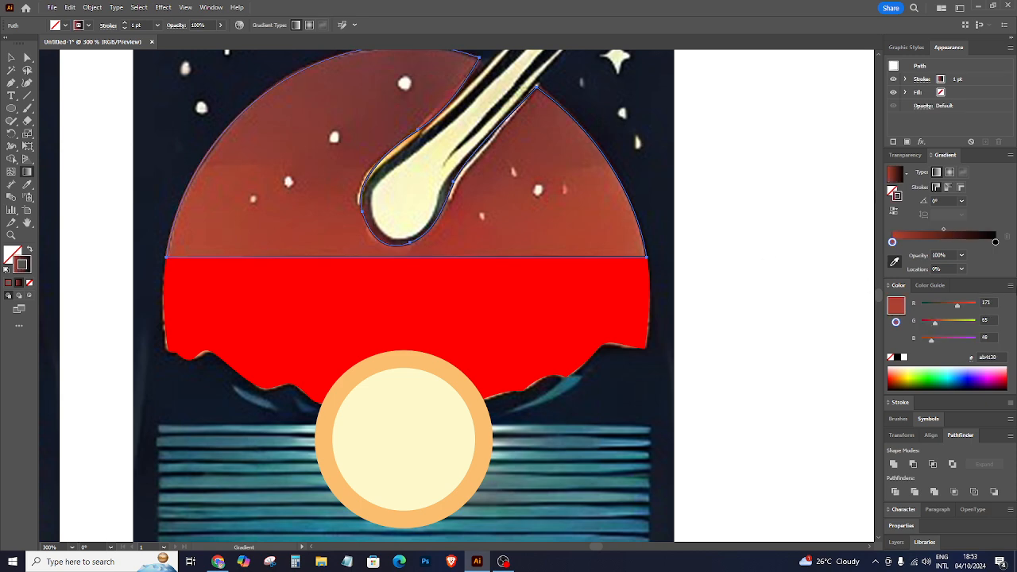
left_click(996, 243)
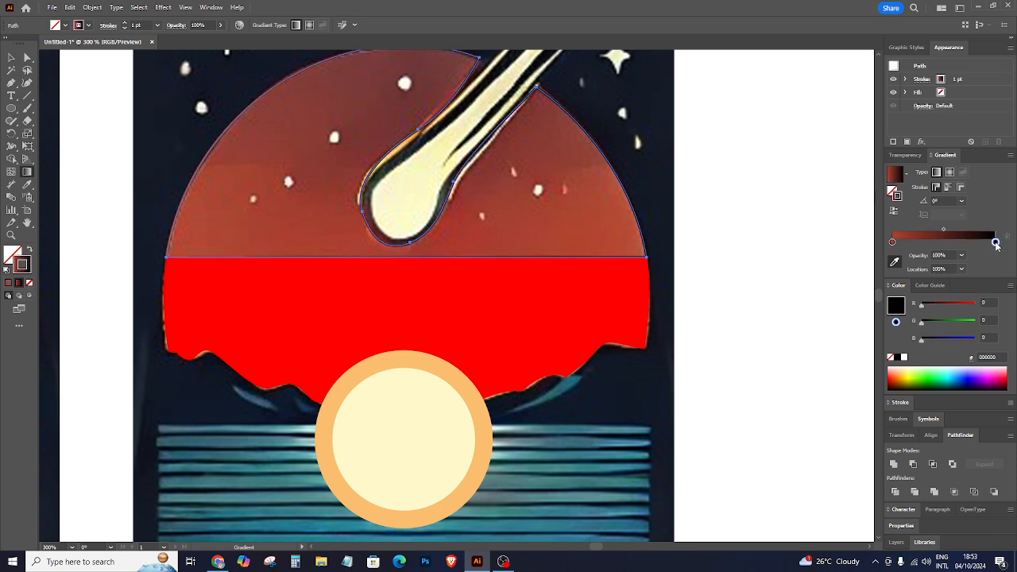
left_click(378, 73)
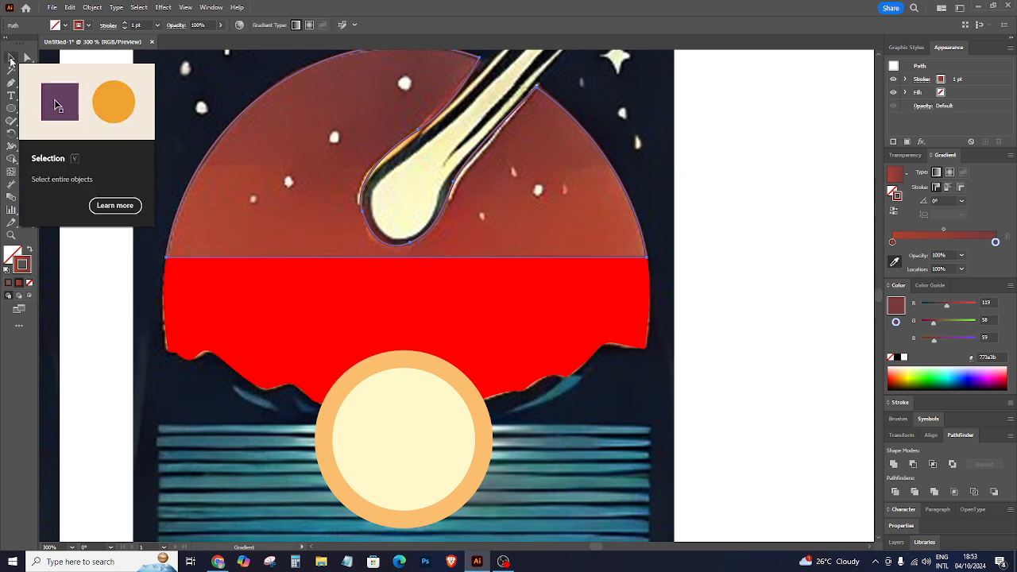
Swap the gradient into the upper piece's fill and run it vertically at -90°, dark maroon at the crest to red at the base.
left_click(10, 59)
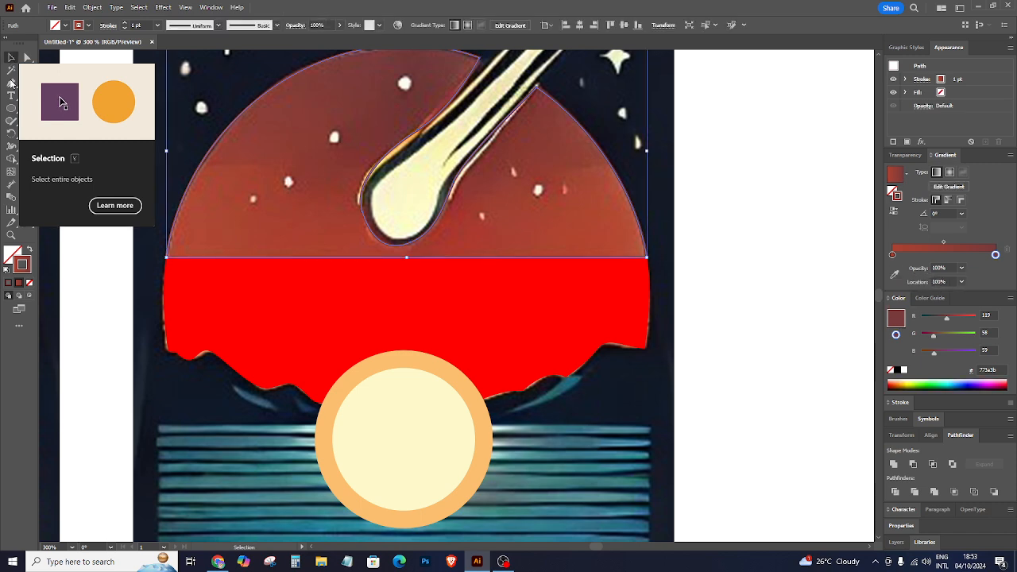
left_click(29, 250)
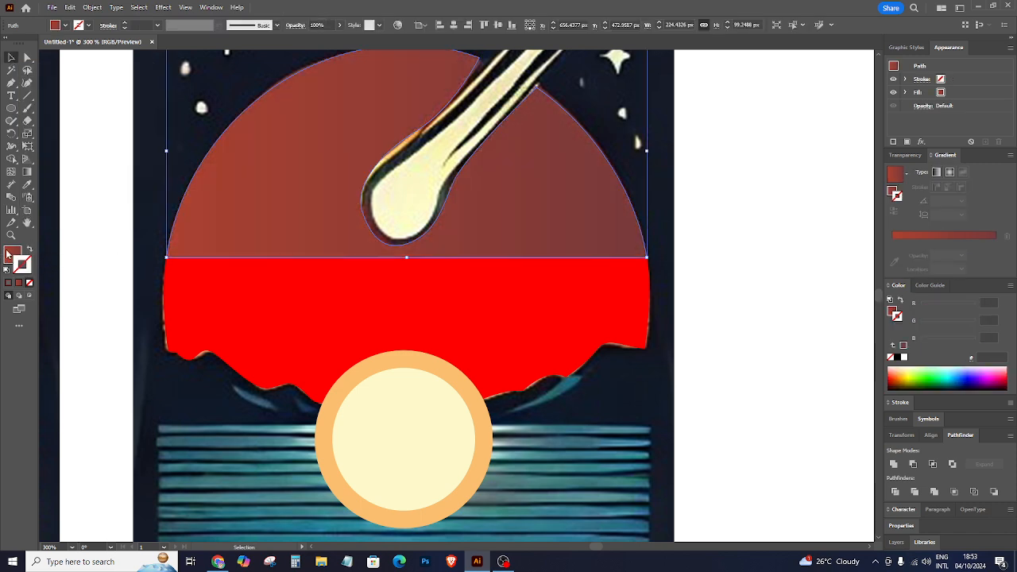
left_click(9, 253)
left_click(27, 172)
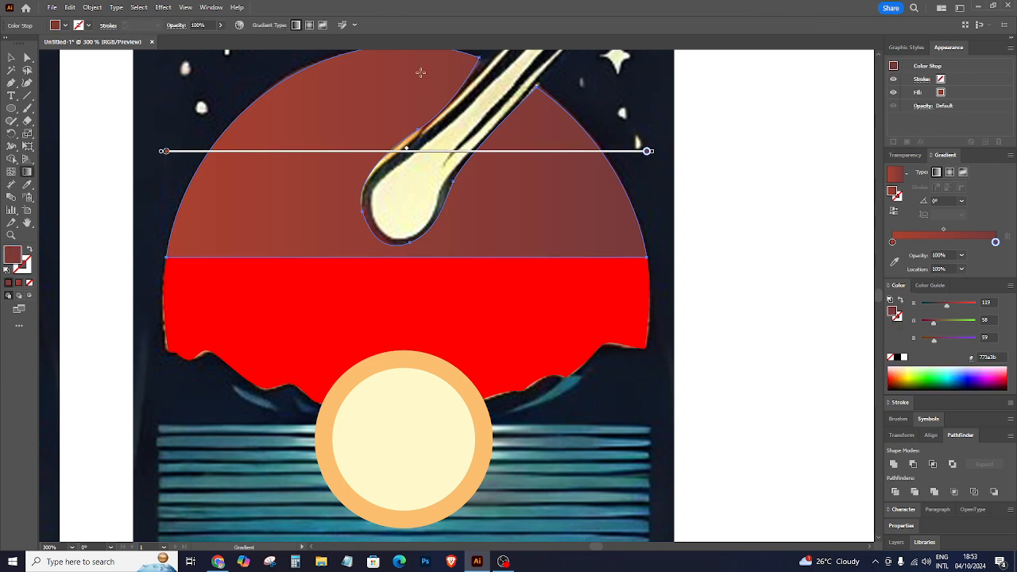
scroll(397, 136, "up", 2)
left_click_drag(403, 116, 403, 317)
left_click(894, 212)
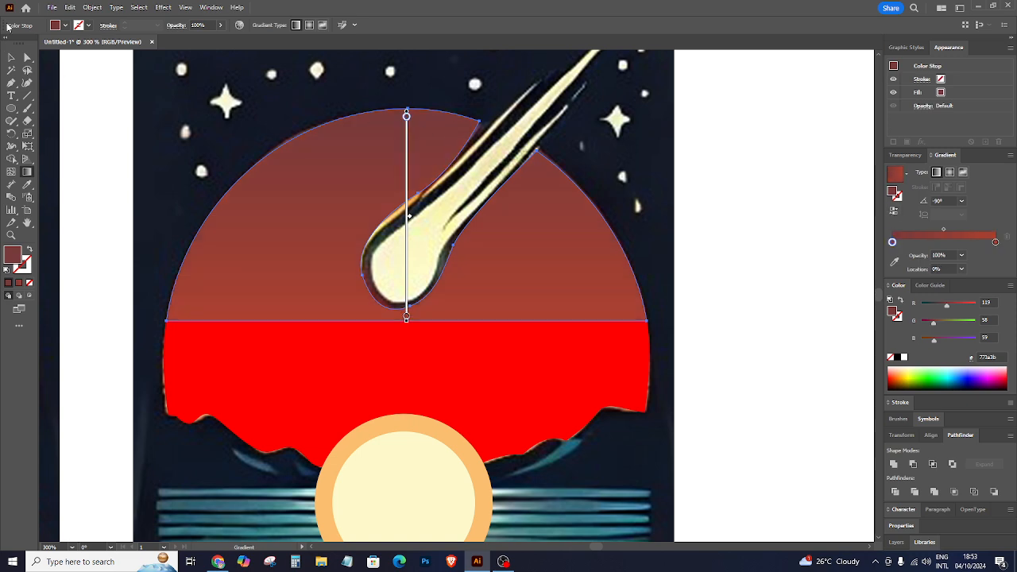
left_click(11, 58)
Move the upper sun piece away from the reference image and undo the move.
left_click_drag(584, 231, 805, 304)
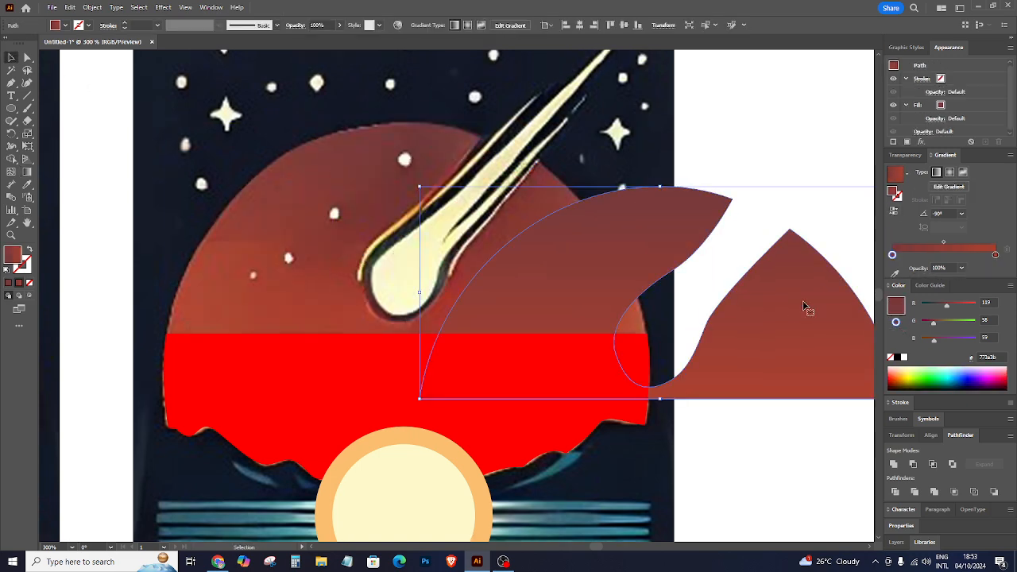
key("ctrl+z")
key("ctrl+shift+z")
key("ctrl+z")
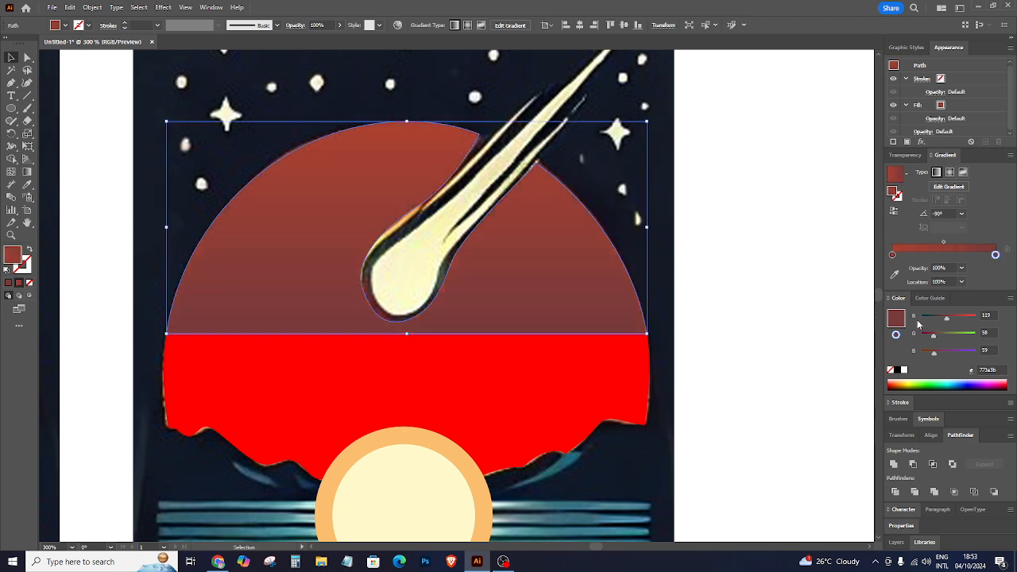
left_click(784, 266)
Swap the lower sun piece to an outline with no fill and apply the linear gradient to its stroke only.
scroll(446, 323, "down", 1)
left_click(554, 359)
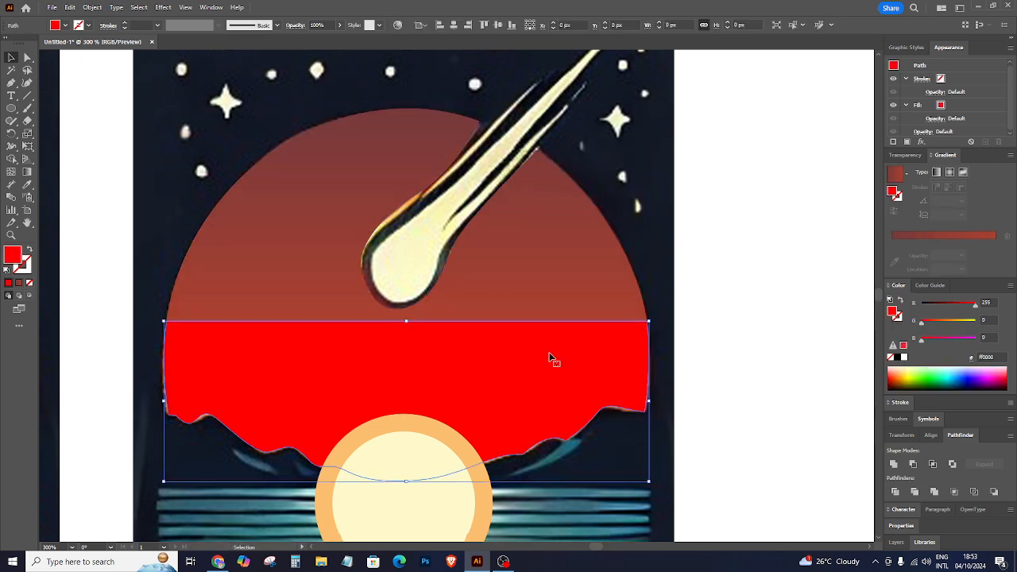
left_click(30, 251)
scroll(390, 295, "down", 2)
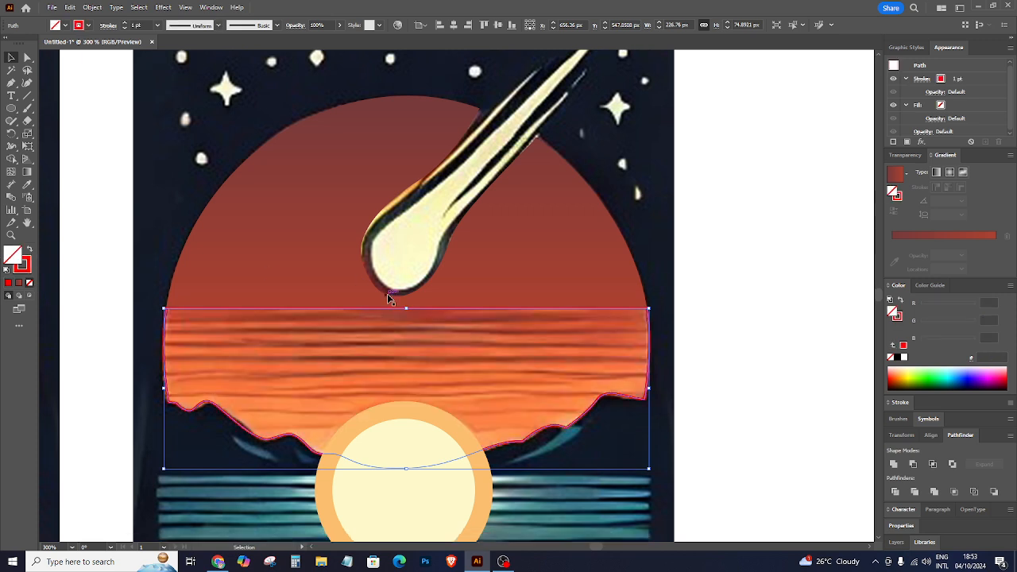
left_click(20, 282)
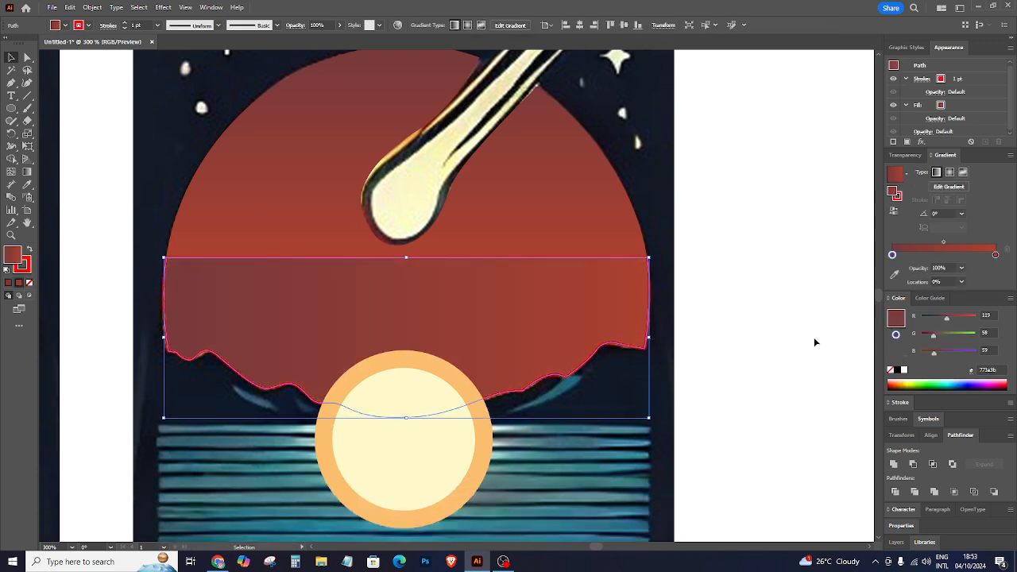
key("ctrl+z")
left_click(25, 271)
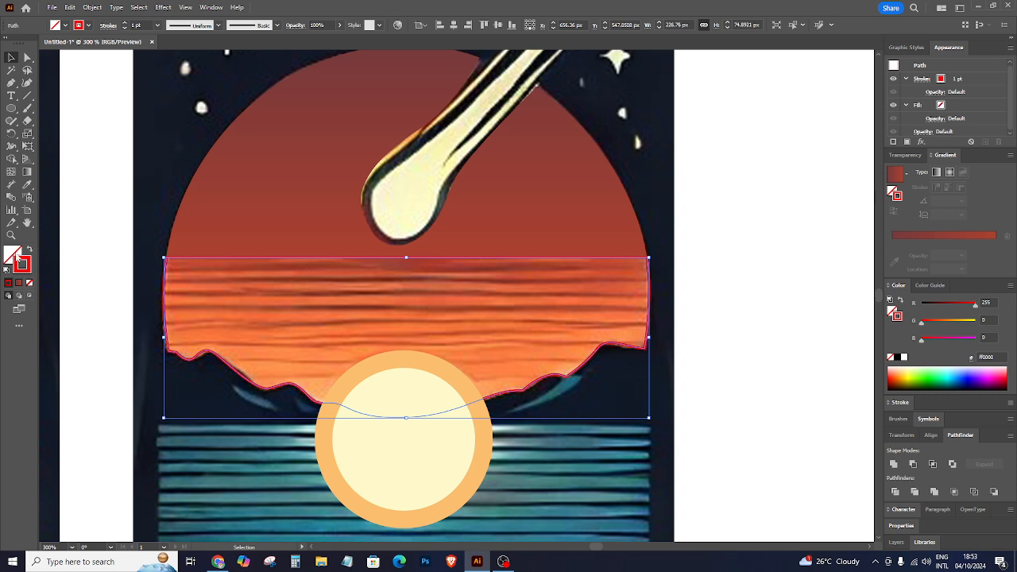
left_click(18, 283)
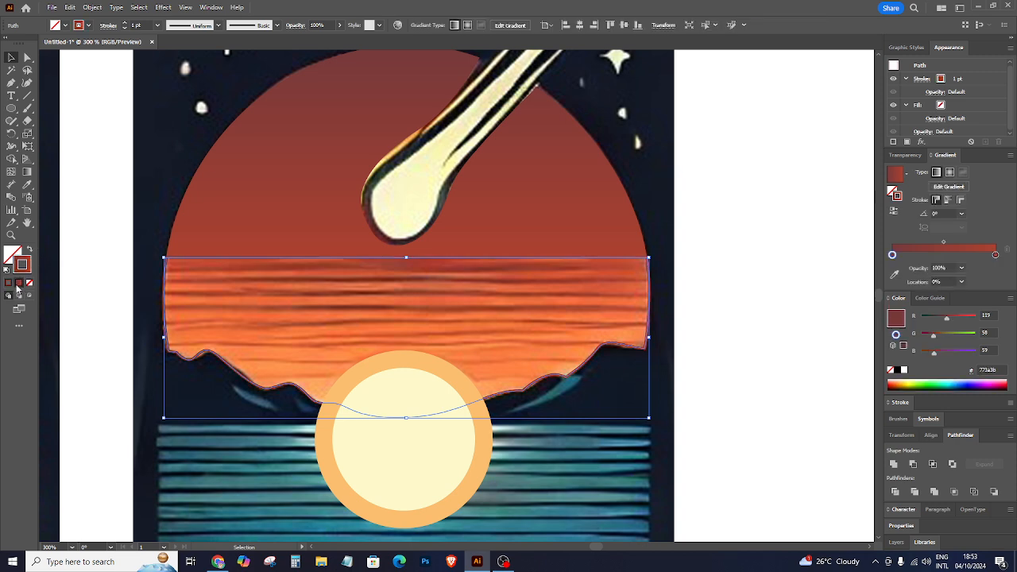
Set the lower sky piece's gradient stops to c44b33, f57b40 in the middle and fd9c57 at the end, sampled from the reference sky.
left_click(895, 274)
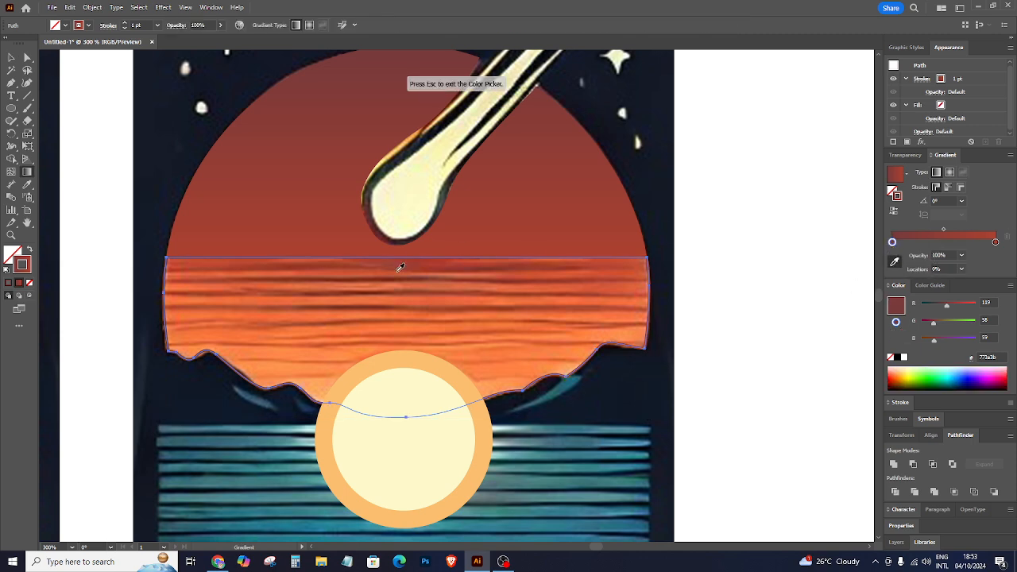
left_click(193, 259)
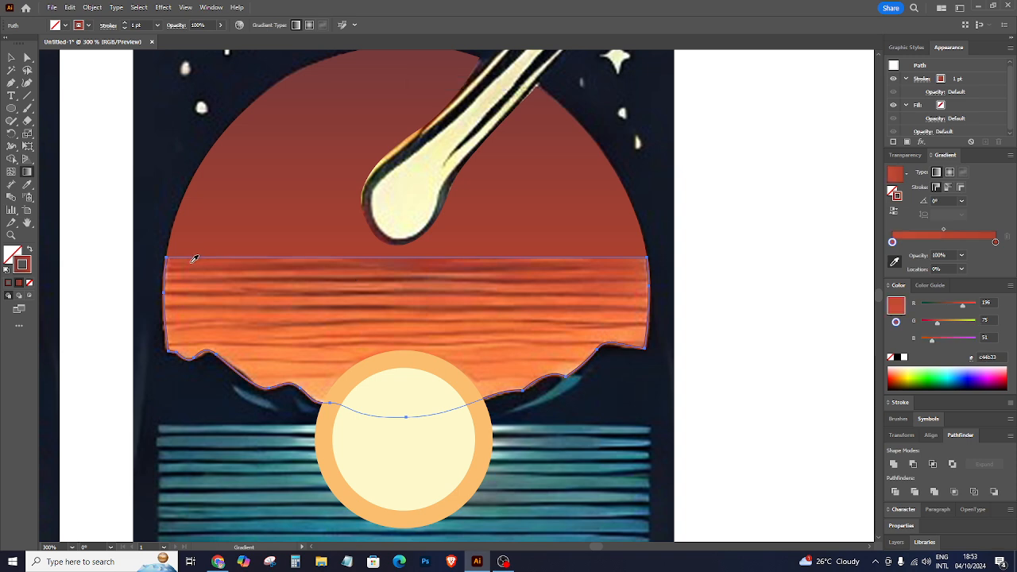
left_click(996, 243)
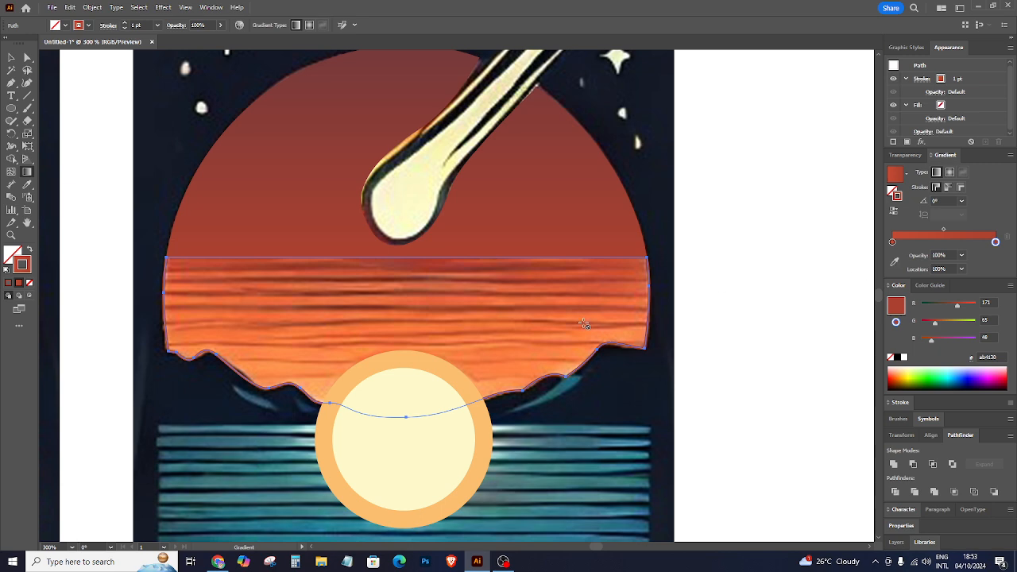
left_click(895, 261)
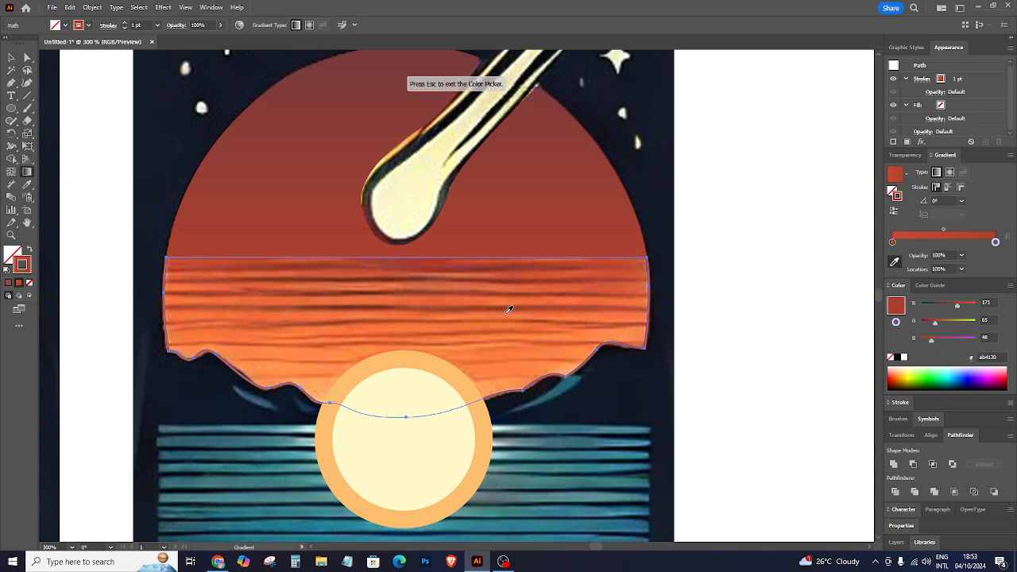
left_click(509, 309)
left_click_drag(996, 242, 942, 243)
left_click(996, 243)
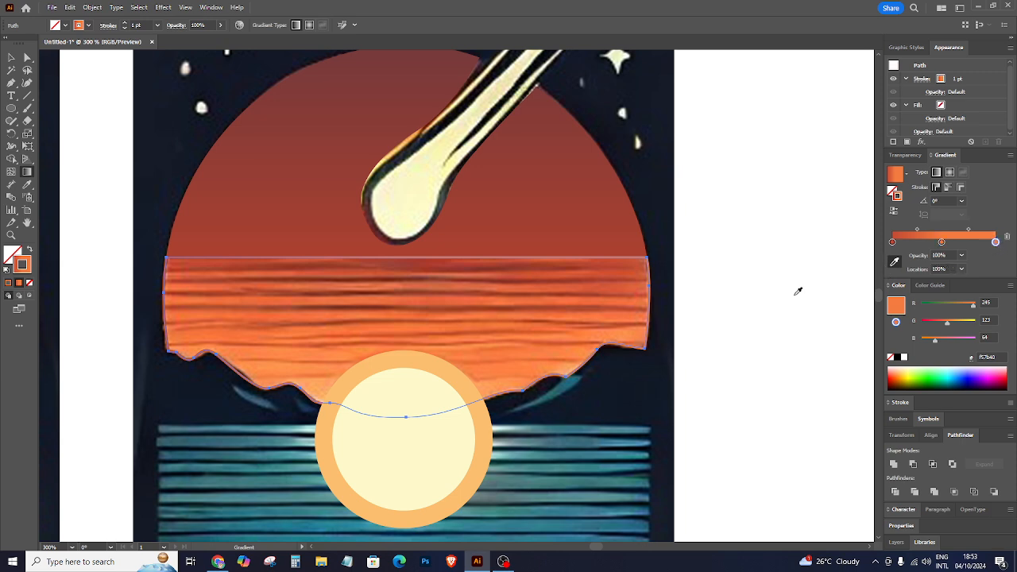
left_click(497, 383)
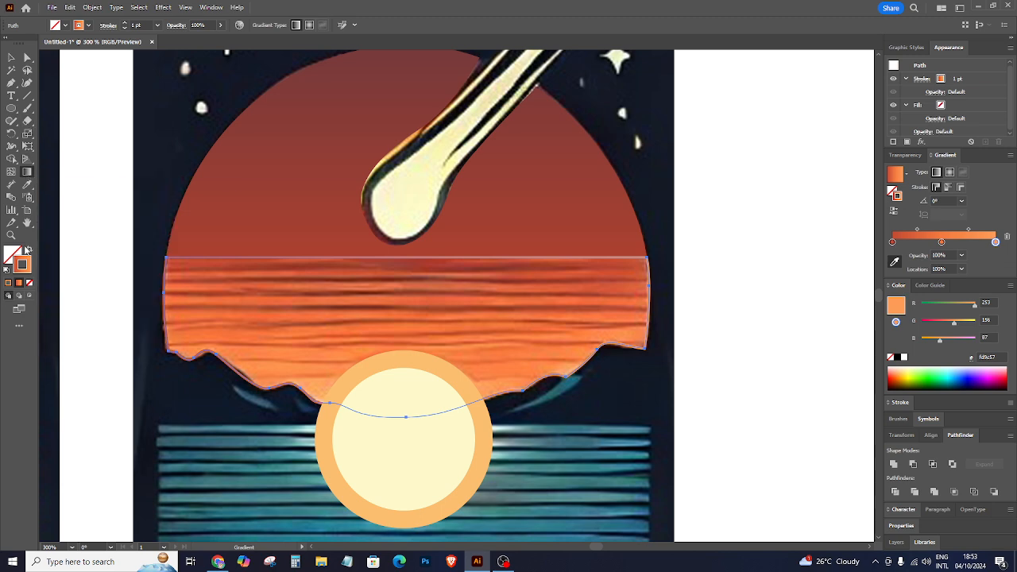
Swap the gradient into the lower sky piece's fill and run it vertically at -90°, red along the upper edge to light orange below.
left_click(30, 251)
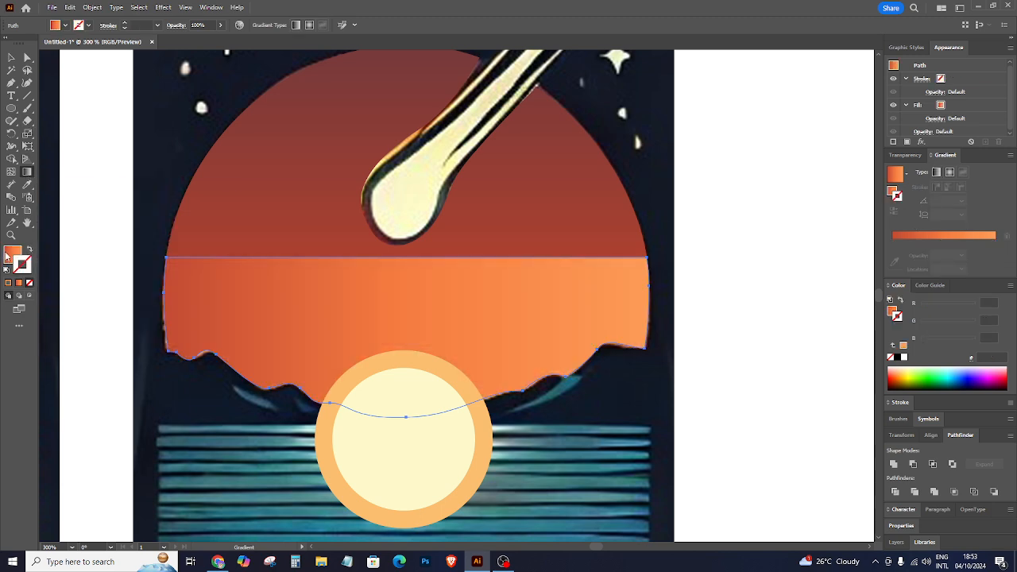
left_click(7, 255)
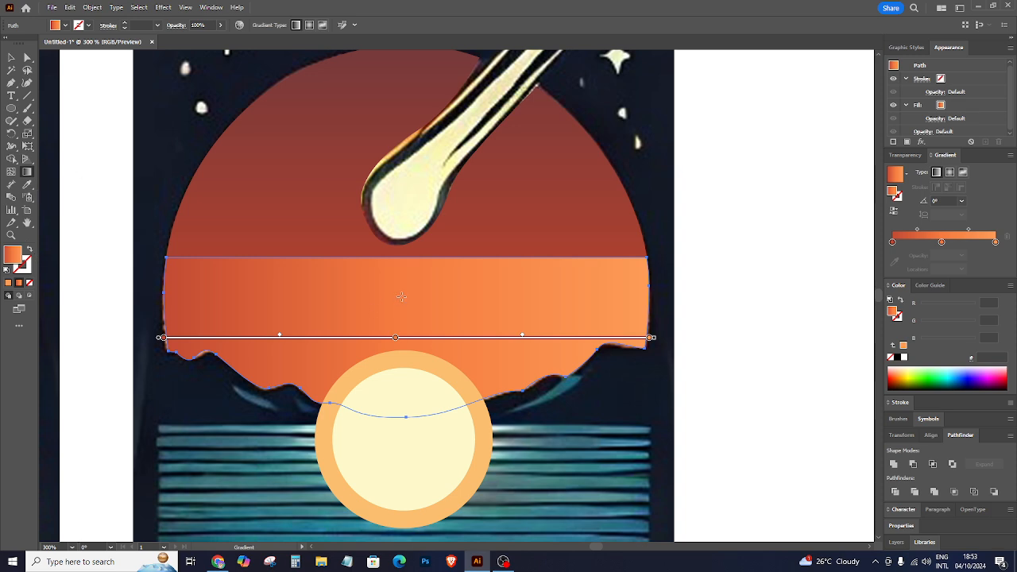
left_click_drag(408, 261, 408, 428)
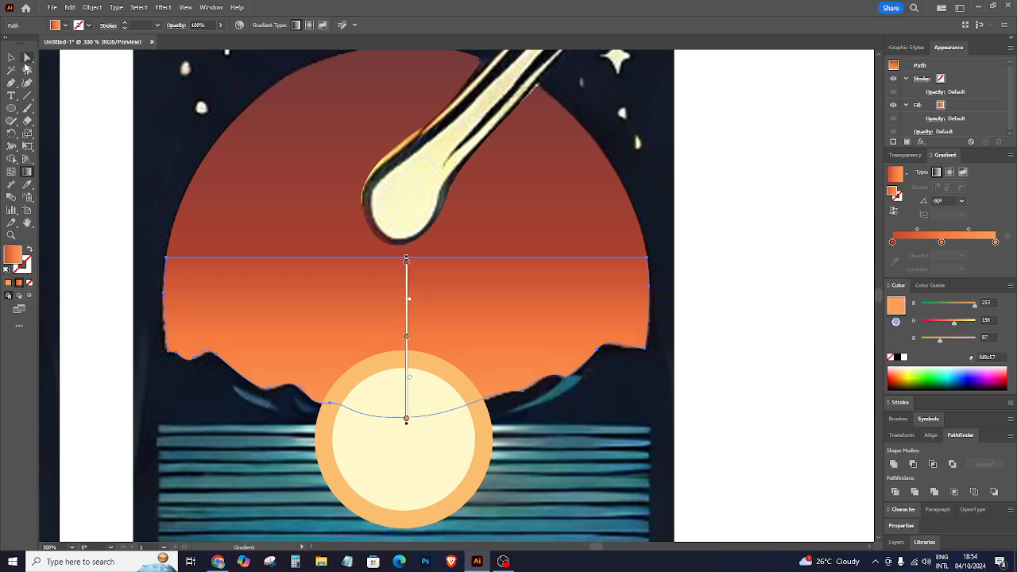
Select the lower sky piece with both sun circles, move them off the reference image and undo the move.
left_click(11, 58)
left_click(552, 454)
left_click_drag(537, 445, 315, 333)
left_click_drag(425, 373, 718, 363)
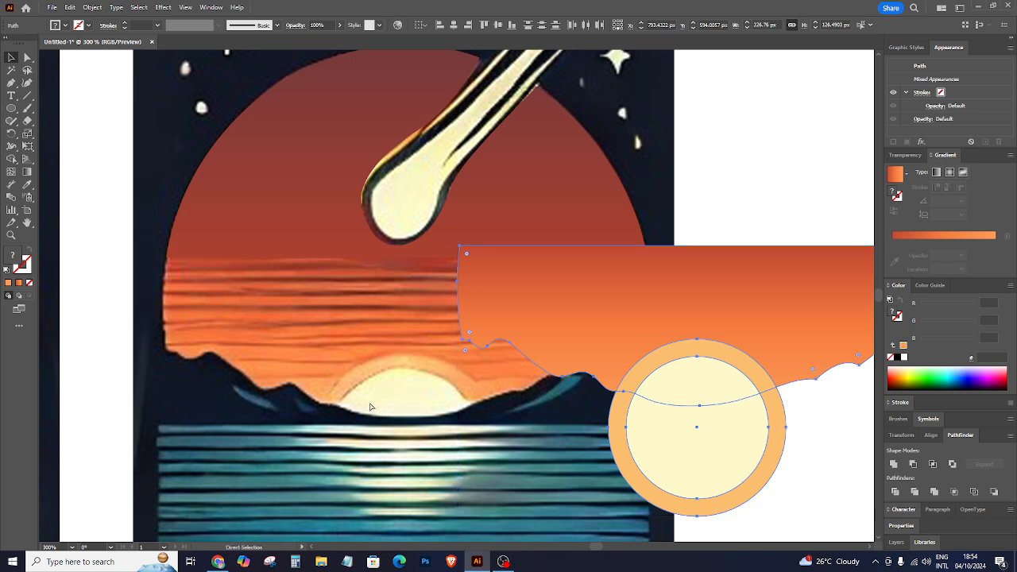
key("ctrl+z")
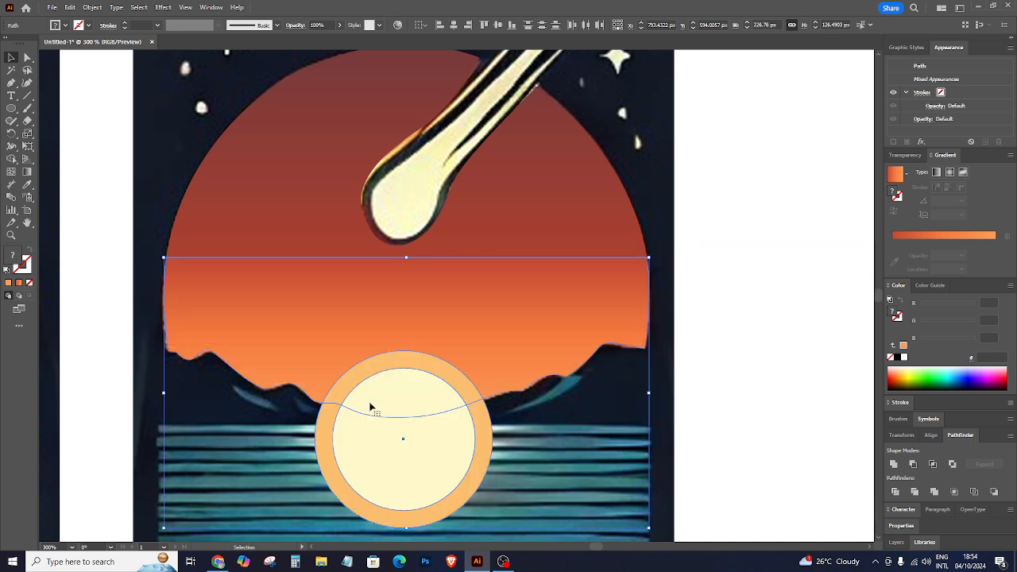
Remove the parts of both sun circles below the mountain outline with Shape Builder and deselect the artwork.
left_click(17, 161)
scroll(101, 198, "down", 2)
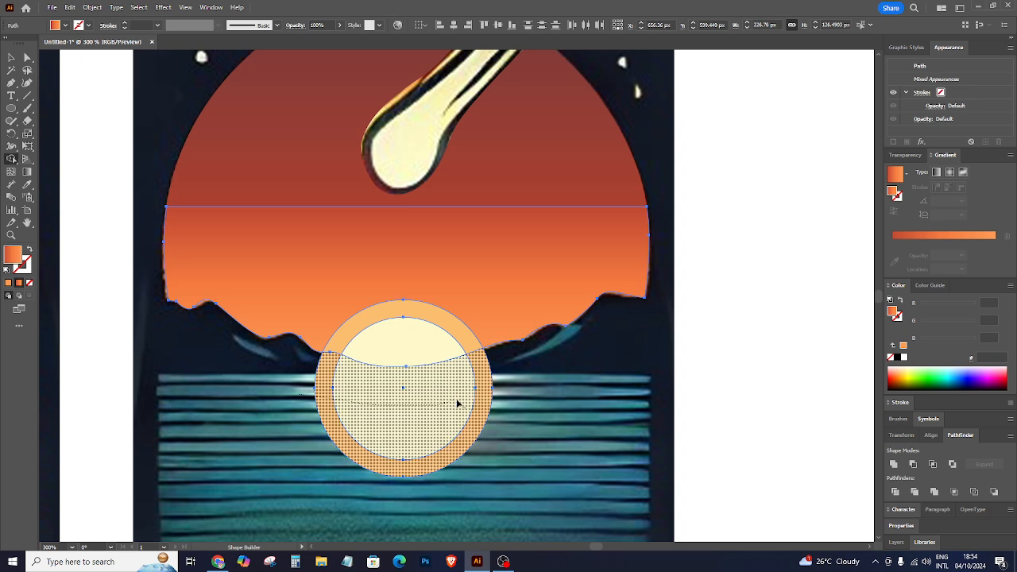
left_click_drag(479, 389, 485, 391)
left_click(16, 60)
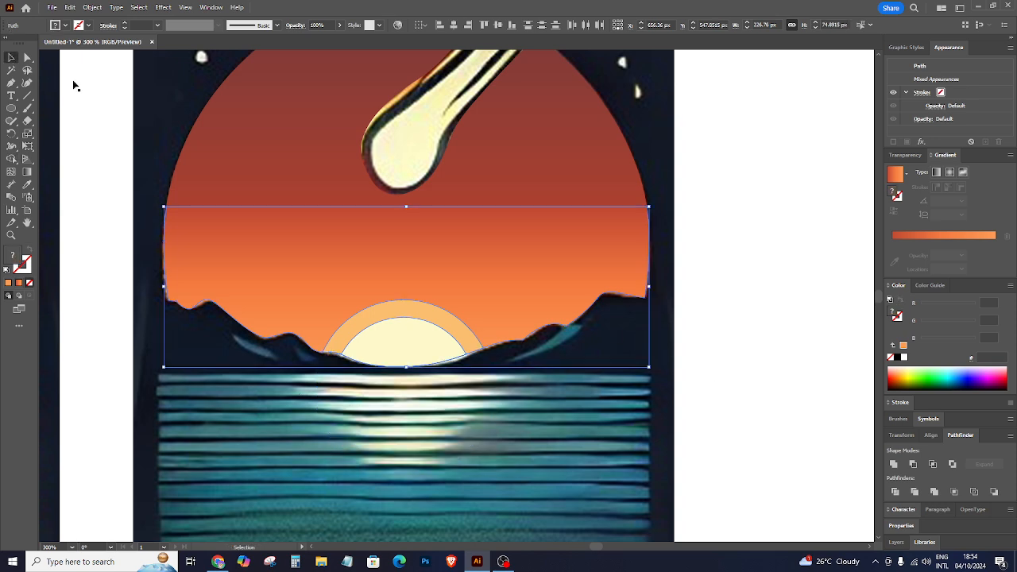
left_click(792, 288)
Select all the traced sky and sun shapes and lower their opacity to 45%.
scroll(793, 288, "up", 3)
key("ctrl+minus")
key("ctrl+minus")
key("ctrl+minus")
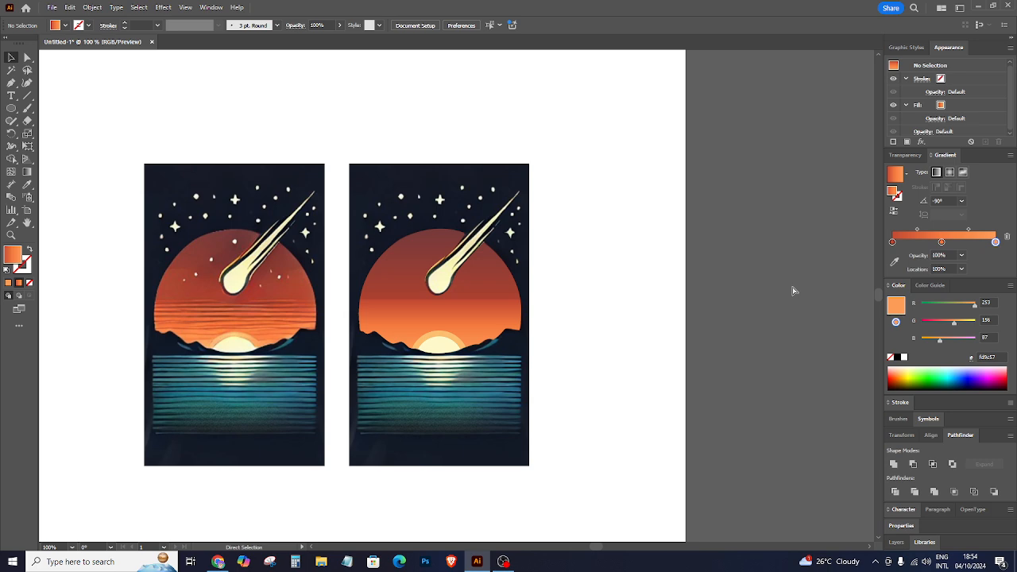
key("ctrl+plus")
left_click_drag(294, 186, 581, 392)
left_click(340, 25)
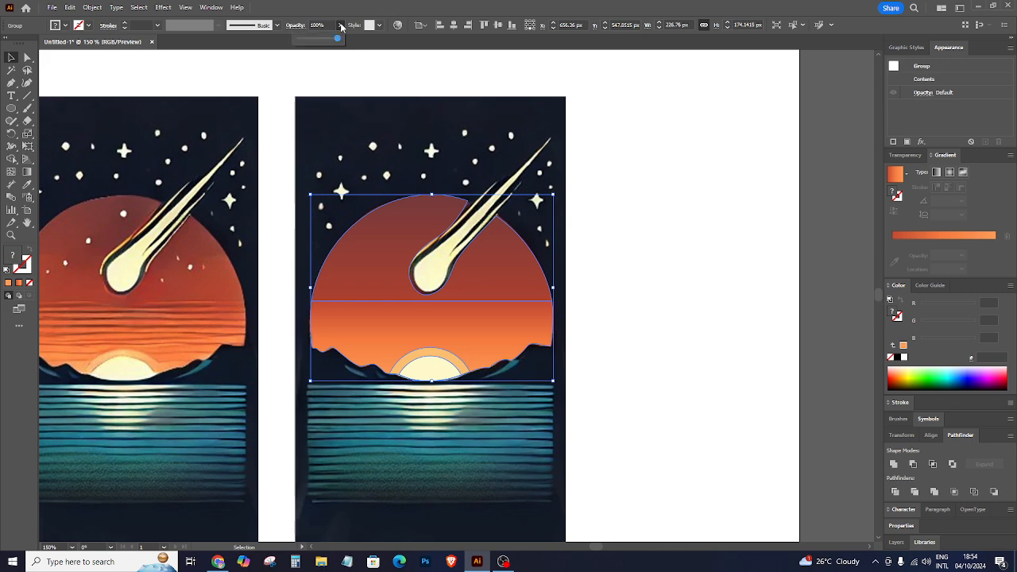
left_click_drag(343, 38, 316, 42)
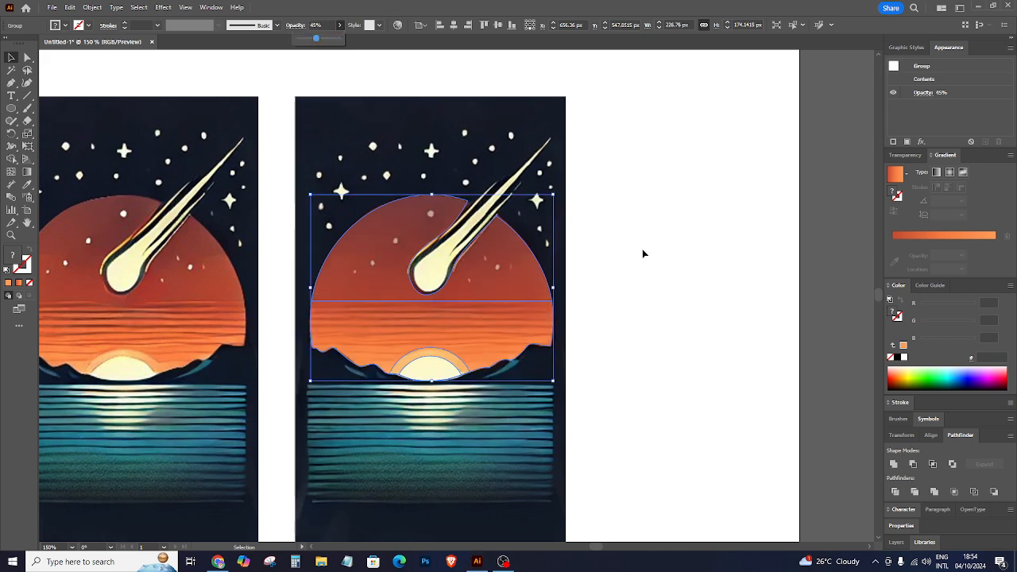
left_click(567, 325)
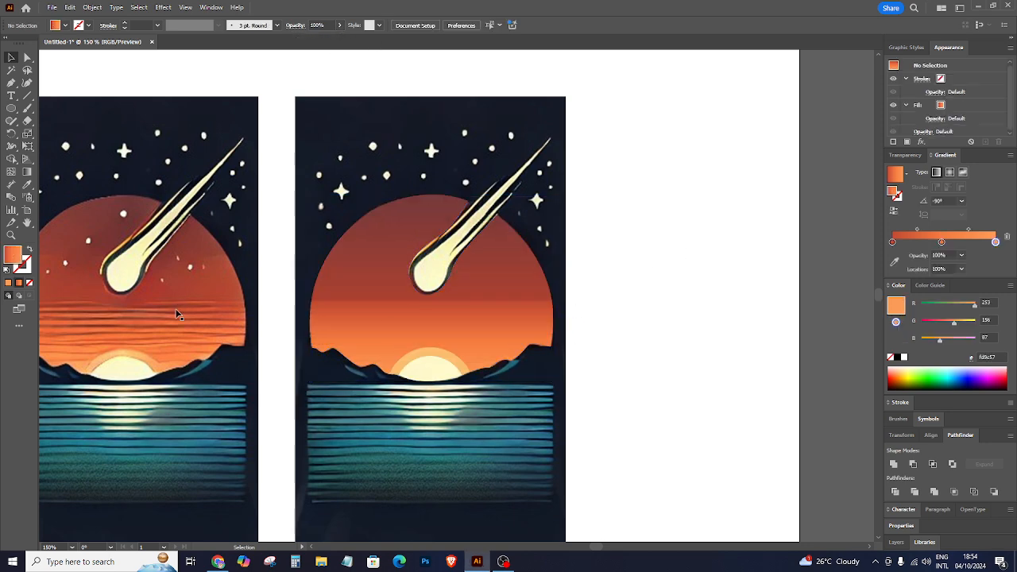
Set the opacity of the grouped sky and sun shapes to 31% and deselect them.
left_click(546, 254)
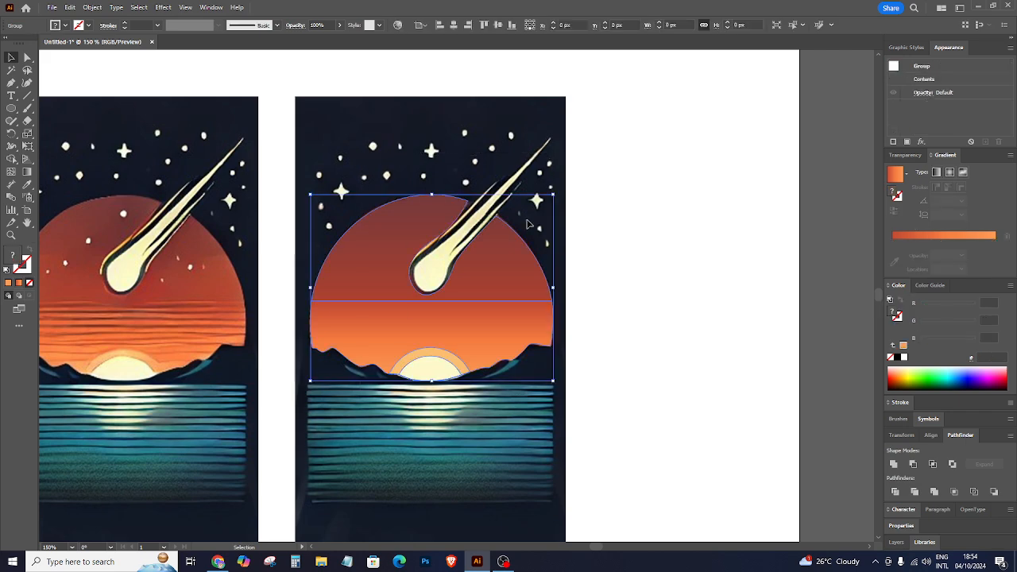
left_click(340, 25)
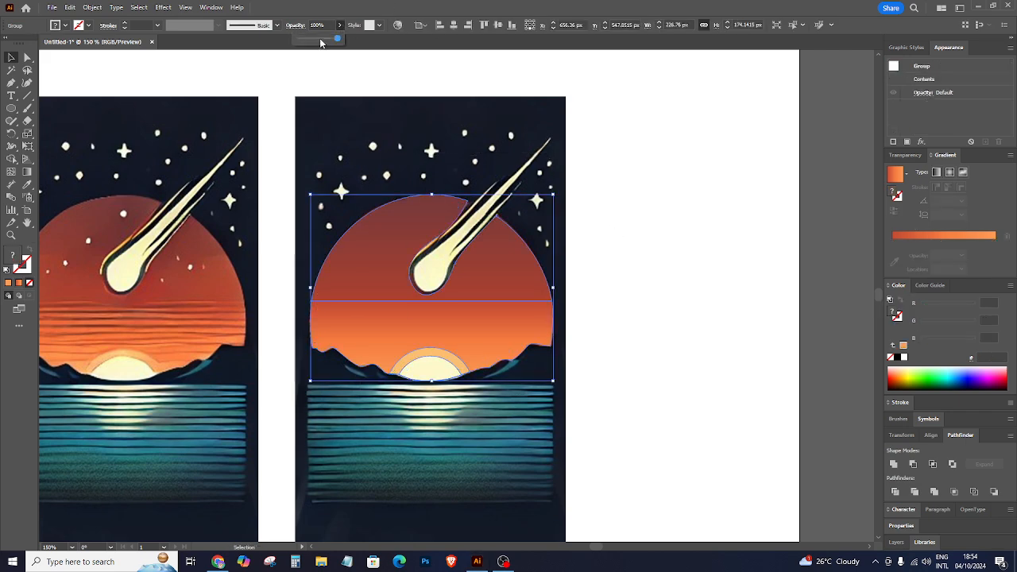
left_click_drag(323, 40, 312, 40)
left_click(639, 220)
left_click(529, 328)
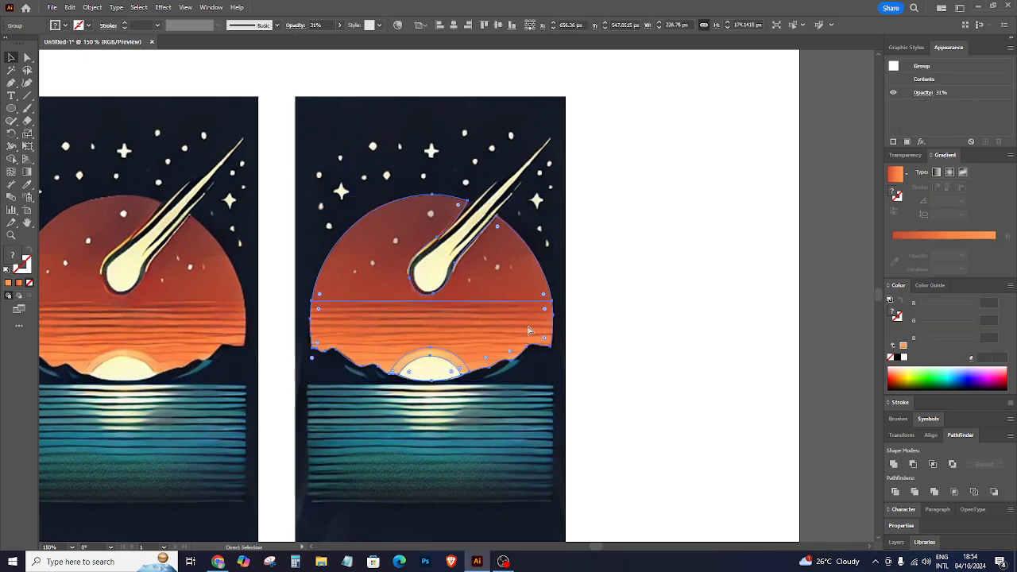
key("ctrl+plus")
key("ctrl+plus")
left_click(788, 353)
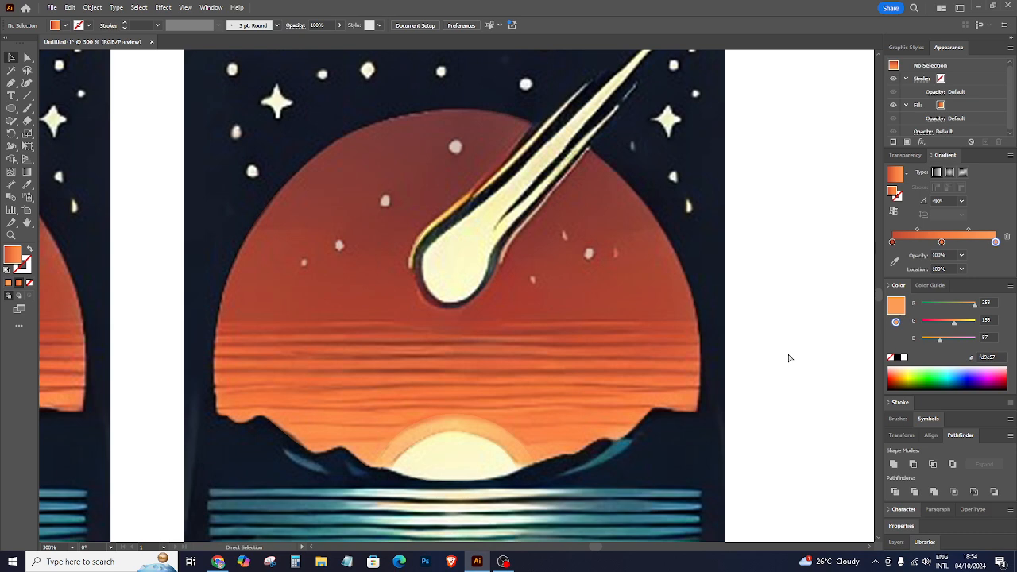
key("ctrl+plus")
left_click(10, 84)
scroll(341, 256, "down", 1)
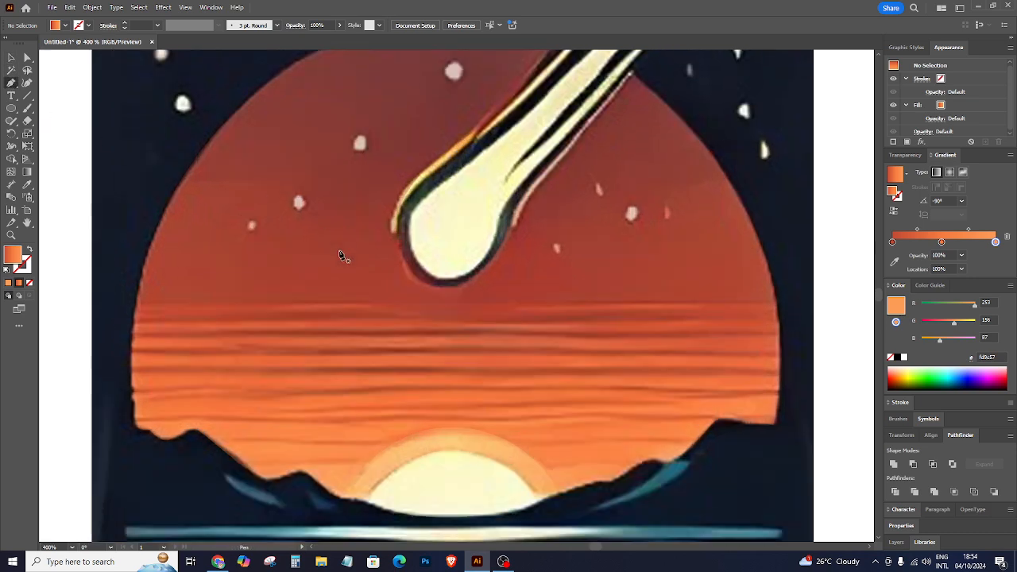
left_click(120, 321)
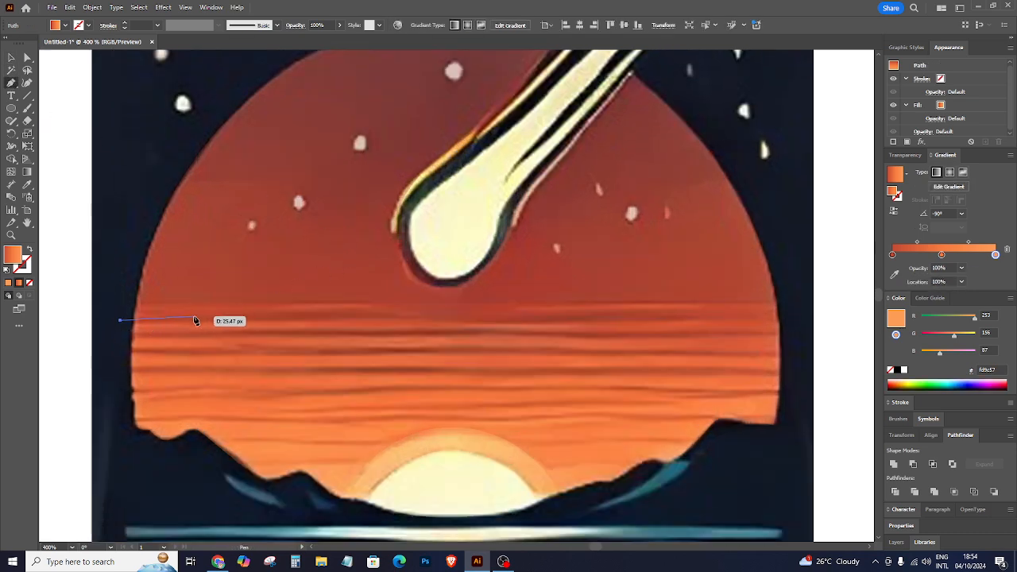
left_click_drag(218, 316, 260, 308)
left_click_drag(392, 315, 411, 322)
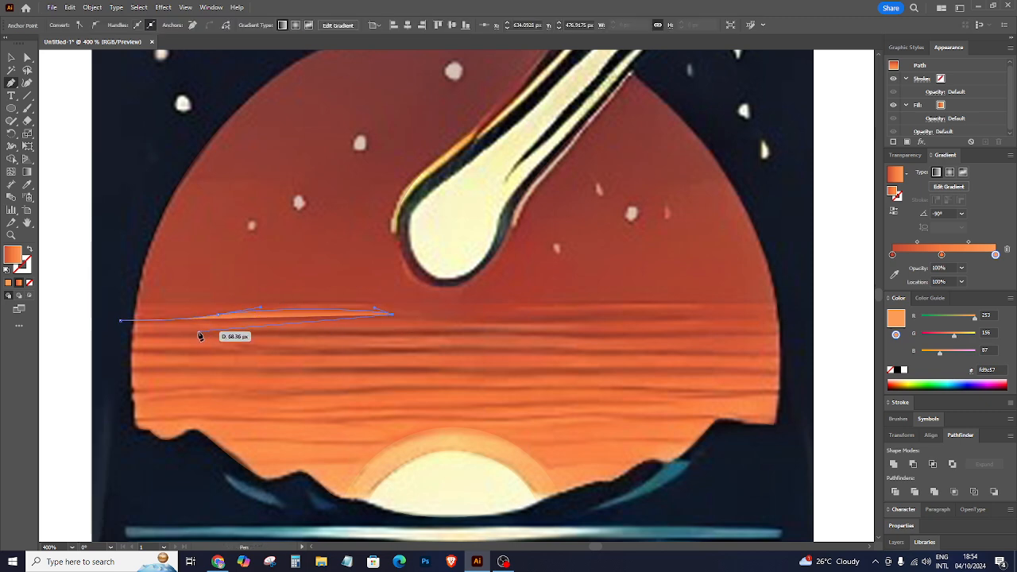
key("ctrl+z")
key("ctrl+z")
key("ctrl+z")
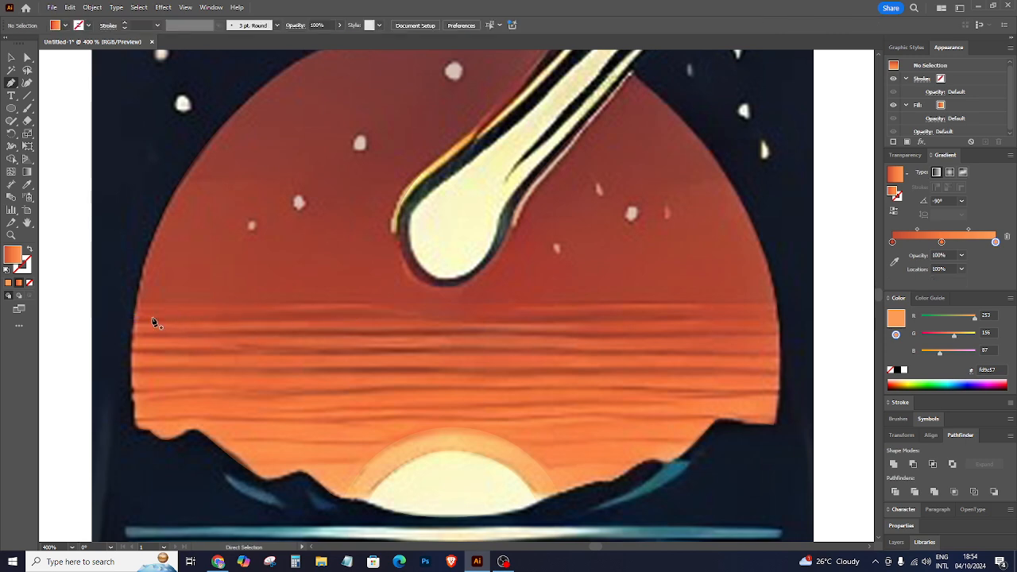
Trace the thin cloud streak on the left half of the sky's upper band as a closed, curved Pen path.
left_click(126, 319)
left_click_drag(206, 316, 238, 311)
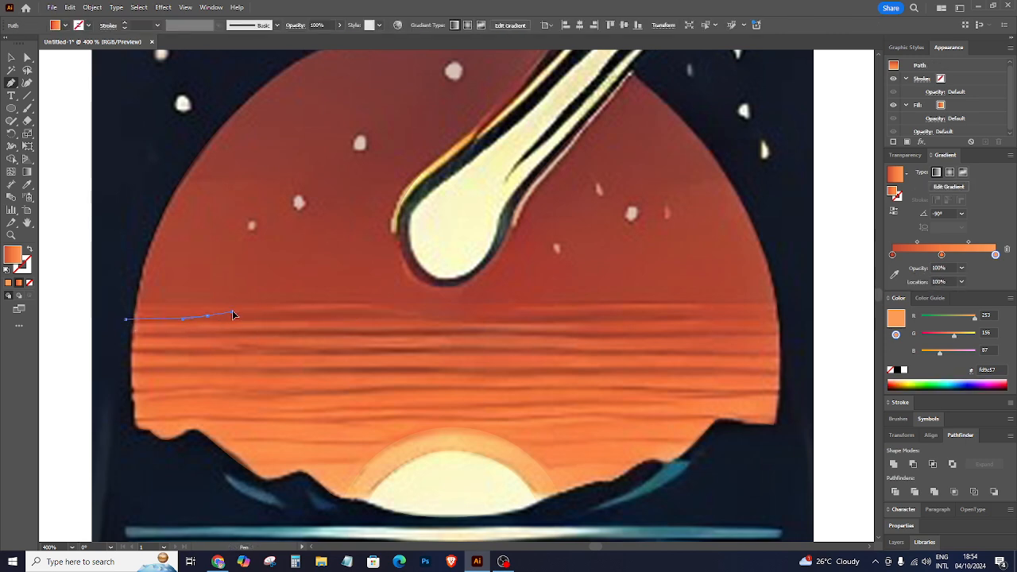
mouse_move(394, 317)
left_mouse_down()
mouse_move(414, 323)
mouse_move(398, 323)
left_mouse_up()
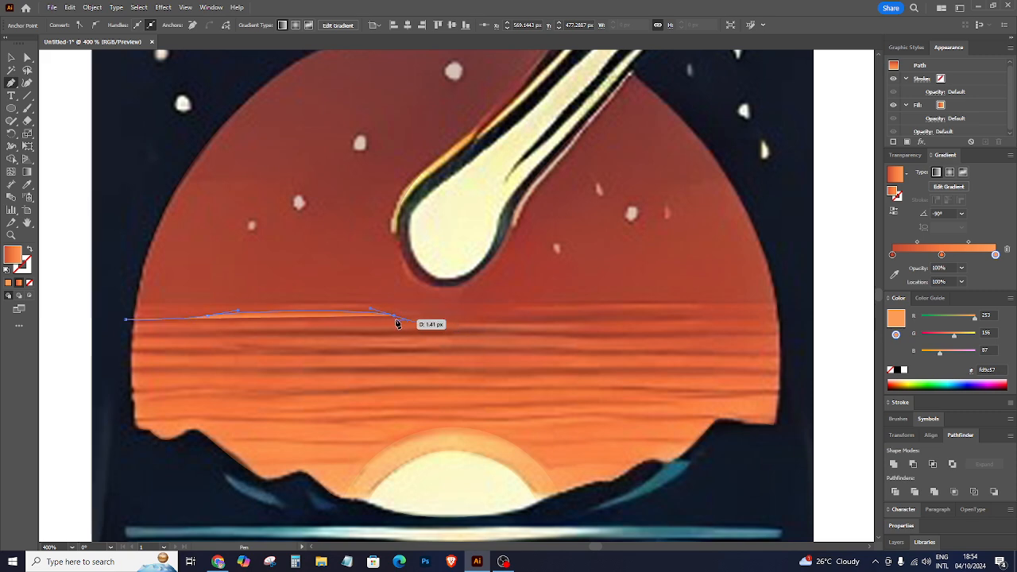
left_click(126, 320)
Trace the matching thin cloud streak on the right half of the same band as a closed Pen path.
left_click(468, 323)
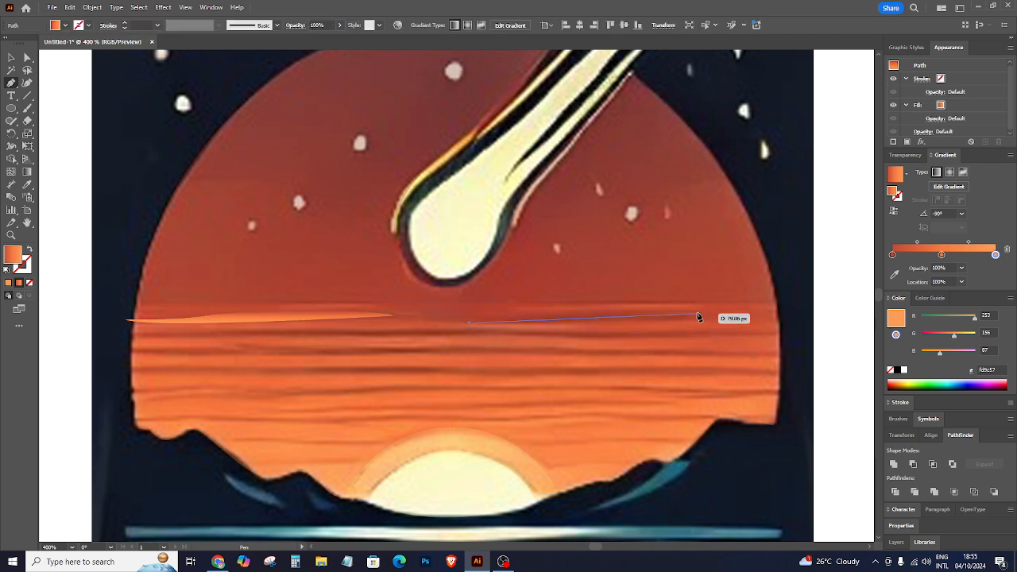
left_click_drag(705, 319, 802, 332)
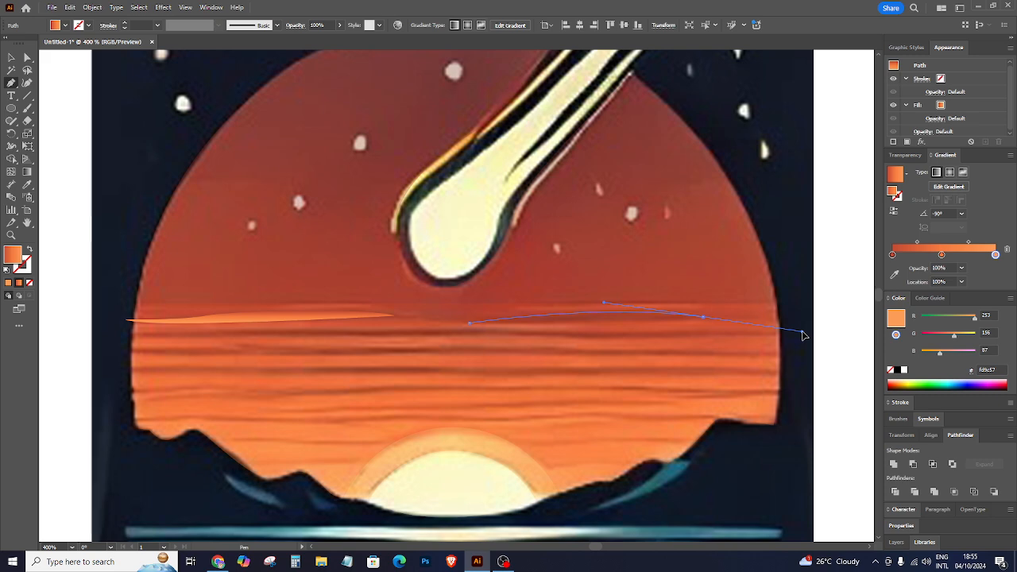
left_click(705, 318)
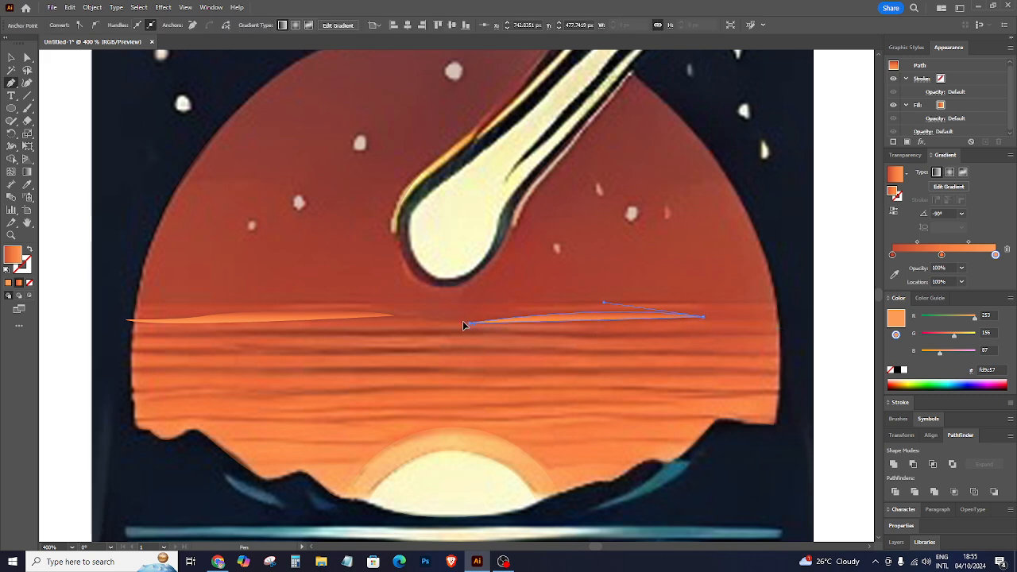
left_click_drag(426, 316, 416, 319)
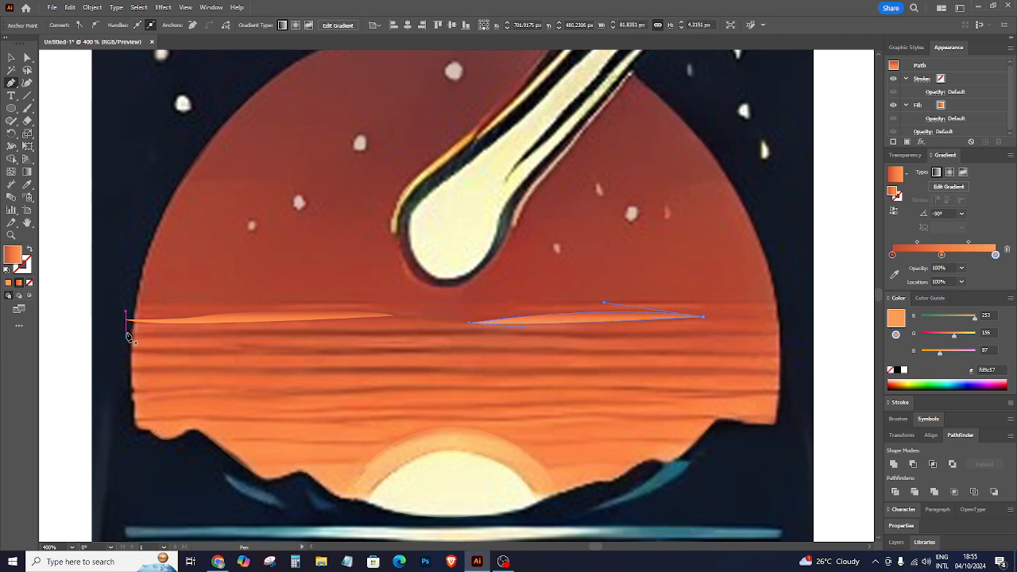
Trace the long cloud streak spanning the full sun width just below the first two with the Pen tool, using no fill.
left_click_drag(127, 333, 292, 332)
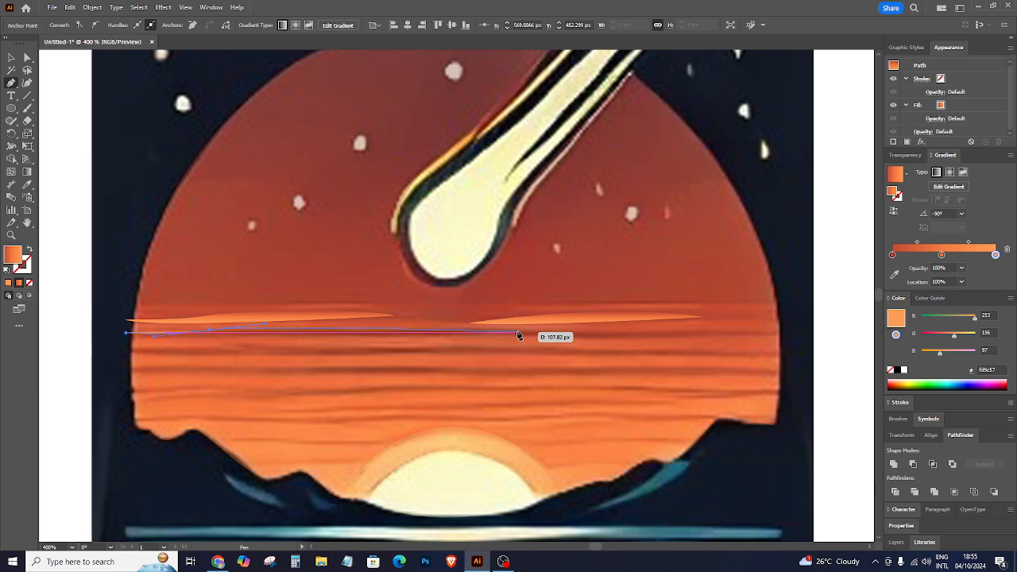
left_click_drag(523, 330, 569, 332)
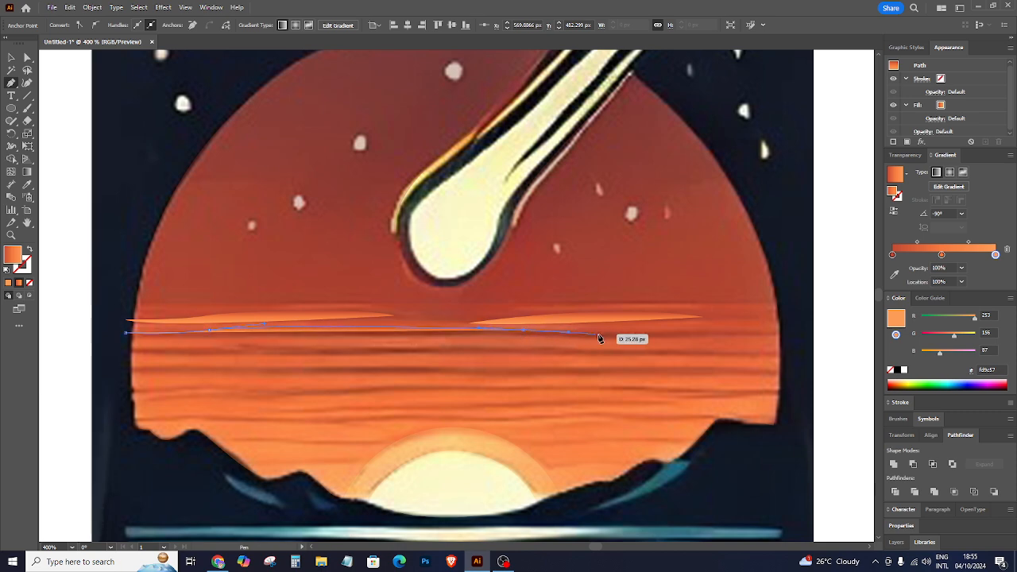
left_click_drag(773, 333, 806, 341)
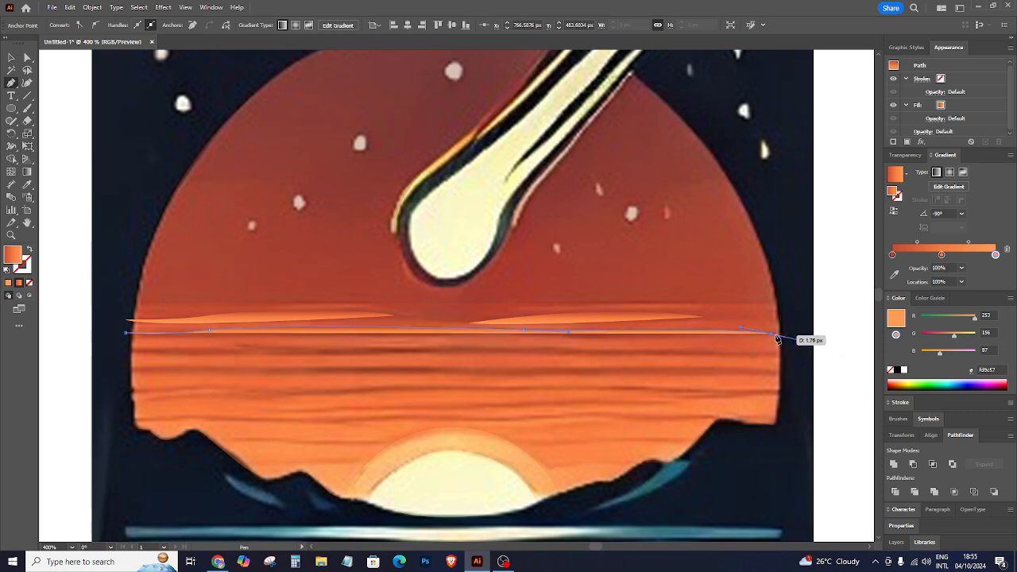
left_click(31, 283)
left_click_drag(580, 339, 120, 325)
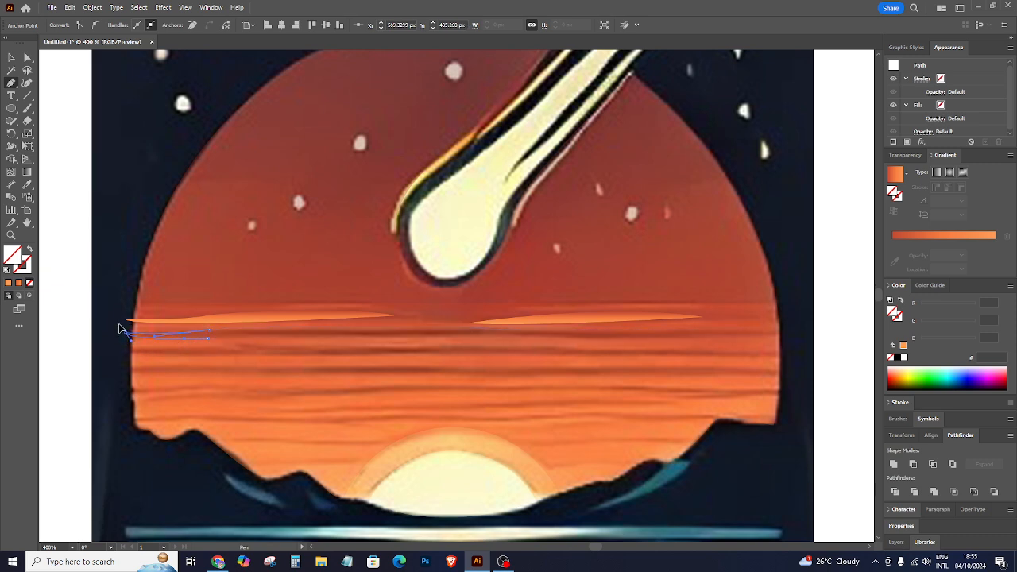
Fill the long cloud streak with the orange gradient sampled from the existing artwork, and deselect it.
left_click(26, 190)
left_click(307, 305)
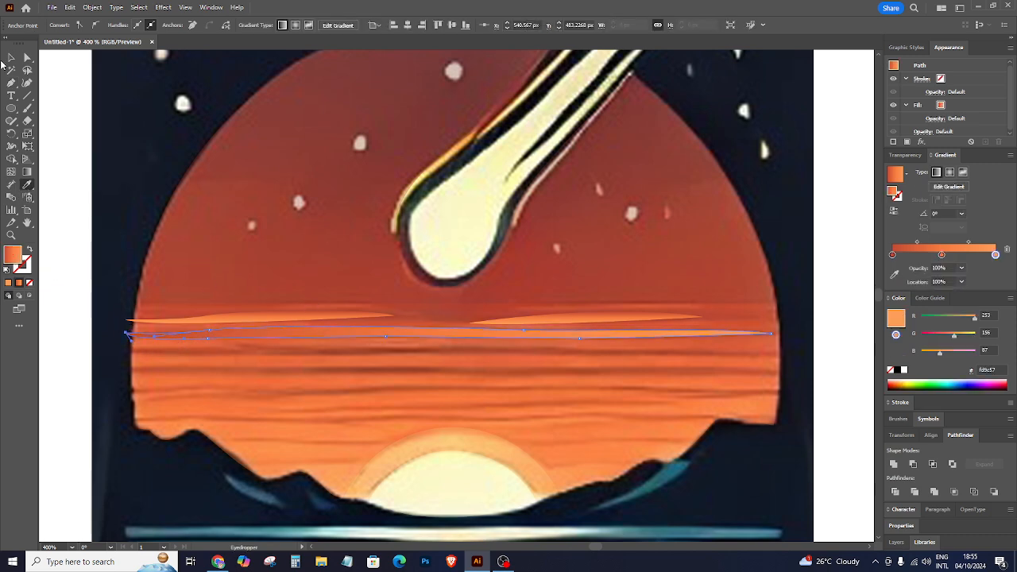
left_click(11, 58)
left_click(144, 134)
Trace the wavy cloud streak in the third row across the sun's width as a closed Pen path.
left_click(12, 84)
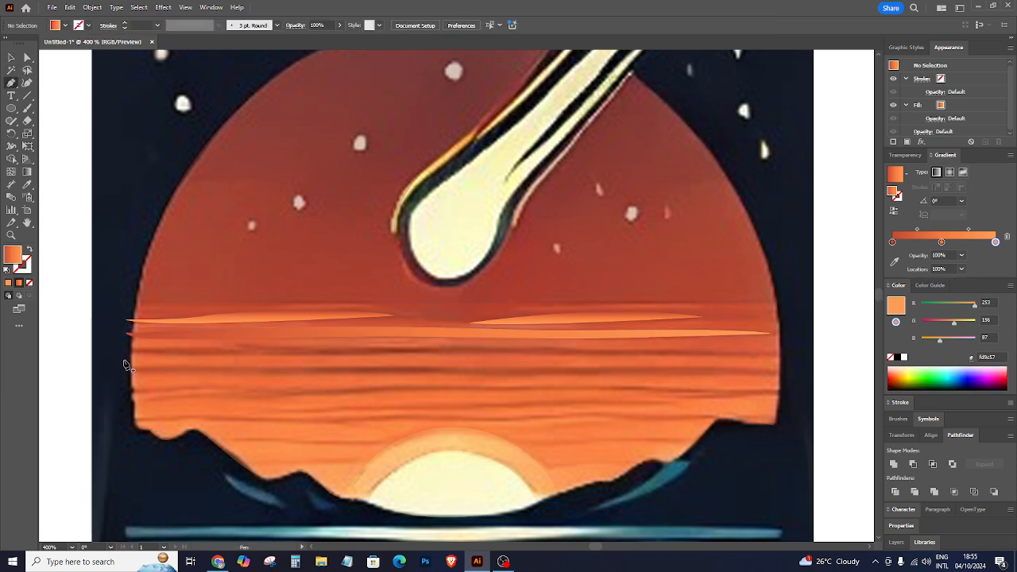
left_click(126, 347)
left_click_drag(235, 347, 278, 344)
left_click_drag(340, 347, 383, 347)
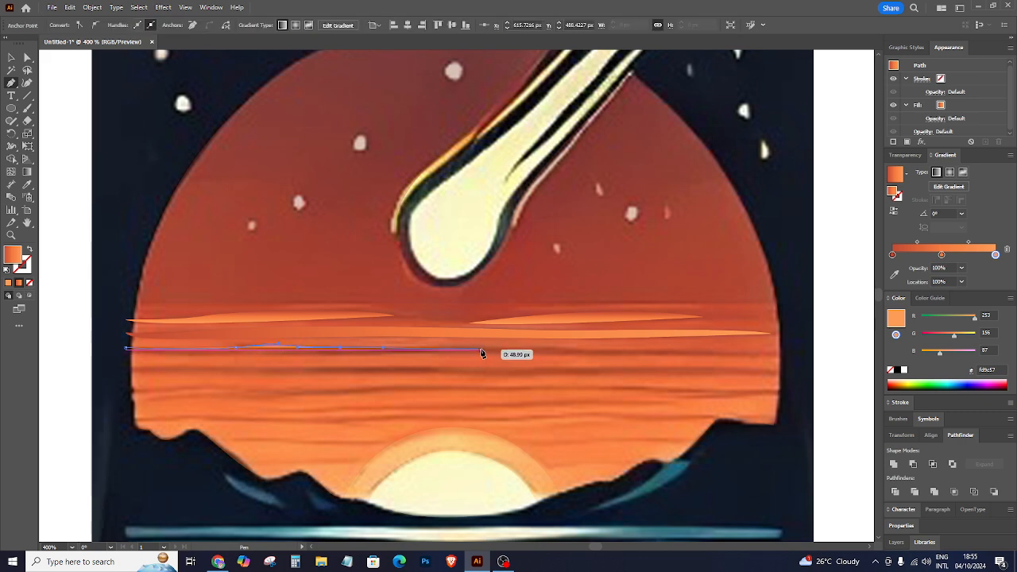
left_click_drag(606, 349, 663, 357)
left_click_drag(756, 355, 811, 372)
left_click(756, 356)
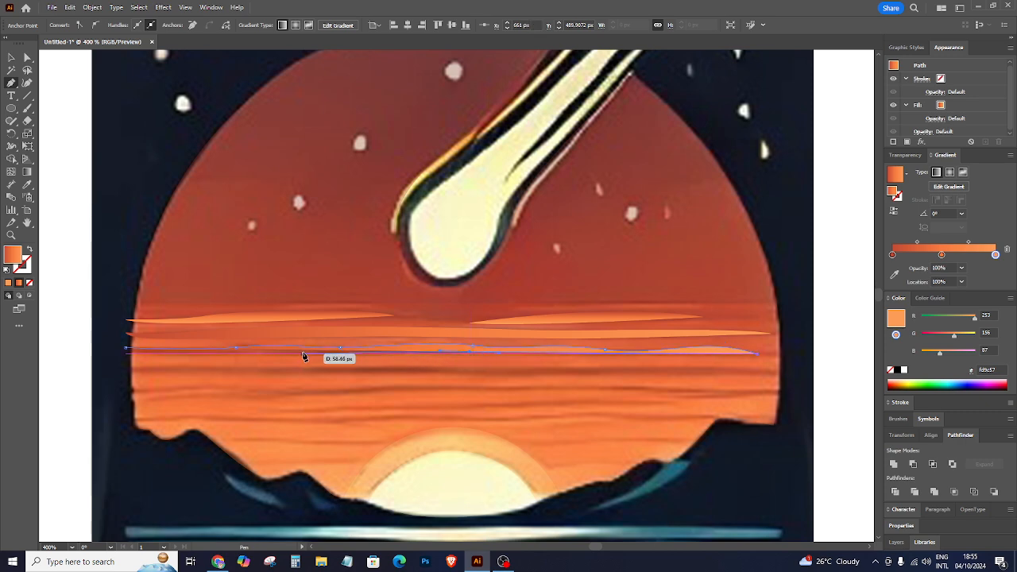
left_click_drag(281, 355, 111, 343)
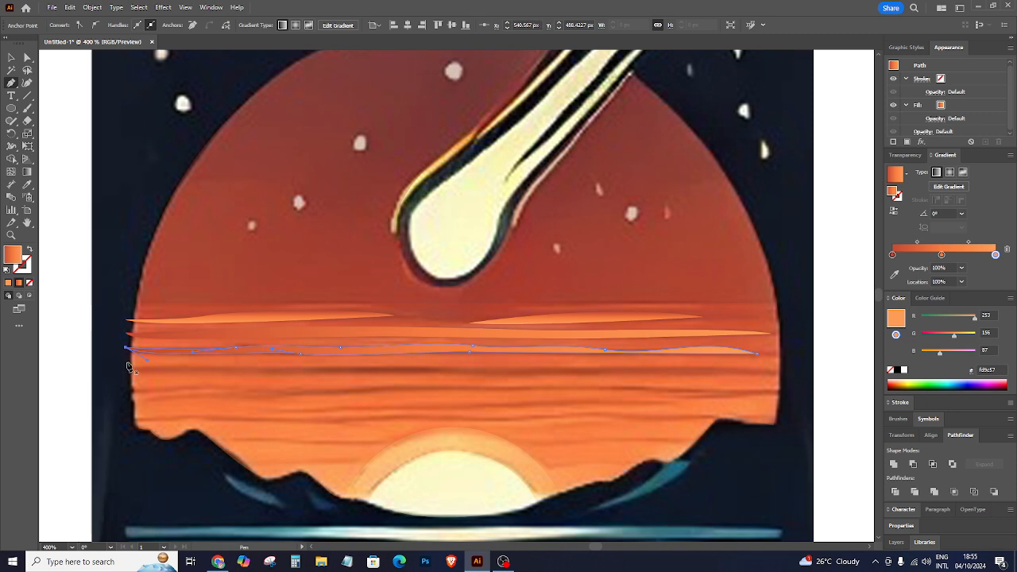
Trace the fourth-row cloud streak across the full circle as a closed Pen path and undo the path begun below it.
left_click(126, 367)
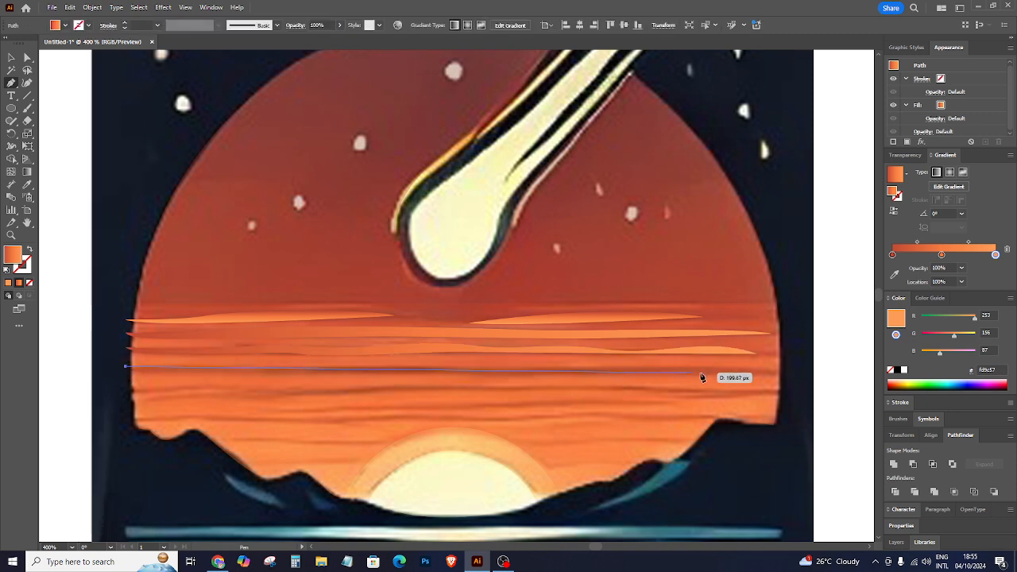
left_click_drag(771, 369, 234, 387)
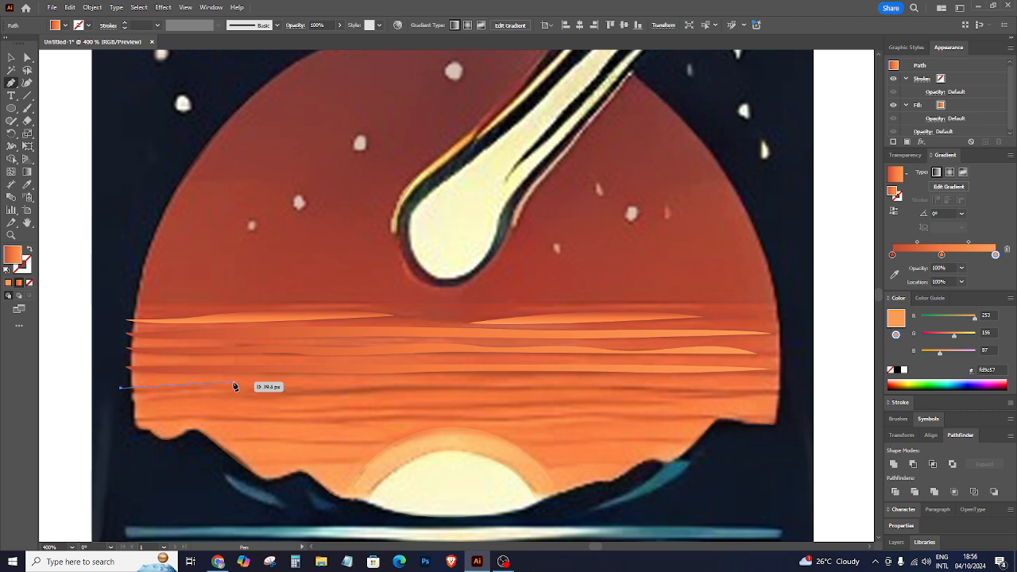
key("ctrl+z")
key("ctrl+z")
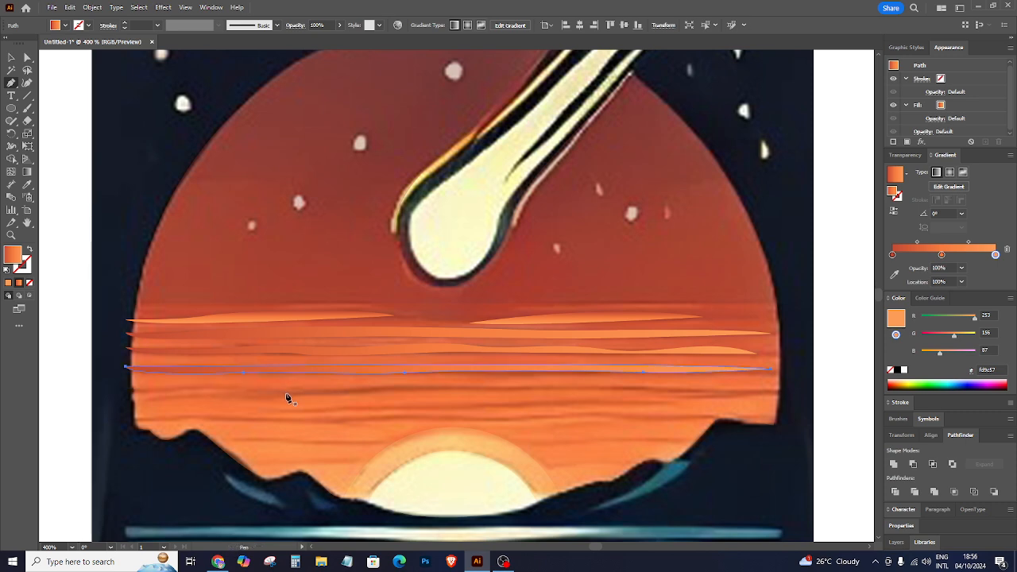
Trace the fifth-row cloud streak, with its forked right end, as a closed Pen path and fill it with the sampled orange gradient.
left_click(268, 391)
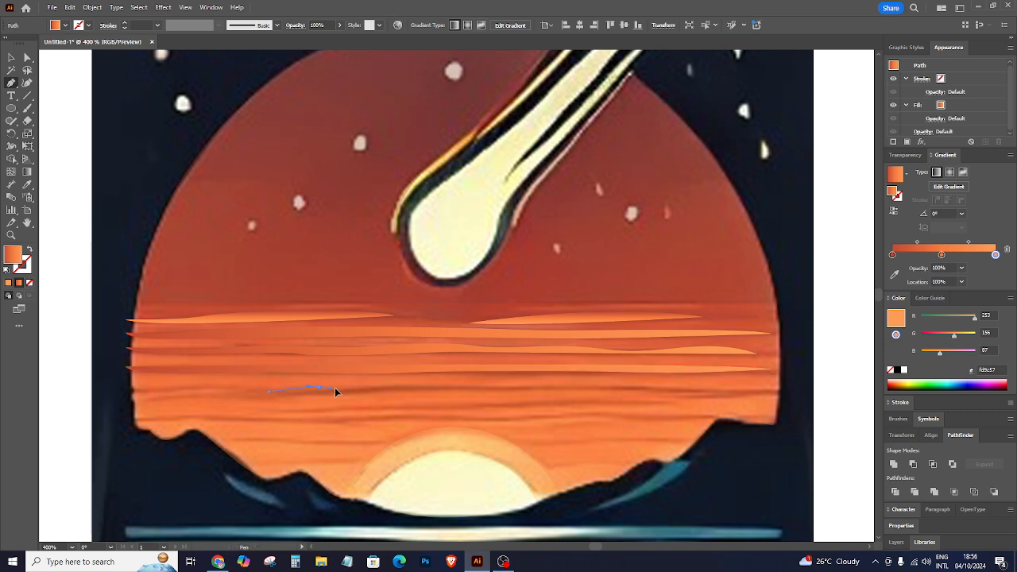
left_click_drag(419, 384, 448, 388)
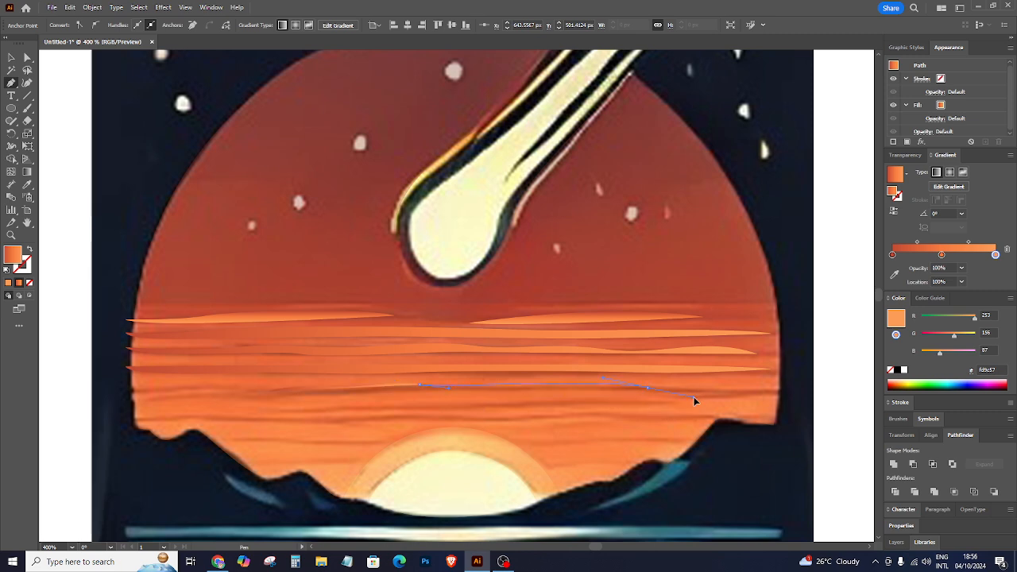
left_click_drag(693, 397, 720, 391)
left_click_drag(785, 392, 30, 284)
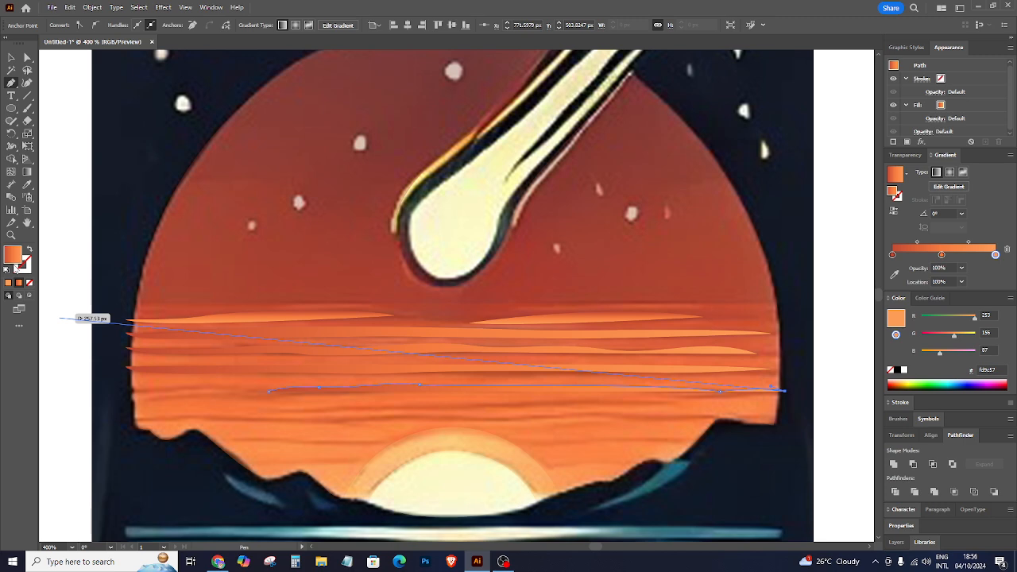
left_click(31, 284)
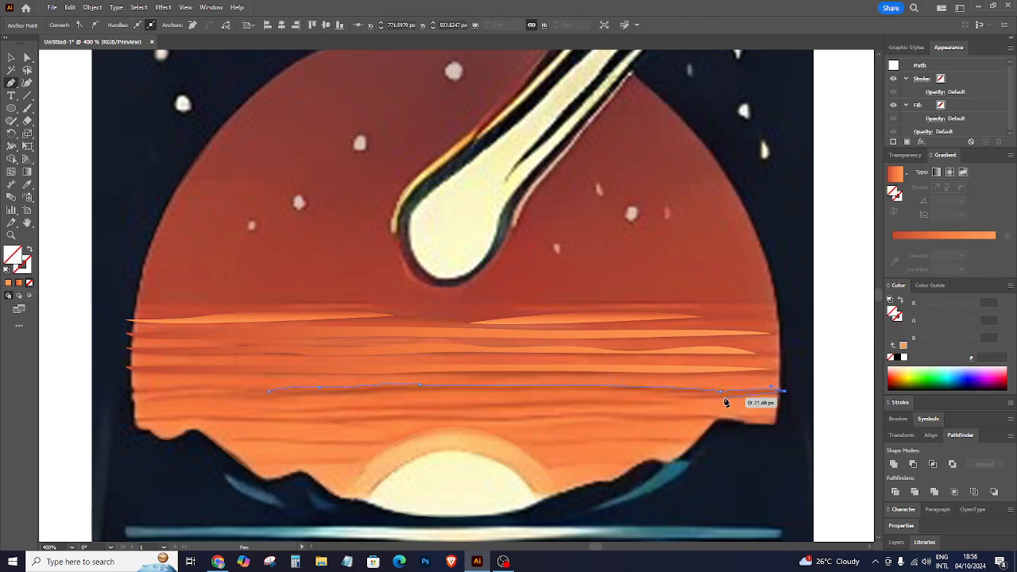
left_click_drag(687, 403, 266, 395)
left_click(268, 391)
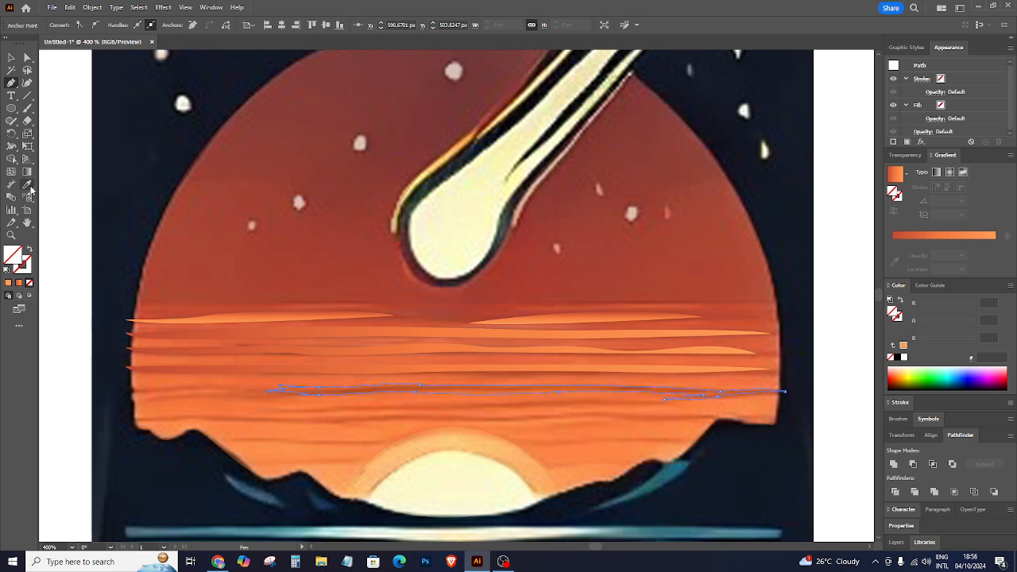
left_click(377, 367)
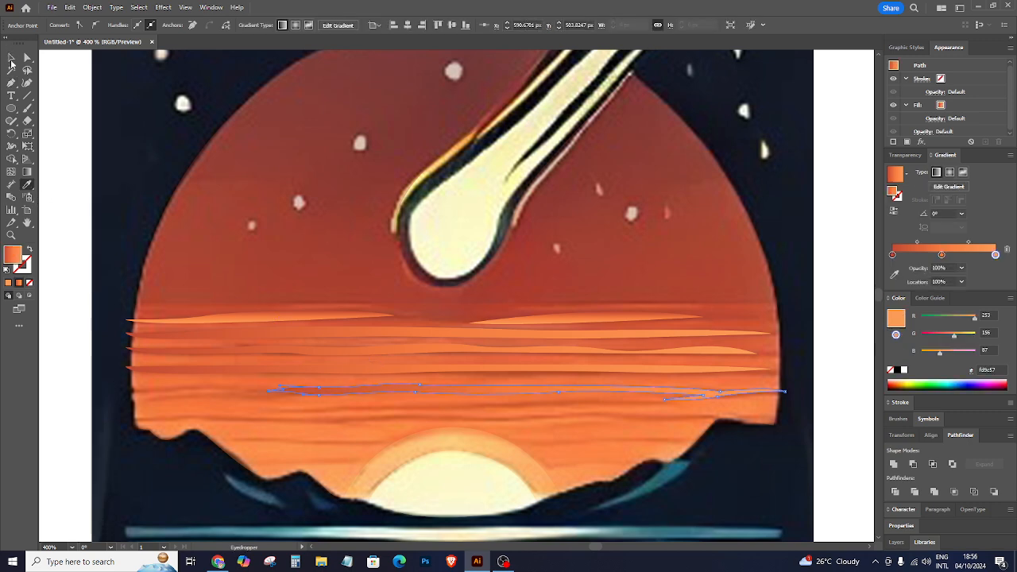
Select all six cloud streaks traced across the upper five rows and group them.
left_click(11, 61)
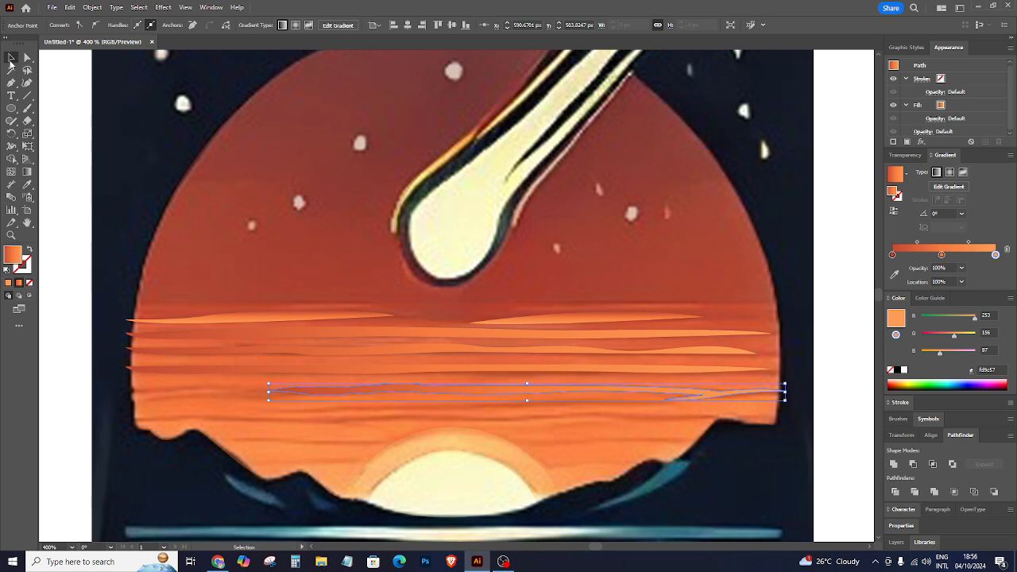
left_click(688, 368, "shift")
left_click(704, 349, "shift")
left_click(661, 334, "shift")
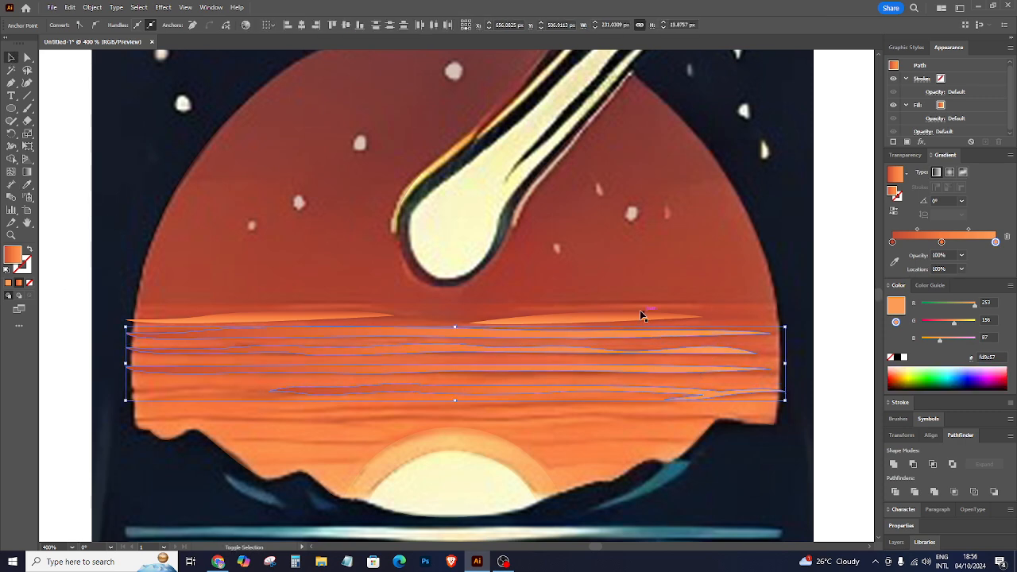
left_click(640, 319, "shift")
left_click(287, 319, "shift")
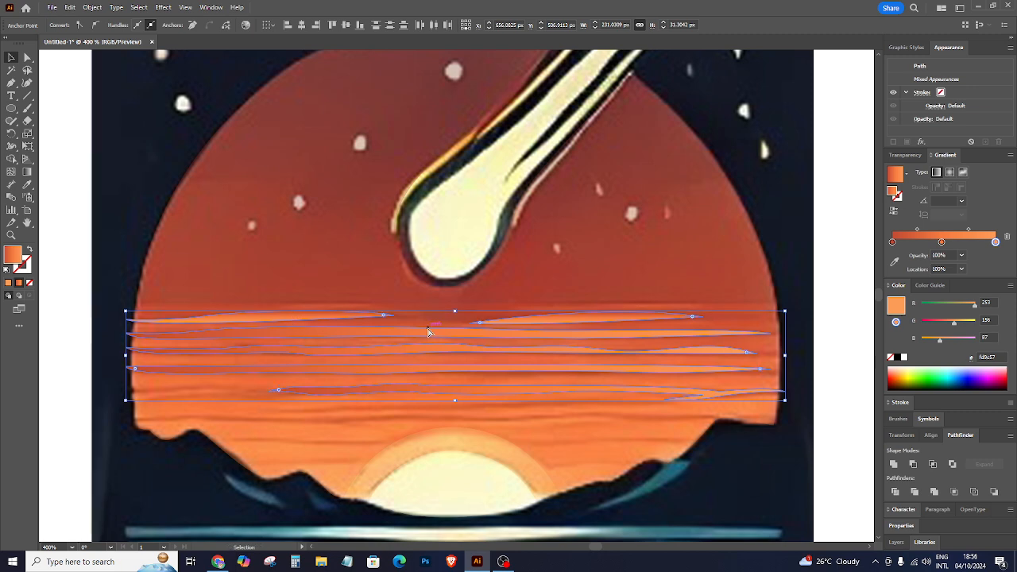
key("a")
key("ctrl+g")
key("v")
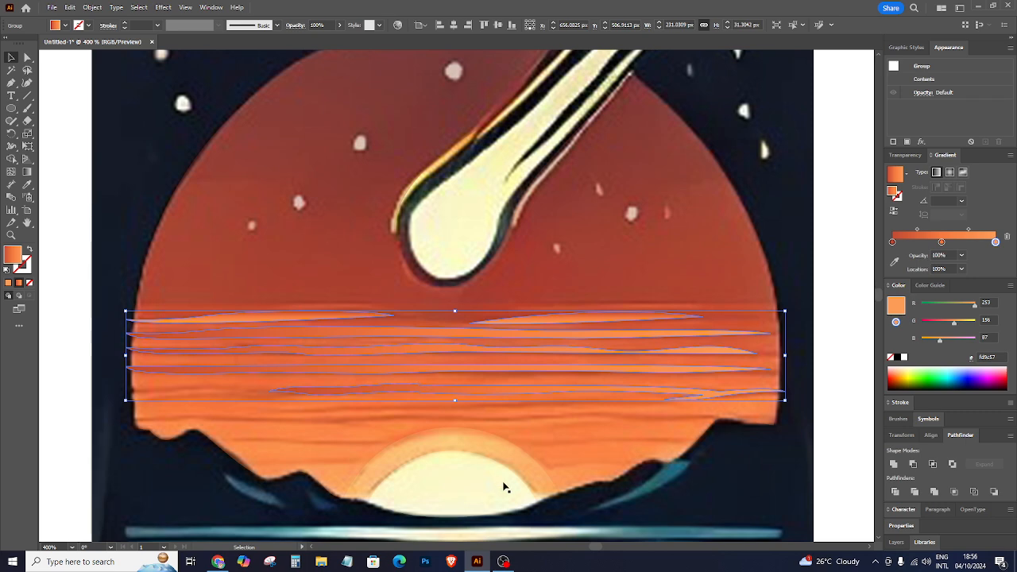
Fill the grouped cloud streaks with the dark navy (#161c29) sampled from the background beside the circle.
left_click(27, 185)
left_click(120, 191)
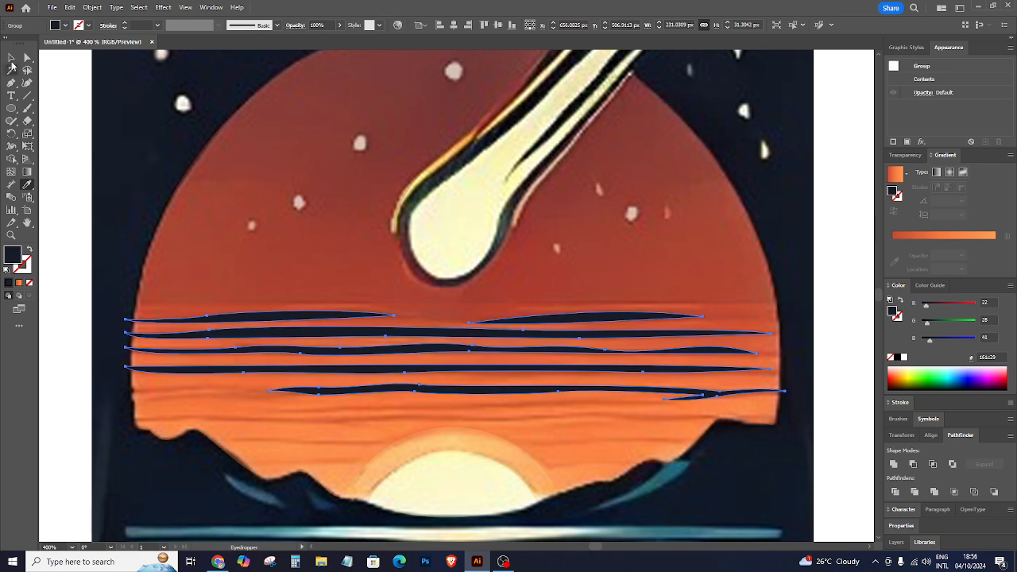
left_click(11, 60)
key("a")
left_click_drag(741, 391, 680, 411)
key("ctrl+z")
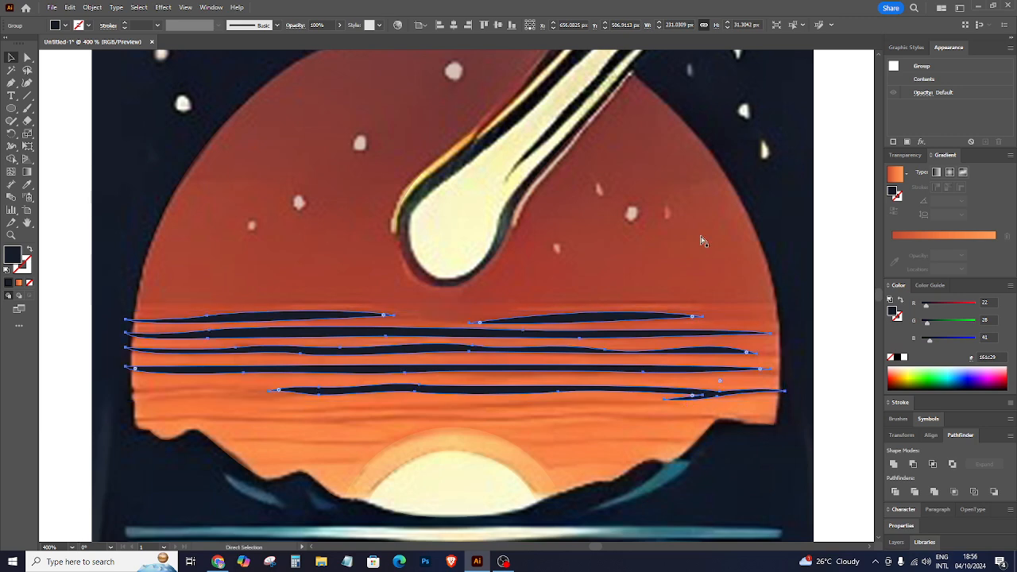
key("ctrl+minus")
key("ctrl+minus")
left_click(645, 332)
key("ctrl+plus")
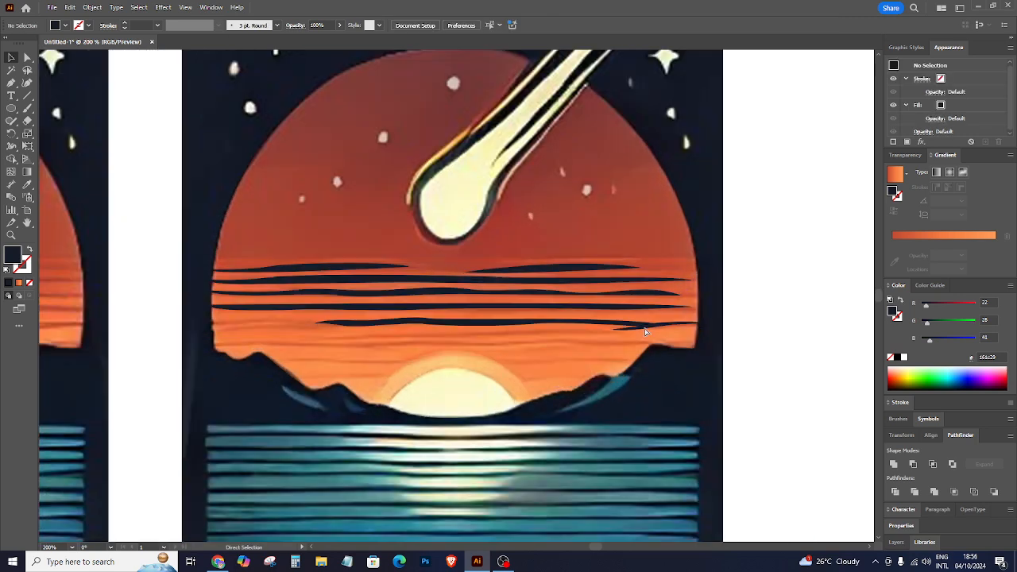
key("ctrl+plus")
left_click_drag(601, 328, 575, 497)
key("ctrl+z")
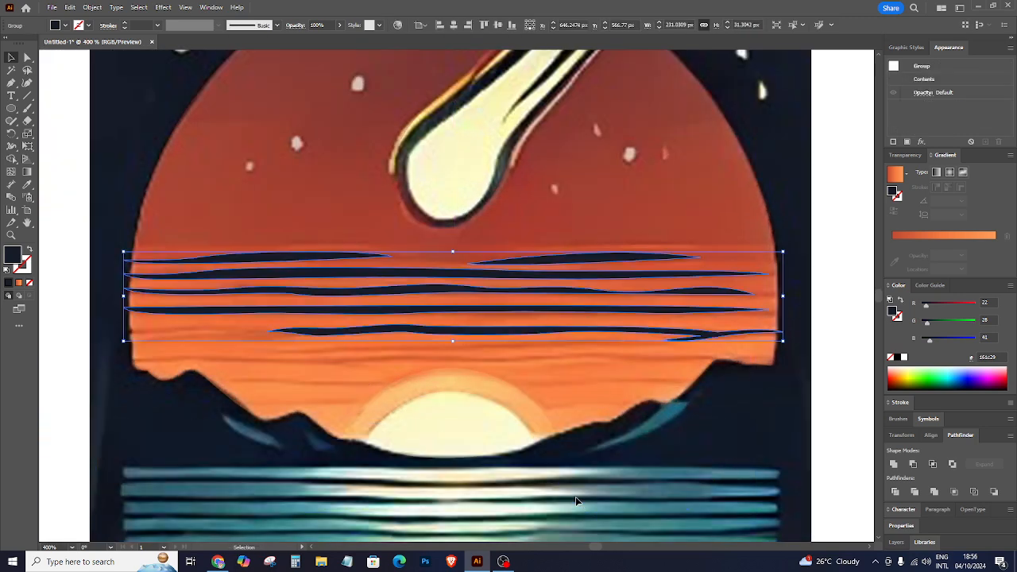
left_click_drag(599, 328, 598, 441)
key("ctrl+z")
Trace the wavy sixth-row cloud streak, from the circle's left edge to just past the sun, as a closed navy Pen path.
left_click(11, 85)
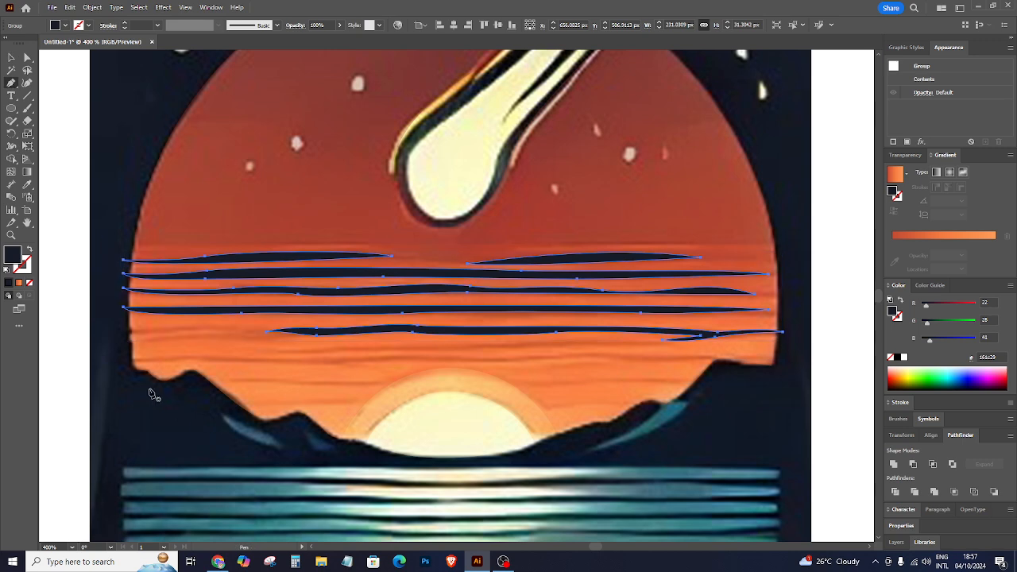
left_click(127, 355)
left_click(218, 352)
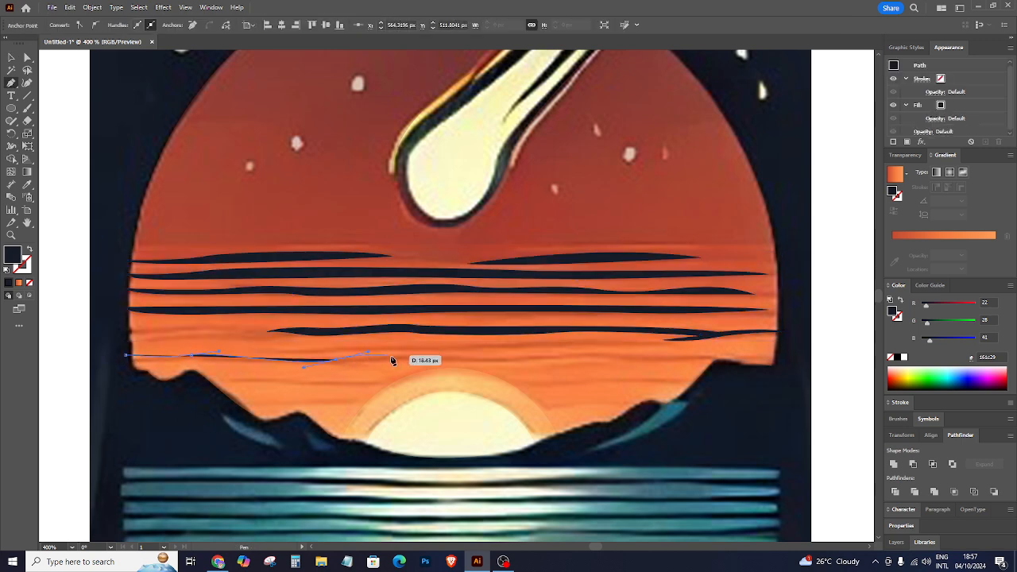
left_click_drag(355, 360, 398, 350)
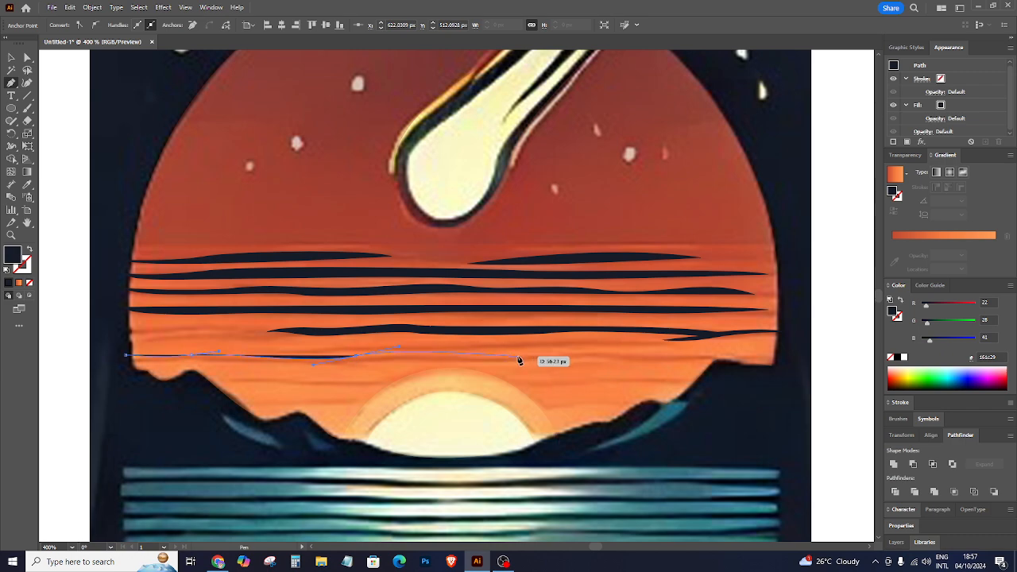
left_click_drag(524, 353, 497, 366)
left_click_drag(381, 359, 360, 361)
mouse_move(300, 369)
left_mouse_down()
mouse_move(313, 363)
mouse_move(121, 356)
left_mouse_up()
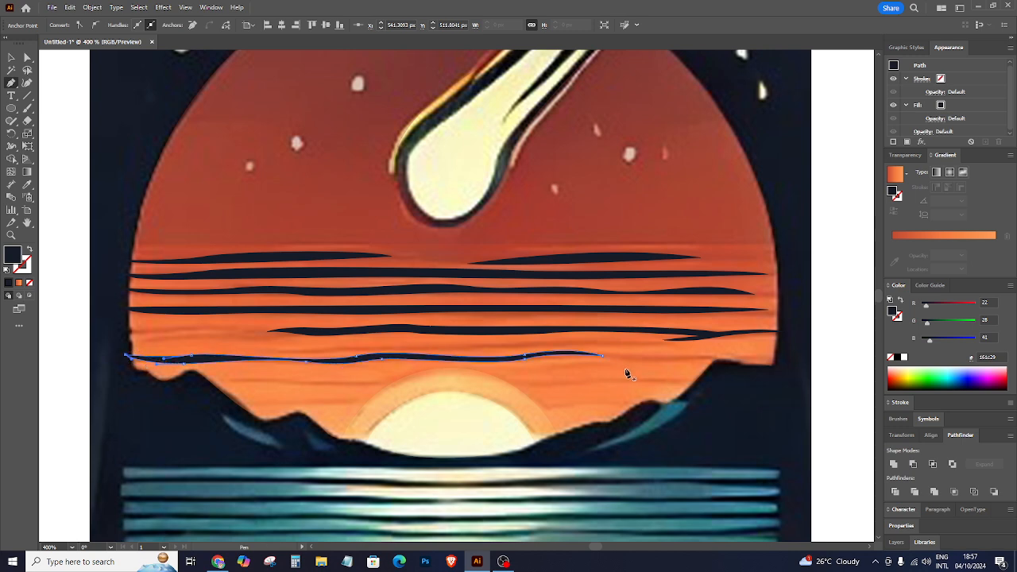
Trace the short cloud streak to the right of the sun, ending over the mountain slope, as a closed navy Pen path.
left_click(550, 383)
left_click_drag(616, 375, 701, 387)
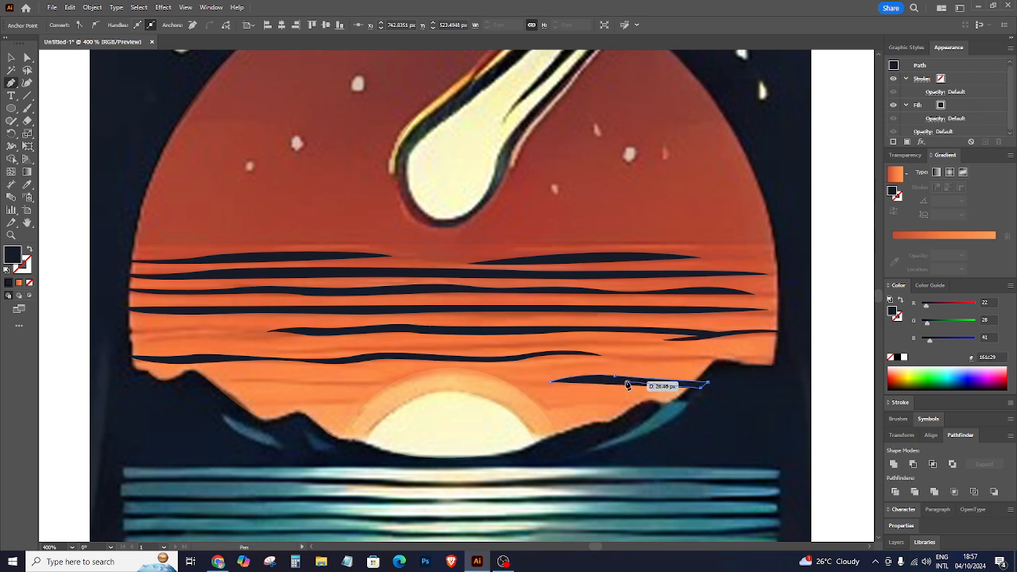
left_click_drag(589, 379, 550, 387)
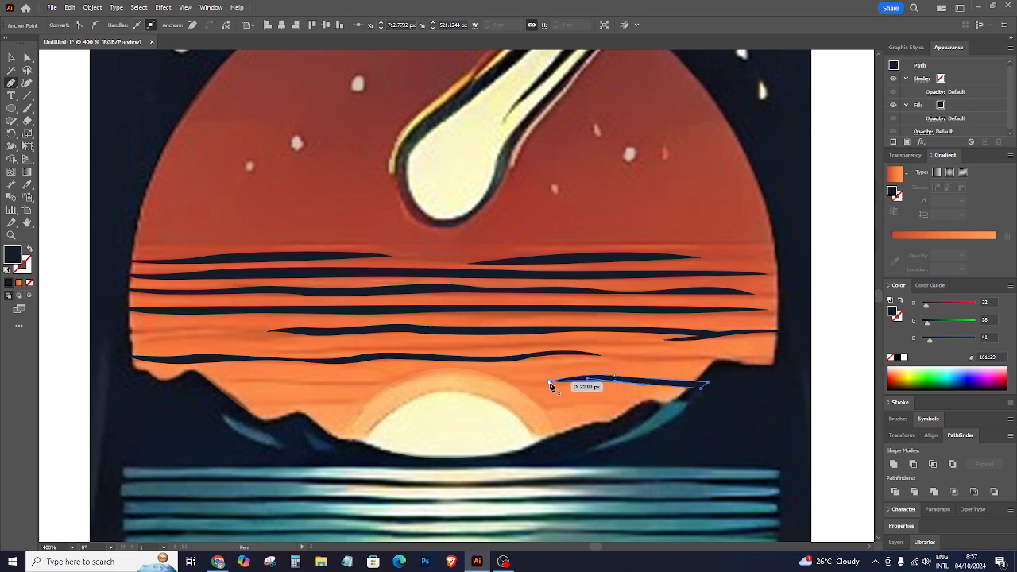
Trace the short cloud streak to the left of the sun as a closed navy Pen path.
left_click_drag(239, 380, 280, 383)
left_click_drag(349, 384, 302, 389)
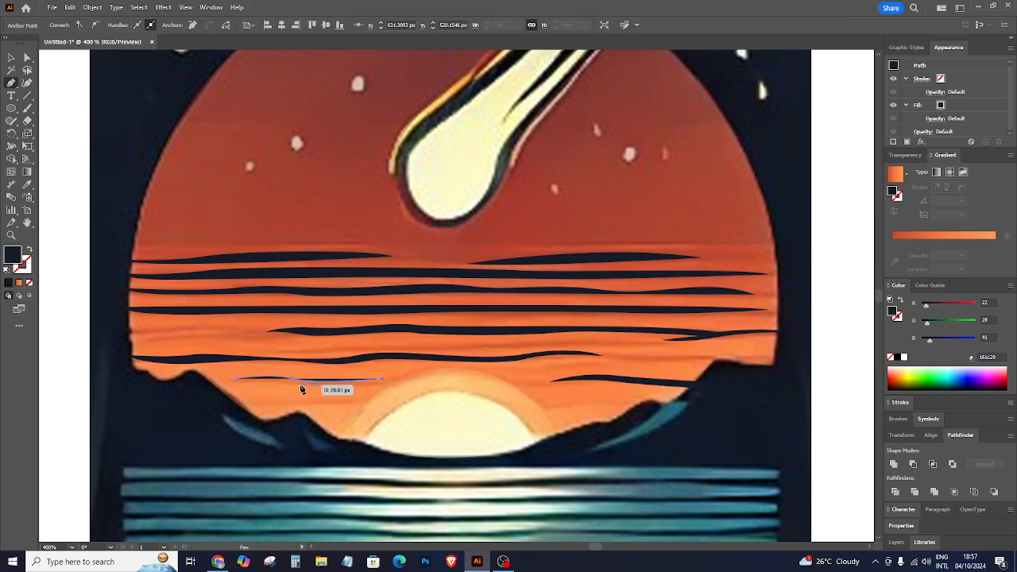
left_click(236, 378)
Select all the navy cloud streaks without the sky and sun group, and swap their fill and stroke.
scroll(670, 403, "down", 1)
scroll(670, 403, "down", 2)
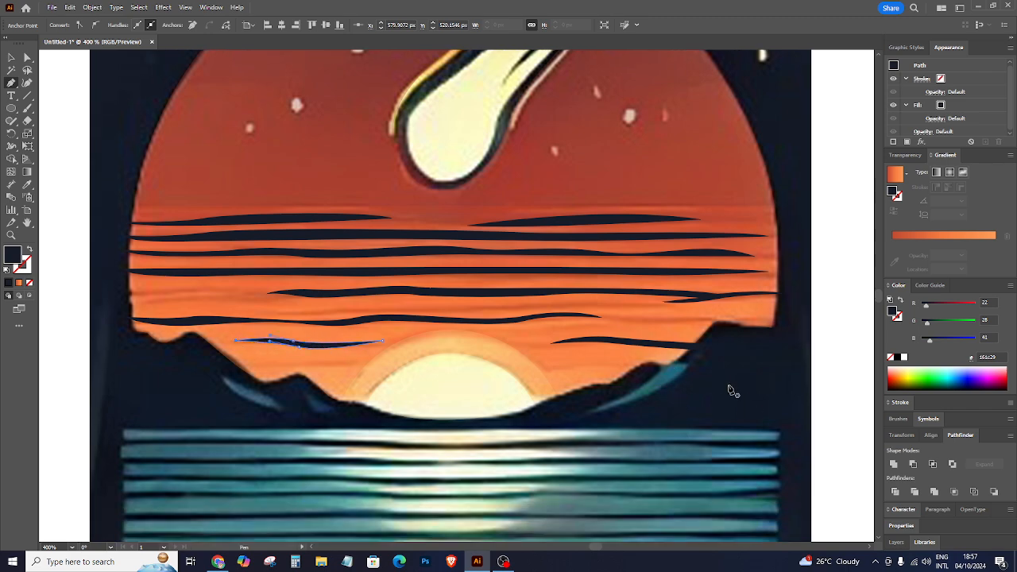
left_click(11, 57)
left_click_drag(240, 195, 469, 326)
left_click(164, 395)
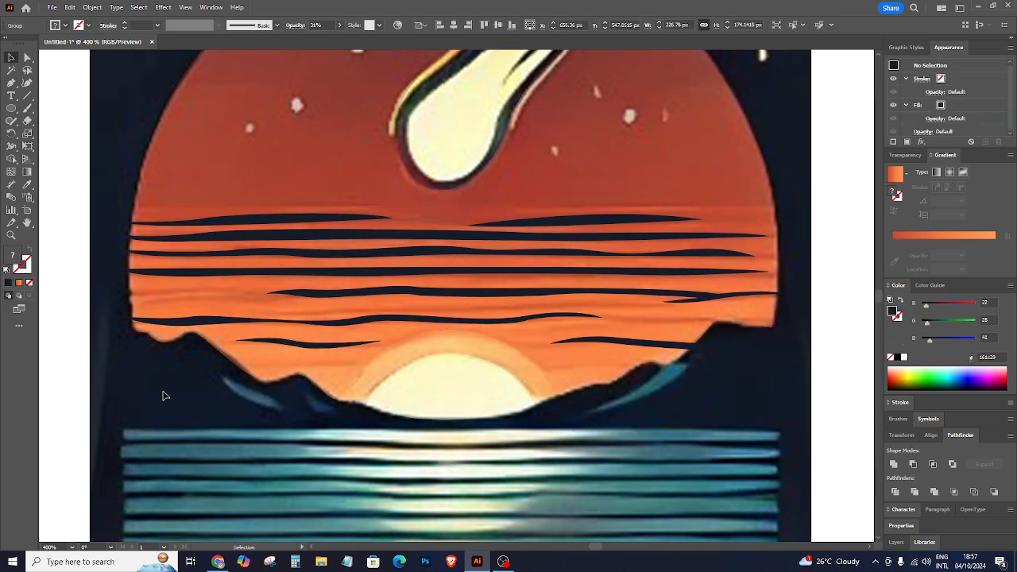
left_click(534, 161)
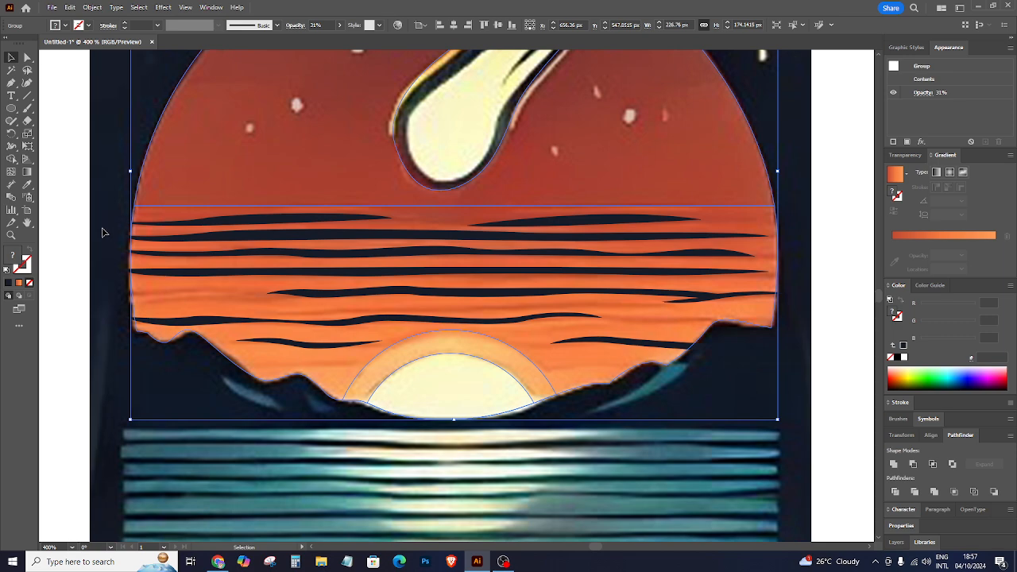
left_click(738, 390, "shift")
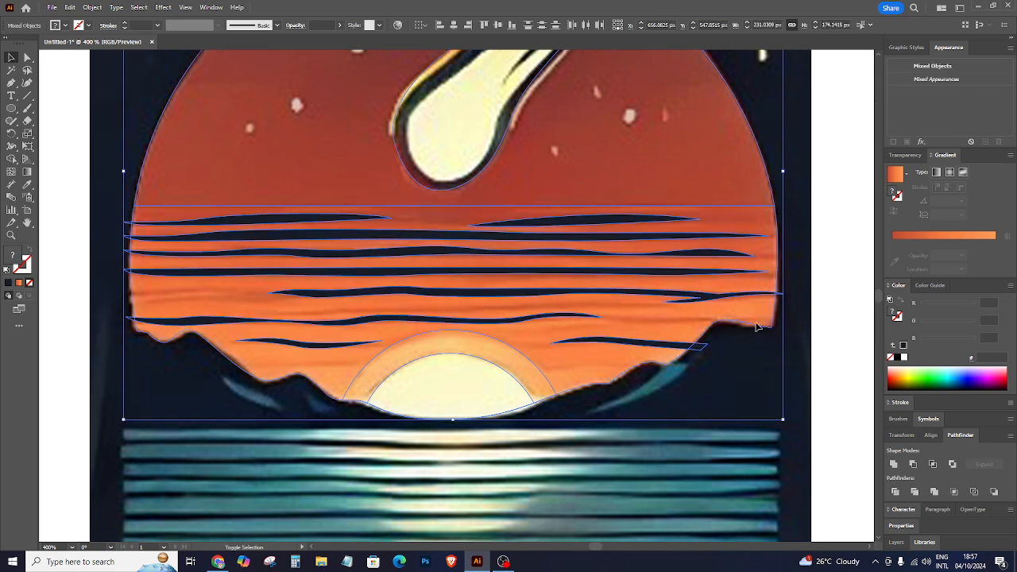
left_click(493, 390, "shift")
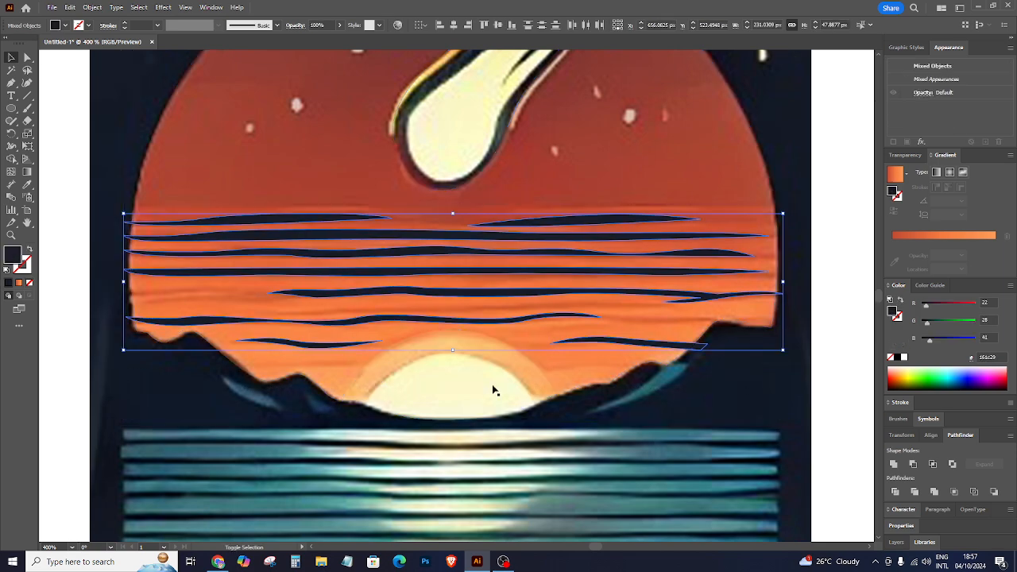
left_click(29, 248)
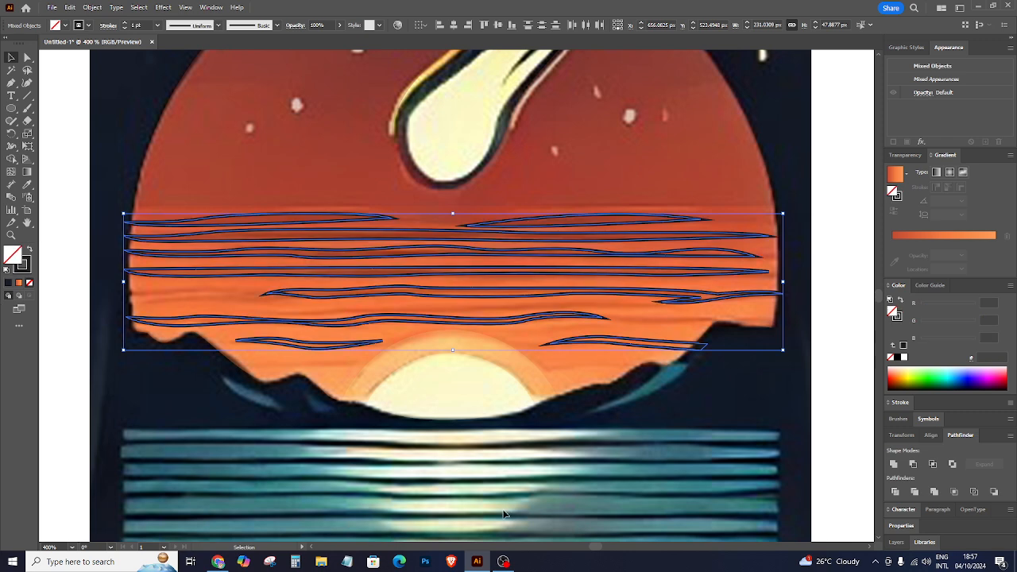
Remove the stroke from the selected cloud streaks and fill them with the dark red-brown sampled from a streak in the reference image.
left_click(30, 282)
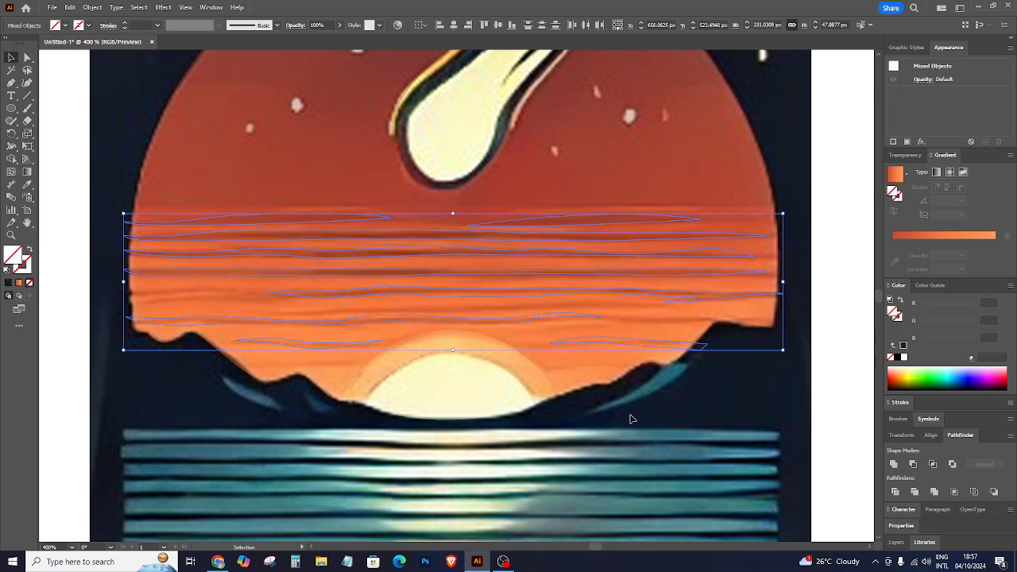
left_click(27, 186)
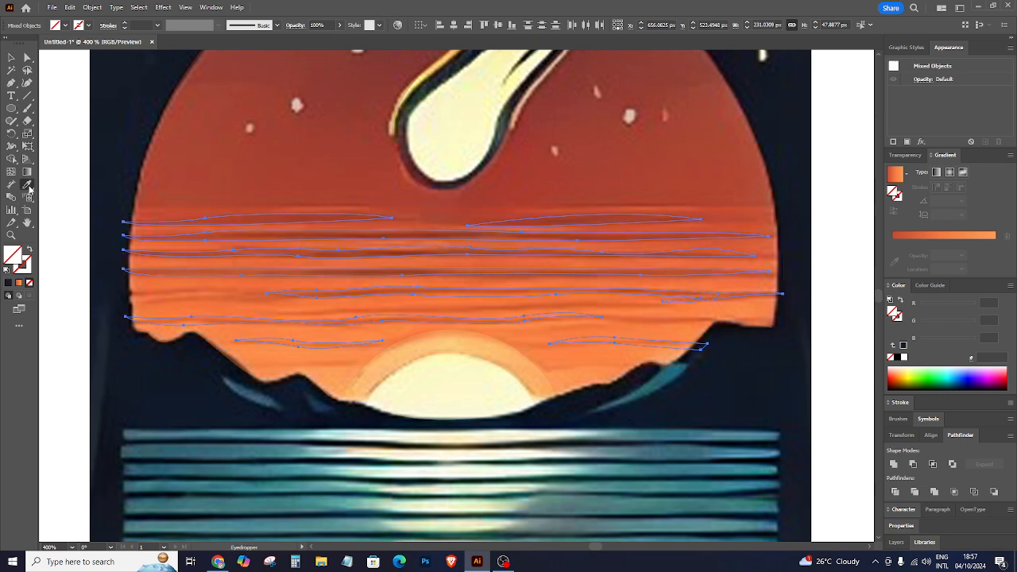
left_click(350, 249)
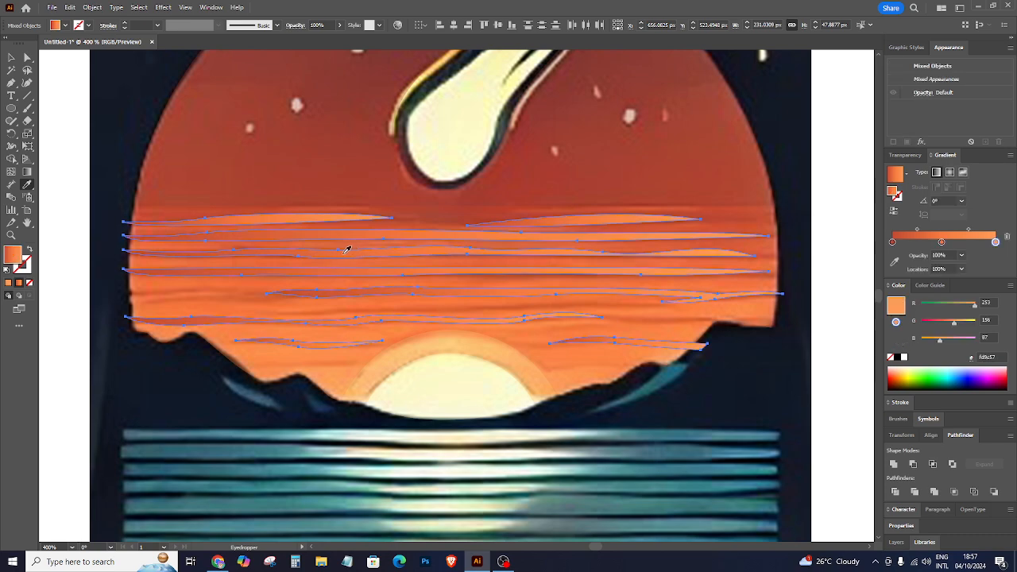
key("ctrl+z")
key("ctrl+plus")
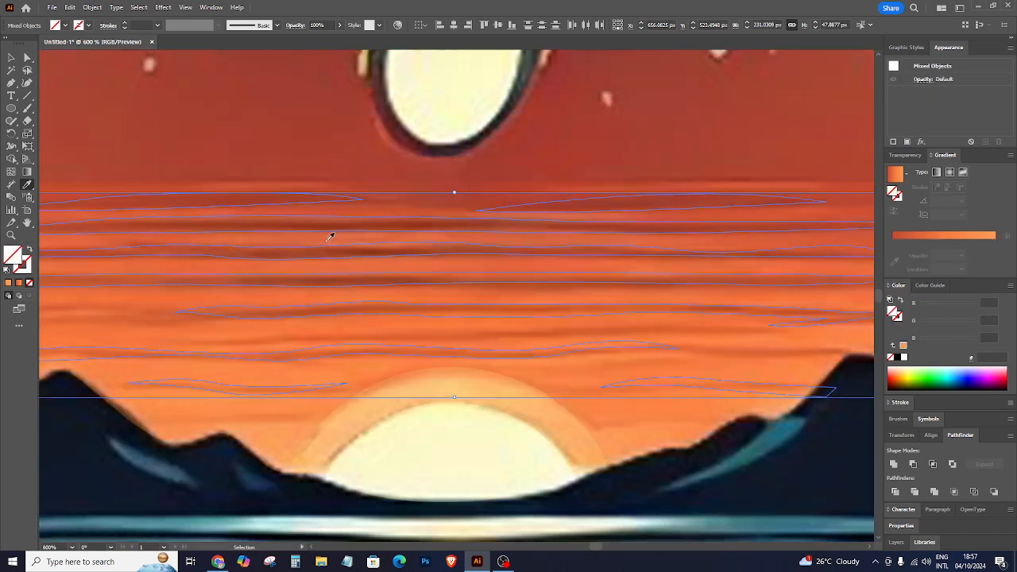
key("ctrl+minus")
key("ctrl+minus")
key("ctrl+minus")
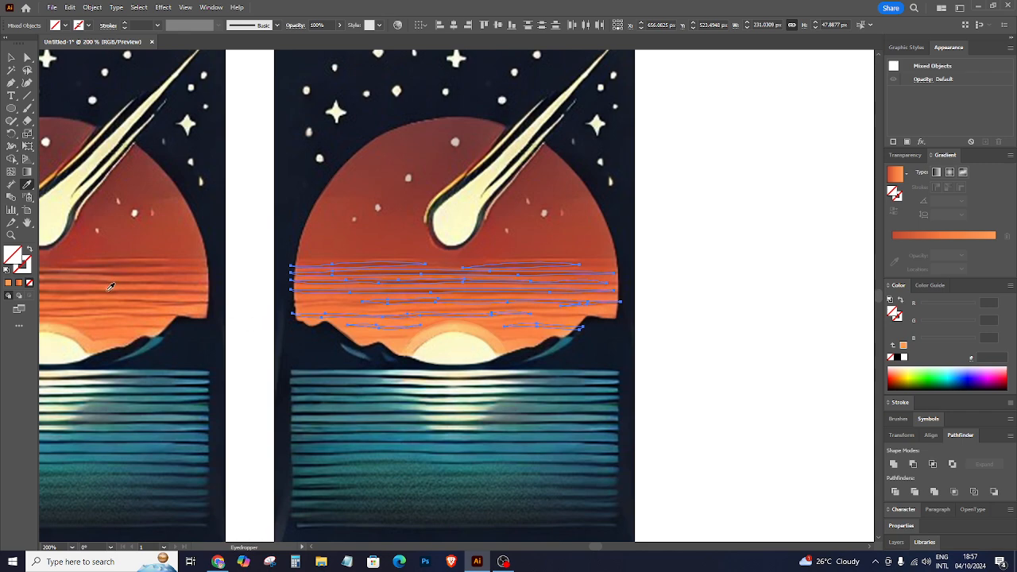
left_click(111, 288)
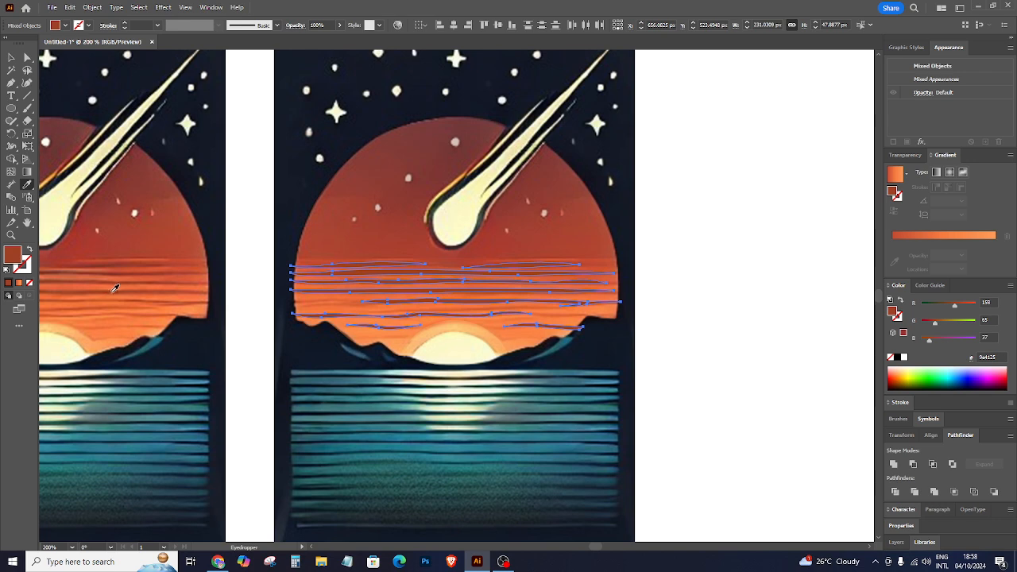
key("ctrl+plus")
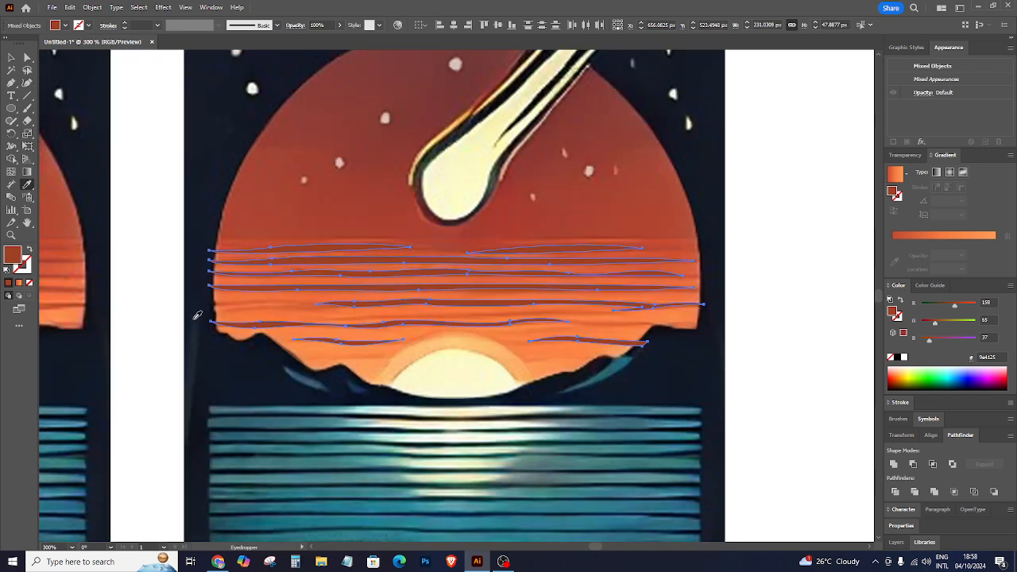
left_click(11, 57)
left_click(147, 143)
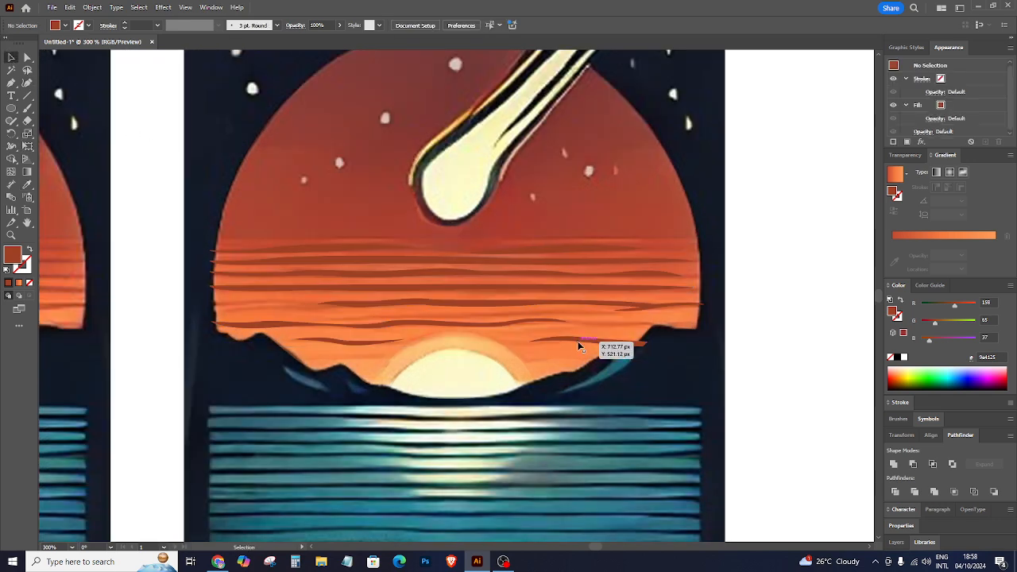
Select the upper streak group and the three streaks beside and above the sun, and group them together.
left_click(562, 305)
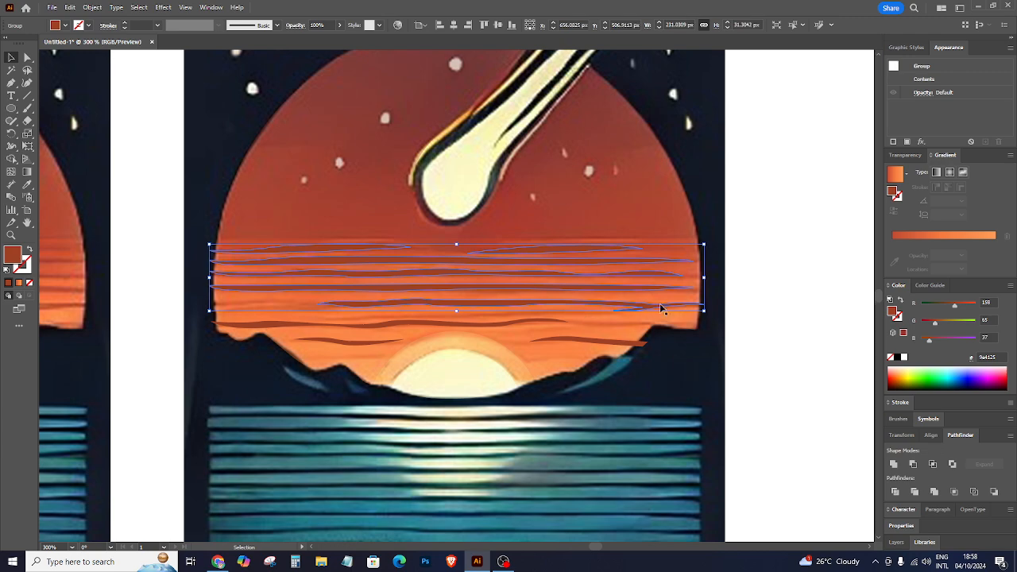
left_click(576, 340, "shift")
left_click(510, 322, "shift")
left_click(356, 342, "shift")
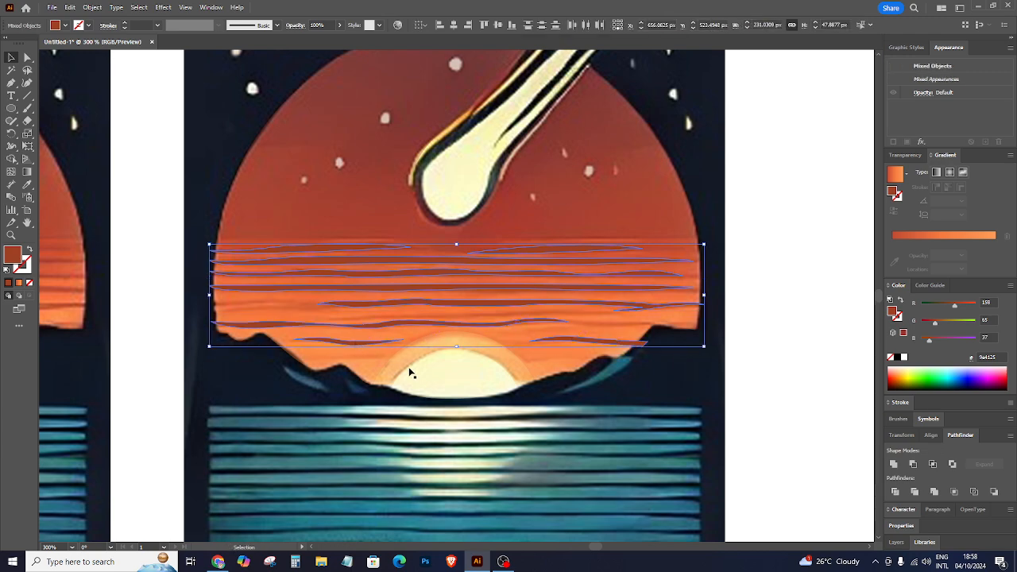
key("ctrl+g")
Raise the opacity of the sky and sun group to 100%.
left_click(503, 199)
left_click(503, 200)
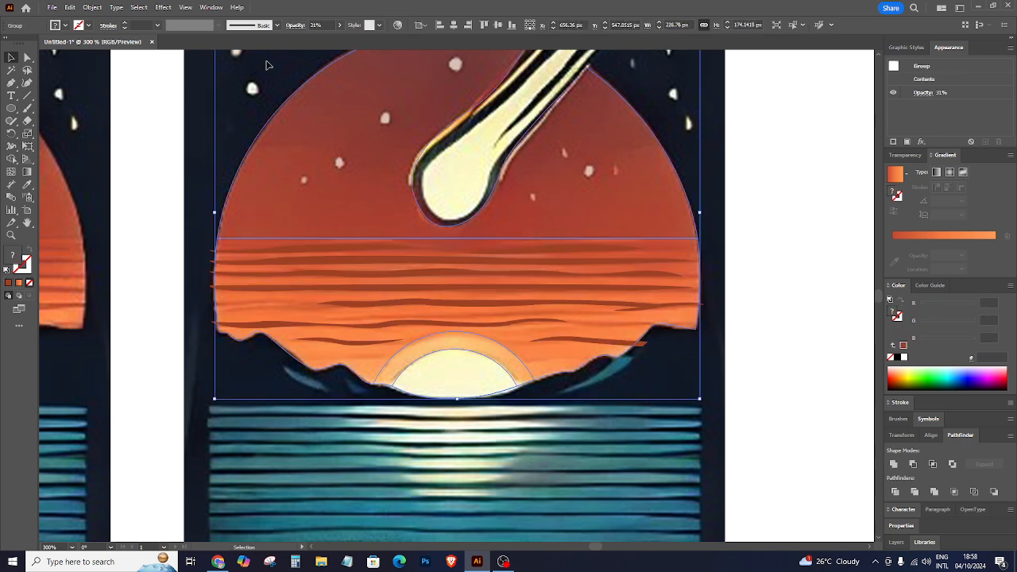
left_click(339, 25)
left_click_drag(319, 38, 354, 45)
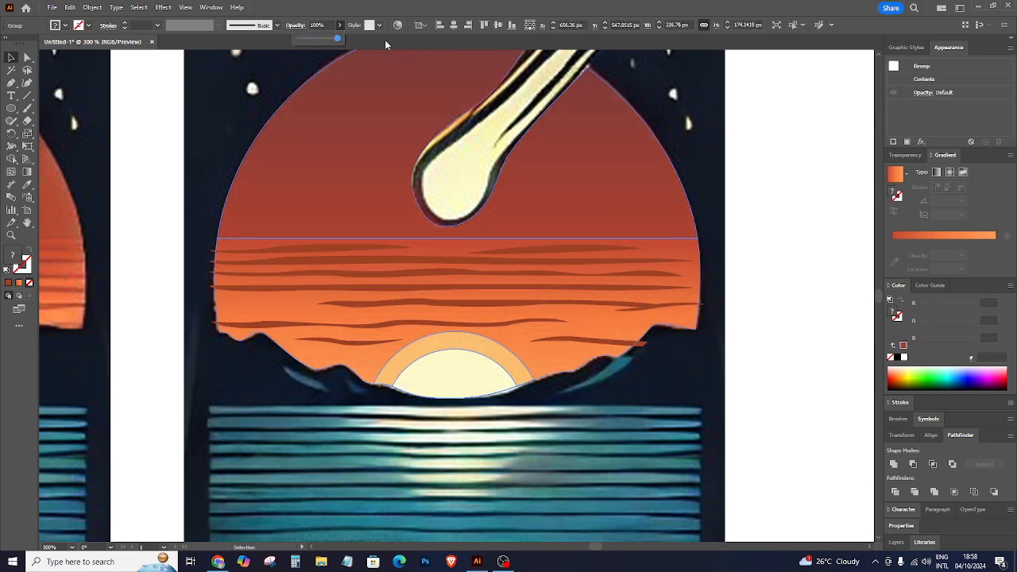
left_click(740, 208)
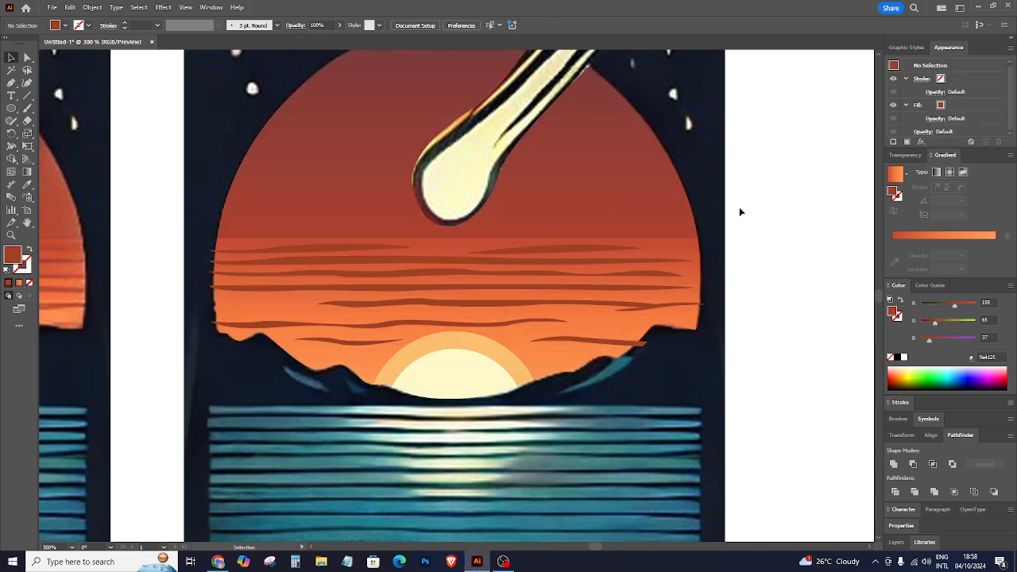
Trim off the cloud streak ends that overhang the circle's left and right edges with the Shape Builder.
left_click(619, 342)
left_click(660, 241)
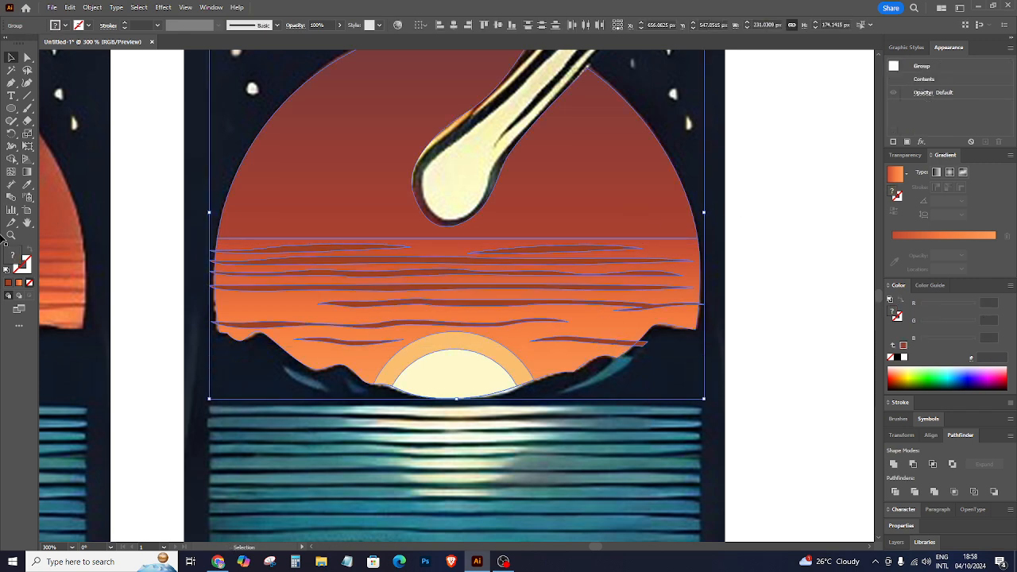
left_click(11, 159)
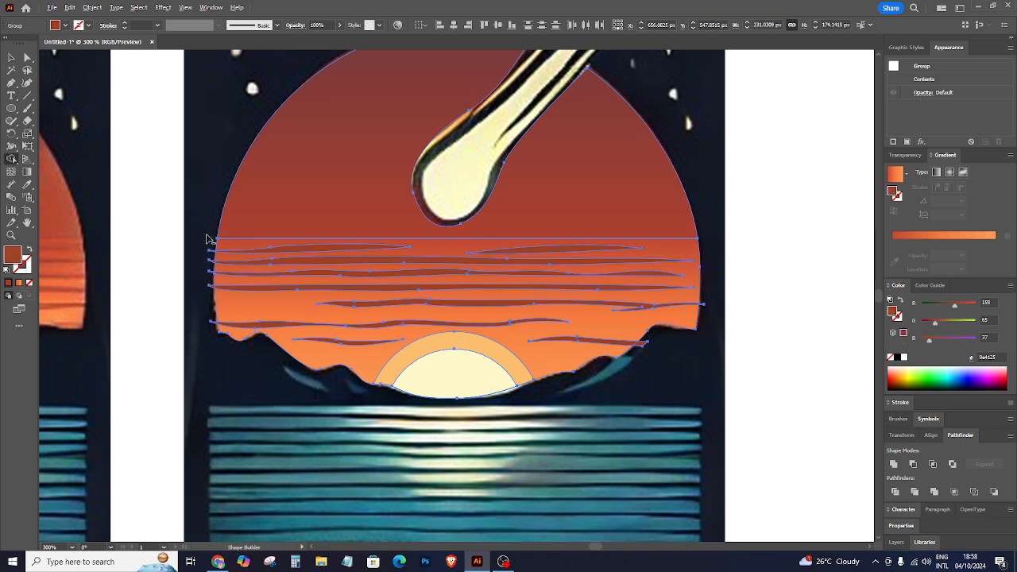
left_click_drag(213, 323, 215, 334)
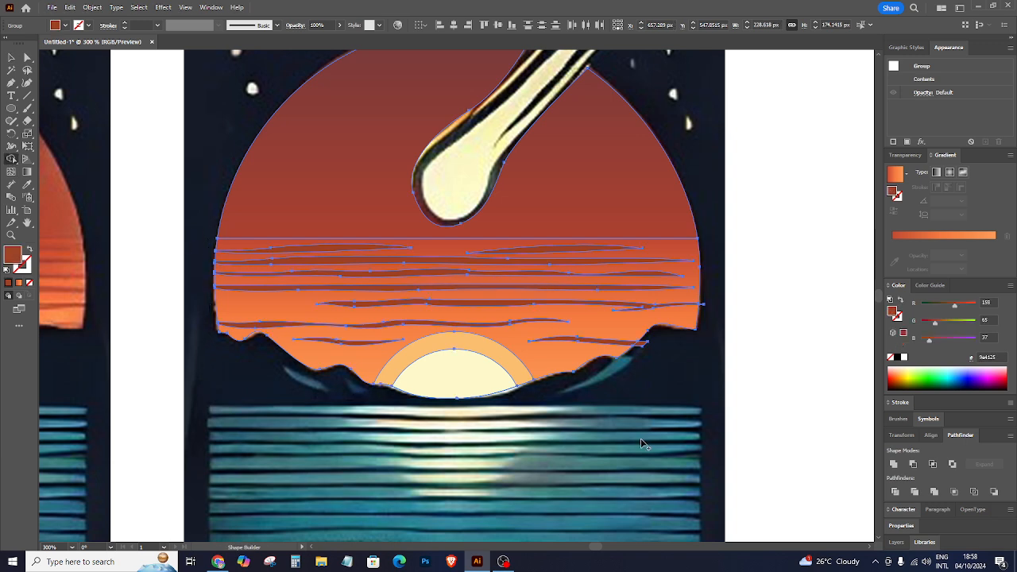
left_click(703, 309, "alt")
left_click(11, 57)
left_click(165, 195)
Draw a closed lens-shaped Pen path about 63 px wide across the boundary between the upper sky and the cloud band, below the comet.
key("ctrl+1")
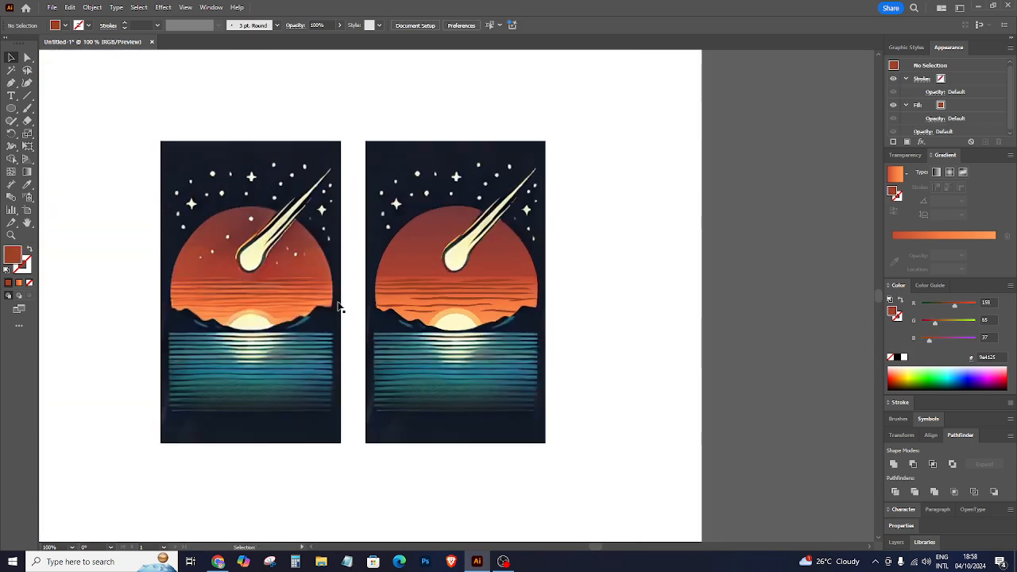
key("ctrl+plus")
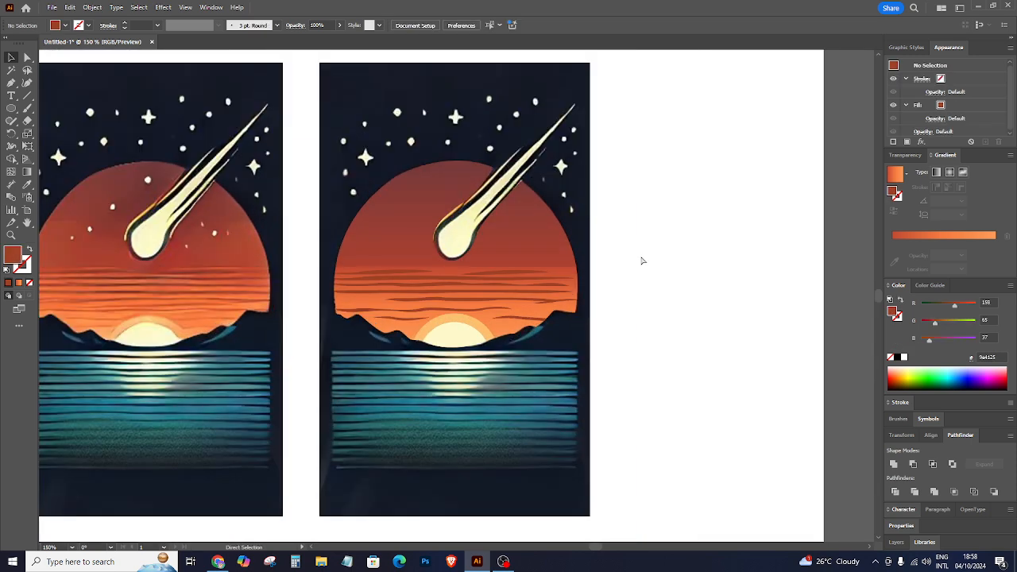
key("ctrl+plus")
key("ctrl+plus")
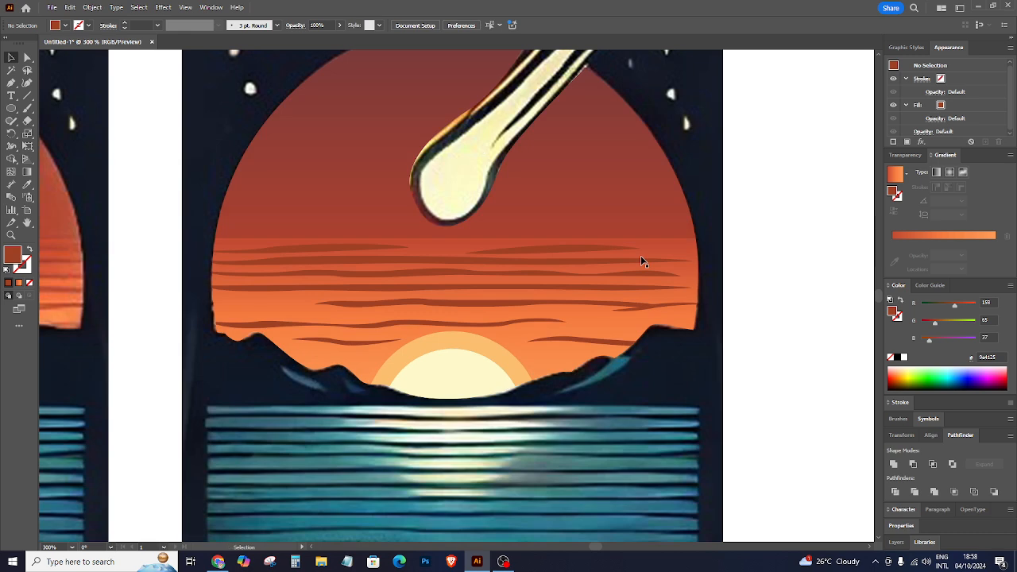
left_click(11, 83)
key("ctrl+minus")
key("ctrl+minus")
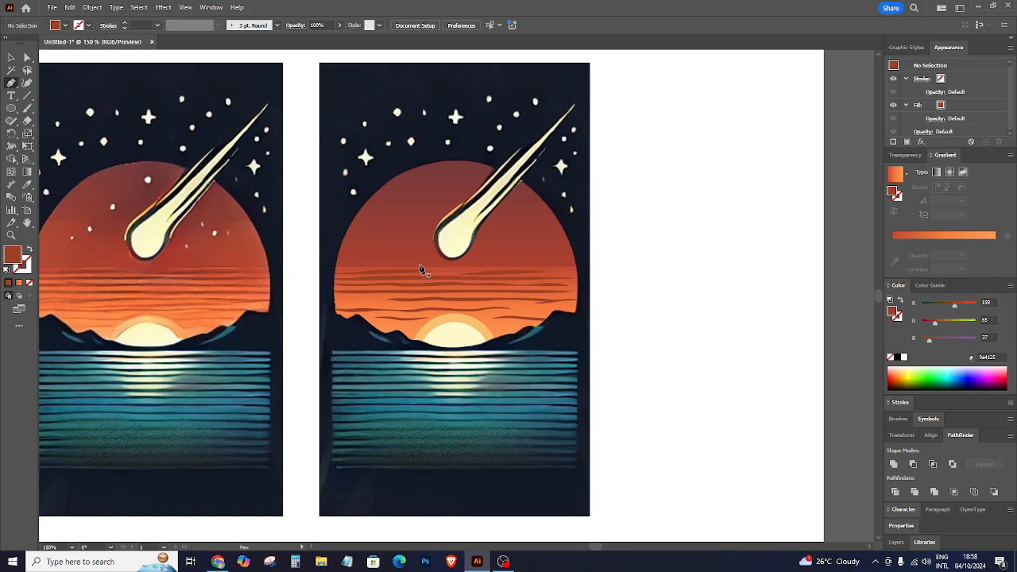
left_click_drag(418, 267, 469, 269)
left_click(485, 265)
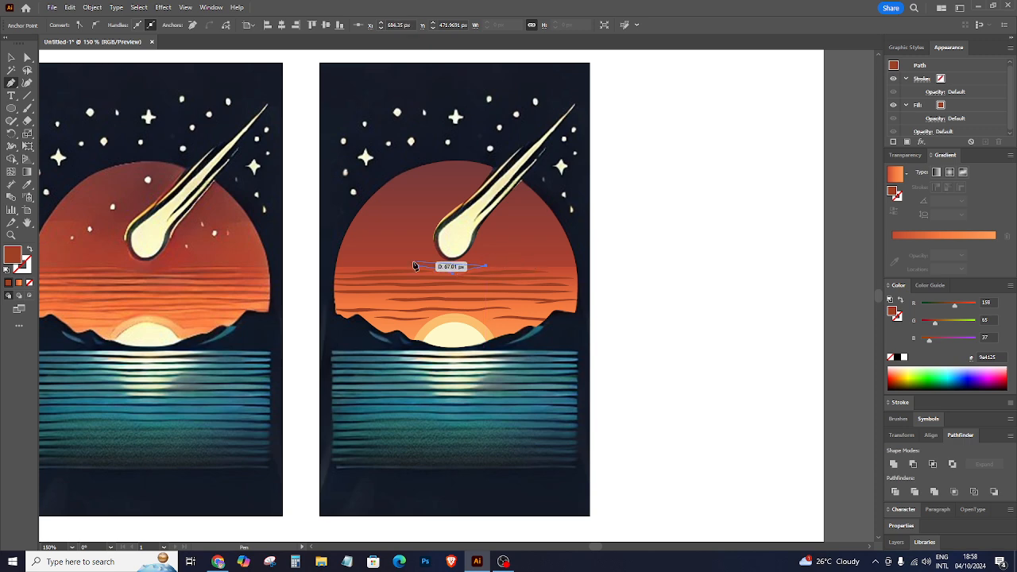
left_click(418, 268)
Ungroup the sky and sun artwork so the upper sky is a separate shape.
key("v")
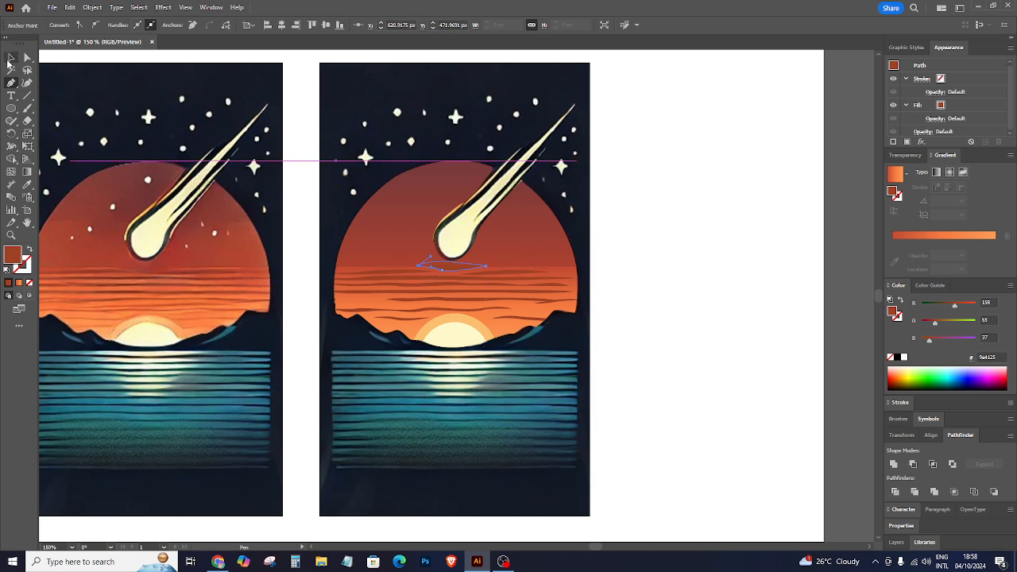
left_click(522, 248, "shift")
right_click(538, 249)
left_click(720, 300)
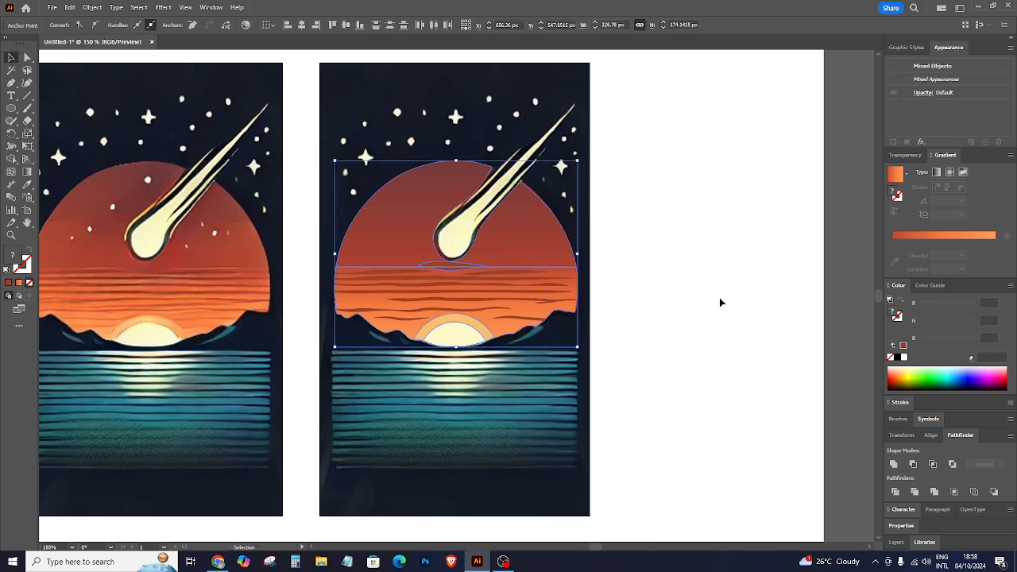
left_click(720, 300)
left_click(508, 257)
right_click(508, 261)
left_click(562, 375)
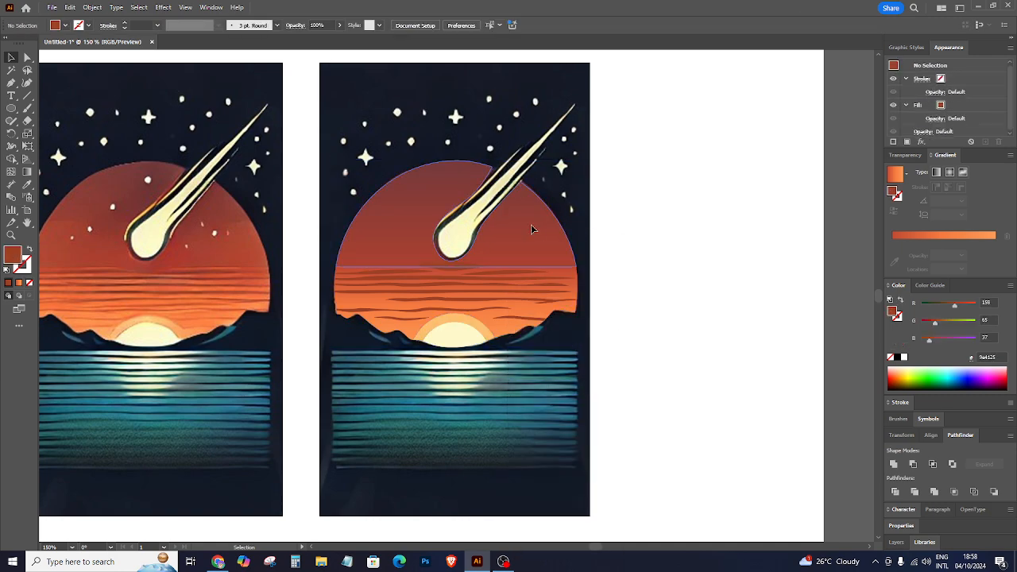
Unite the upper sky shape with the lens-shaped path below the comet.
left_click(456, 267)
left_click(469, 269, "shift")
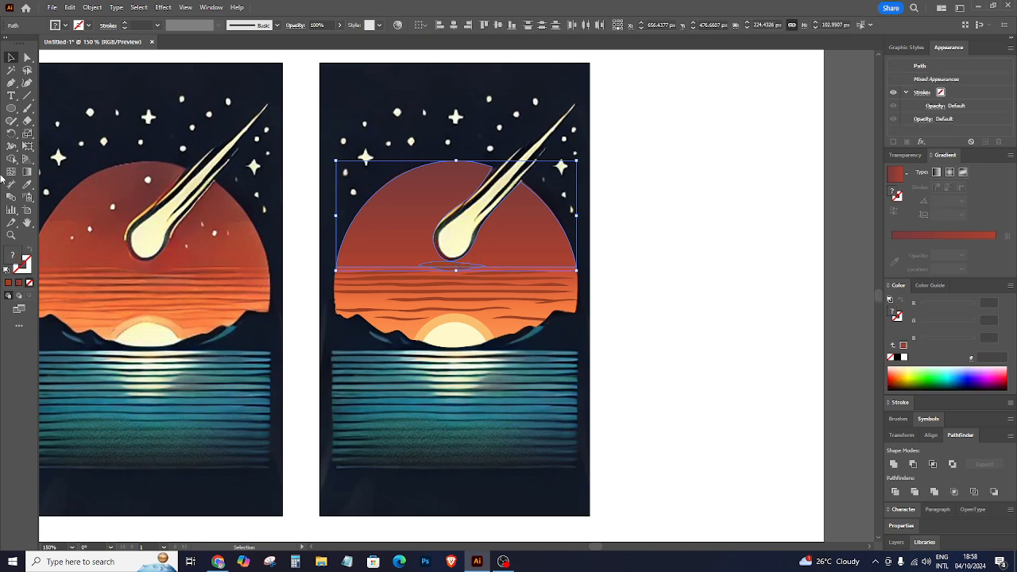
left_click(27, 185)
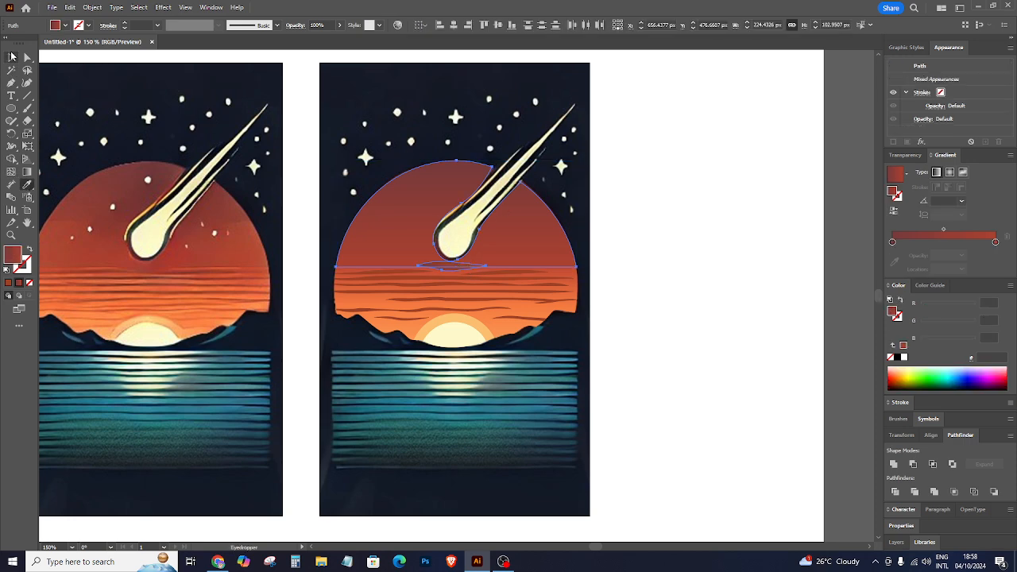
left_click(11, 57)
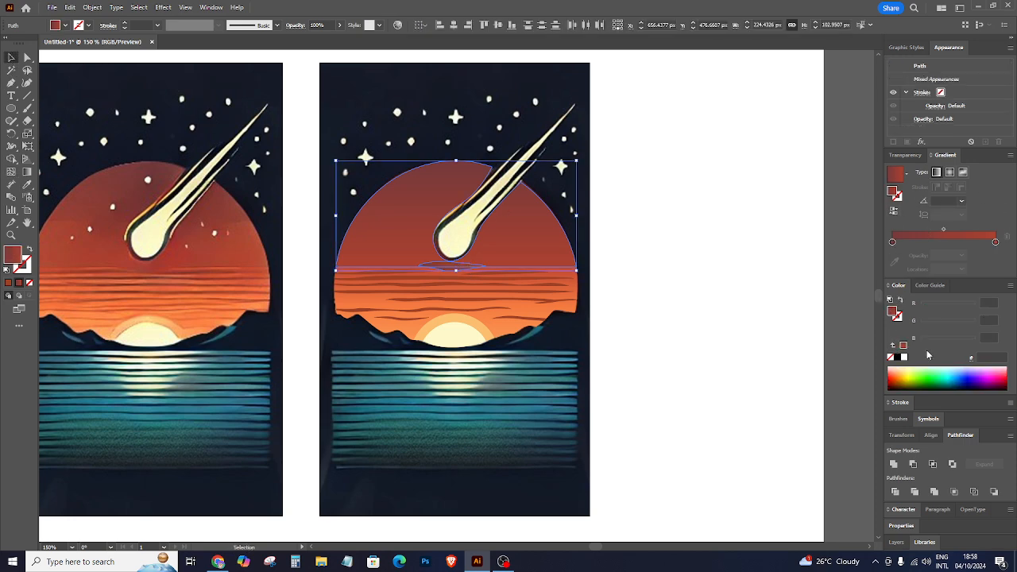
left_click(895, 466)
Redirect the united sky shape's gradient vertically at -90°, from near the circle's top down to the cloud band.
key("ctrl+plus")
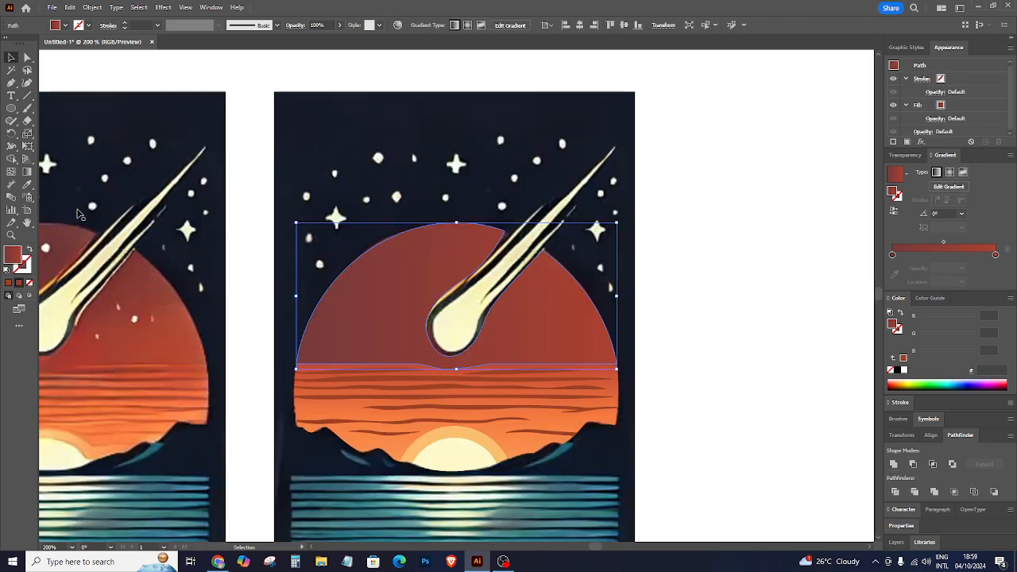
left_click(27, 171)
left_click_drag(472, 241, 471, 364)
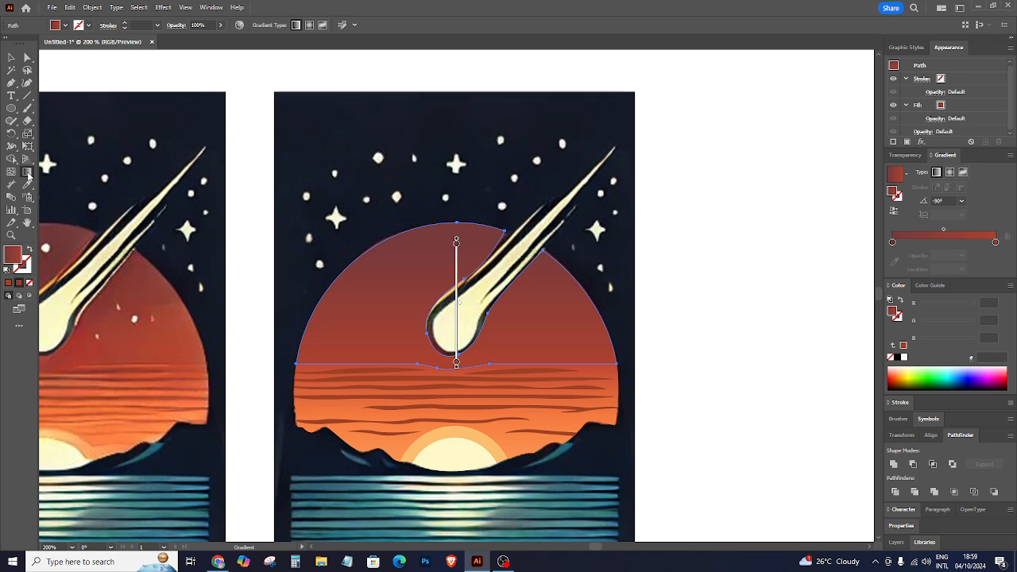
left_click(11, 57)
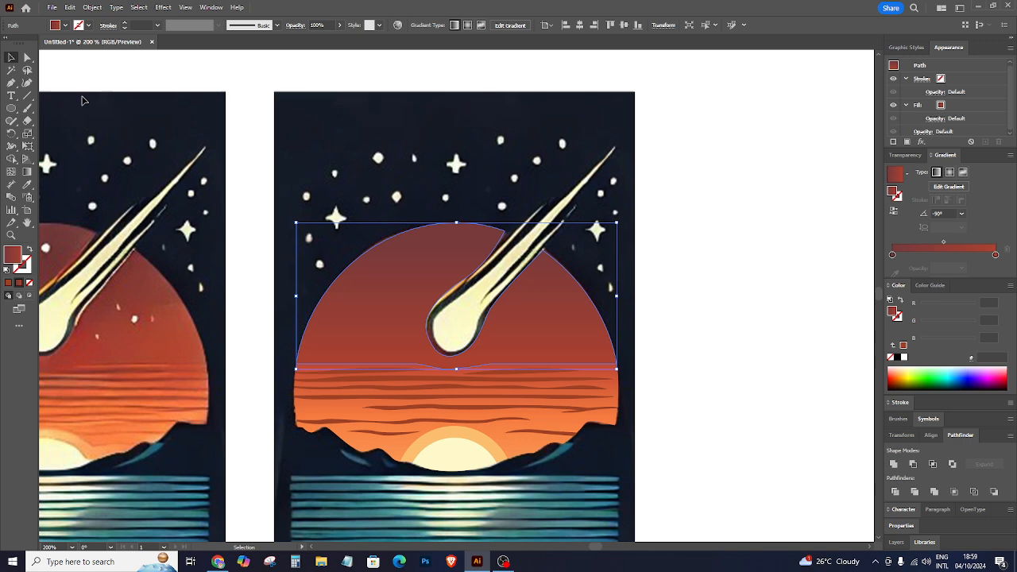
left_click(652, 309)
Select all the traced sky, sun and cloud shapes and group them.
key("ctrl+minus")
key("ctrl+minus")
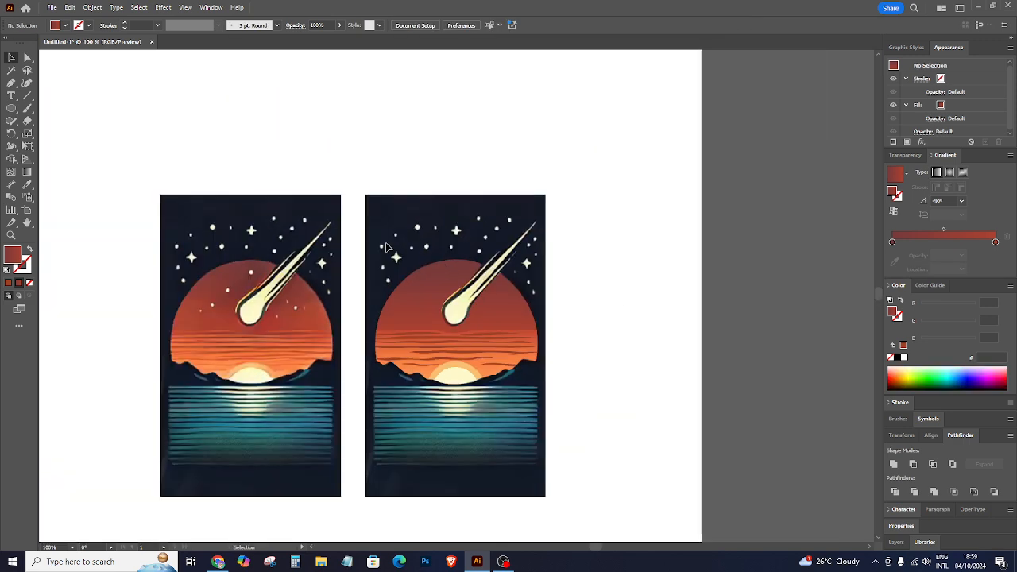
left_click_drag(386, 243, 581, 397)
key("ctrl+g")
left_click(640, 374)
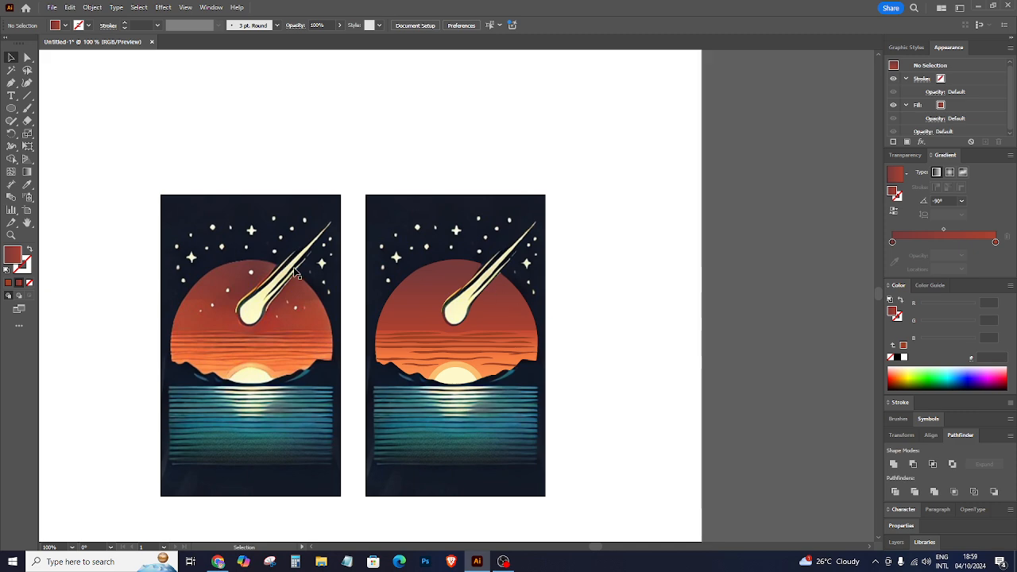
Lower the opacity of the grouped sky and sun artwork to 36% so the reference shows through.
key("ctrl+plus")
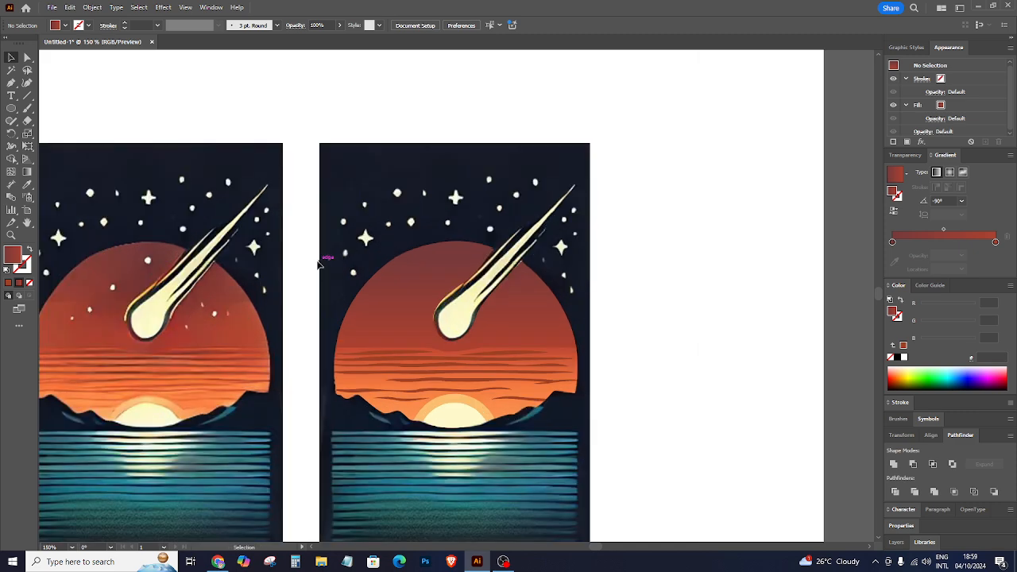
left_click(10, 84)
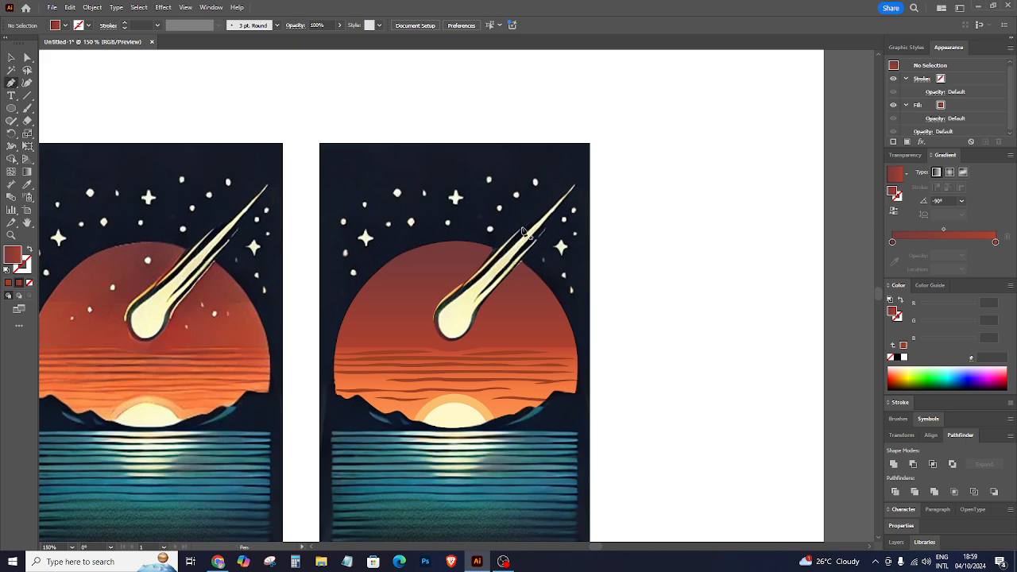
key("ctrl+plus")
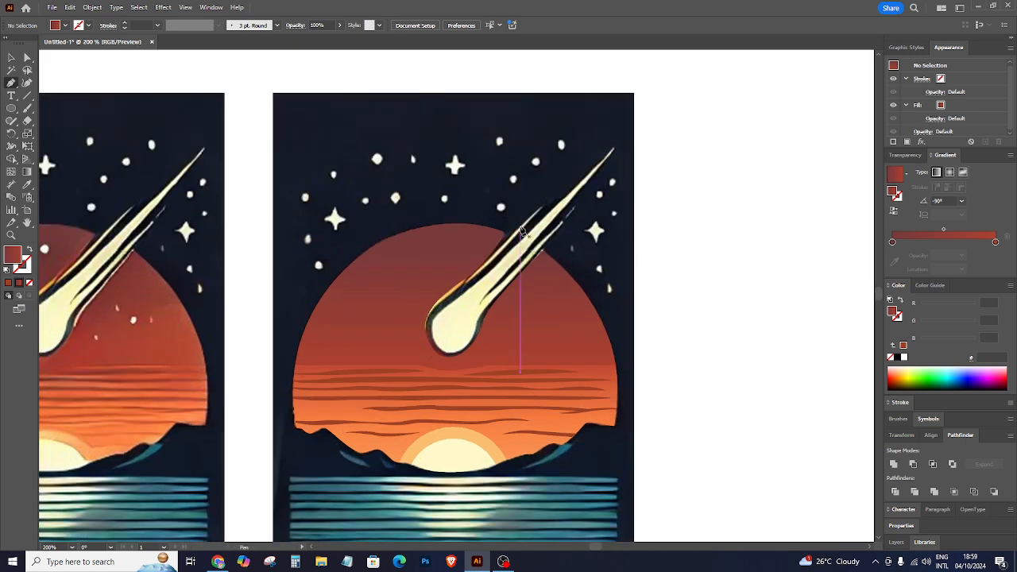
key("ctrl+minus")
key("ctrl+plus")
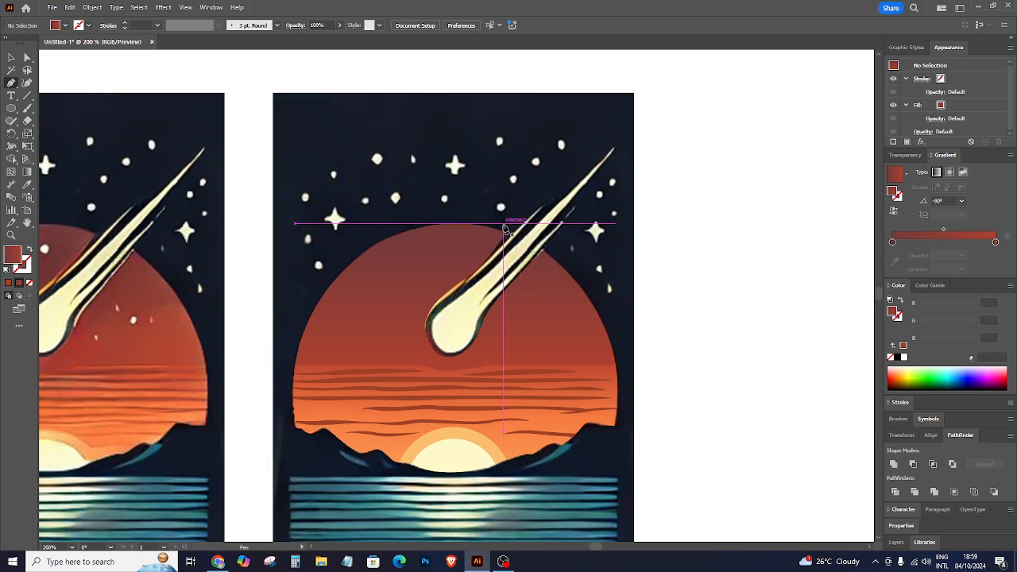
key("v")
left_click(509, 364)
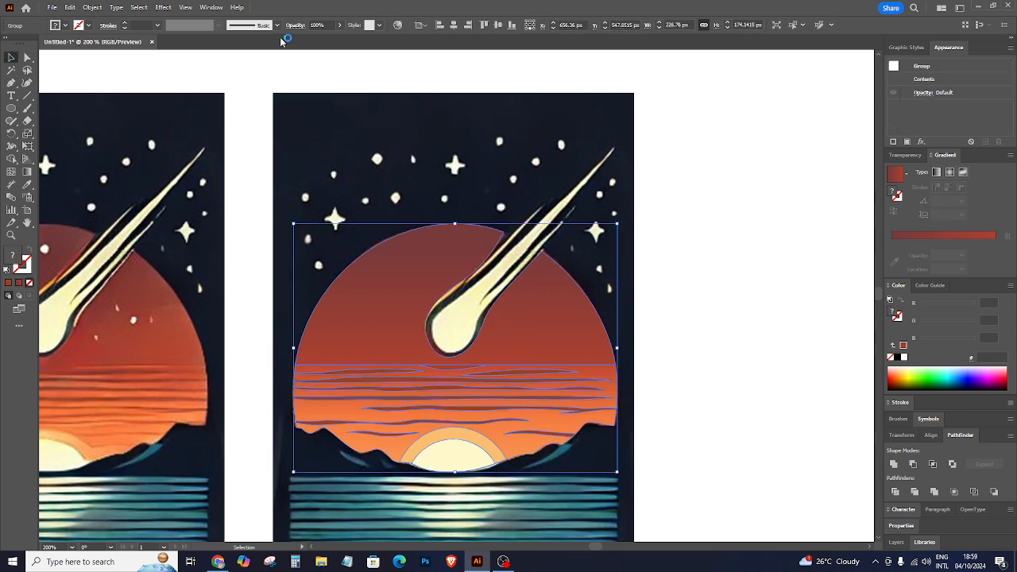
left_click(340, 26)
left_click_drag(344, 38, 314, 40)
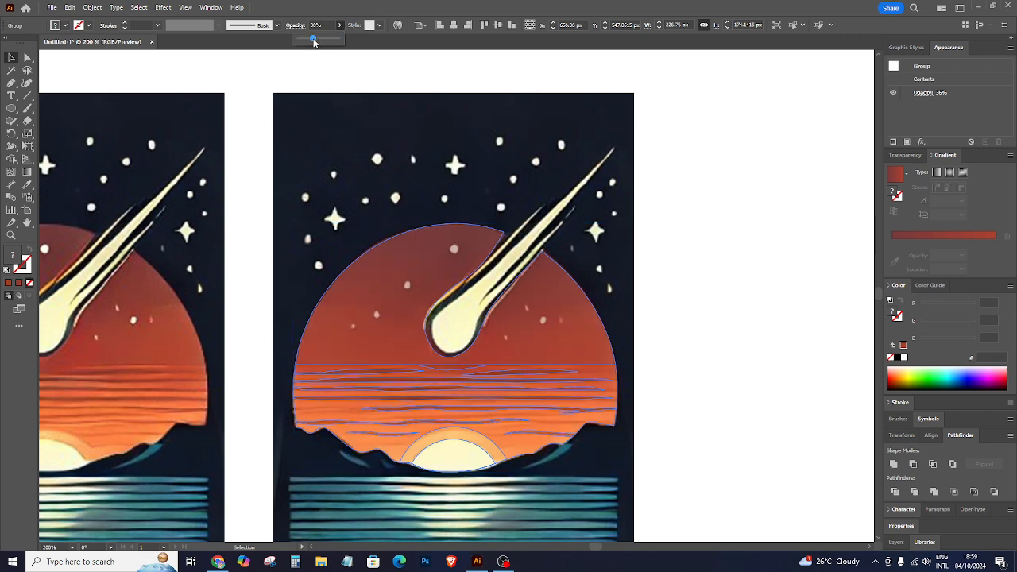
left_click(412, 88)
left_click(531, 346)
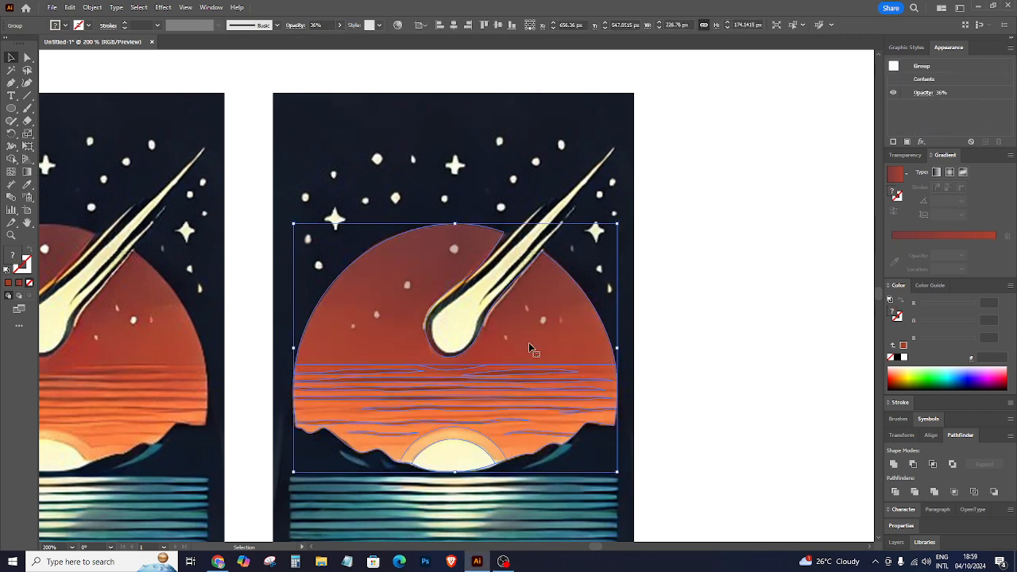
left_click_drag(534, 351, 610, 396)
key("ctrl+z")
left_click_drag(181, 328, 202, 350)
key("ctrl+z")
left_click(257, 254)
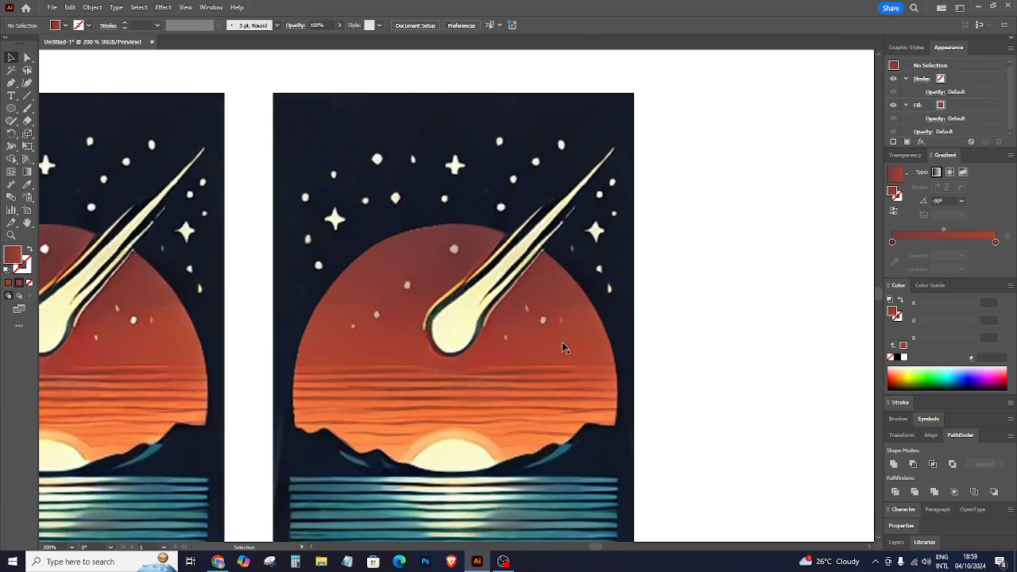
Trace a closed Pen shape along the comet's upper-left glowing edge, from the circle's rim around the head and back over the tail.
left_click(562, 345)
key("ctrl+plus")
scroll(516, 202, "up", 2)
left_click(517, 156)
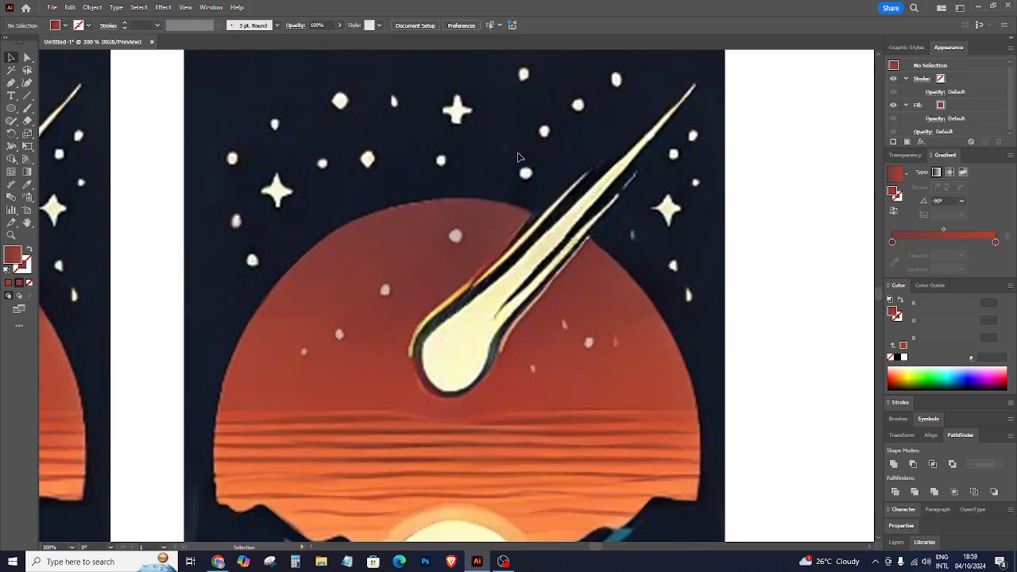
left_click(11, 82)
left_click(529, 196)
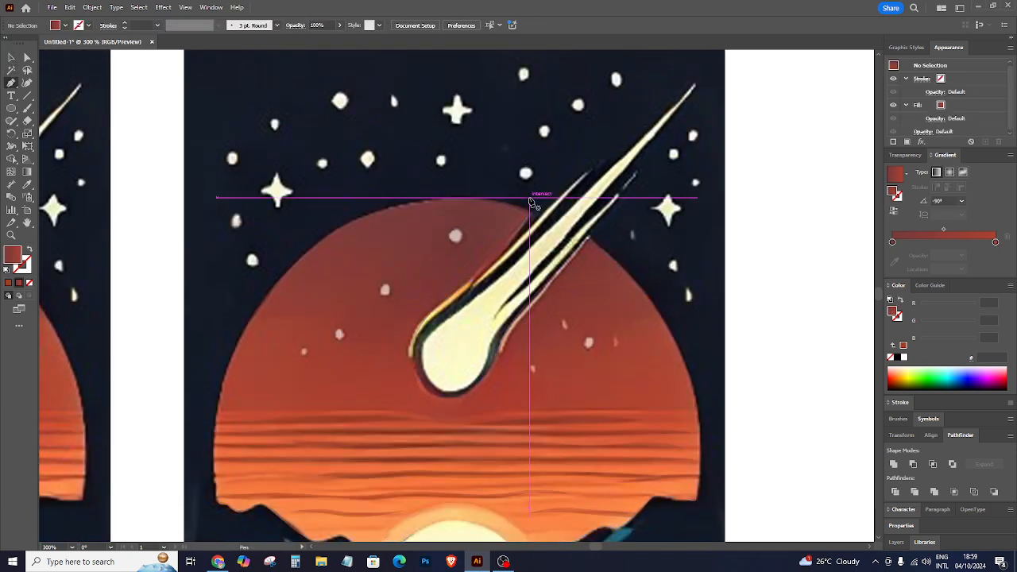
left_click_drag(481, 264, 454, 288)
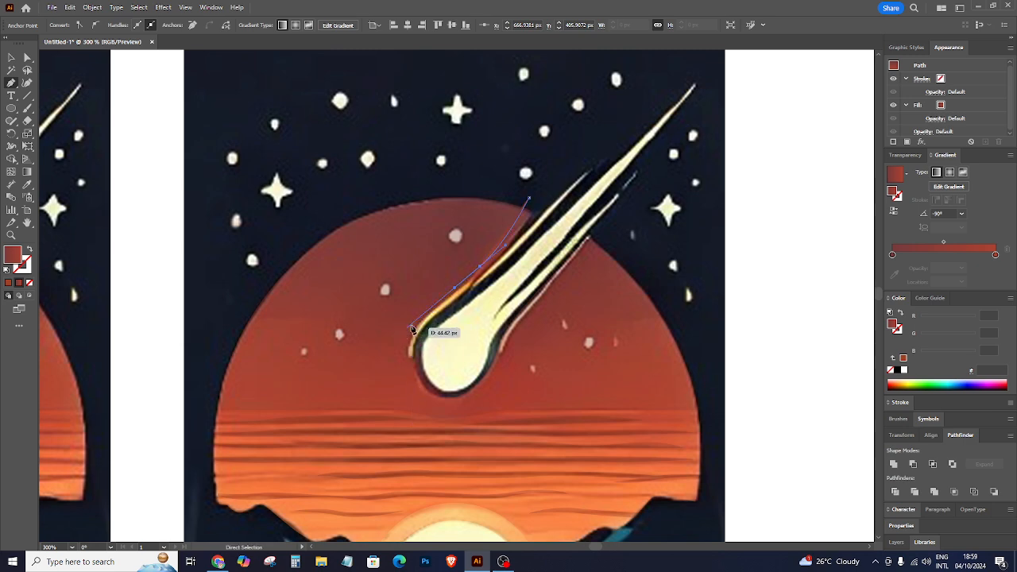
key("ctrl+z")
left_click_drag(467, 289, 441, 311)
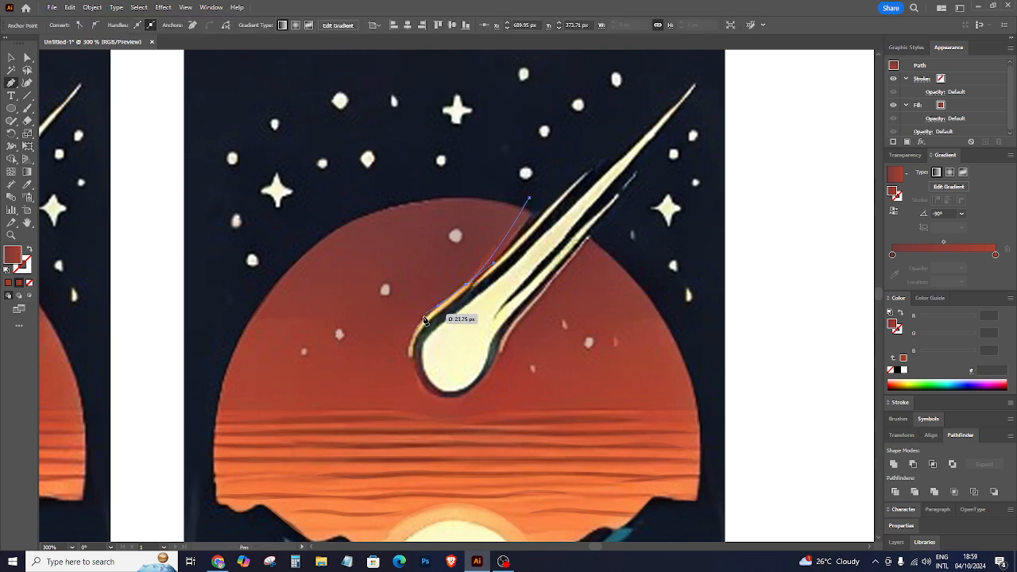
left_click(411, 358)
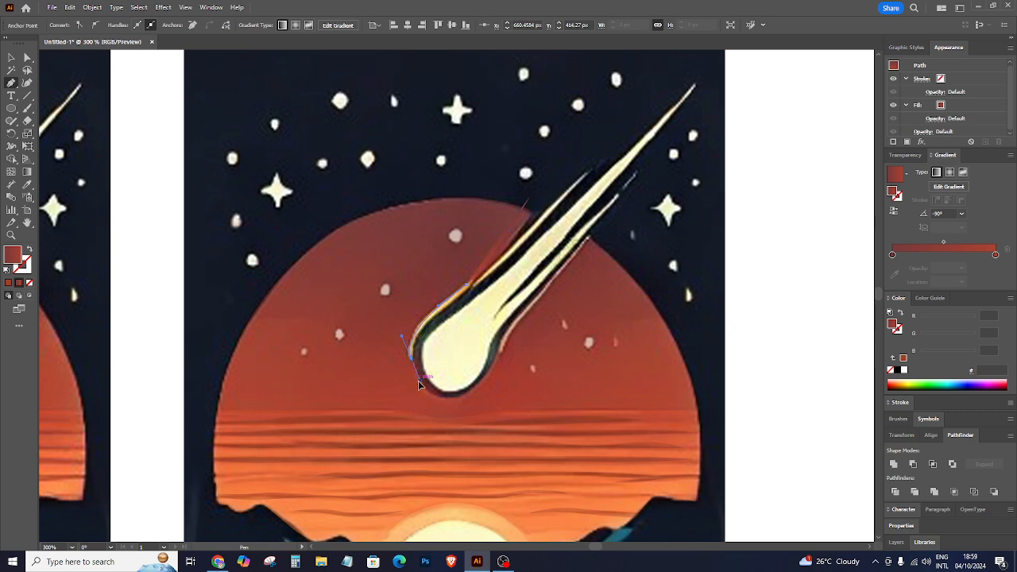
left_click_drag(418, 382, 420, 381)
left_click(458, 338)
left_click(534, 257)
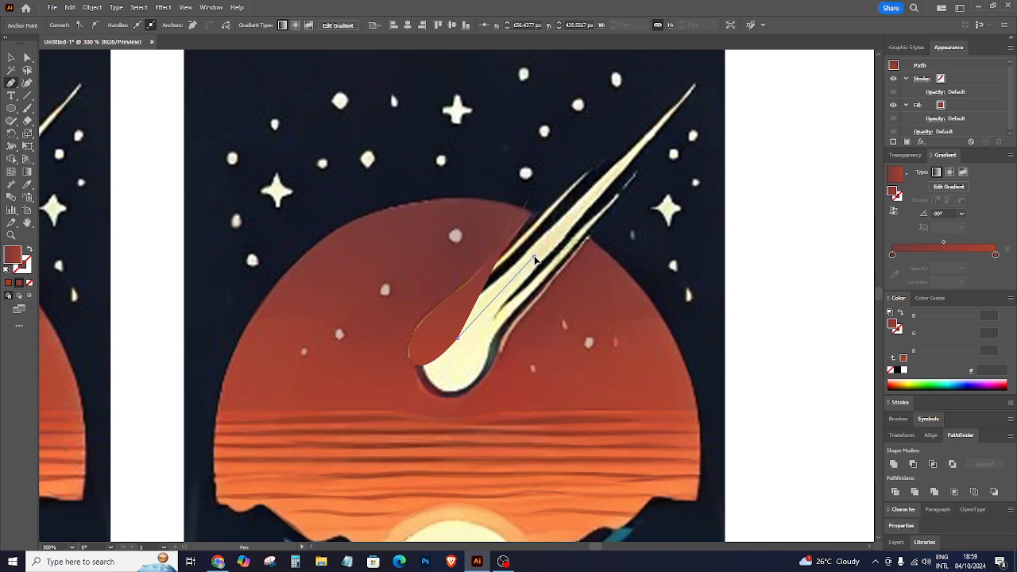
left_click(529, 198)
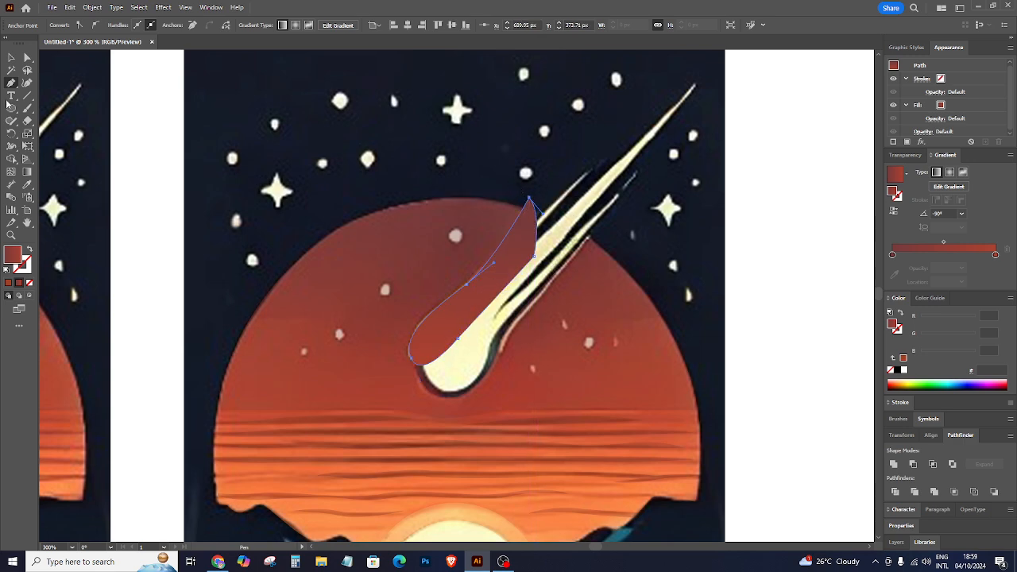
left_click(11, 55)
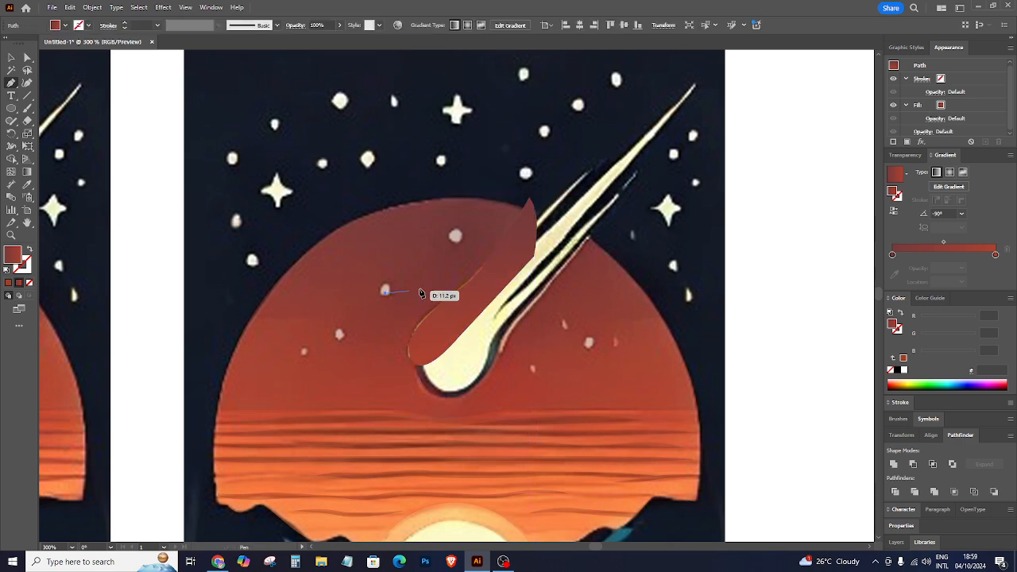
left_click(11, 57)
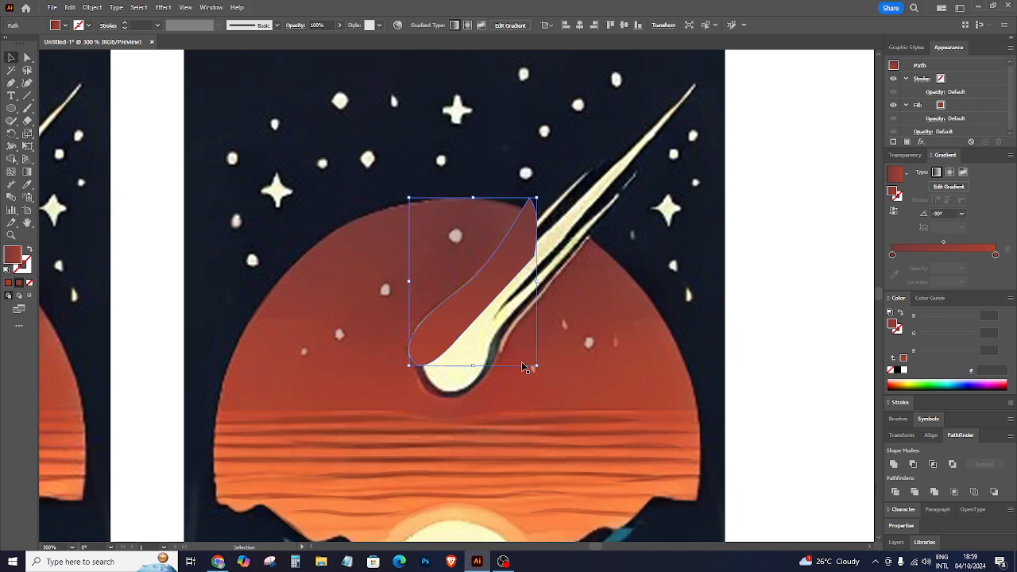
Restore the sky and sun group to full opacity, keeping the new comet edge shape and the group available for combining.
left_click(515, 400)
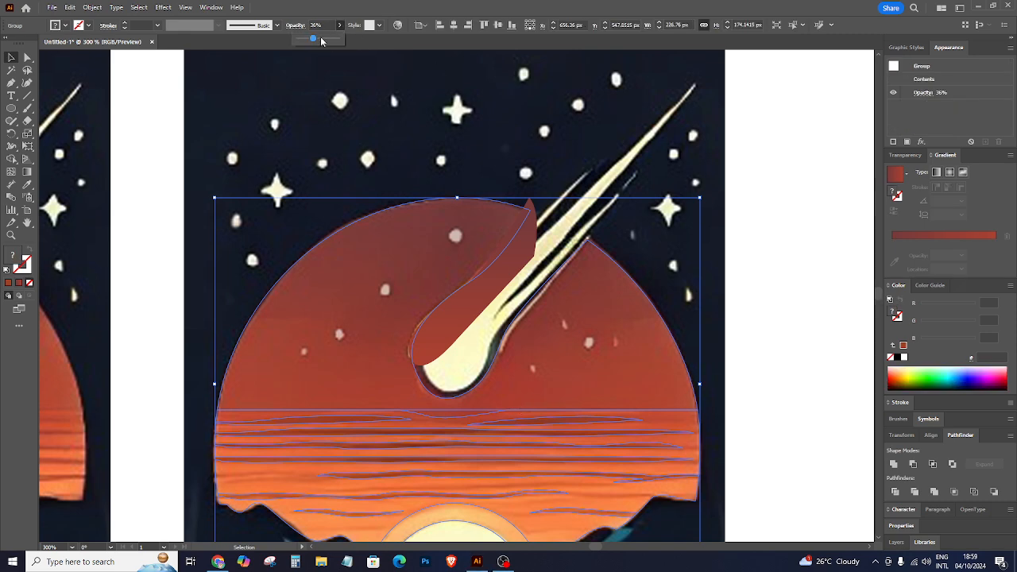
left_click(525, 239)
left_click(354, 282, "shift")
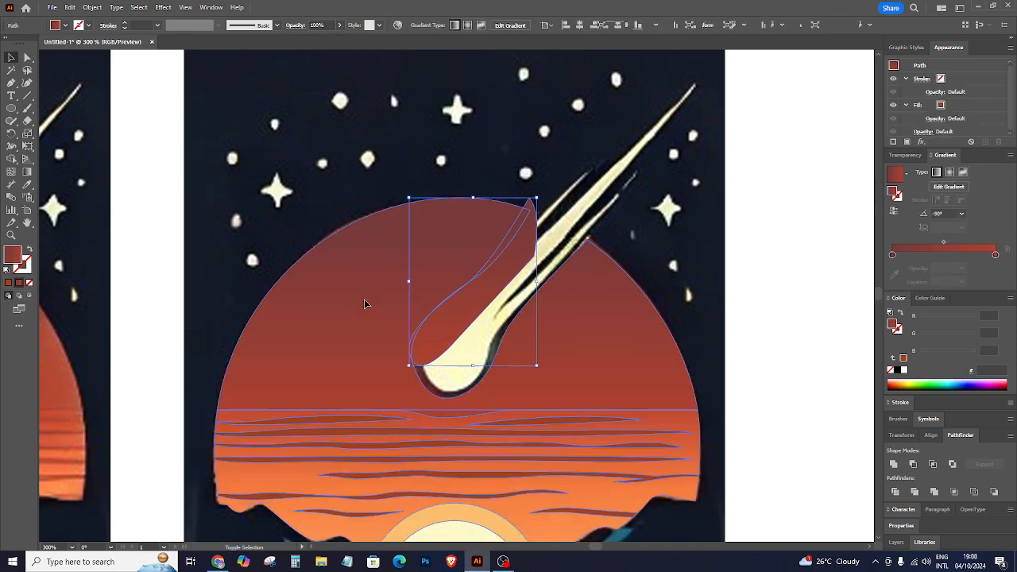
Nudge the new comet edge shape slightly up and left so it overlaps more of the sky.
left_click(559, 246)
left_click_drag(520, 256, 510, 252)
left_click(416, 258, "shift")
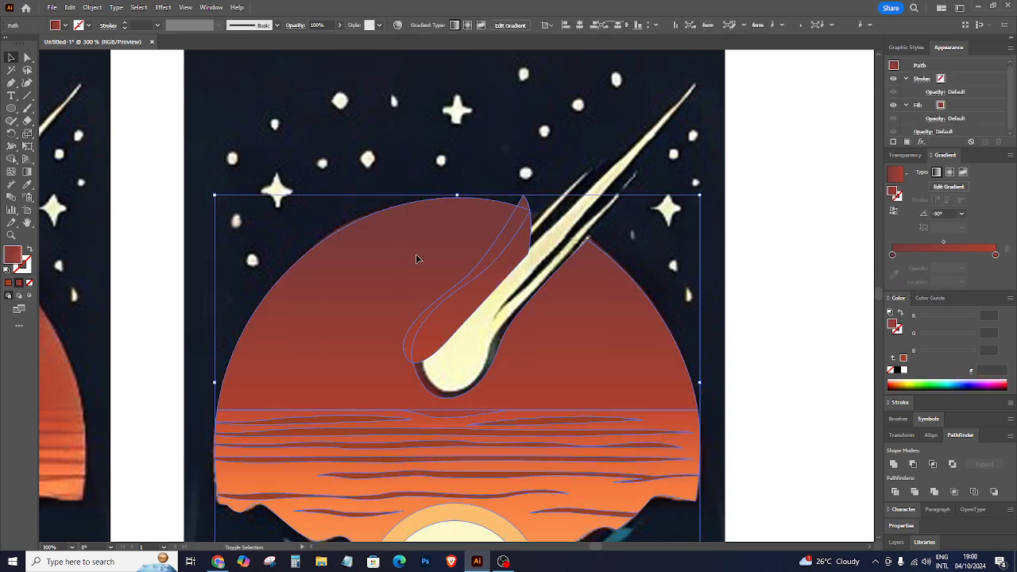
left_click(521, 192)
left_click(479, 278)
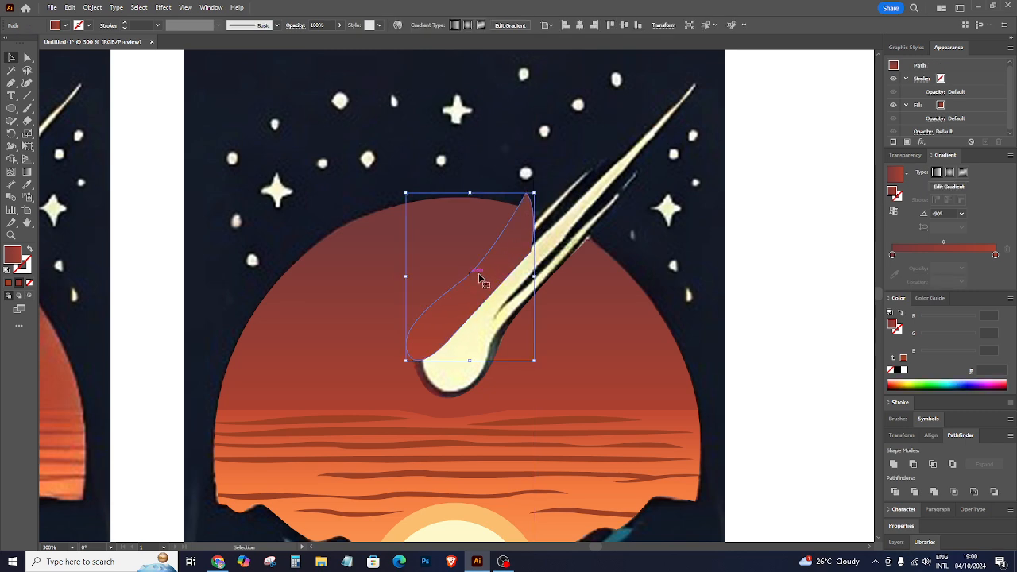
left_click_drag(478, 275, 485, 273)
left_click(445, 274, "shift")
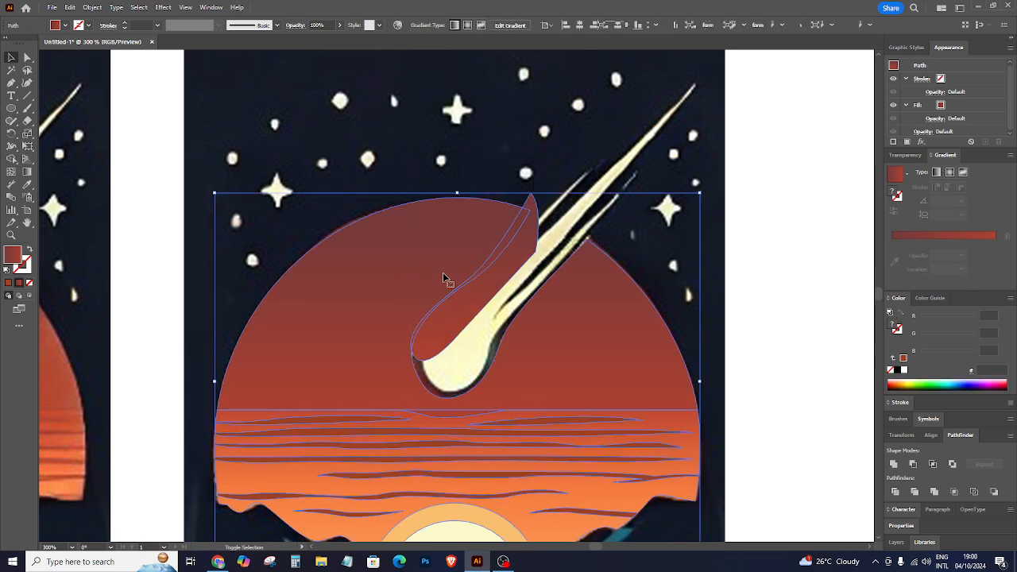
left_click(131, 218)
Remove the part of the edge shape covering the comet with Shape Builder, leaving only the sliver overlapping the sky.
left_click(526, 205)
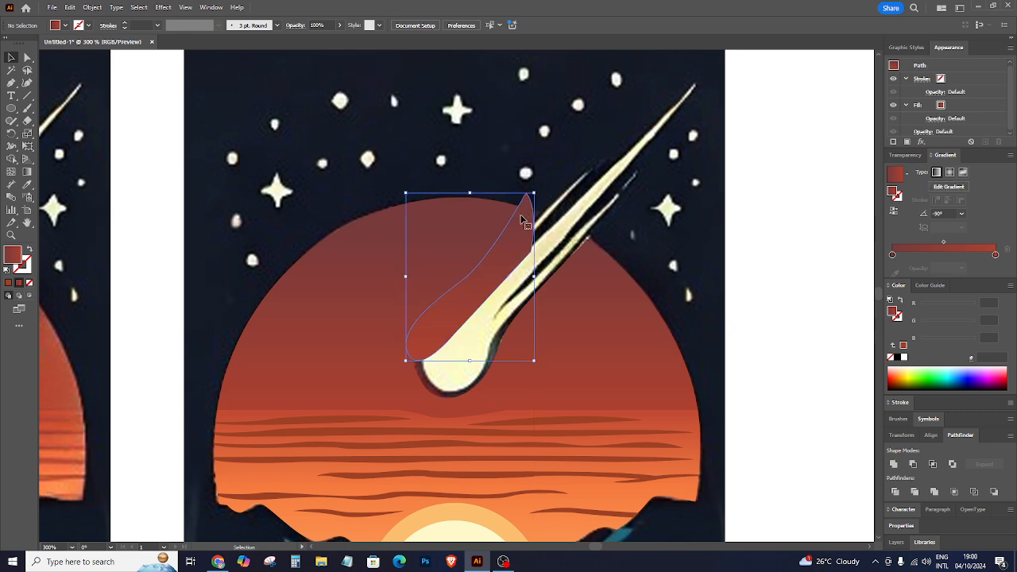
left_click(447, 227, "shift")
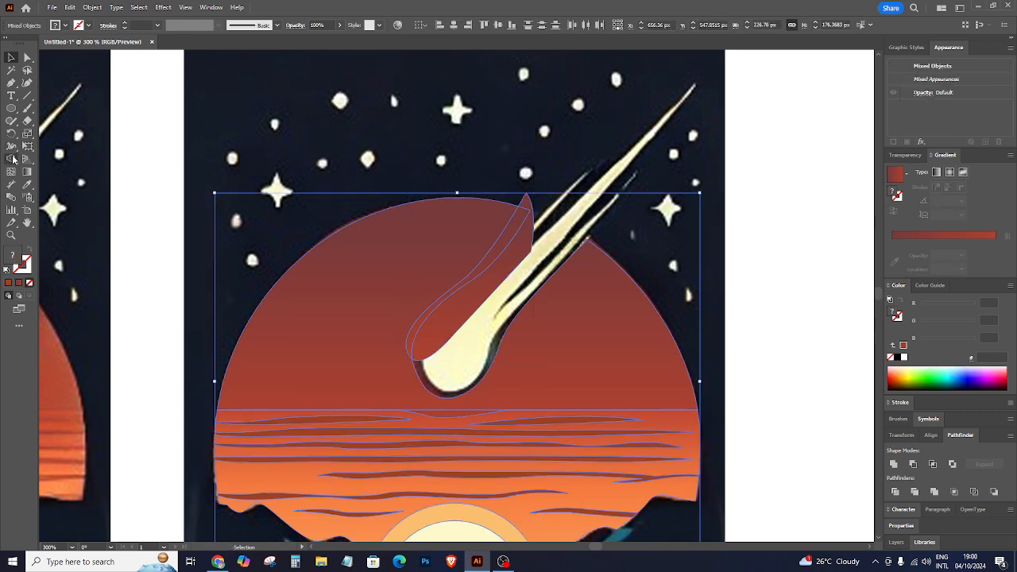
left_click(12, 158)
left_click(508, 273, "alt")
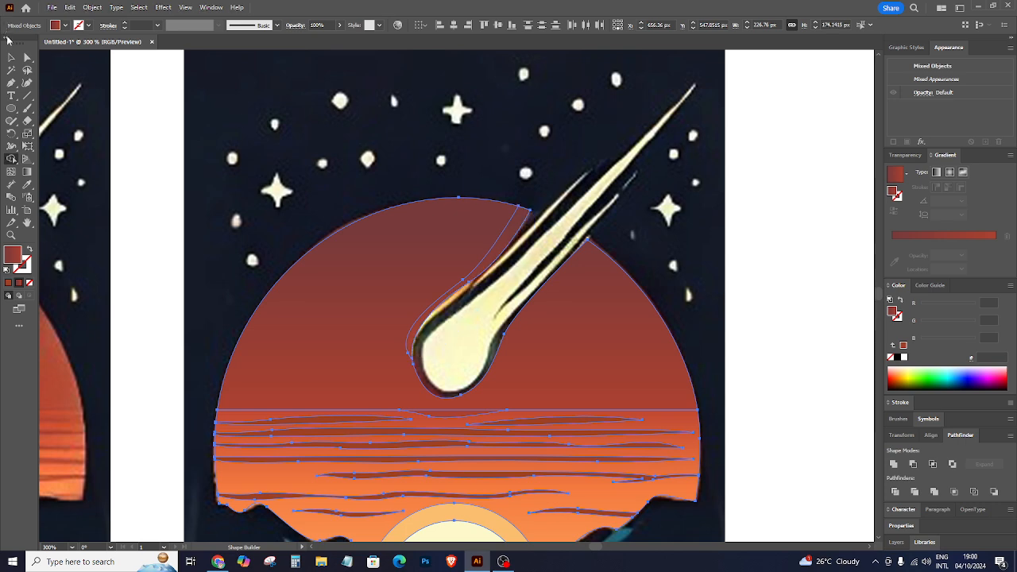
left_click(11, 57)
left_click(345, 115)
left_click_drag(504, 239, 608, 274)
key("ctrl+z")
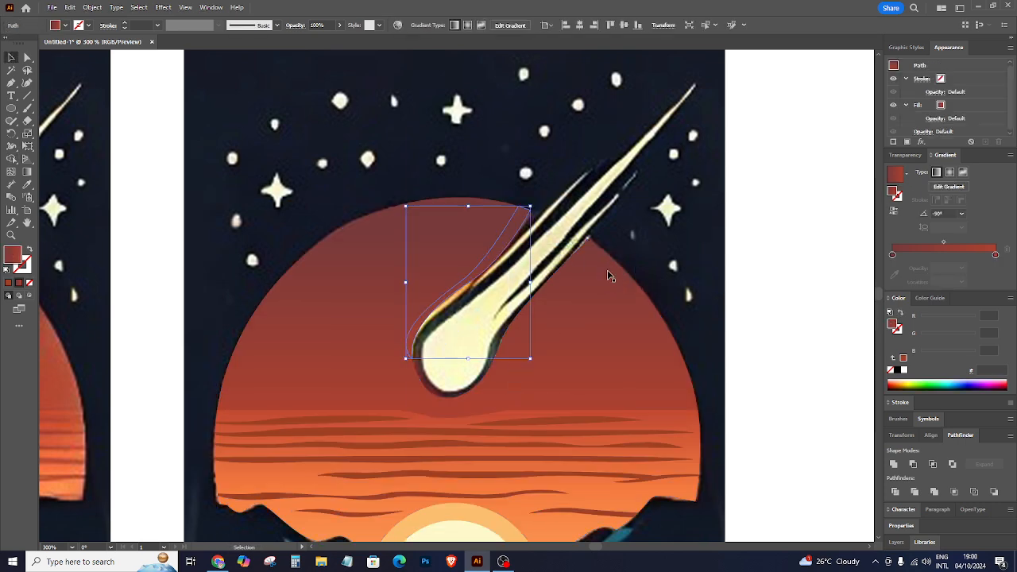
key("ctrl+minus")
key("ctrl+minus")
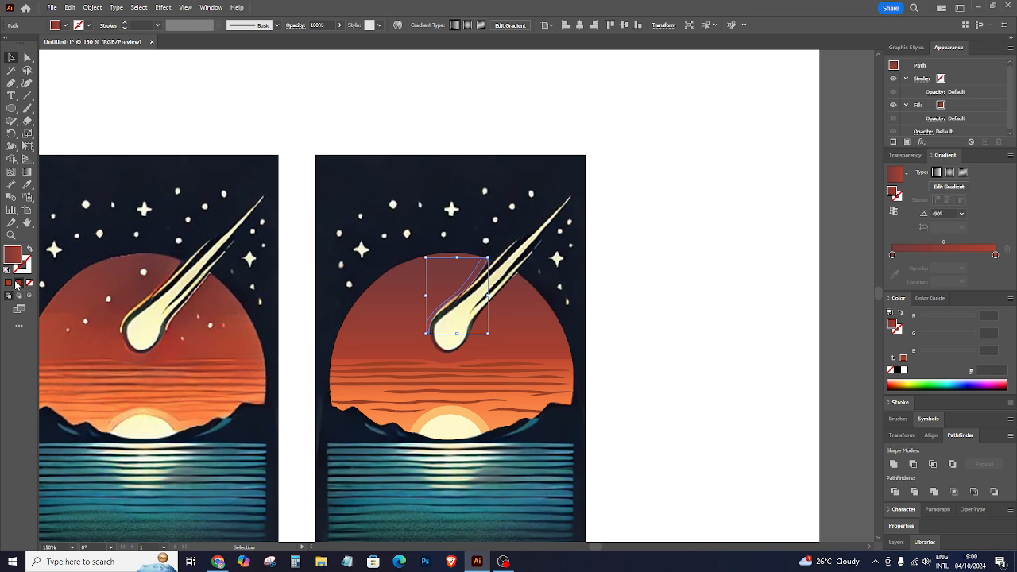
left_click(893, 256)
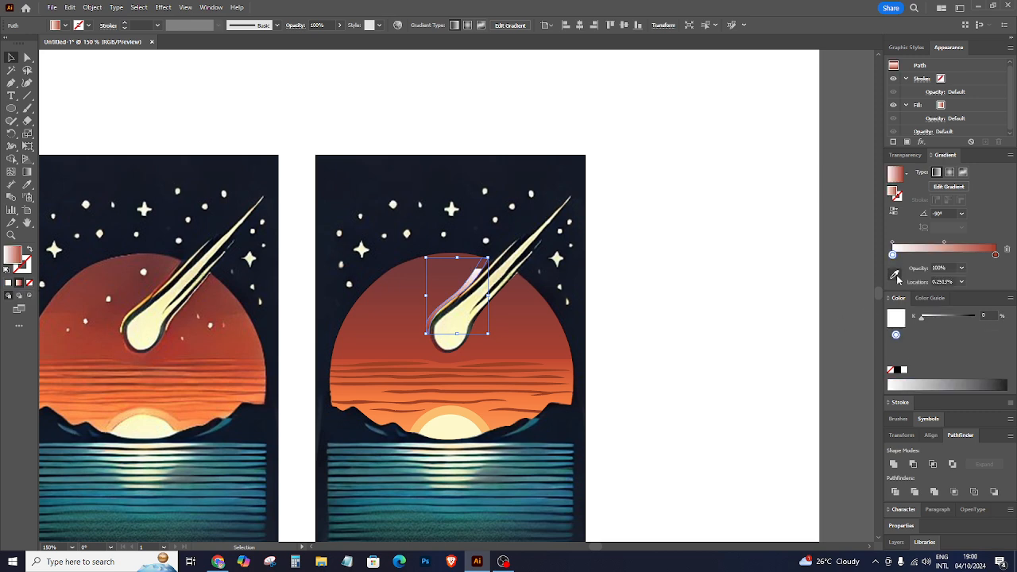
left_click_drag(894, 255, 909, 255)
left_click(1007, 251)
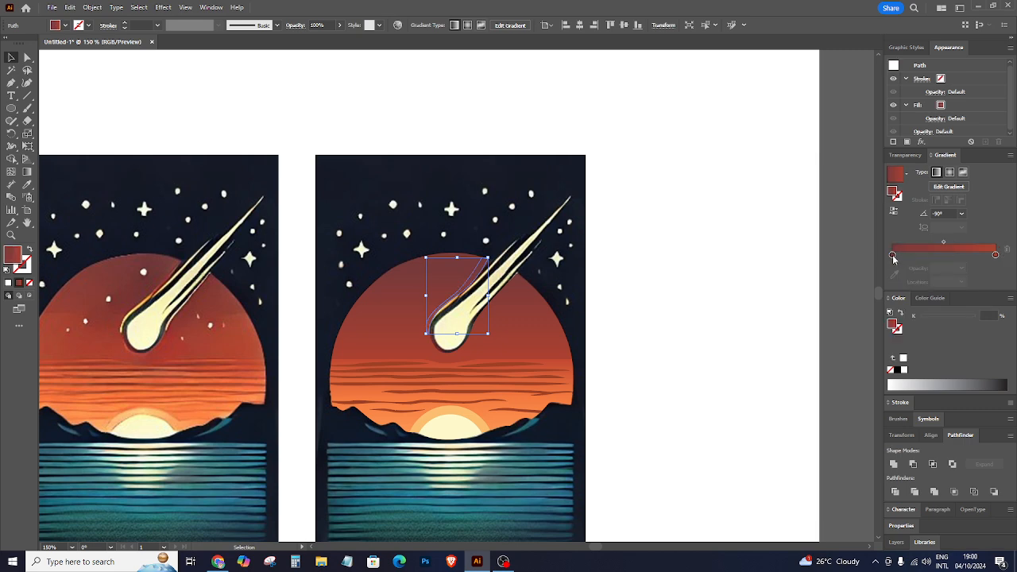
Recolor the sliver's gradient from the reference comet edge: pale yellow start, added orange stop near 51.5%, and dark red end.
left_click(895, 274)
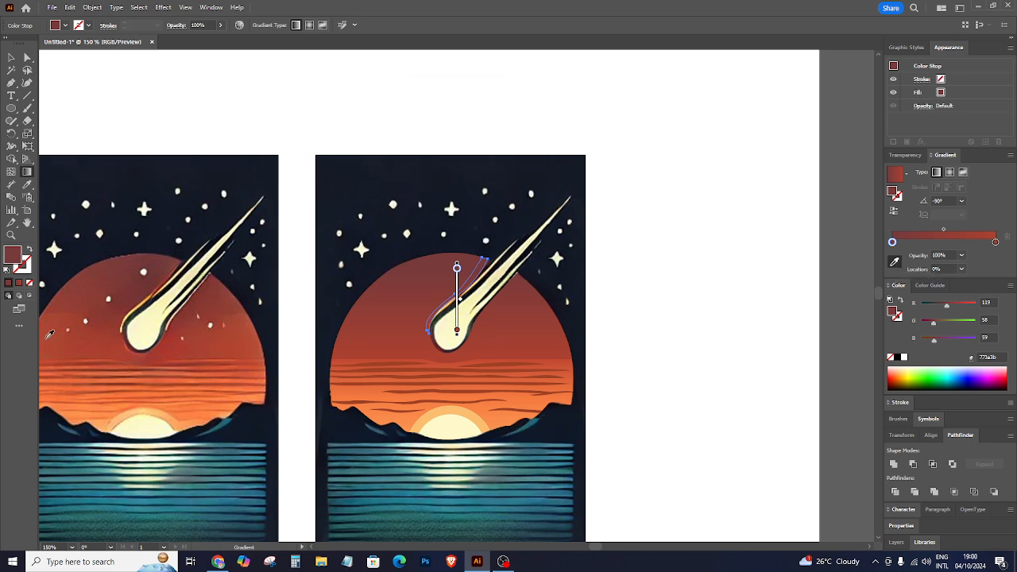
left_click(131, 311)
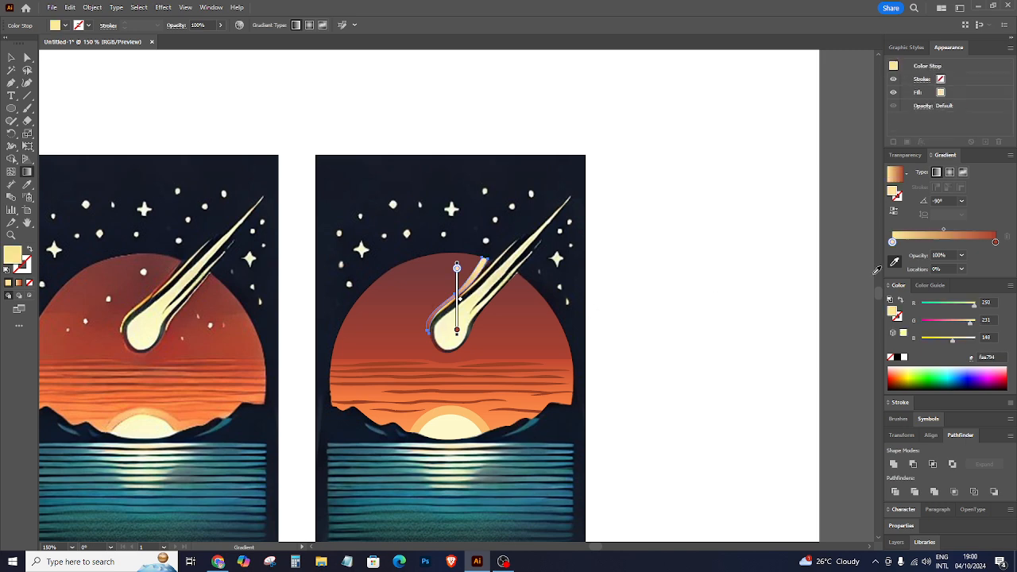
left_click(944, 241)
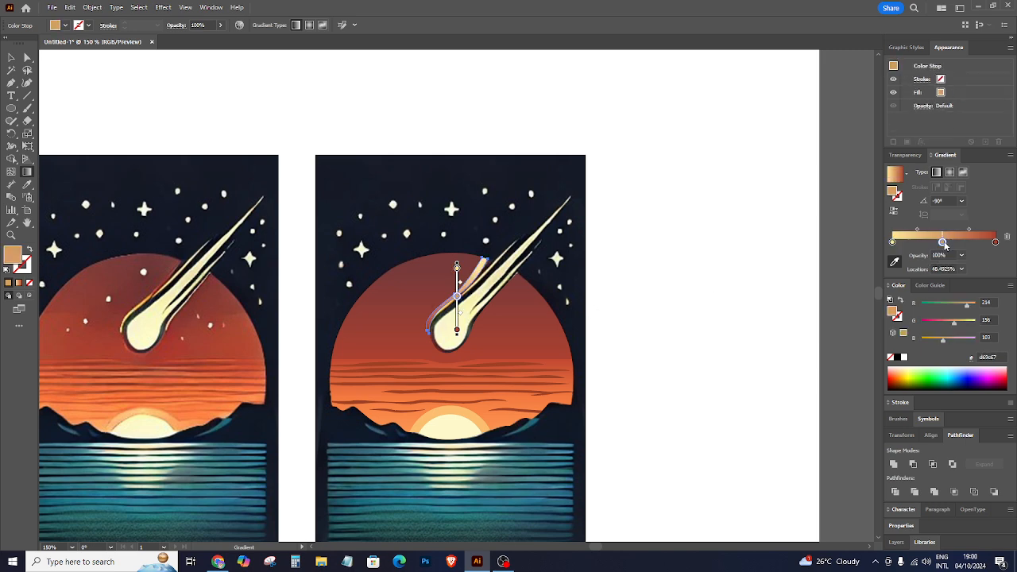
left_click(149, 296)
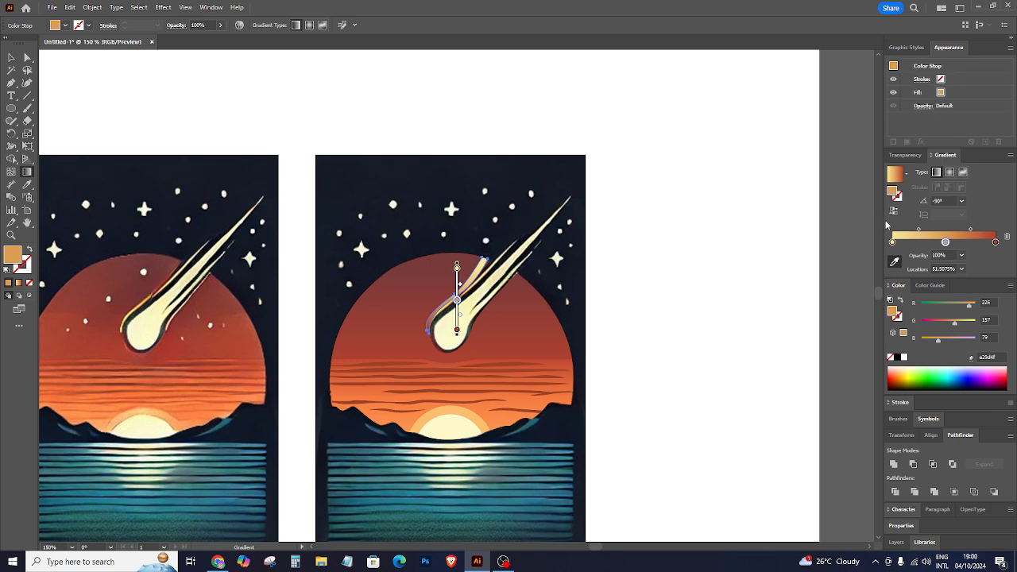
left_click(996, 242)
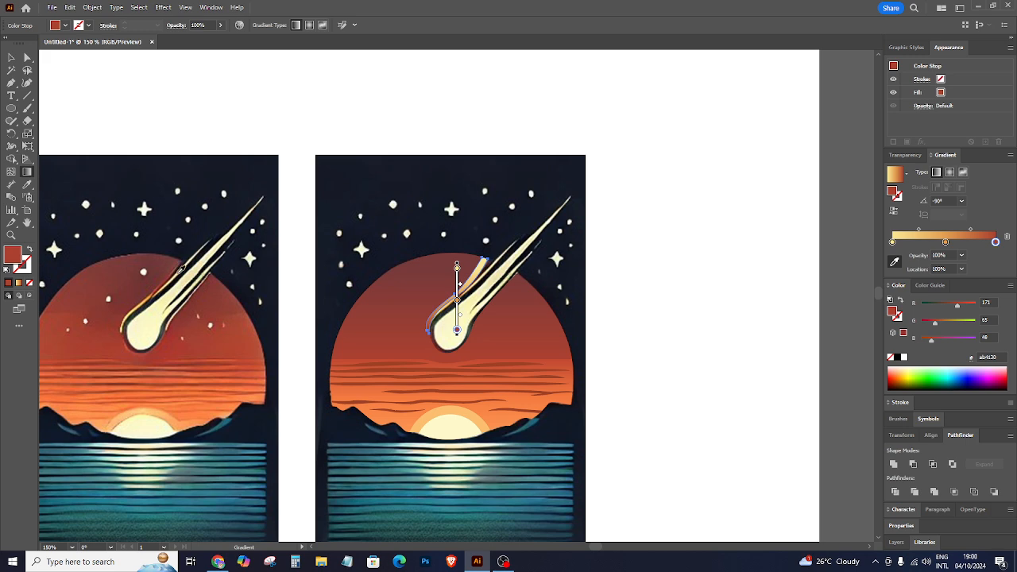
left_click(170, 276)
key("ctrl+equal")
key("ctrl+equal")
key("ctrl+equal")
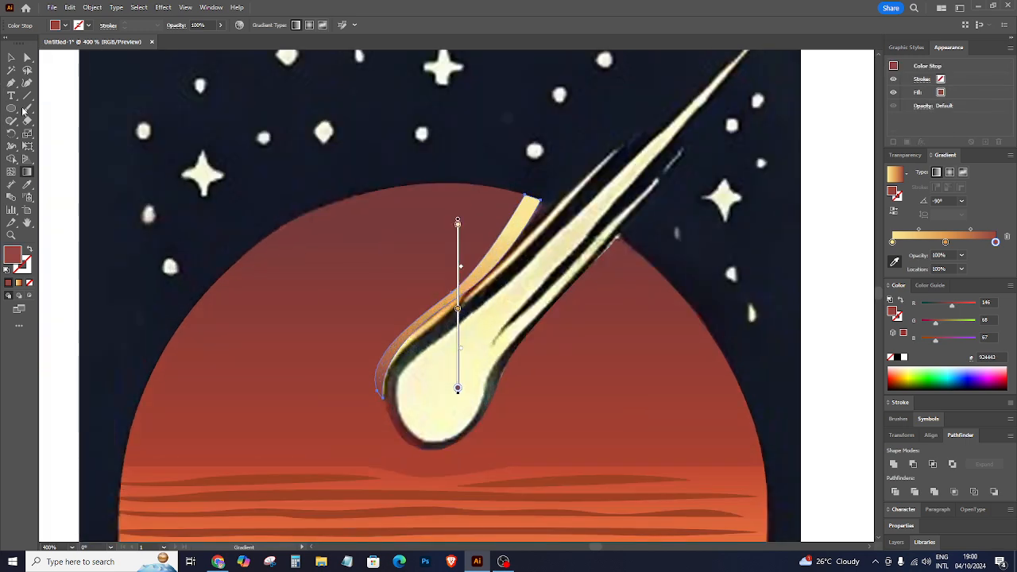
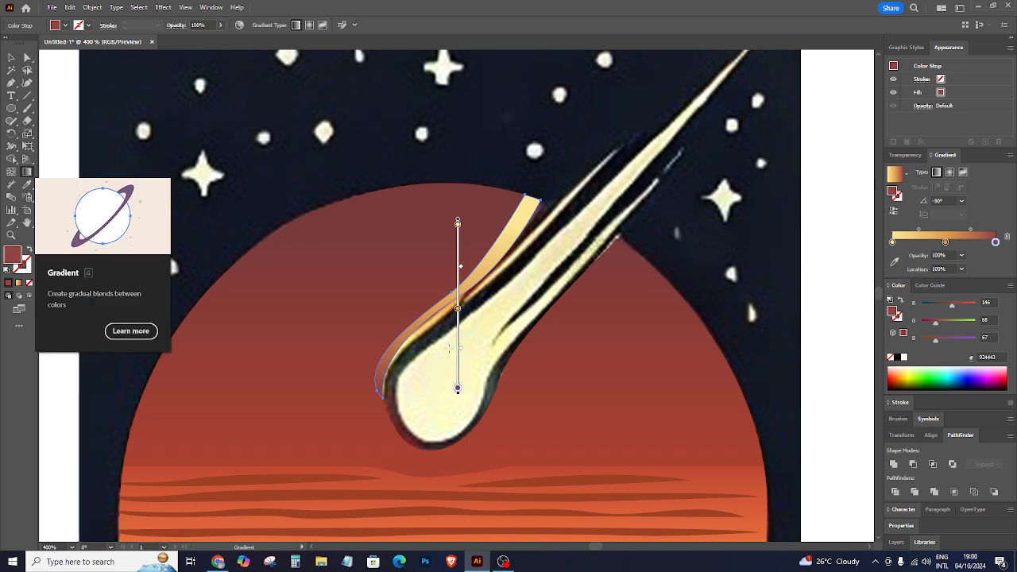
Redirect the edge sliver's gradient along its length, from pale yellow beside the comet head to dark red at the upper end.
left_click_drag(384, 385, 546, 213)
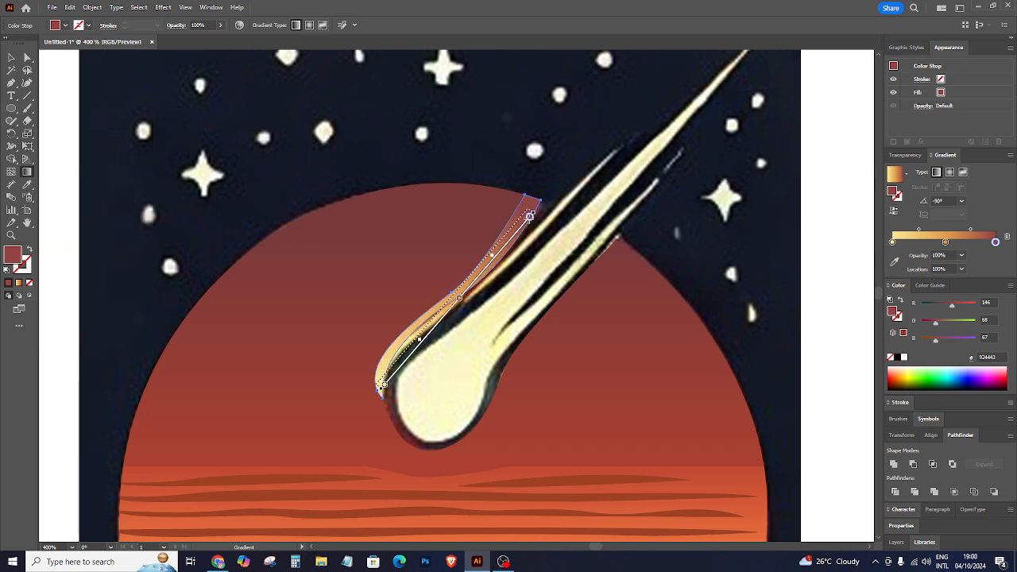
key("v")
key("ctrl+minus")
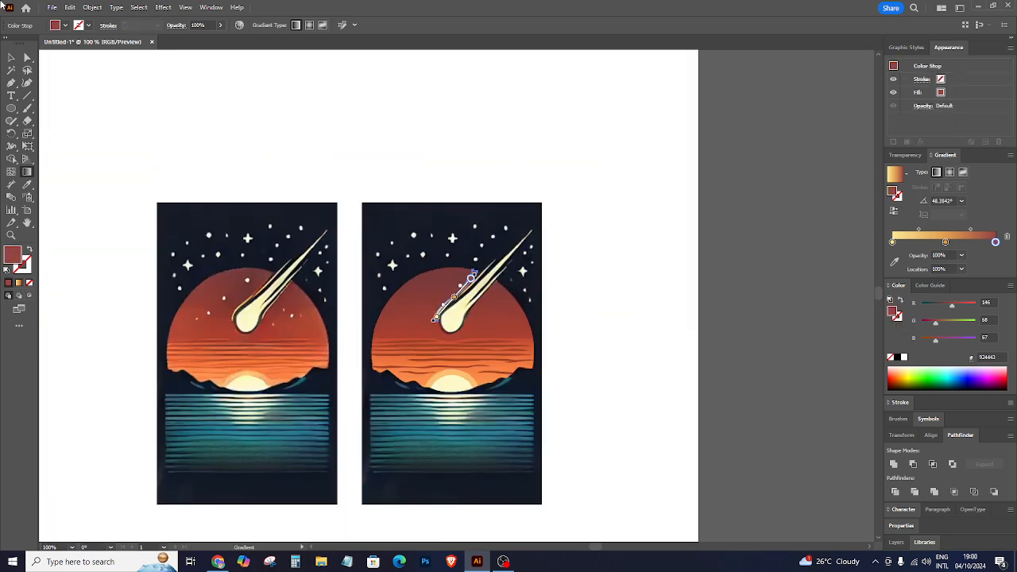
left_click(11, 59)
left_click(493, 96)
Trace the thin streak above the comet's tail with the Pen tool and fill it with pale cream sampled from the comet head.
key("ctrl+plus")
key("ctrl+plus")
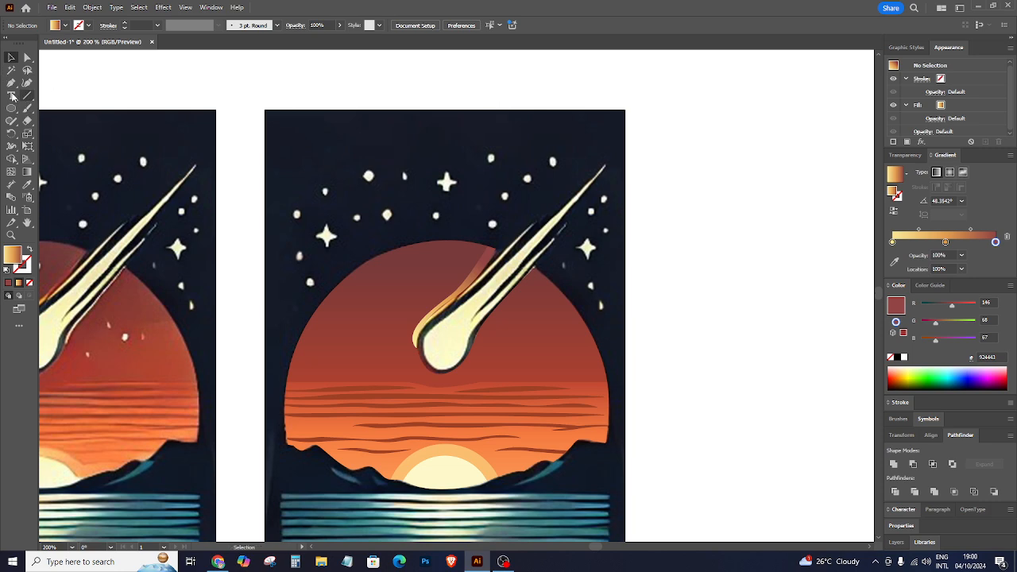
key("ctrl+plus")
key("ctrl+plus")
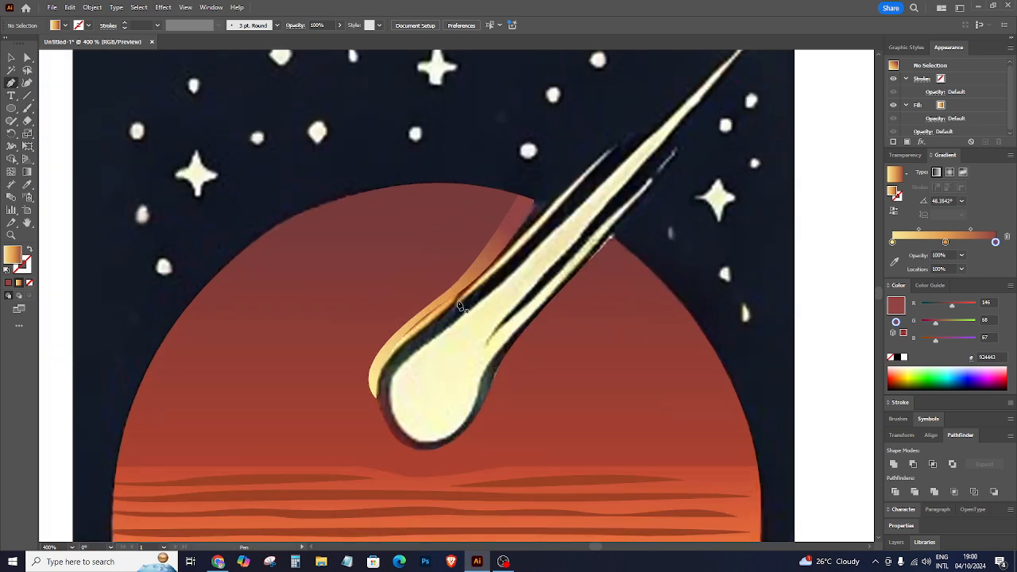
left_click(458, 305)
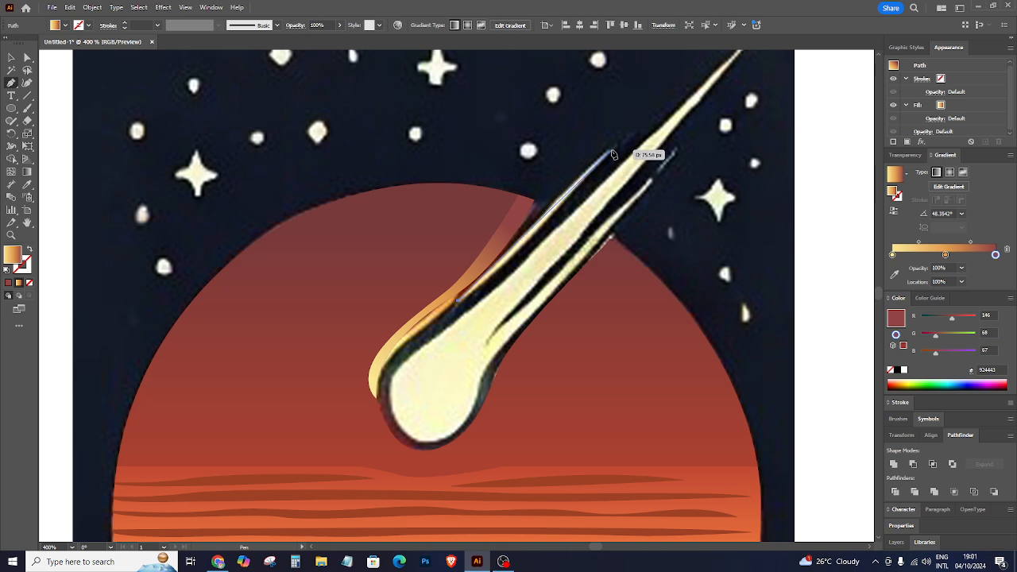
left_click_drag(614, 149, 651, 125)
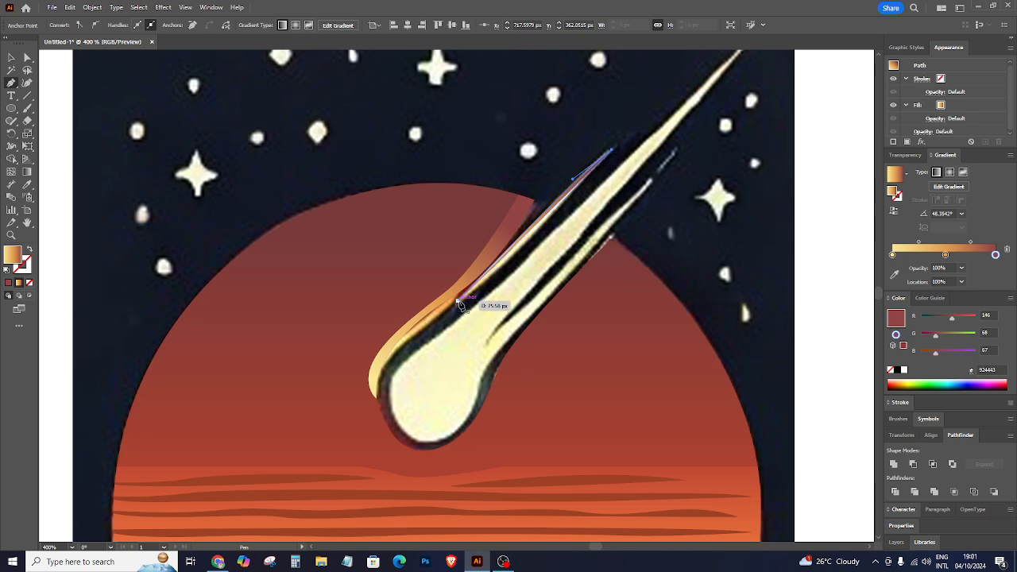
left_click_drag(419, 316, 421, 318)
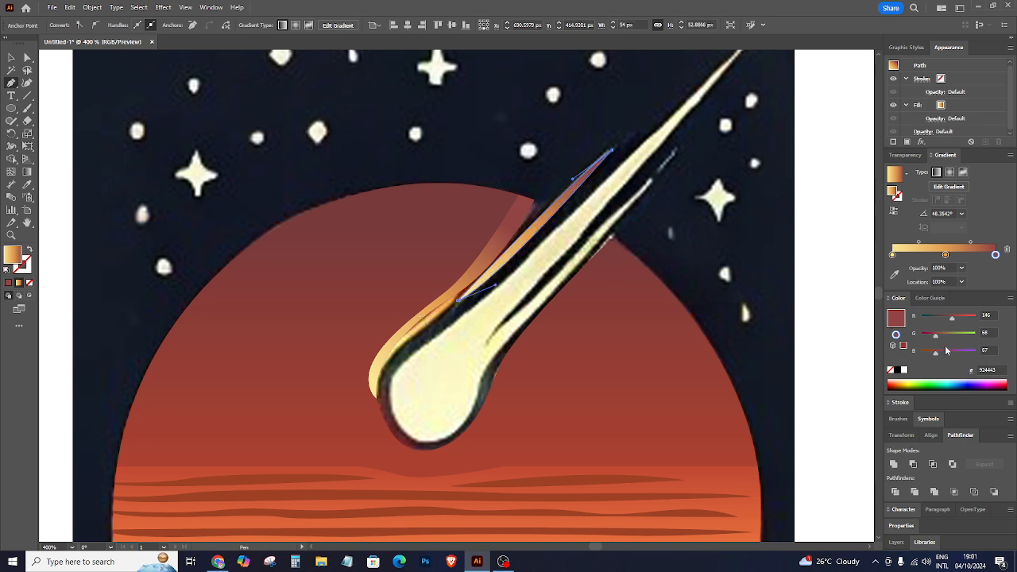
left_click(422, 339)
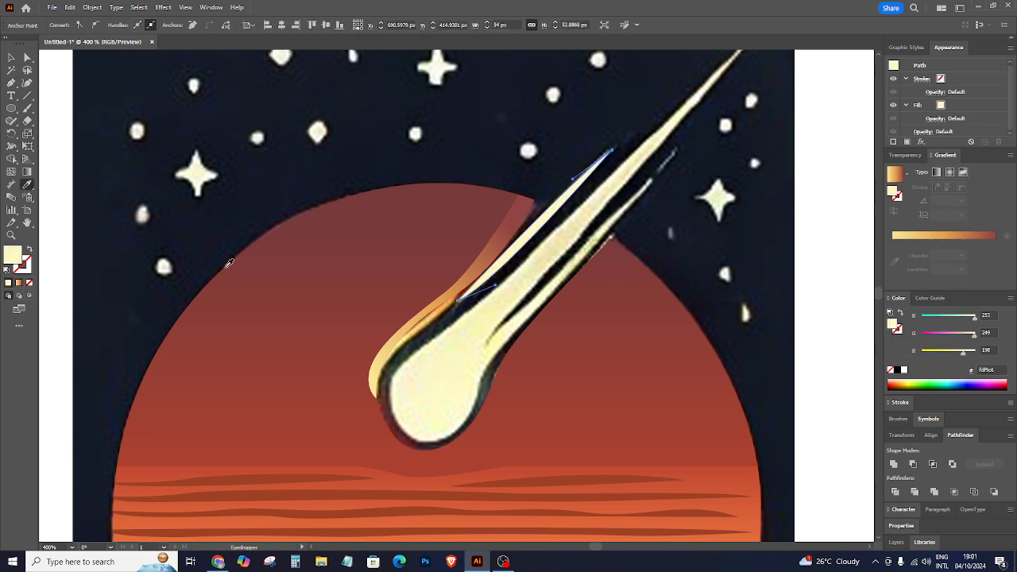
left_click(16, 58)
left_click(331, 127)
Start the comet outline at the tail tip, tracing its upper edge and rounded head with the fill set to none.
key("ctrl+minus")
key("ctrl+minus")
key("ctrl+plus")
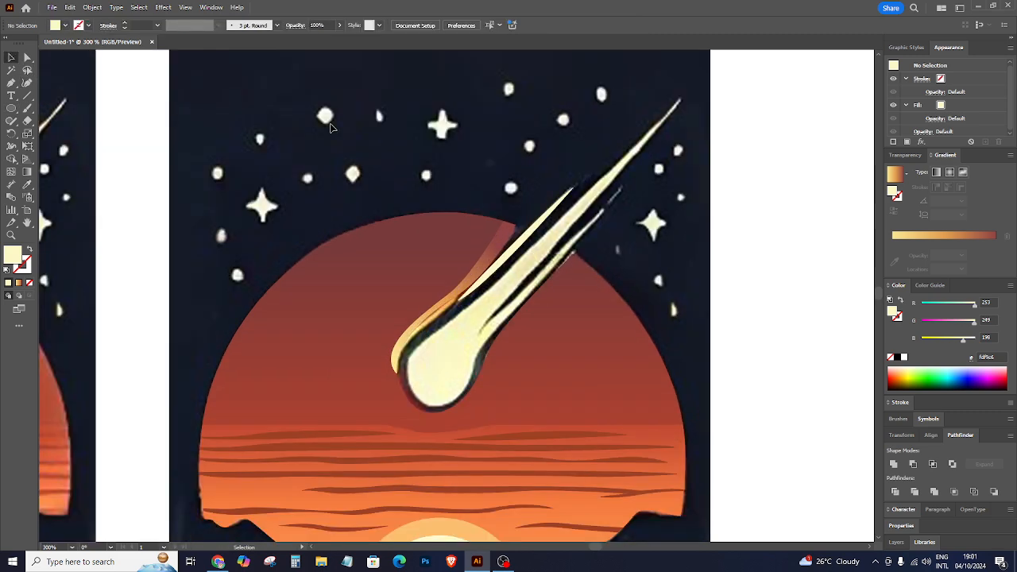
left_click(13, 83)
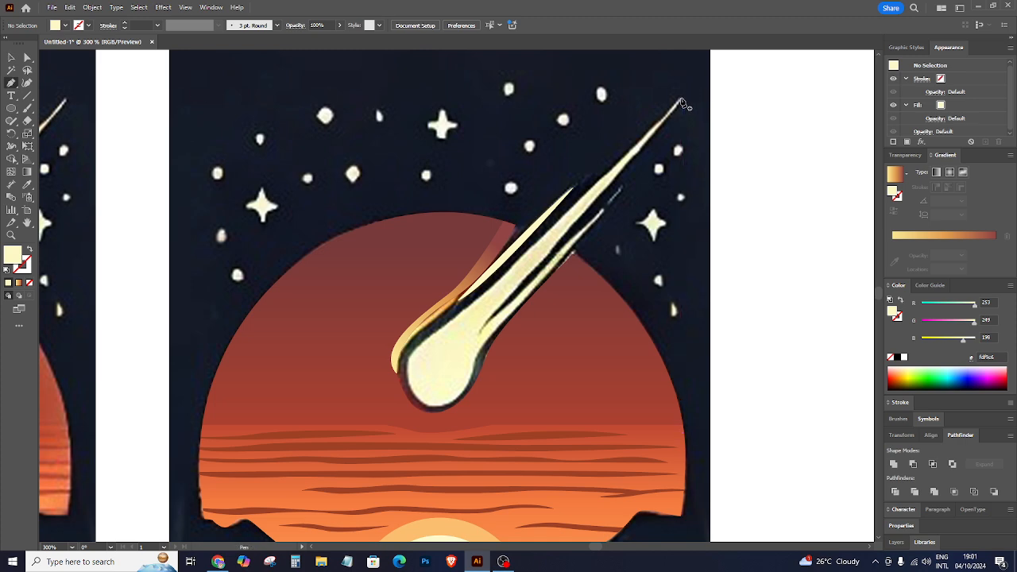
left_click(681, 102)
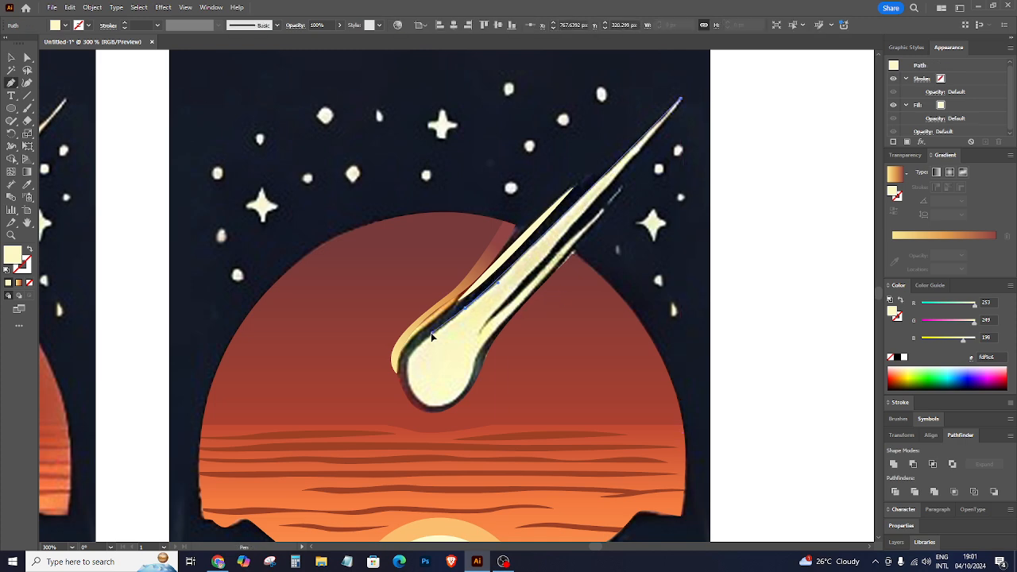
left_click_drag(431, 334, 426, 337)
left_click_drag(409, 372, 476, 359)
key("ctrl+z")
left_click(30, 283)
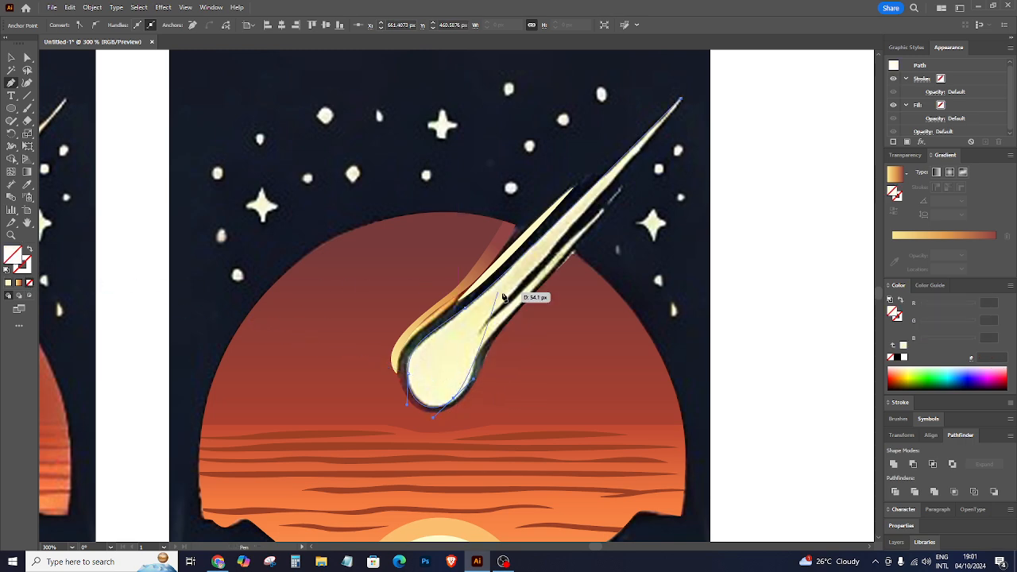
Trace the comet's lower tail prong and the inner notch, closing the outline at the tail tip.
left_click(490, 340)
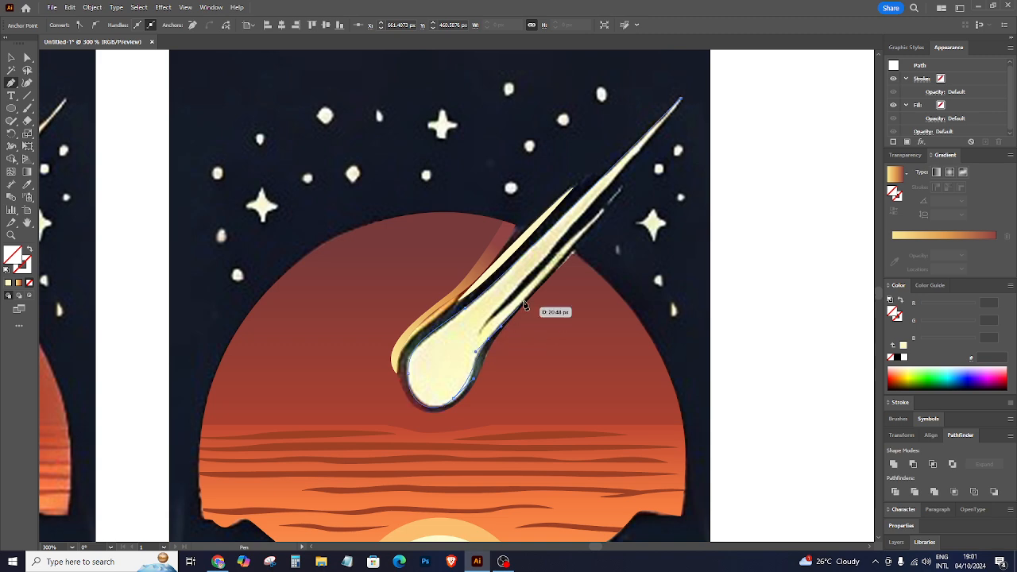
left_click(609, 208)
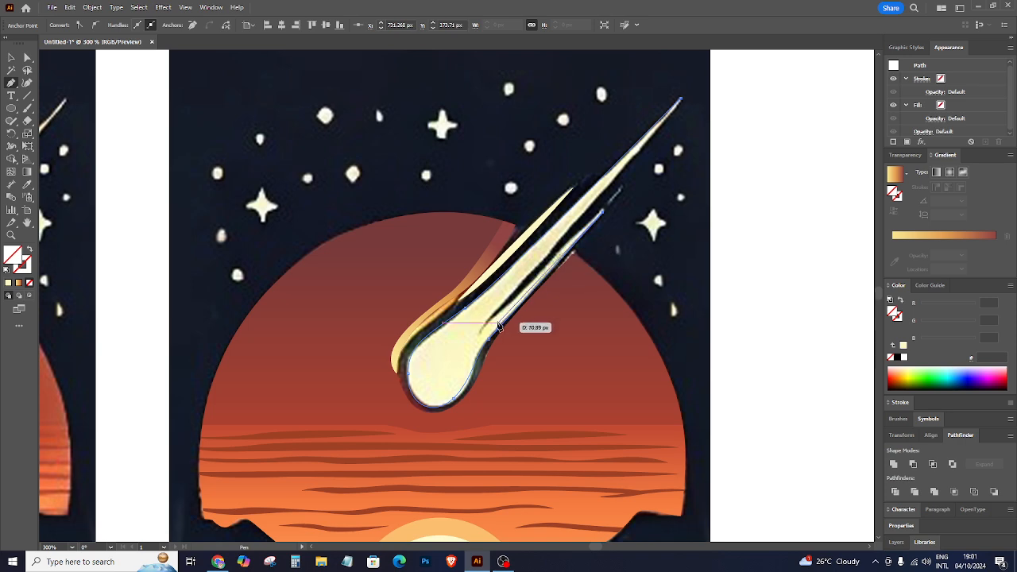
left_click_drag(481, 333, 471, 343)
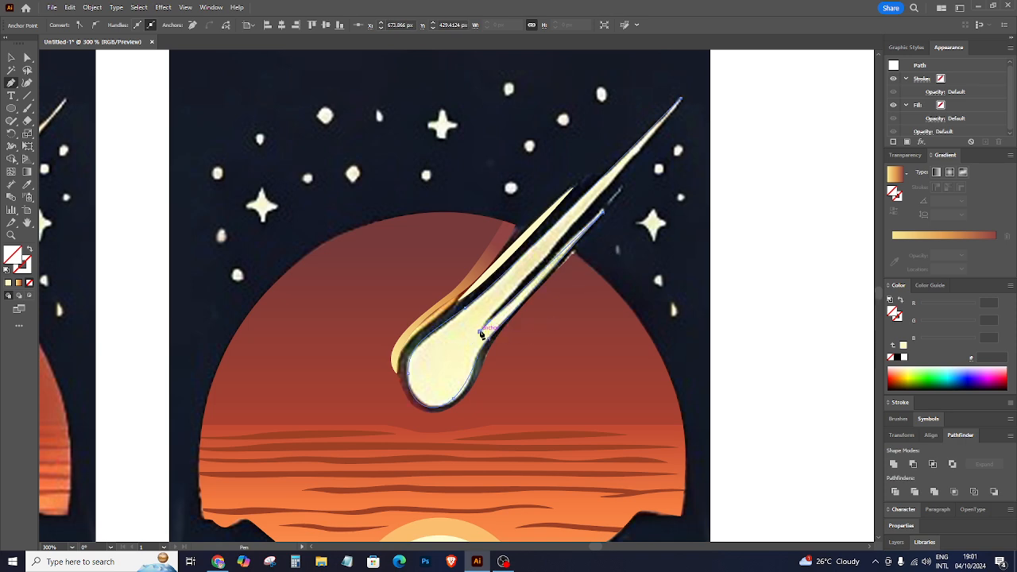
left_click(527, 283)
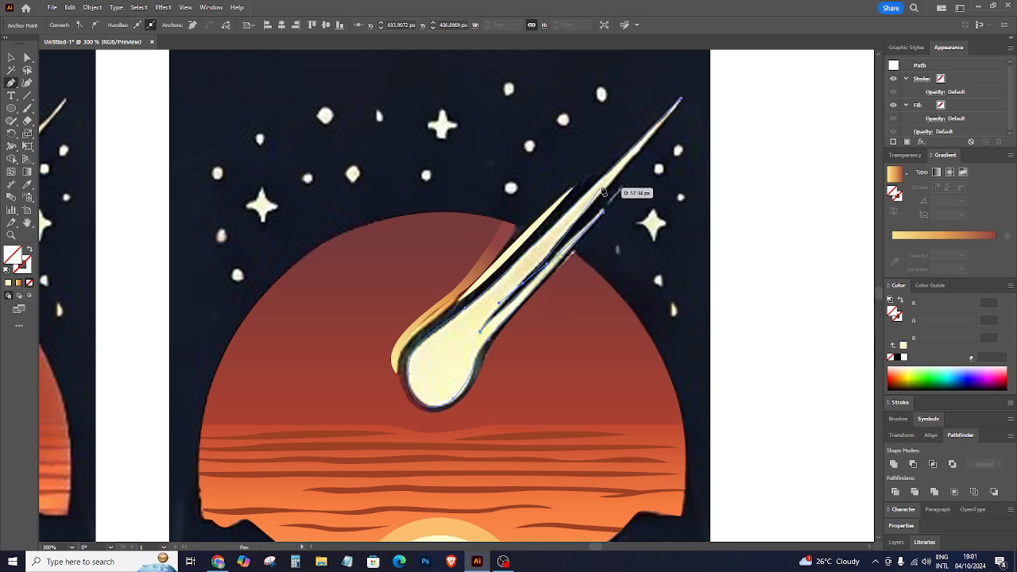
left_click(681, 100)
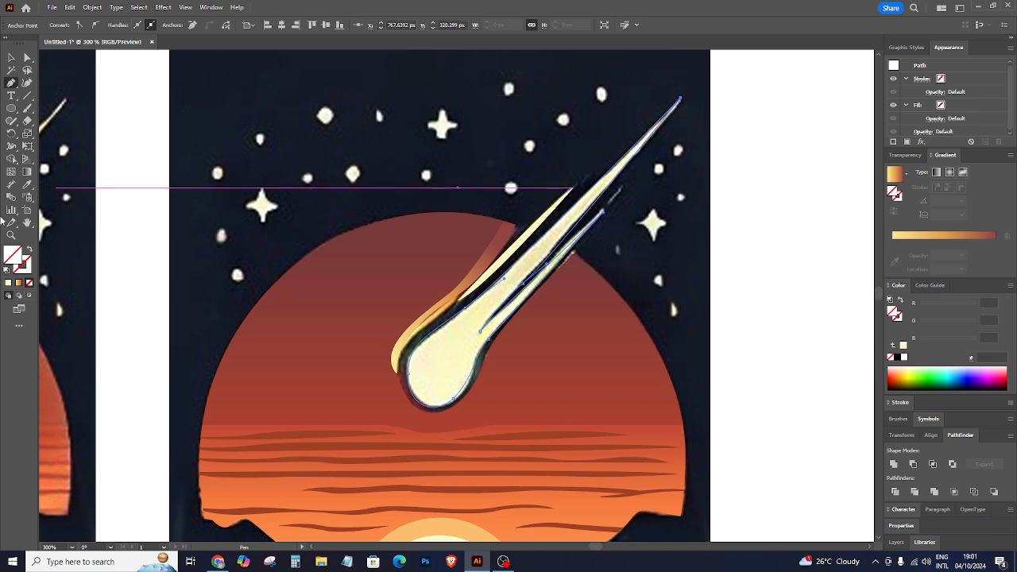
Fill the closed comet shape with the pale cream sampled from the thin upper streak, leaving nothing selected.
left_click(26, 185)
left_click(501, 268)
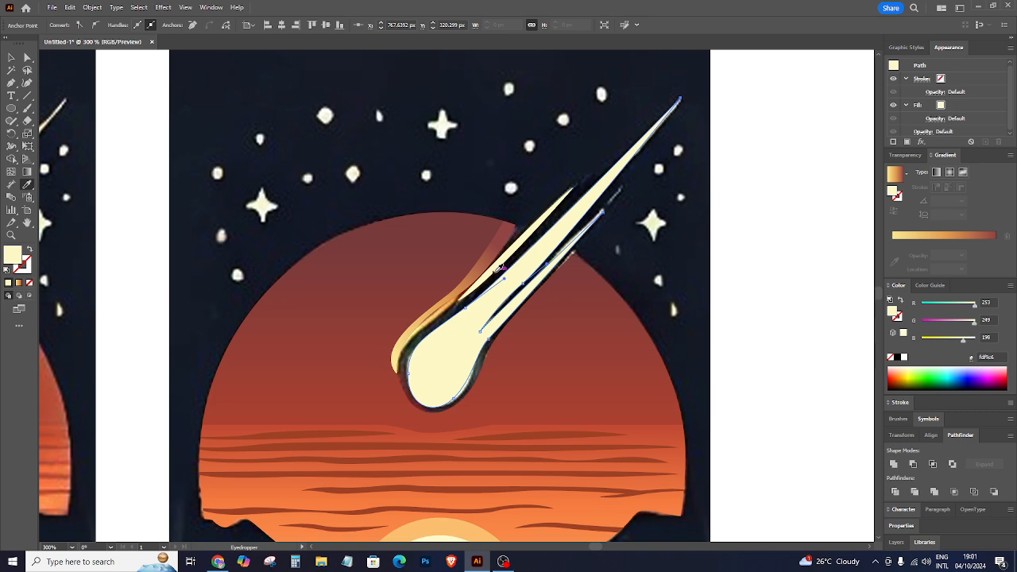
left_click(9, 57)
left_click(699, 287)
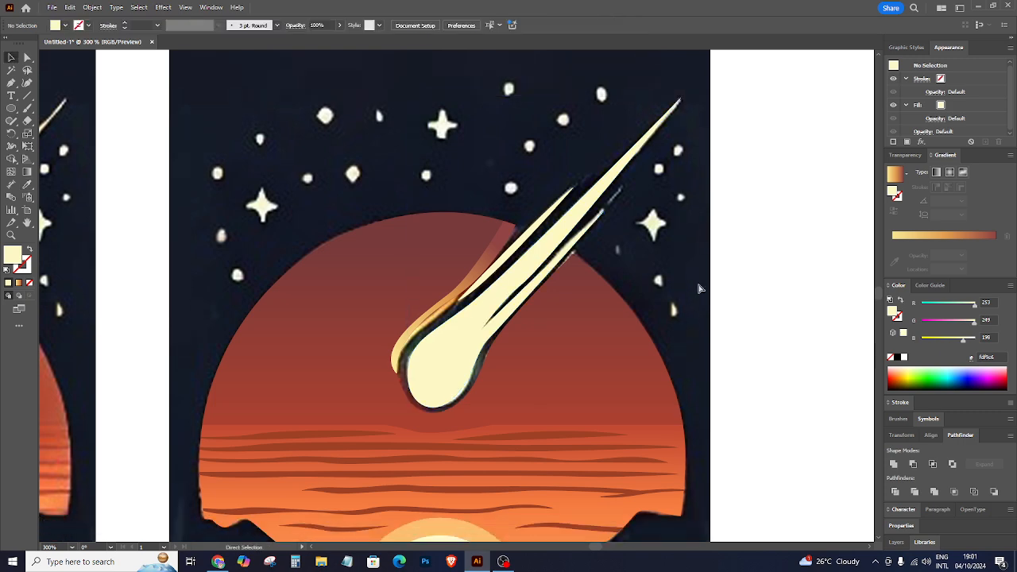
Group all traced sky, sun, cloud and comet shapes and move the group off the artboard, clear of the reference image.
key("ctrl+1")
left_click_drag(462, 321, 569, 401)
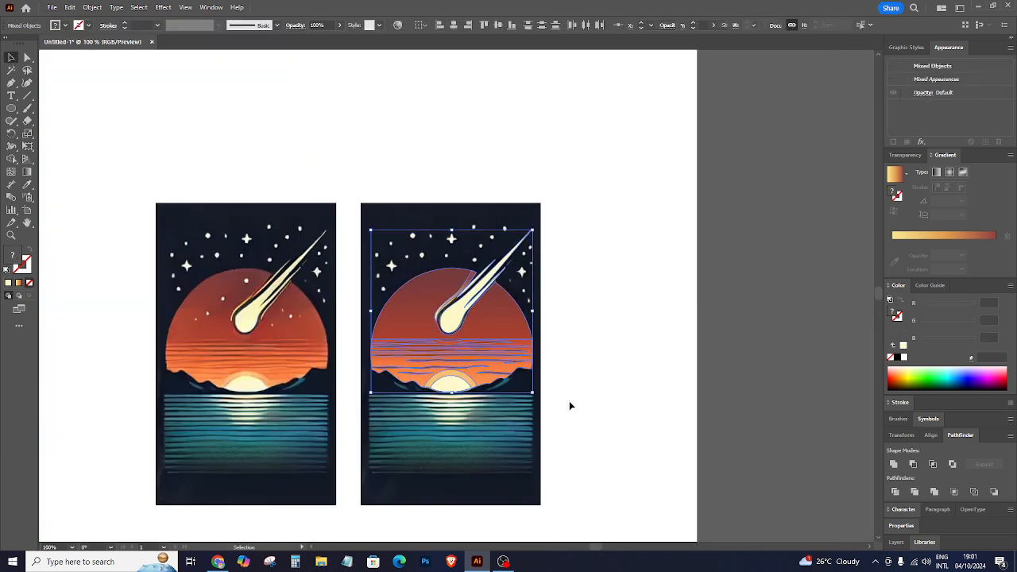
key("ctrl+g")
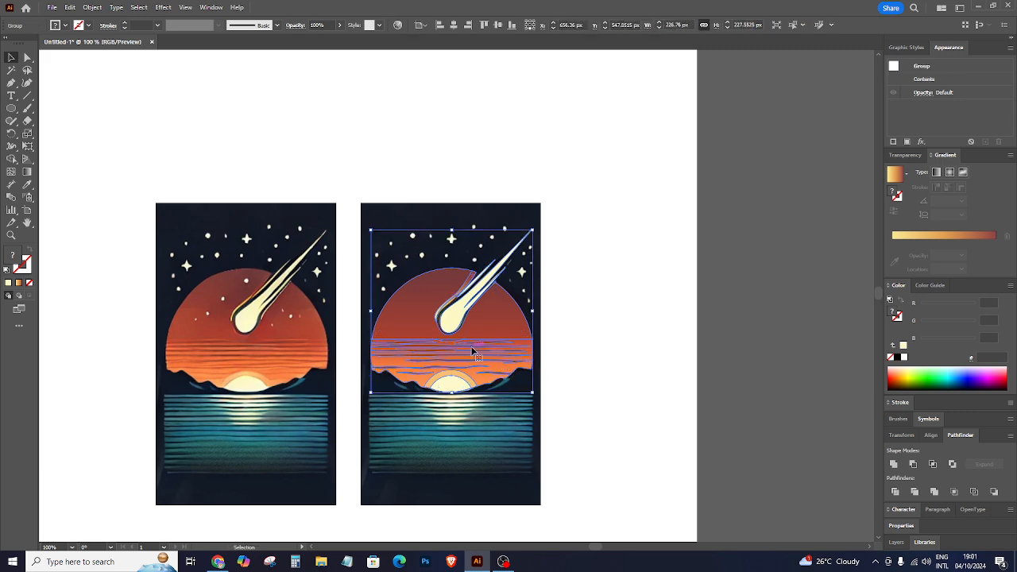
left_click_drag(472, 359, 820, 364)
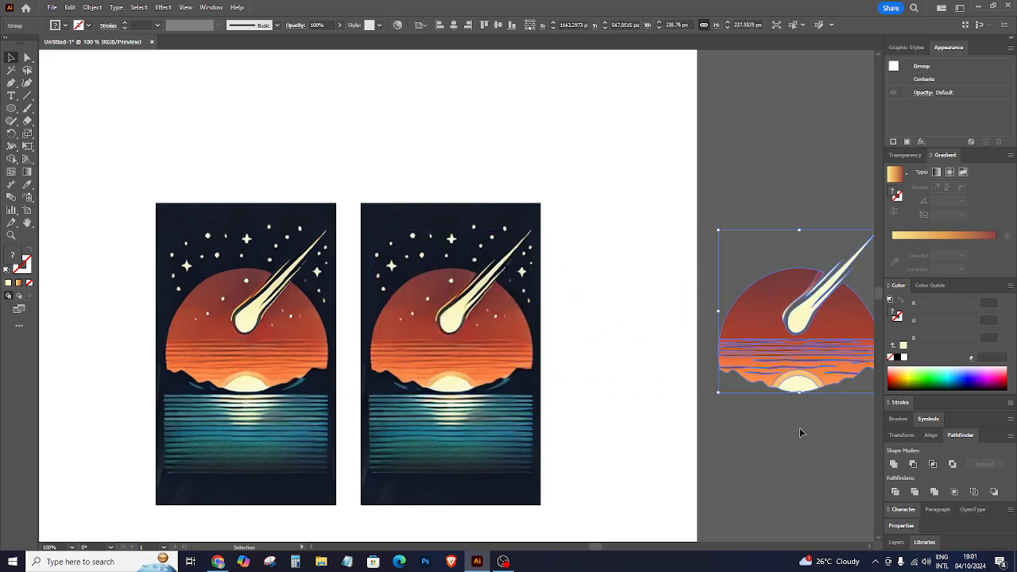
left_click(800, 428)
key("ctrl+minus")
key("ctrl+plus")
key("ctrl+plus")
key("ctrl+plus")
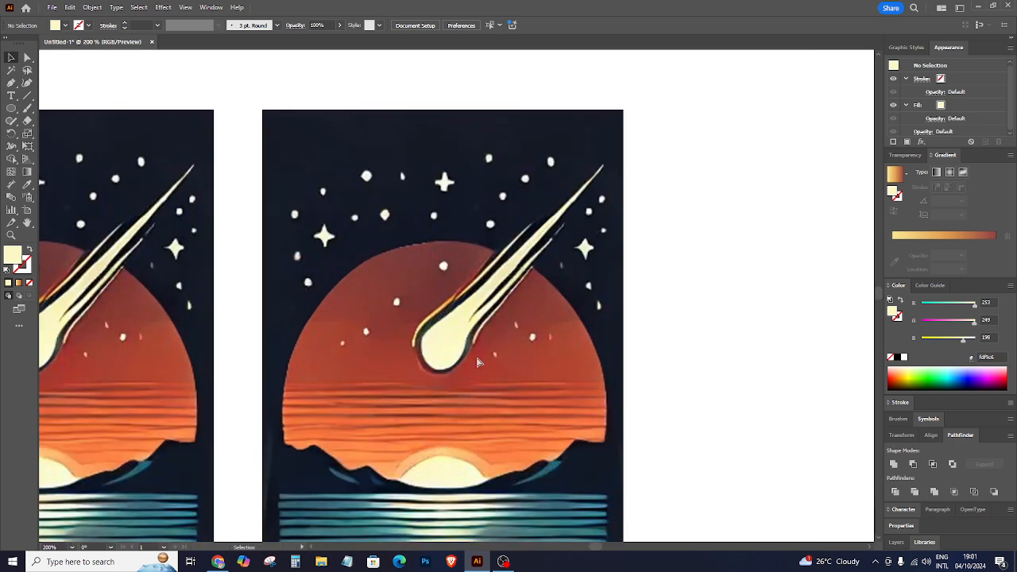
Examine the vector comet-and-sunset group parked beside the artboard and compare it with the reference images.
key("ctrl+plus")
key("ctrl+plus")
key("ctrl+minus")
key("ctrl+minus")
key("ctrl+minus")
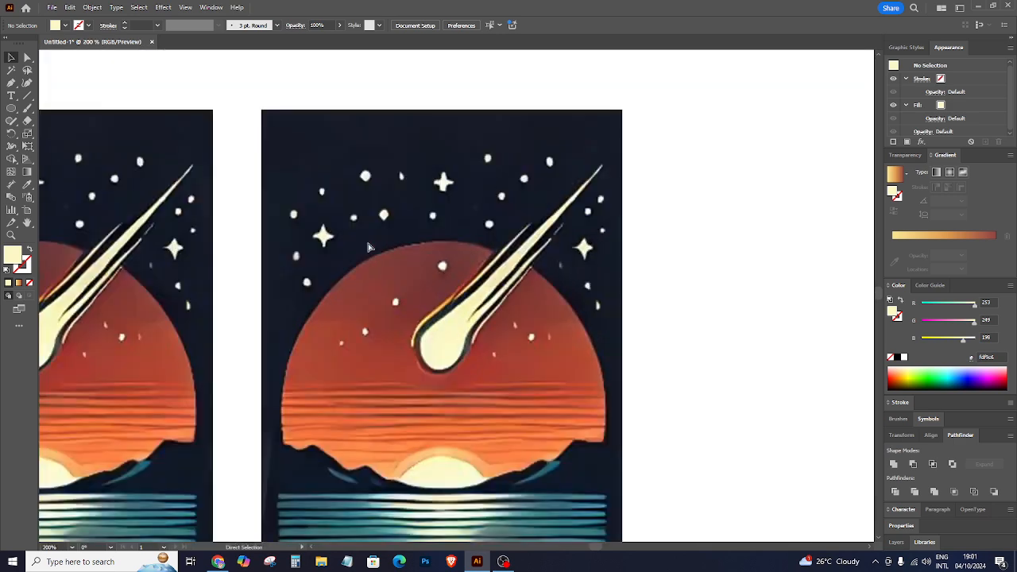
left_click_drag(595, 547, 612, 547)
left_click(512, 386)
scroll(512, 385, "up", 3)
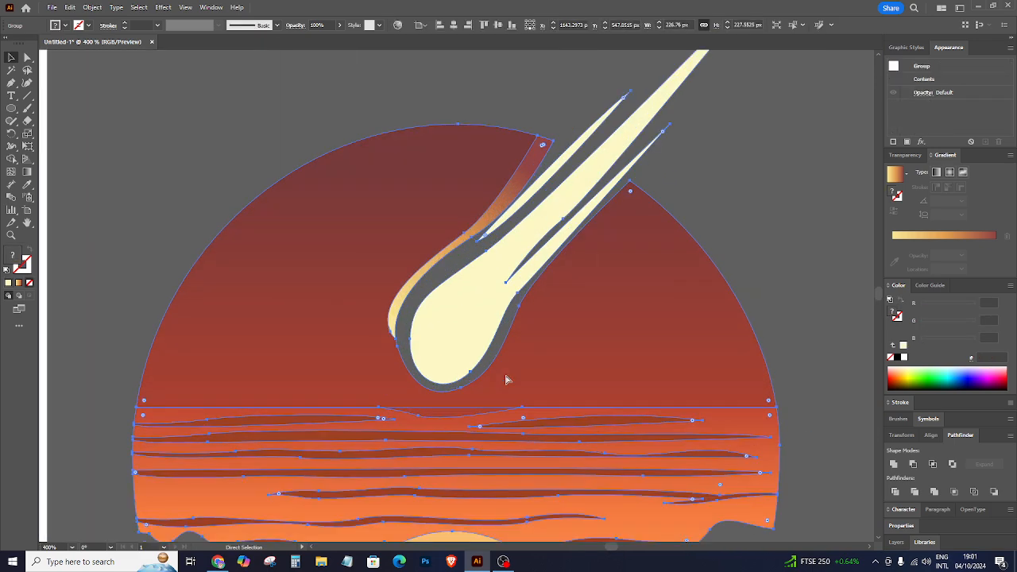
scroll(507, 382, "down", 4)
key("ctrl+minus")
key("ctrl+minus")
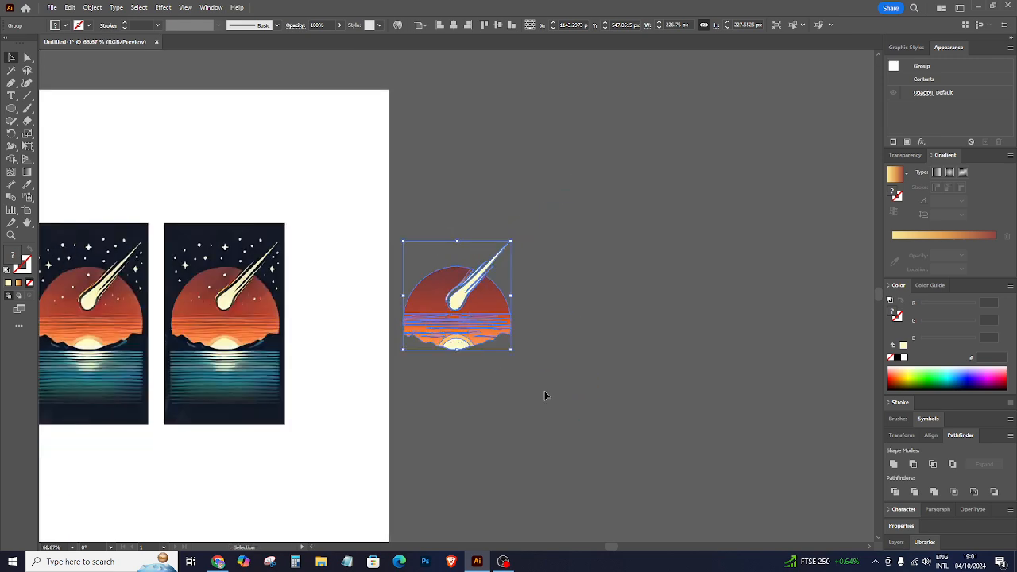
Return the vector comet-and-sunset group from beside the artboard onto the rightmost reference image and deselect it.
key("ctrl+z")
left_click(389, 363)
left_click(218, 317)
key("ctrl+plus")
key("ctrl+plus")
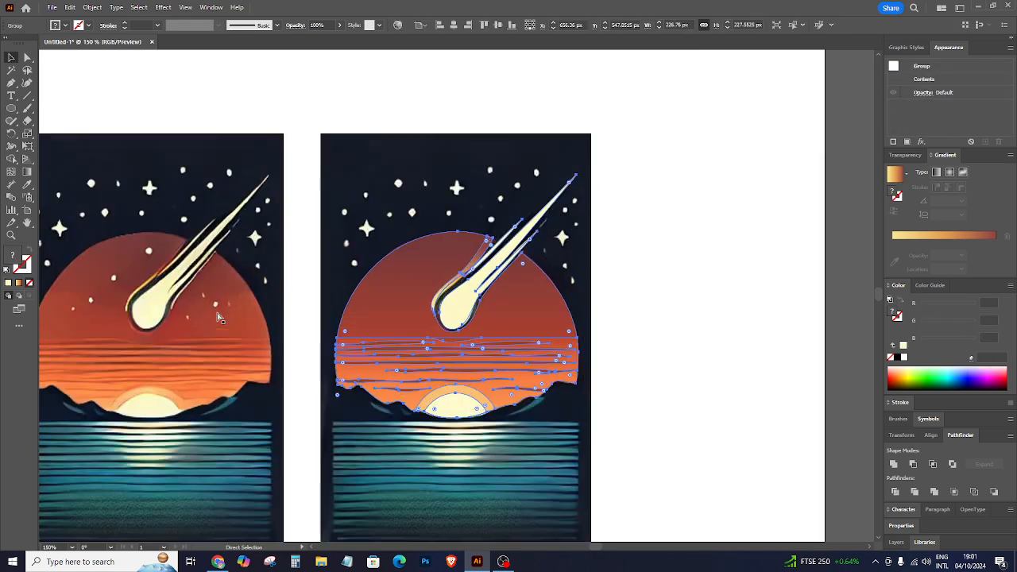
left_click(652, 309)
scroll(646, 311, "up", 1)
key("ctrl+plus")
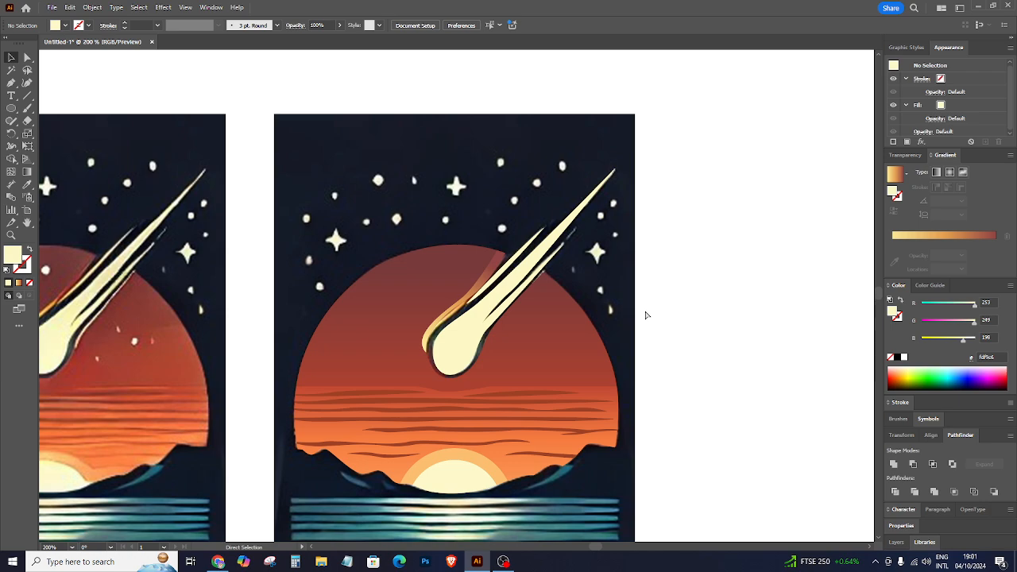
key("ctrl+s")
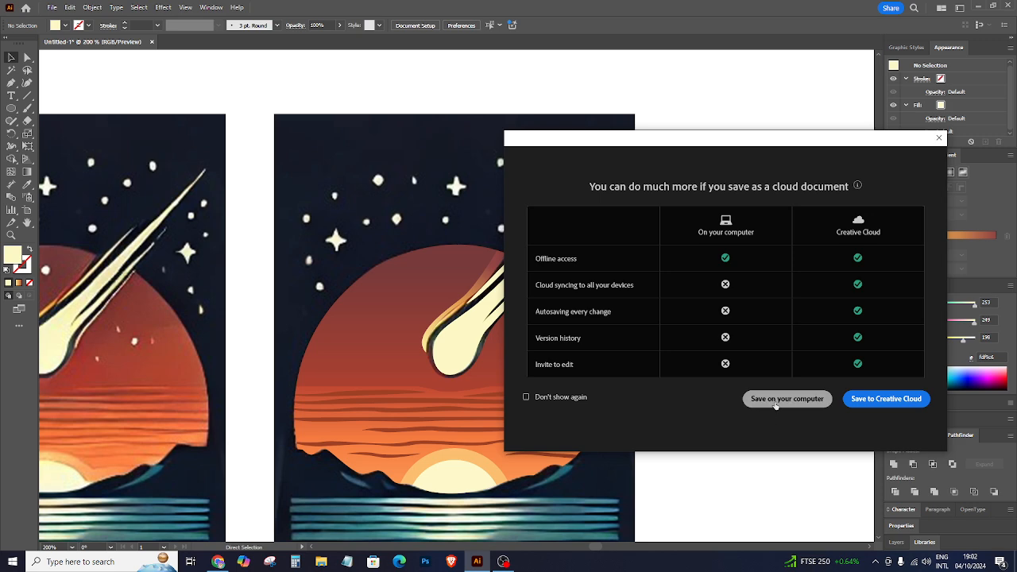
left_click(938, 137)
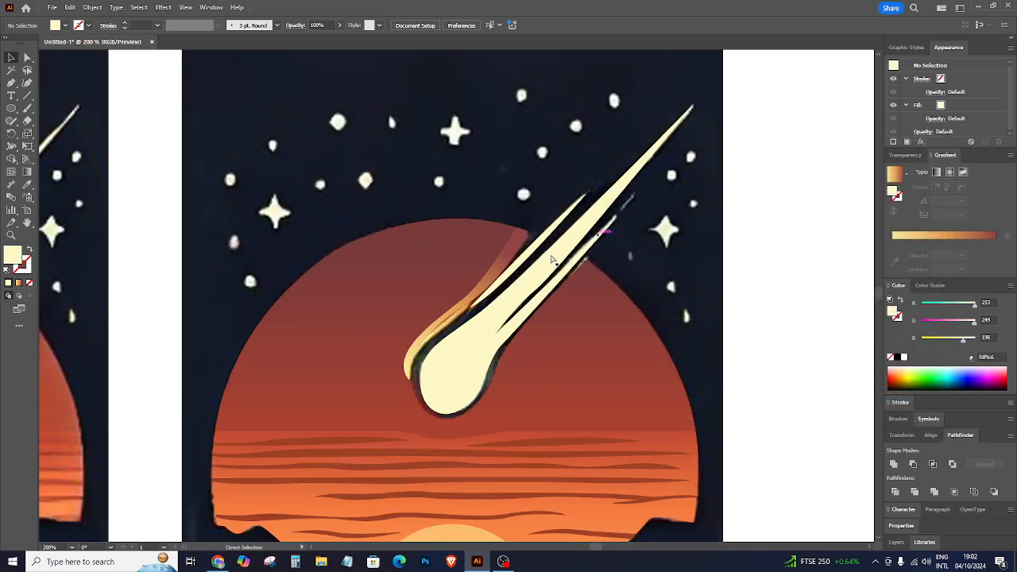
key("ctrl+equal")
left_click(504, 562)
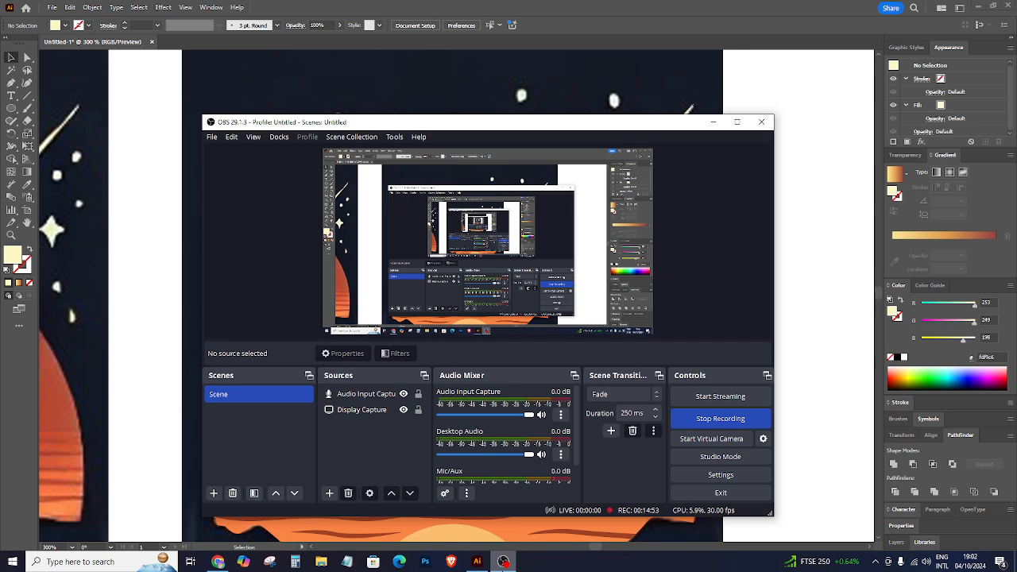
left_click(503, 562)
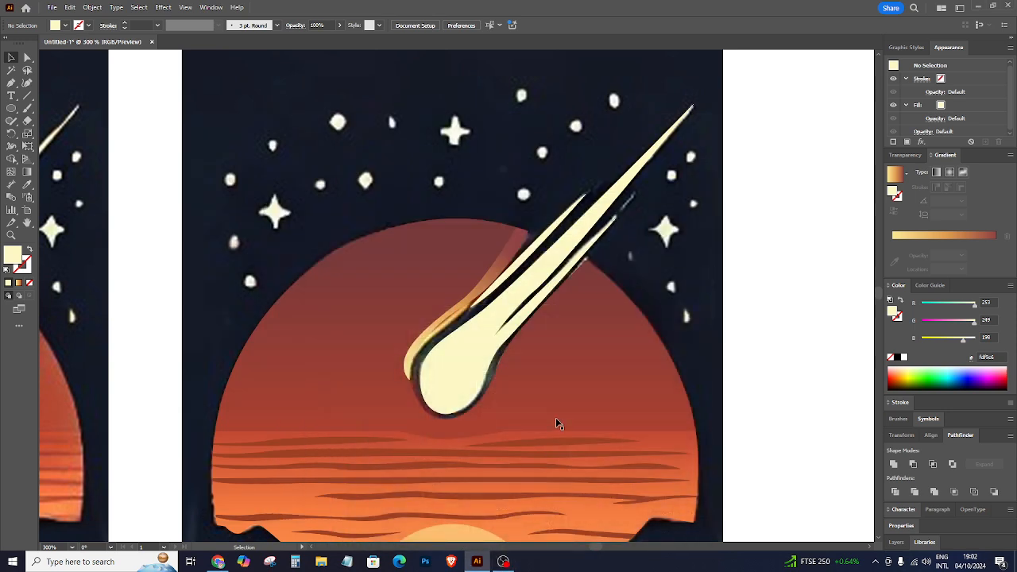
Draw a cream four-pointed star about 51 px wide in the upper sky near the leftmost reference star.
scroll(125, 267, "up", 3)
left_click_drag(15, 115, 49, 156)
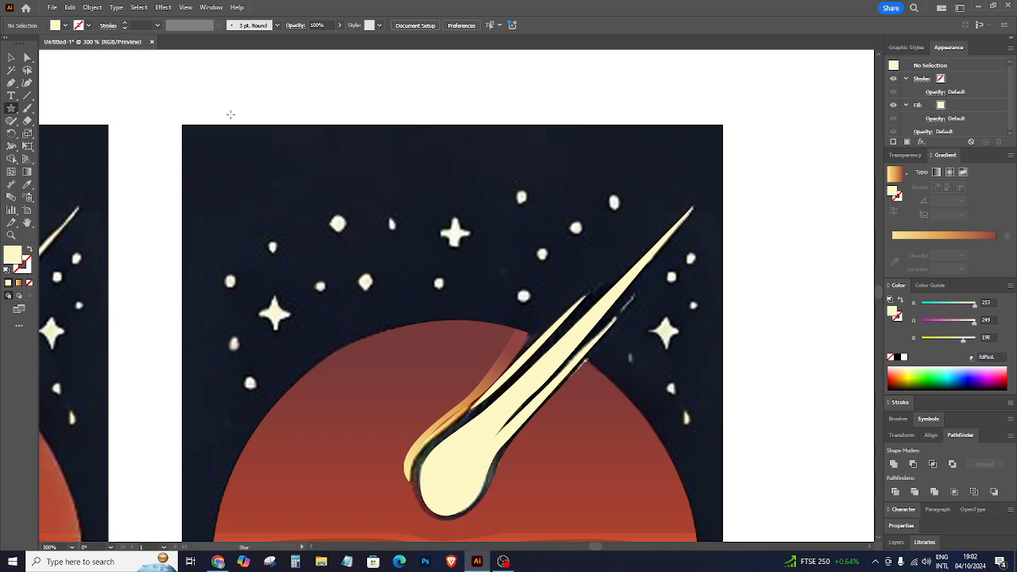
left_click_drag(268, 90, 315, 132)
key("ctrl+z")
left_click_drag(299, 270, 325, 297)
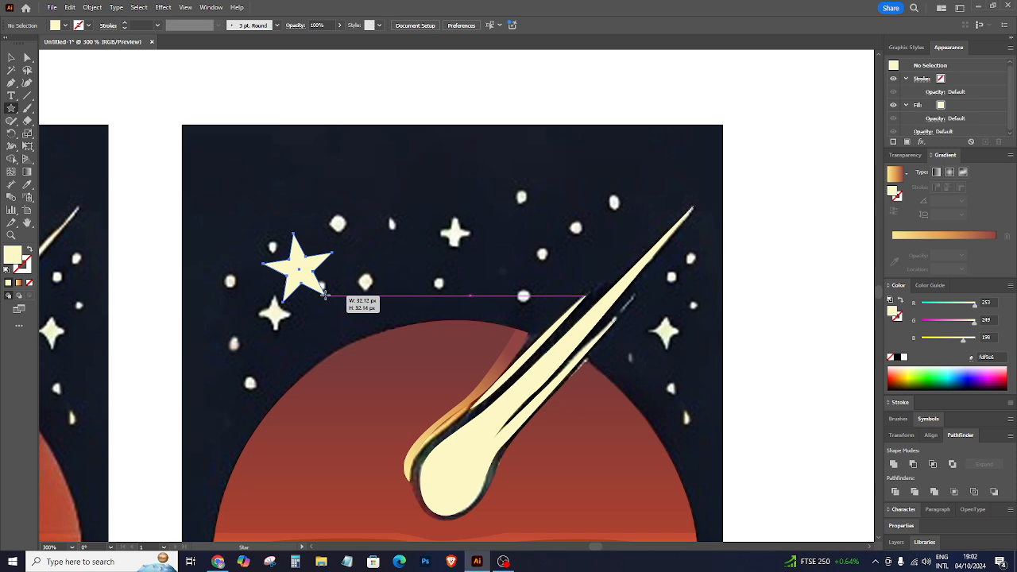
key("Down")
left_click_drag(325, 296, 294, 324)
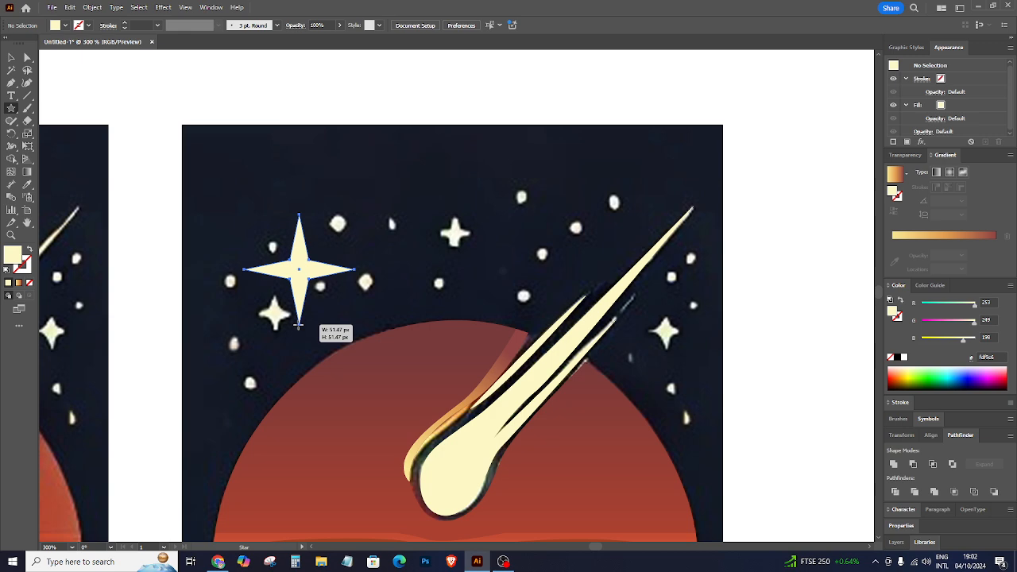
left_click_drag(298, 324, 298, 324)
key("v")
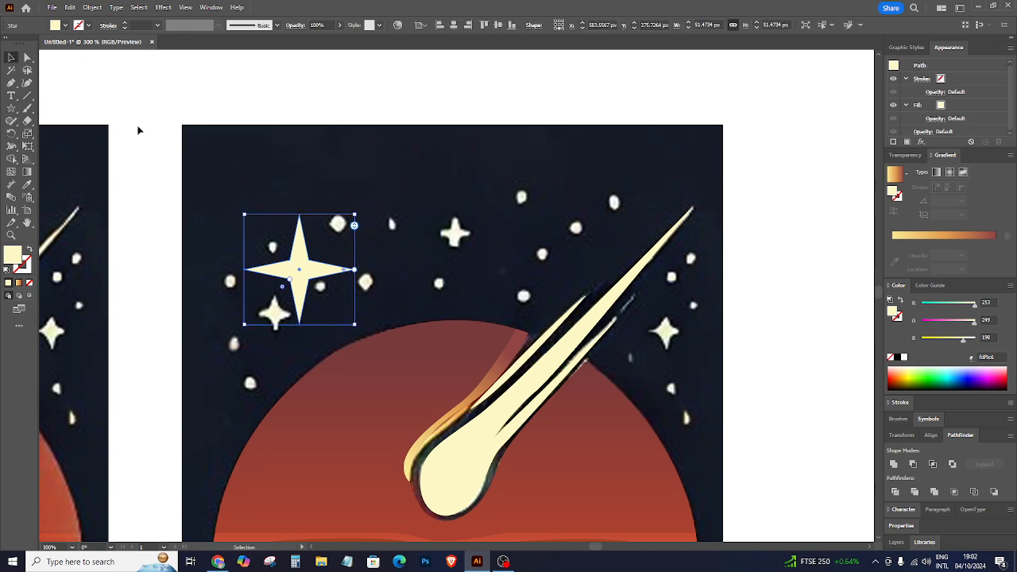
Scale the four-pointed star down to about 18 px wide and place it just beside the leftmost reference star.
left_click_drag(358, 217, 311, 315)
key("ctrl+plus")
key("ctrl+plus")
key("ctrl+plus")
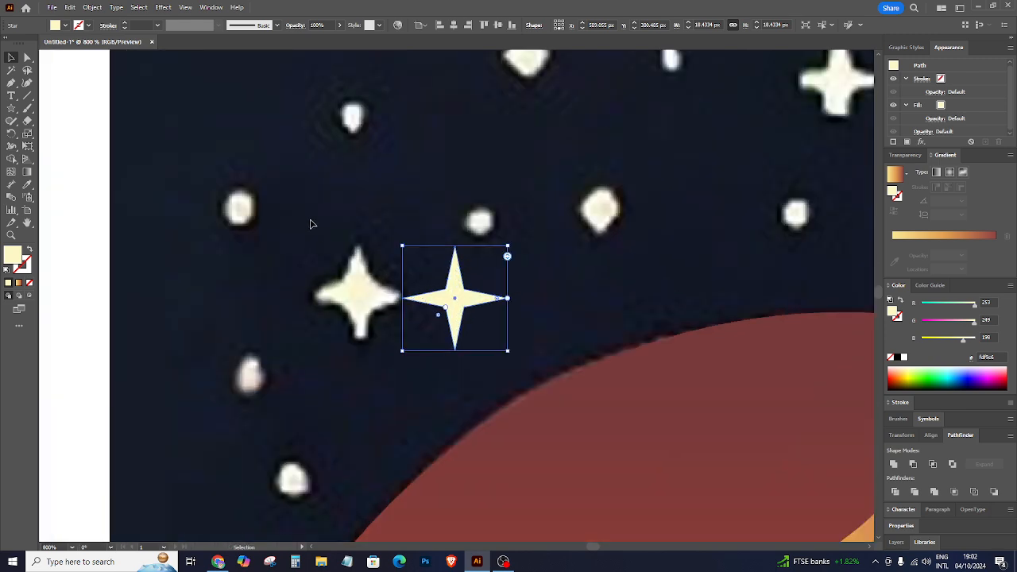
Round the four inner corners of the star to a radius of about 4.5 px.
left_click(28, 62)
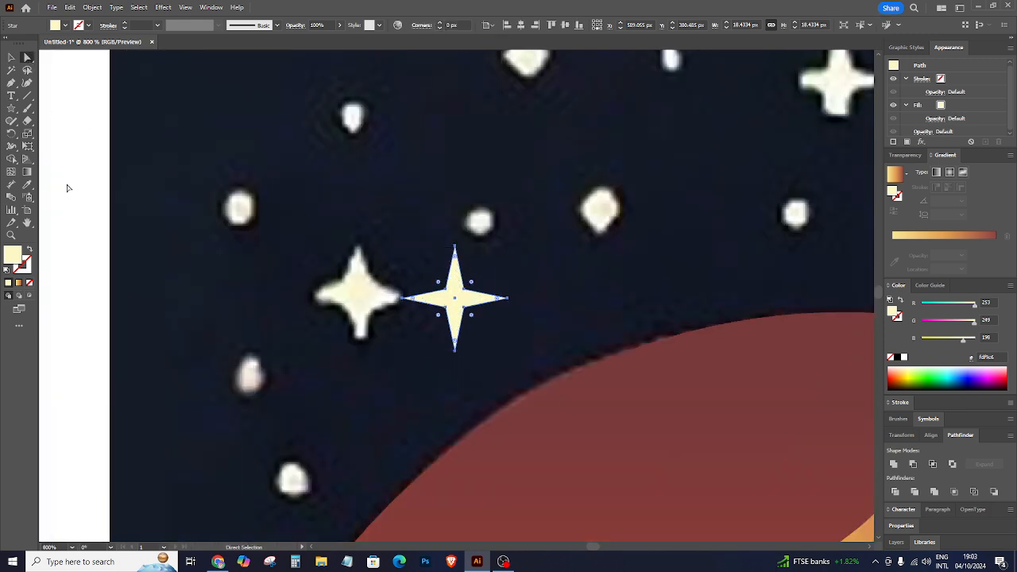
left_click(453, 299)
left_click_drag(454, 298, 447, 292)
left_click(445, 290, "shift")
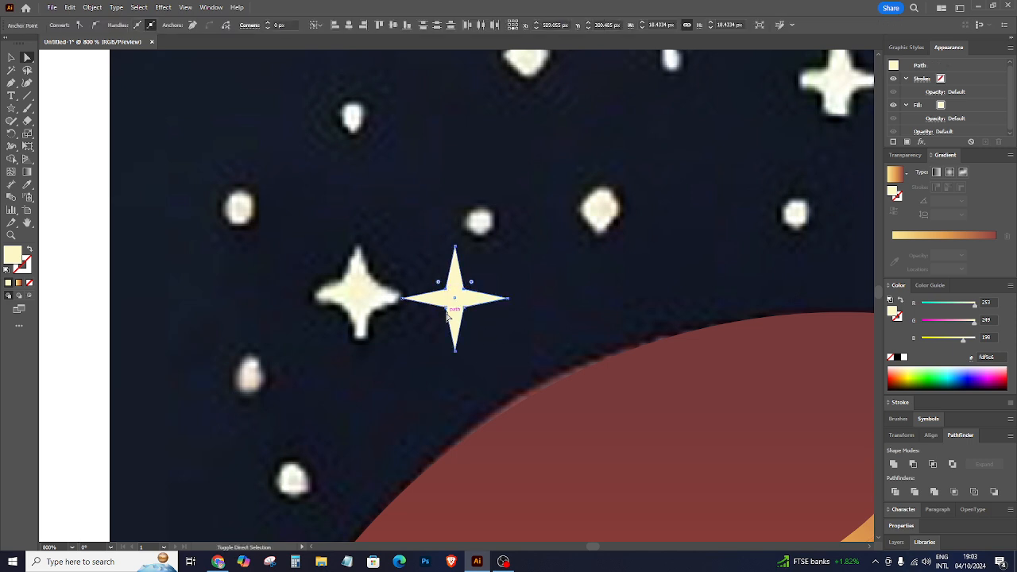
left_click(449, 314, "shift")
mouse_move(472, 316)
left_mouse_down()
mouse_move(484, 329)
mouse_move(479, 317)
left_mouse_up()
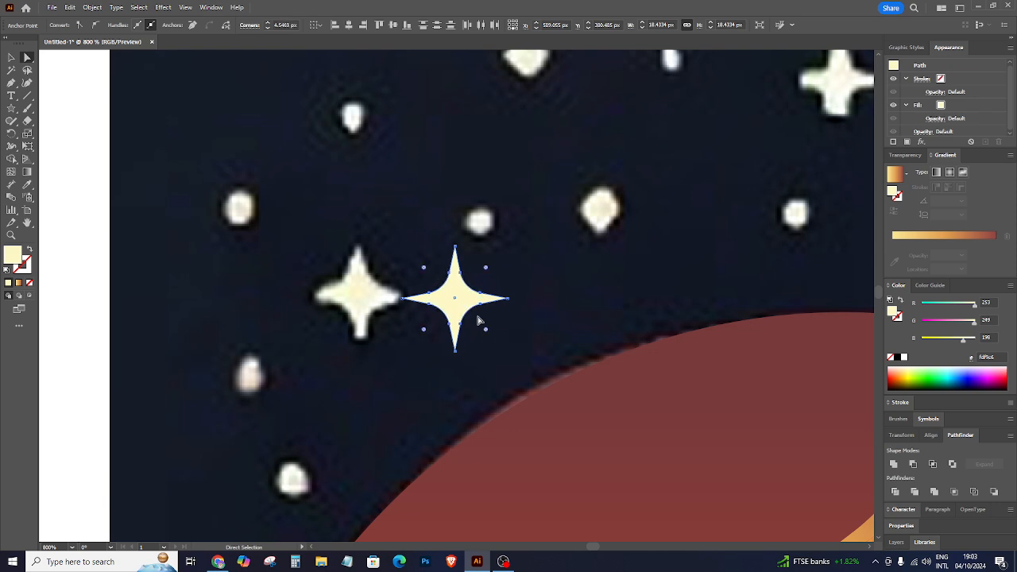
Slightly round the four outer tips of the star.
left_click(457, 248)
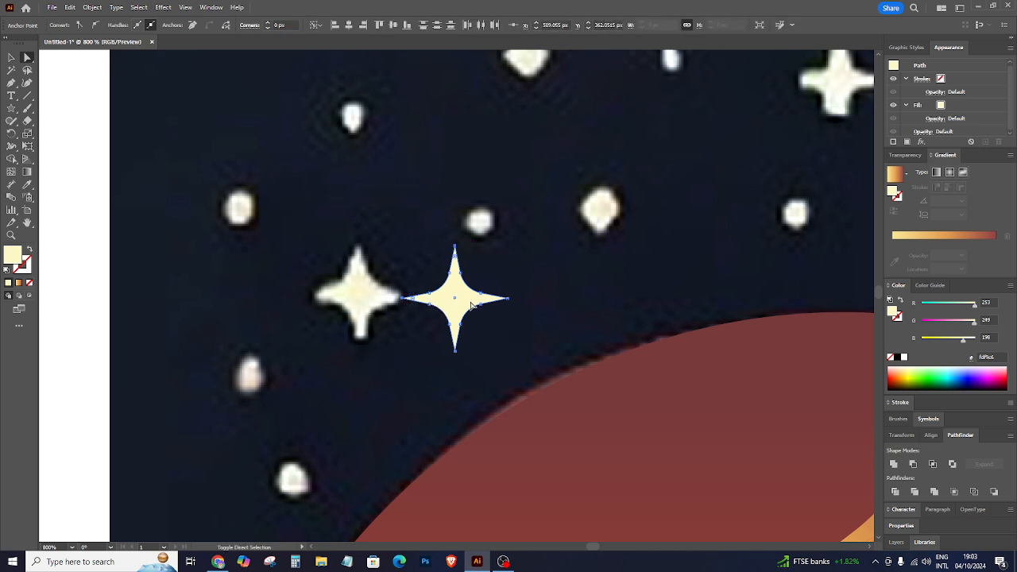
left_click(472, 304)
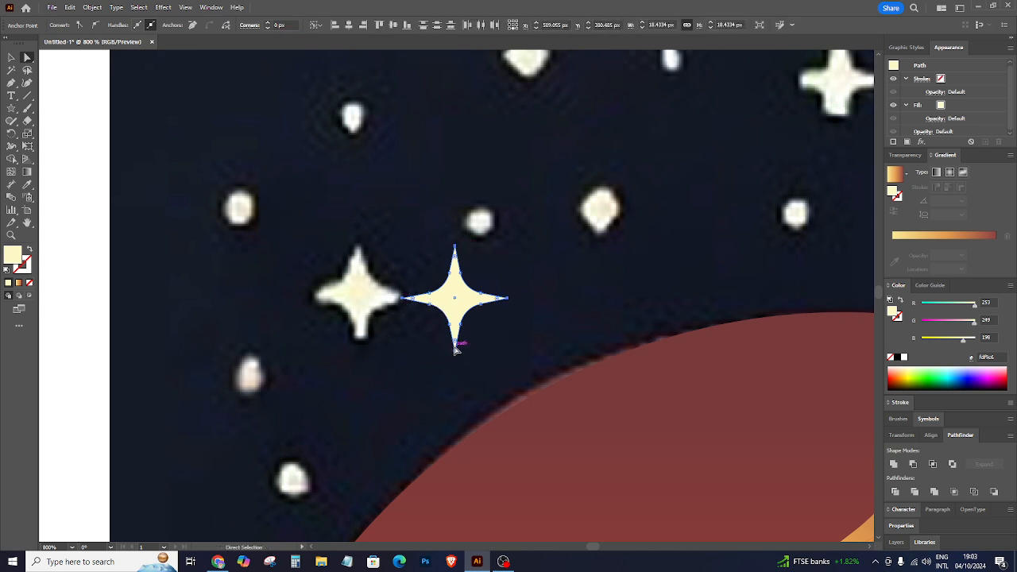
left_click_drag(457, 347, 454, 344)
Move the rounded star onto the leftmost four-pointed star of the reference image and deselect it.
left_click(14, 58)
left_click_drag(458, 296, 365, 296)
key("ctrl+minus")
key("ctrl+minus")
key("ctrl+minus")
key("ctrl+minus")
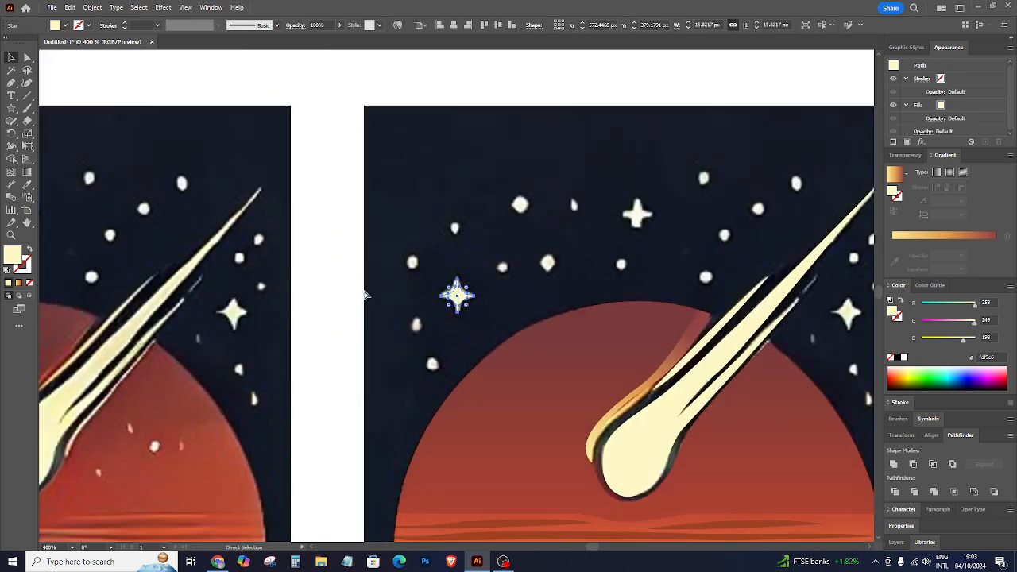
left_click(397, 252)
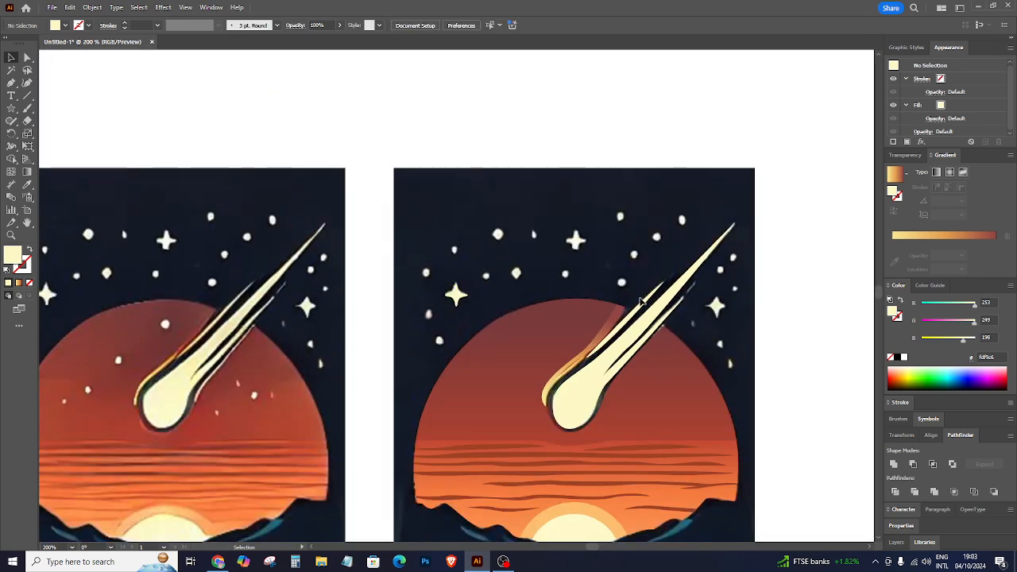
Duplicate the four-pointed star onto the reference stars at the top centre and to the right of the comet.
left_click(455, 296)
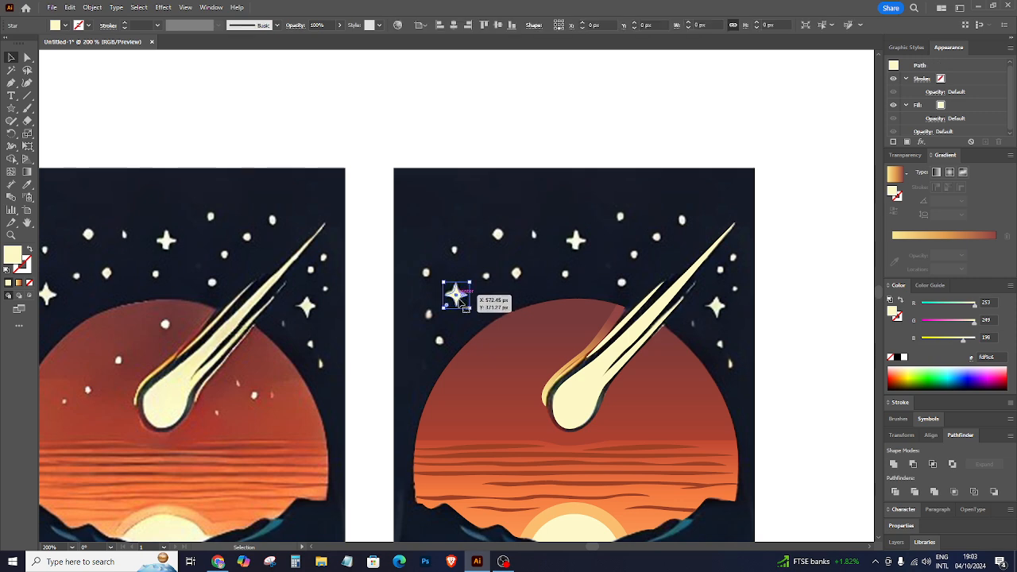
left_click_drag(457, 299, 717, 305)
left_click(629, 230)
left_click(602, 242)
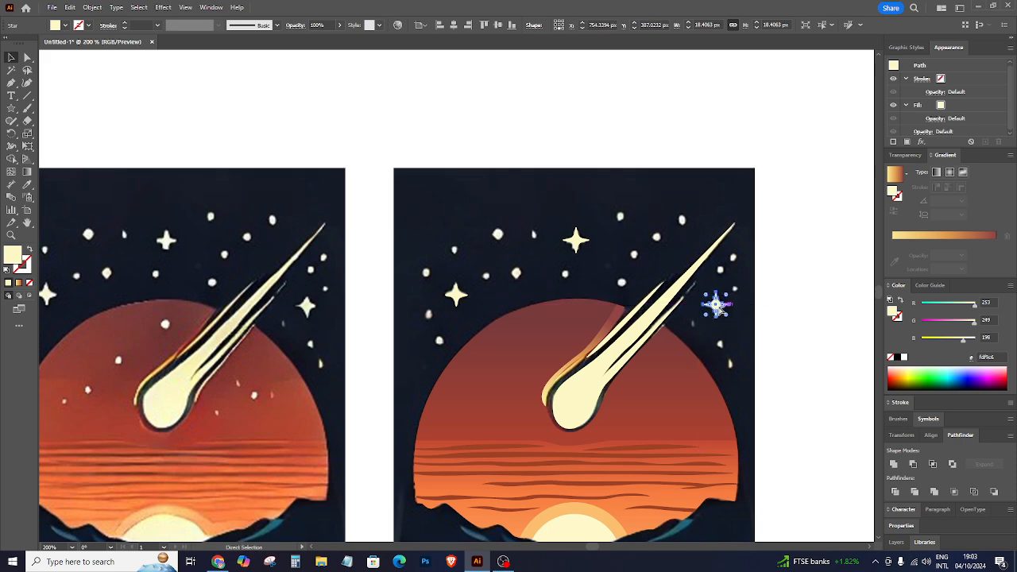
Increase the rounding of the inner corners on the star copy to the right of the comet.
key("ctrl+plus")
key("ctrl+plus")
key("ctrl+plus")
key("ctrl+plus")
left_click(25, 57)
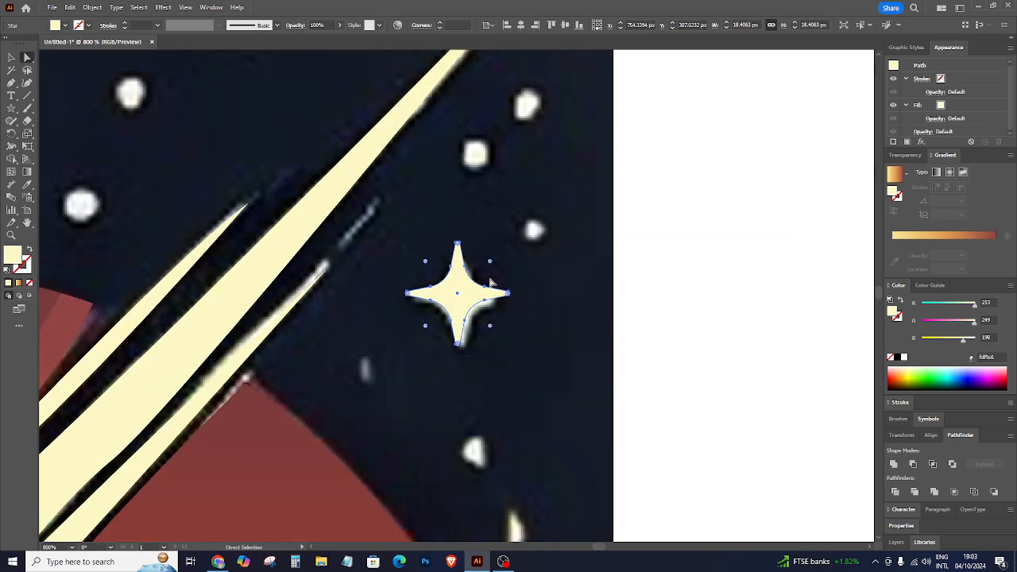
left_click_drag(426, 262, 390, 252)
key("ctrl+z")
left_click(484, 291)
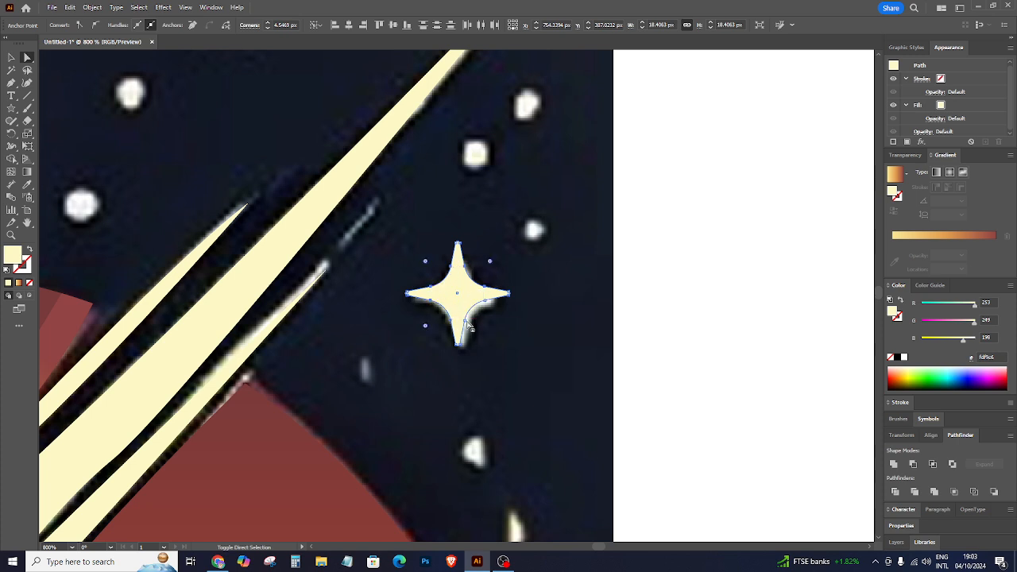
left_click_drag(490, 330, 499, 343)
key("v")
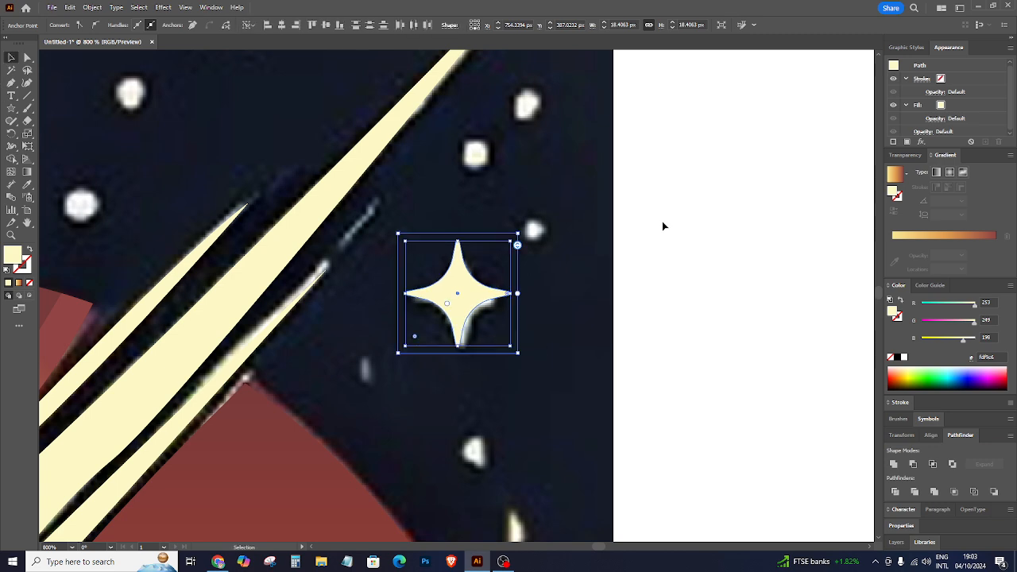
Shrink the star copy right of the comet and reposition it to match the reference star beneath it.
left_click(663, 225)
left_click_drag(451, 299, 458, 303)
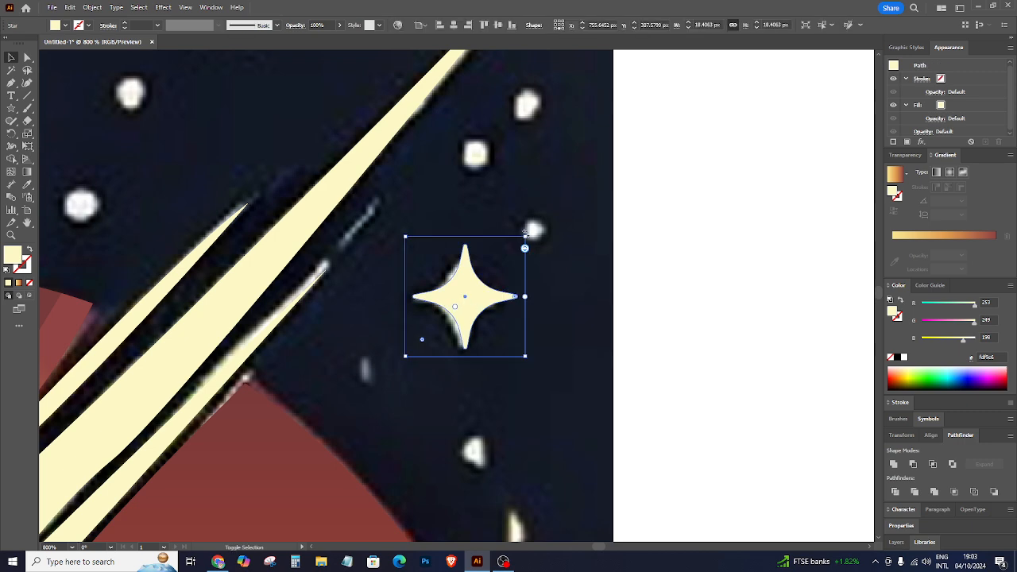
left_click_drag(524, 238, 506, 249)
left_click_drag(463, 292, 472, 285)
left_click(656, 300)
key("ctrl+minus")
key("ctrl+minus")
key("ctrl+minus")
key("ctrl+minus")
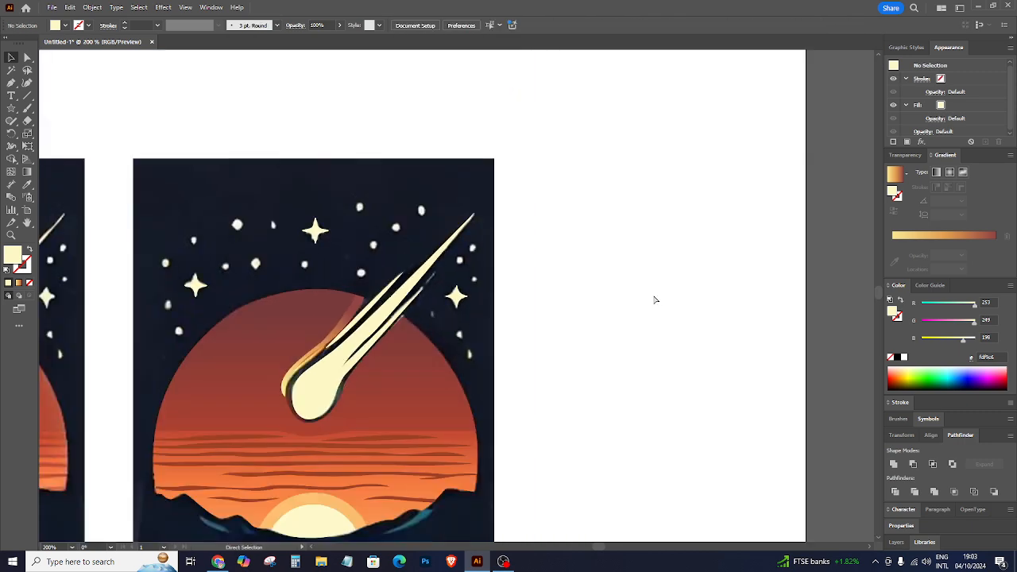
Draw a cream circle about 6 px wide over the lowest left star dot in the adjacent reference image's sky.
left_click_drag(10, 106, 53, 134)
key("ctrl+plus")
key("ctrl+plus")
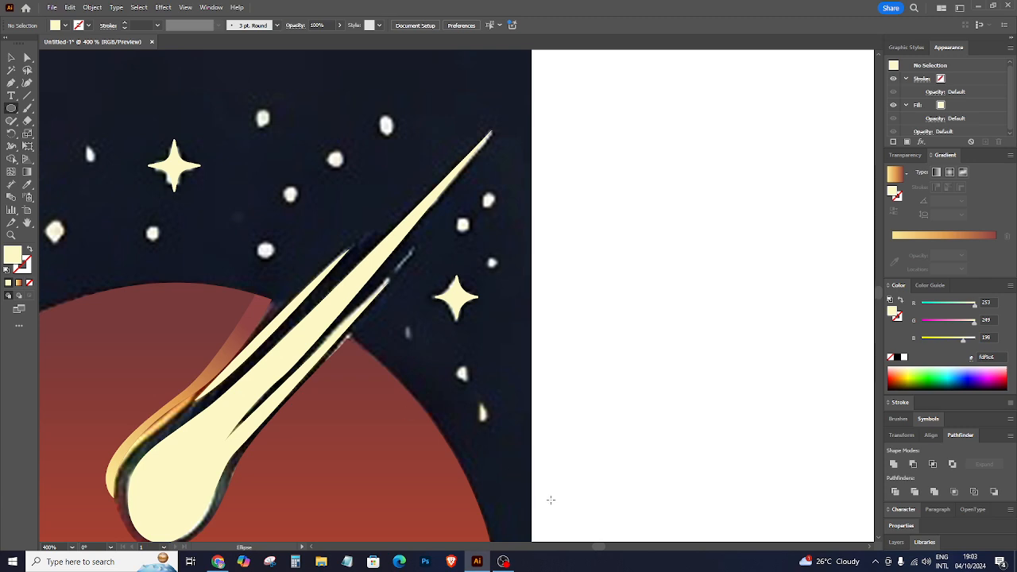
left_click_drag(597, 551, 584, 550)
left_click_drag(367, 357, 384, 374)
left_click(16, 56)
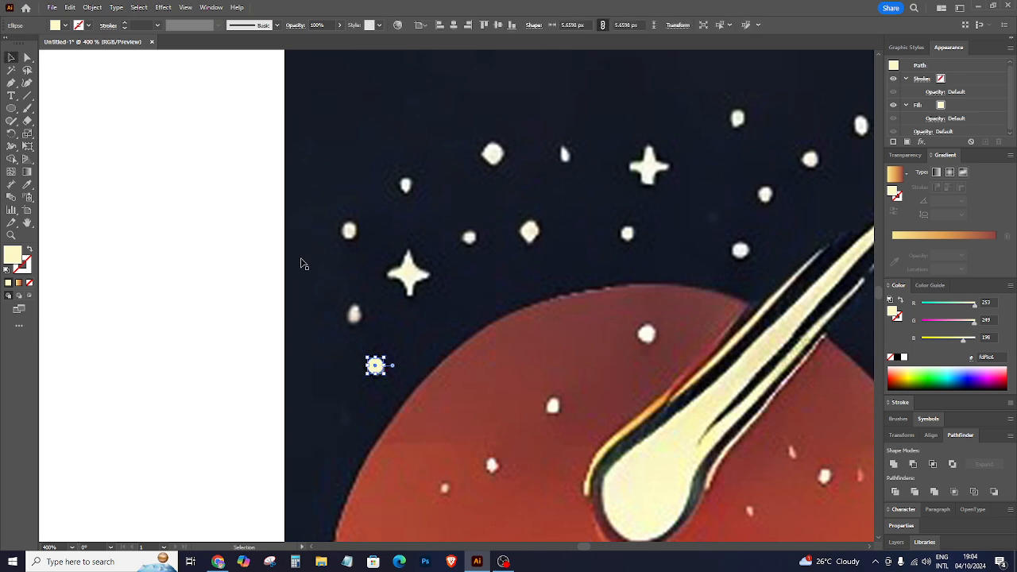
Duplicate the small circle onto the three star dots above it along the left side of the sky, adjusting the copies to fit.
left_click(414, 336)
left_click(375, 366)
left_click_drag(375, 366, 355, 315)
left_click(355, 326)
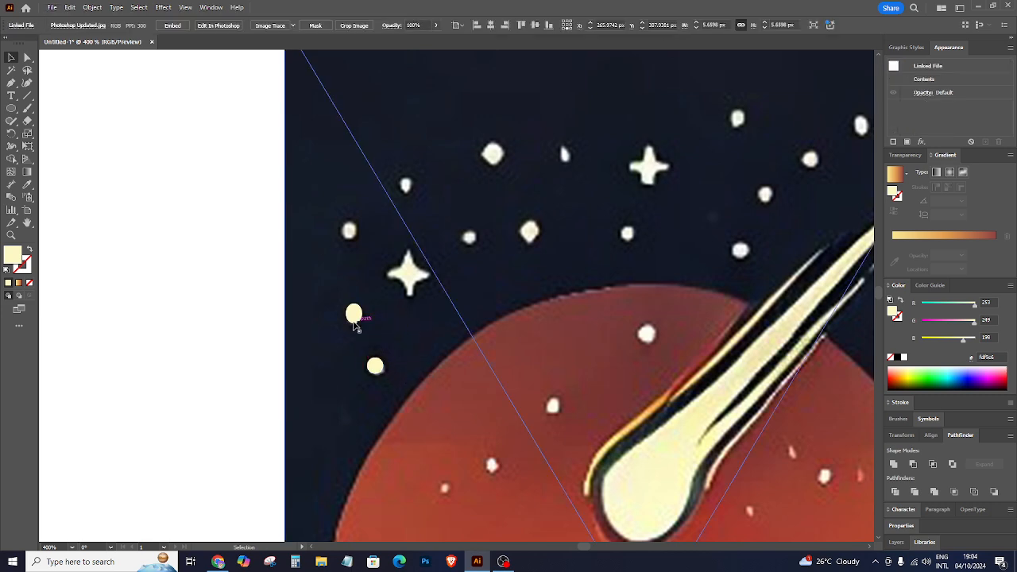
left_click(375, 366)
left_click_drag(354, 314, 350, 223)
left_click_drag(380, 372, 415, 183)
Duplicate circles onto the five dots between the left and centre stars, sizing the largest about 9 px and the diamond-shaped one about 7 px.
left_click_drag(354, 235, 509, 165)
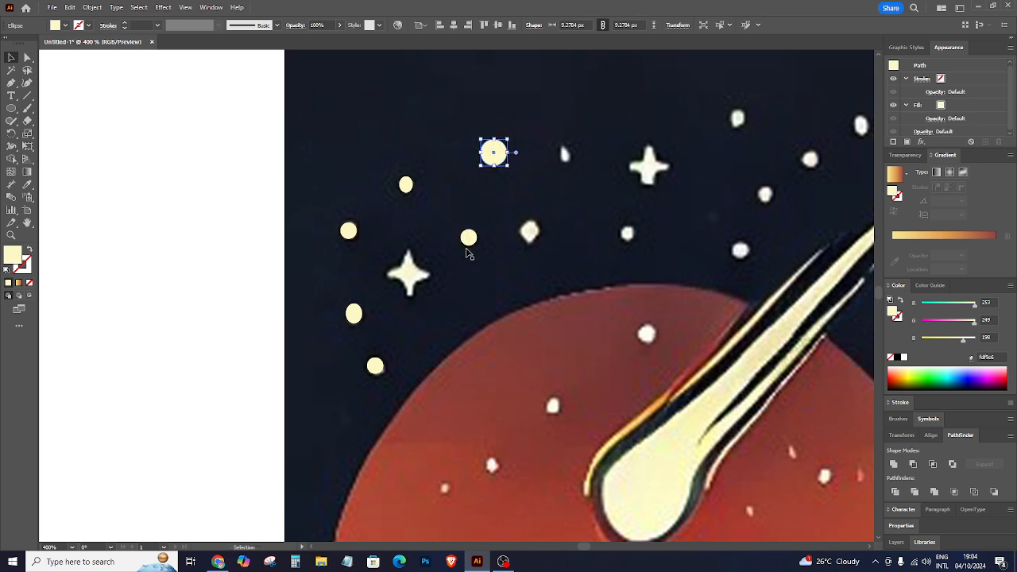
left_click_drag(469, 238, 564, 158)
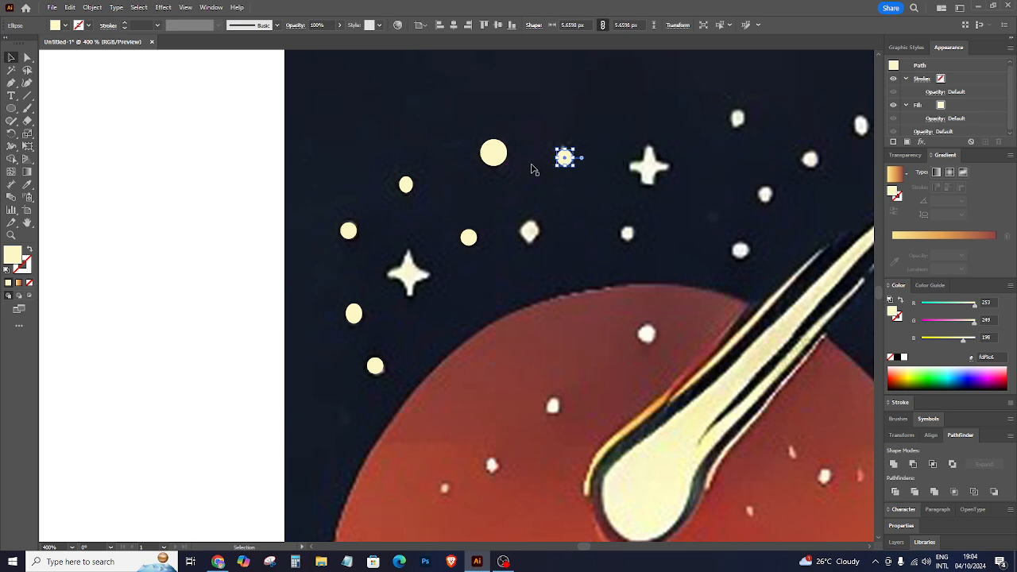
left_click_drag(348, 231, 542, 219)
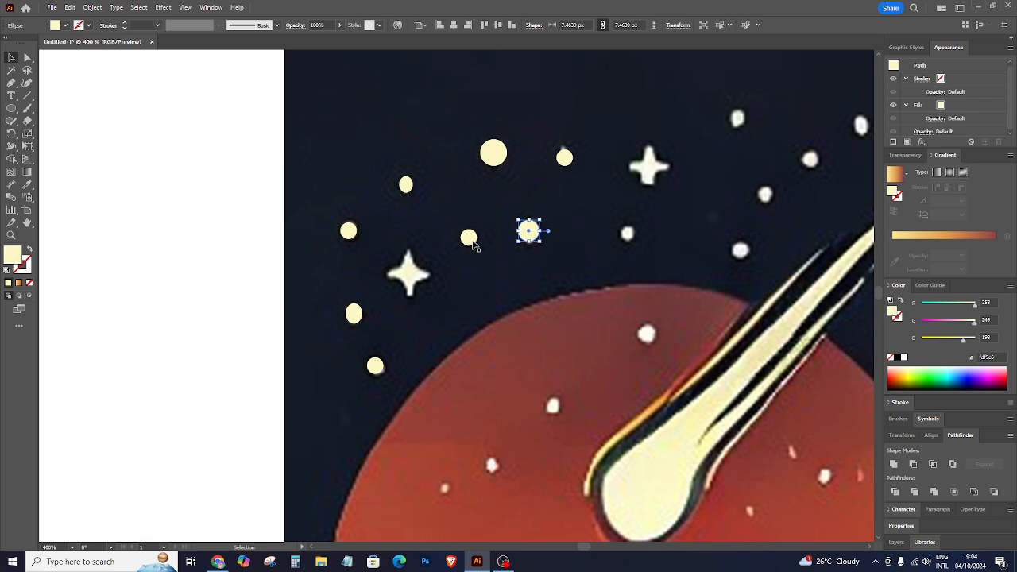
left_click_drag(472, 240, 627, 234)
key("ctrl+minus")
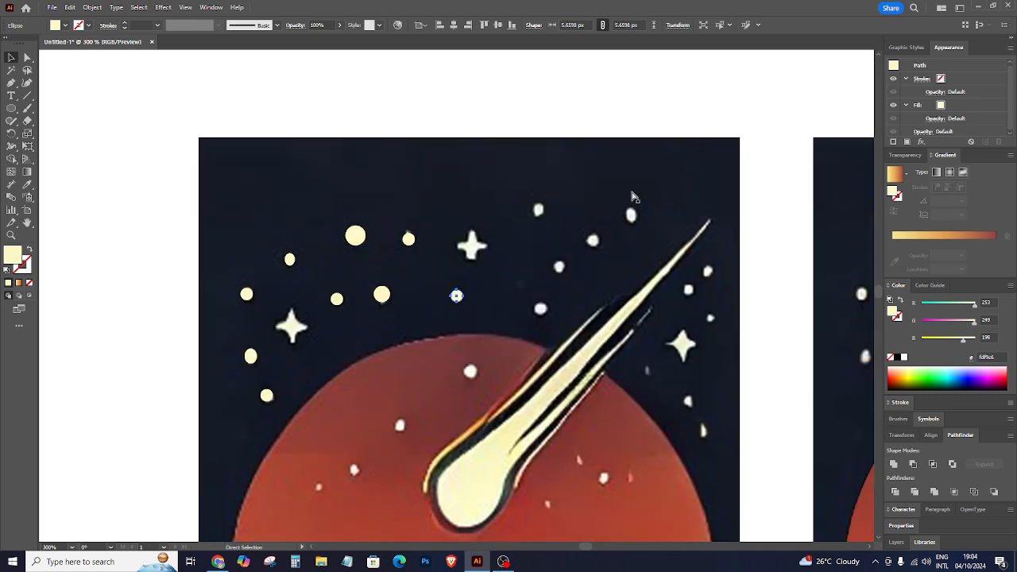
Move all the finished round stars from the adjacent reference image onto the matching dots in the traced artwork's sky.
left_click_drag(467, 236, 514, 280)
key("ctrl+z")
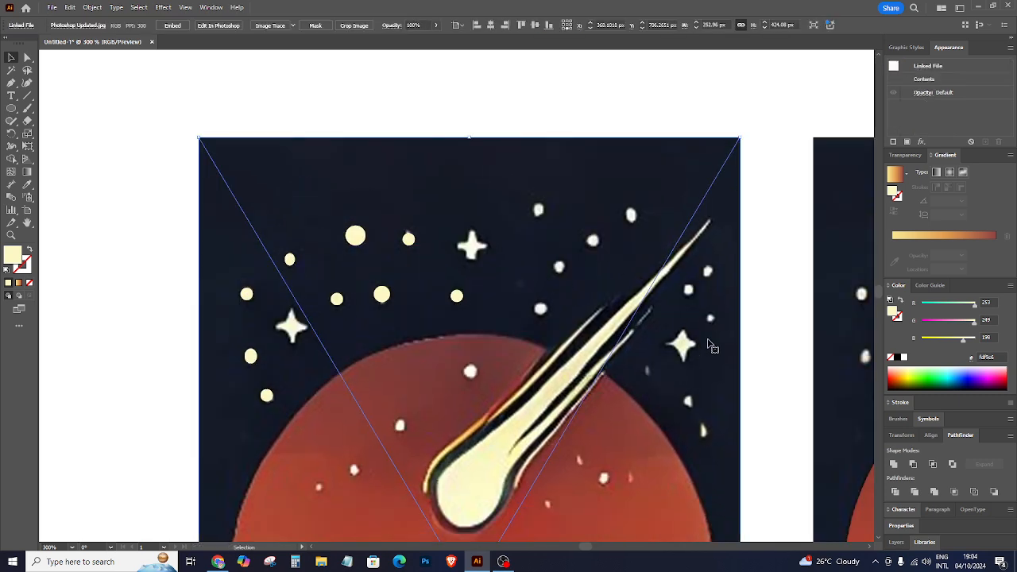
key("ctrl+minus")
key("ctrl+minus")
key("ctrl+minus")
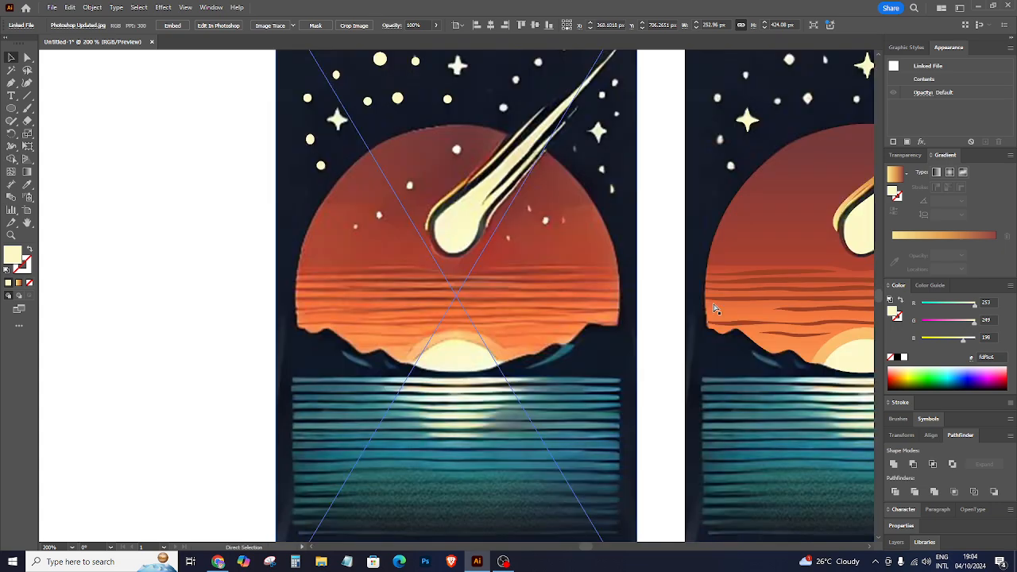
left_click_drag(363, 109, 525, 238)
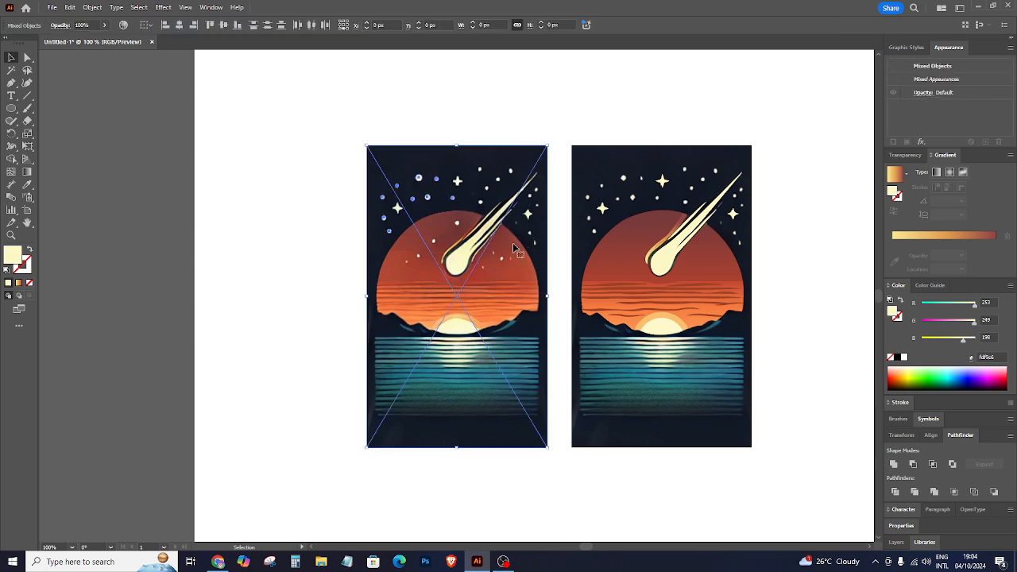
left_click(451, 213, "shift")
left_click_drag(456, 199, 658, 215)
key("ctrl+plus")
key("ctrl+plus")
key("ctrl+plus")
key("ctrl+plus")
scroll(620, 163, "up", 2)
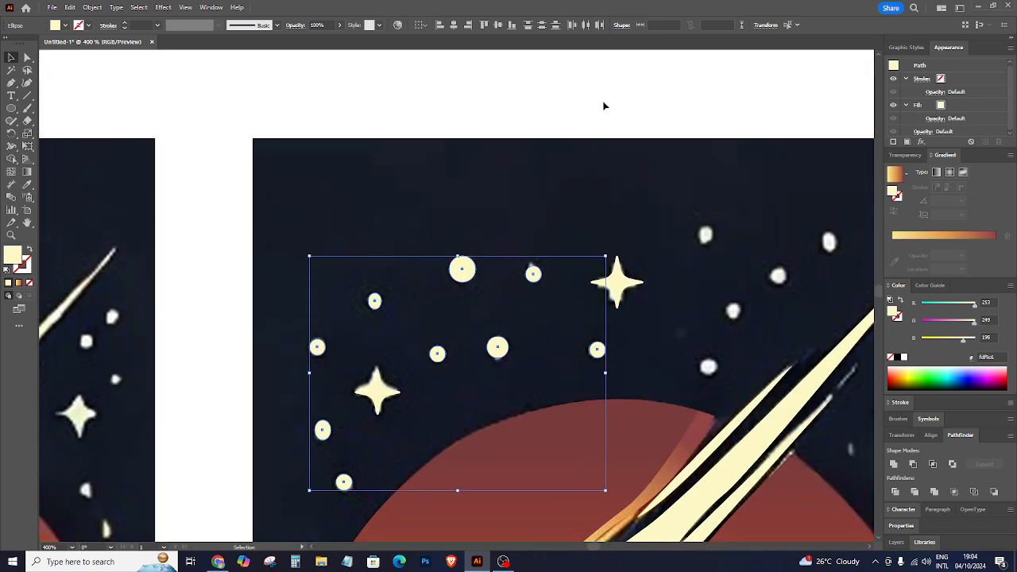
Duplicate circles onto the five dots between the centre star and the comet's tail, sizing the largest about 7.5 px.
left_click(605, 104)
left_click_drag(535, 277, 708, 241)
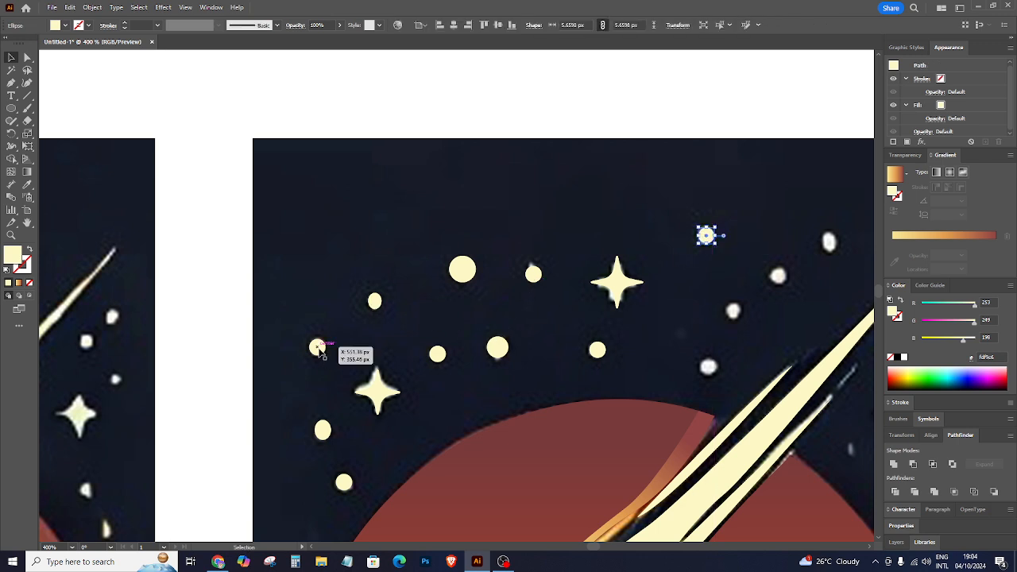
left_click_drag(346, 491, 708, 365)
left_click(733, 311)
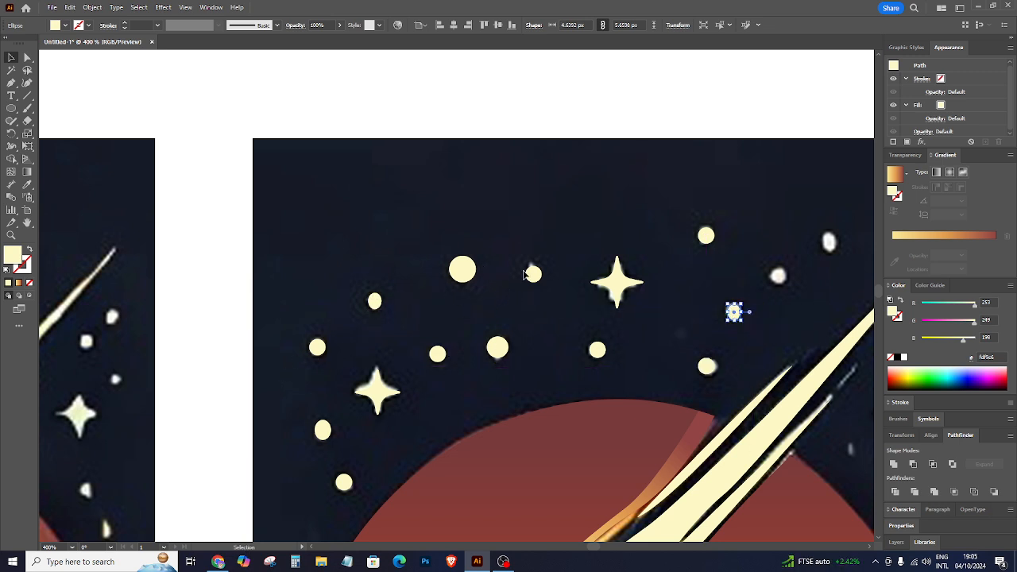
left_click_drag(533, 274, 777, 274)
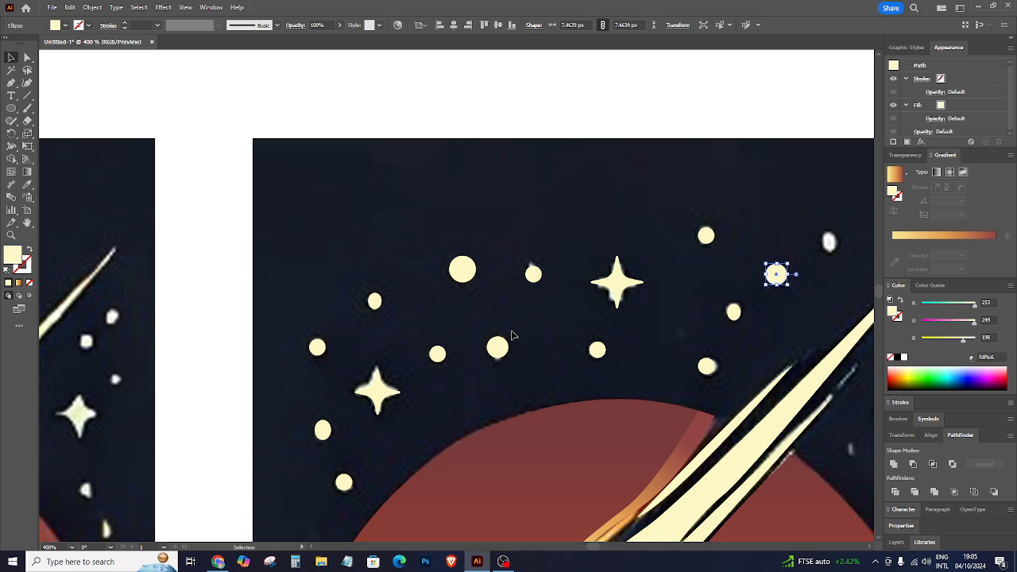
left_click_drag(535, 274, 832, 246)
Duplicate circles onto the five dots around the star right of the comet, sizing the lowest one about 3.7 px.
key("ctrl+minus")
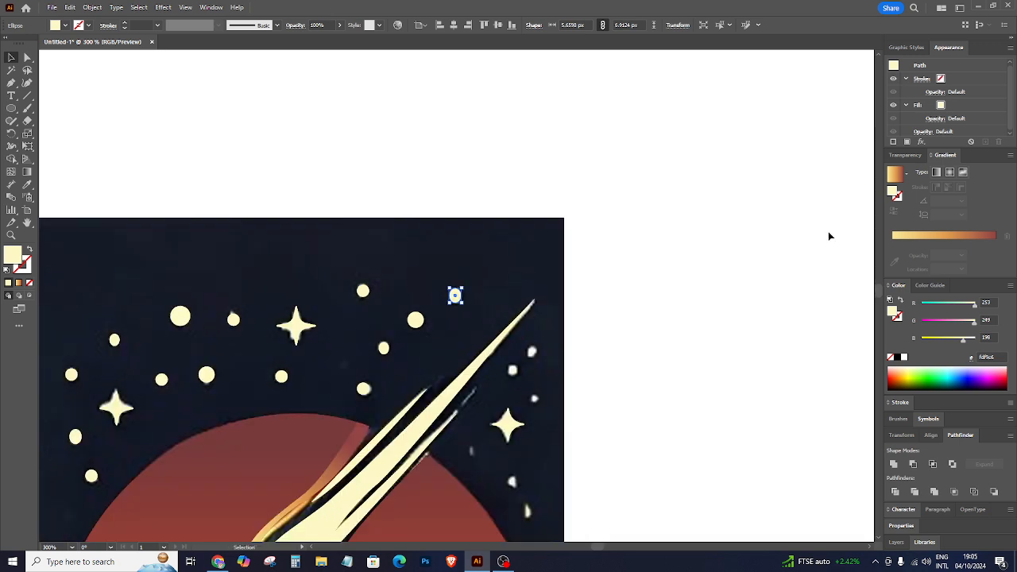
left_click(632, 242)
scroll(384, 295, "down", 2)
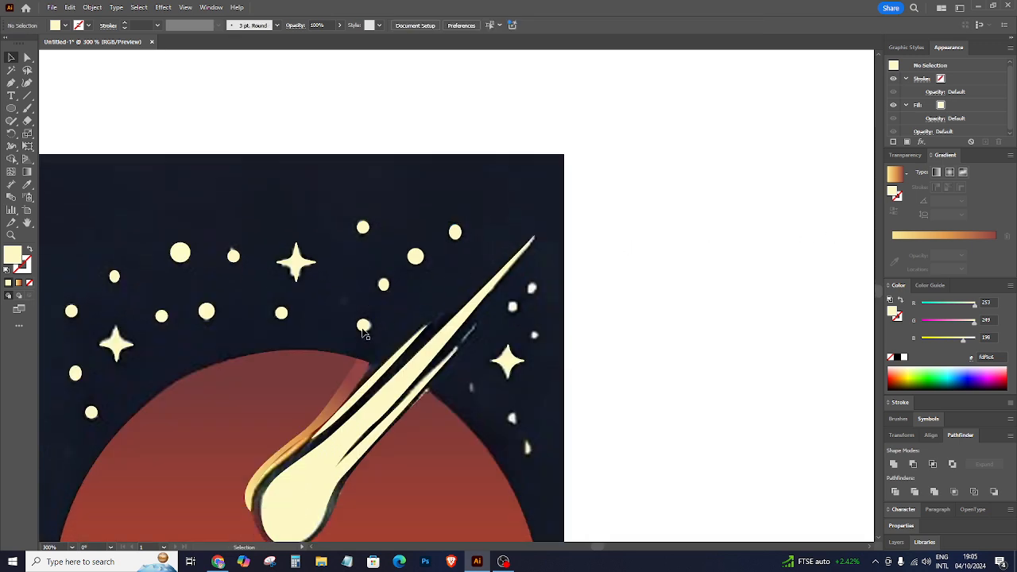
left_click_drag(532, 288, 533, 288)
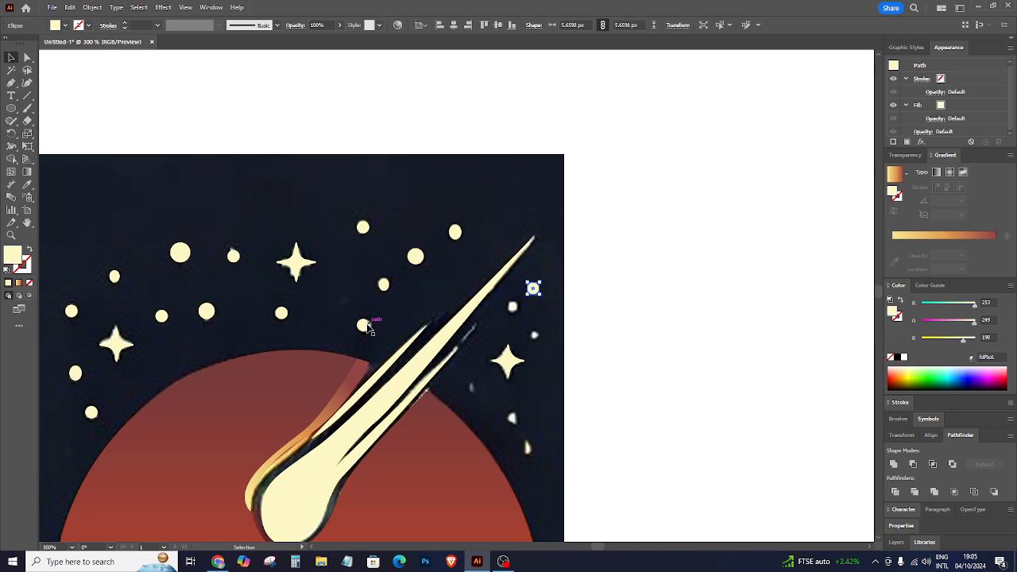
left_click_drag(367, 324, 515, 418)
left_click(626, 329)
left_click(644, 409)
left_click_drag(537, 339, 527, 449)
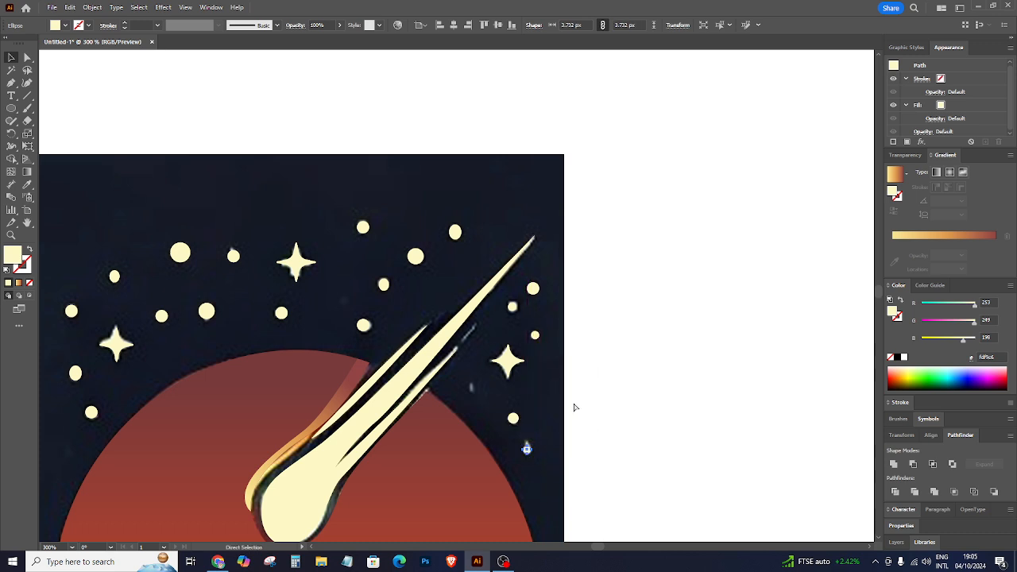
Stretch the top anchor point of the lowest circle upward to match the reference's teardrop-shaped dot.
key("ctrl+equal")
key("ctrl+equal")
key("ctrl+equal")
key("ctrl+equal")
key("ctrl+equal")
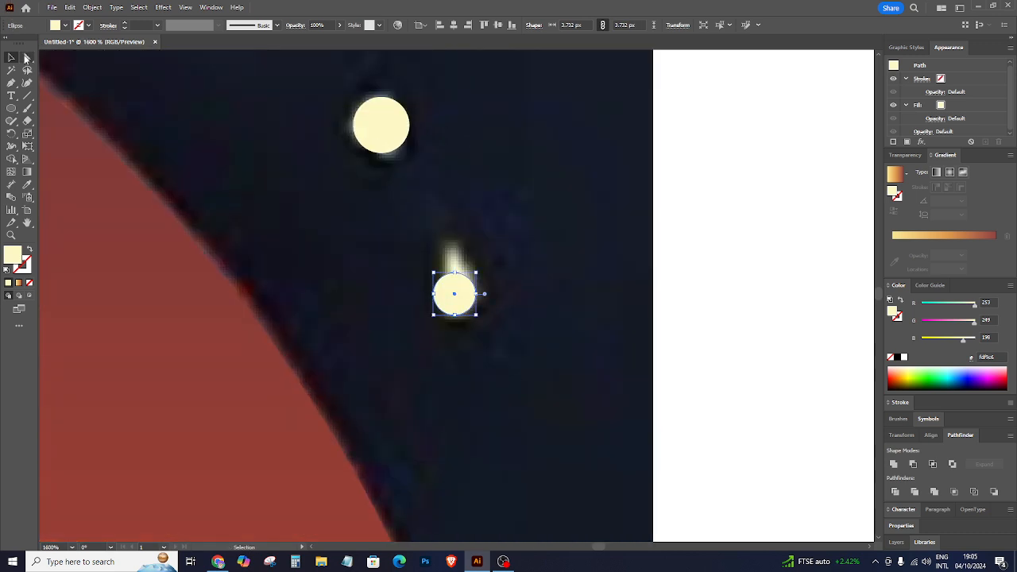
left_click(26, 58)
left_click_drag(452, 271, 454, 248)
left_click(726, 318)
Move all the traced artwork off the artboard to inspect it apart from the reference, and undo the move.
key("ctrl+minus")
key("ctrl+minus")
key("ctrl+minus")
key("ctrl+minus")
key("ctrl+minus")
key("ctrl+minus")
key("ctrl+minus")
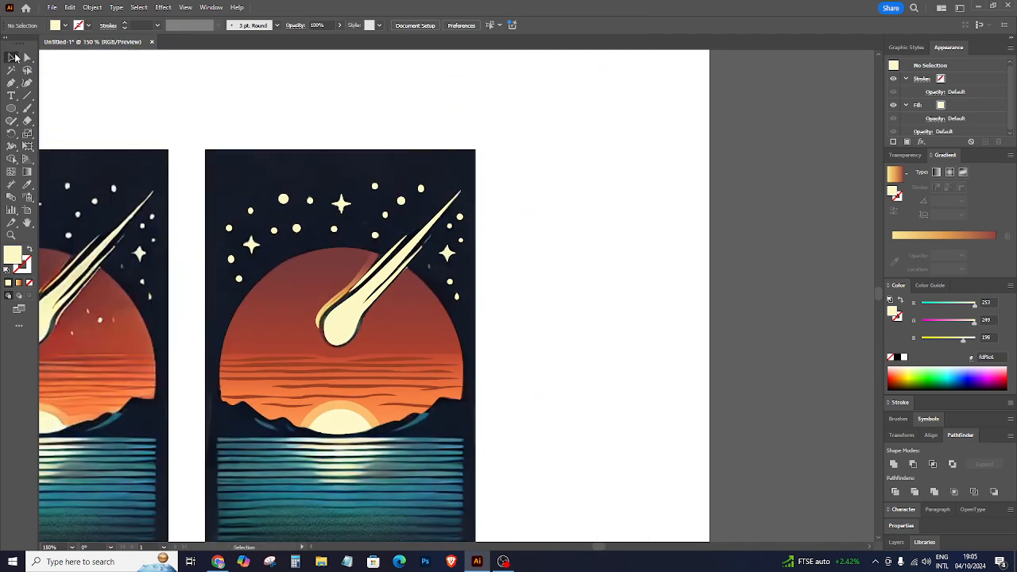
left_click(282, 231)
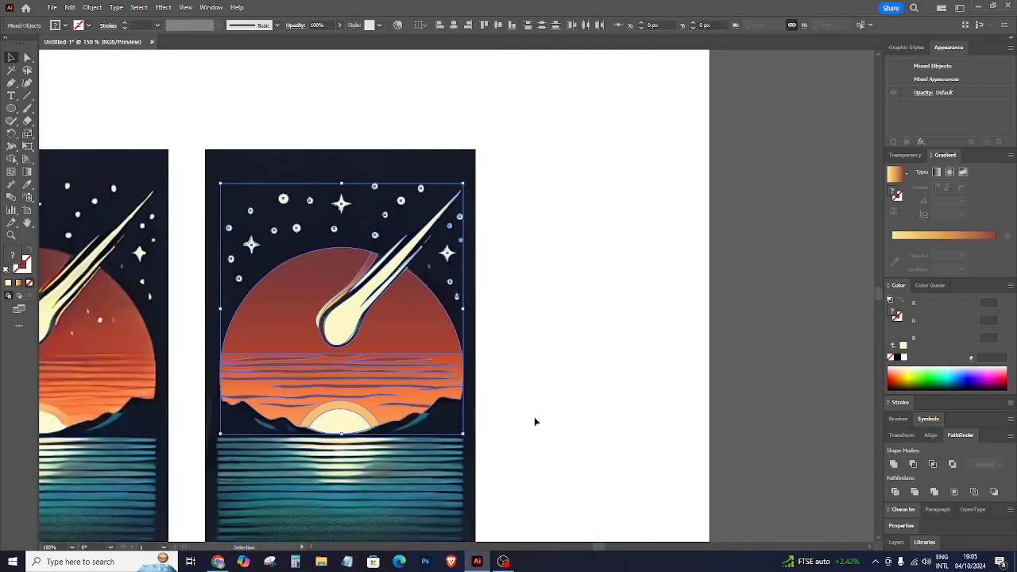
key("ctrl+minus")
key("ctrl+minus")
left_click_drag(485, 329, 767, 329)
left_click(756, 435)
key("ctrl+plus")
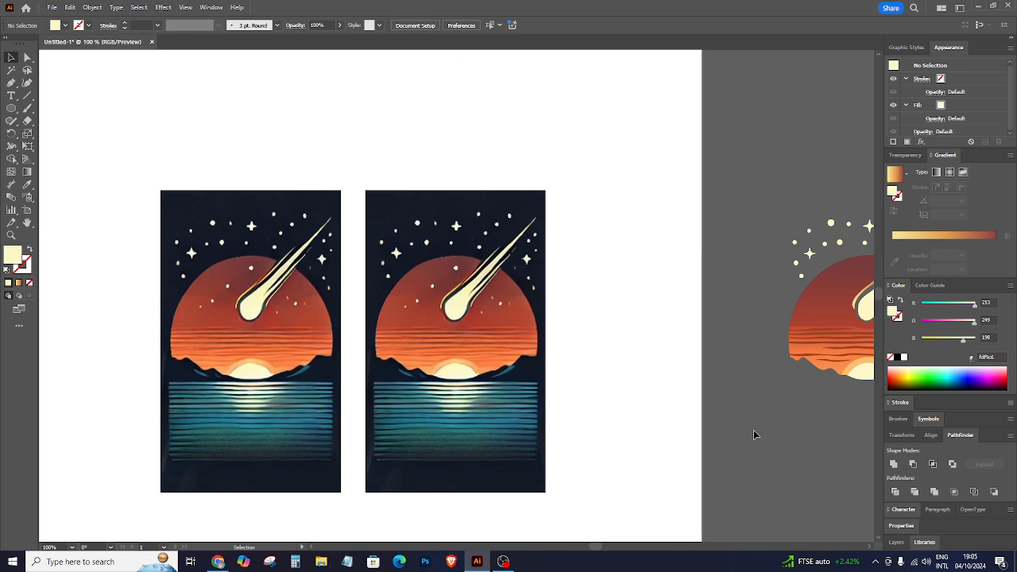
left_click_drag(600, 546, 608, 546)
key("ctrl+z")
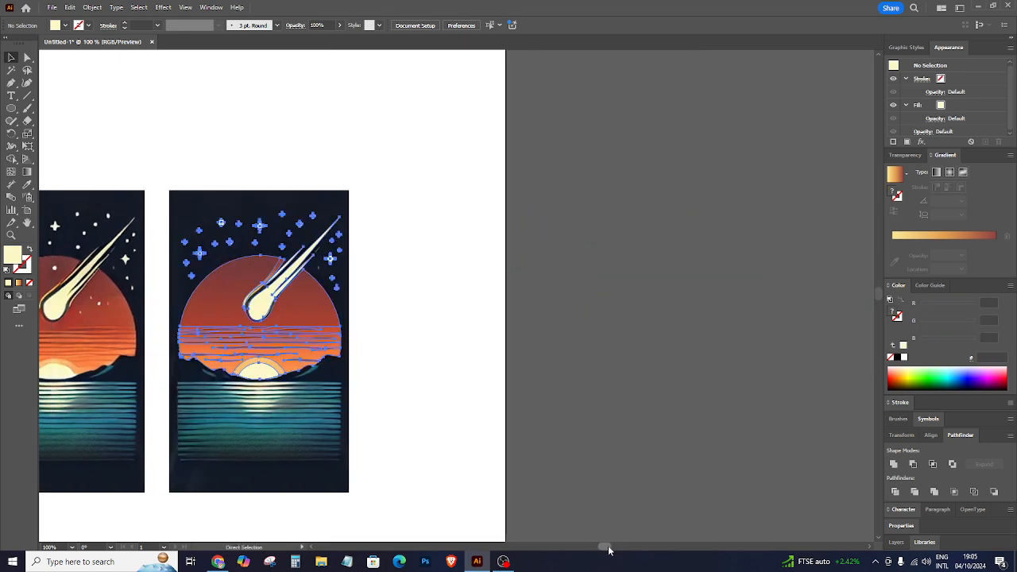
Group all the traced artwork and lower its opacity to 36% so the reference shows through.
key("ctrl+plus")
key("ctrl+plus")
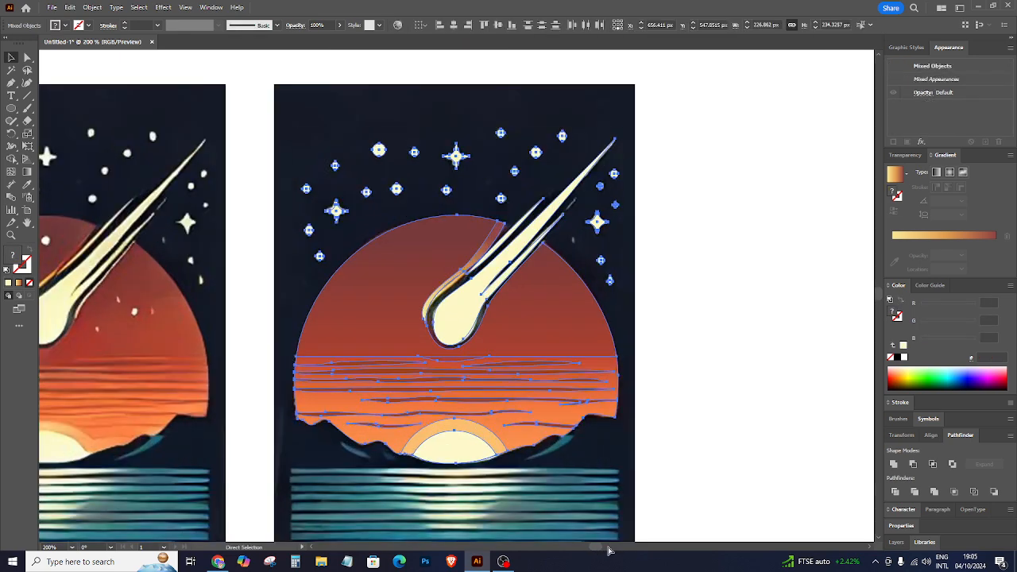
left_click(511, 211)
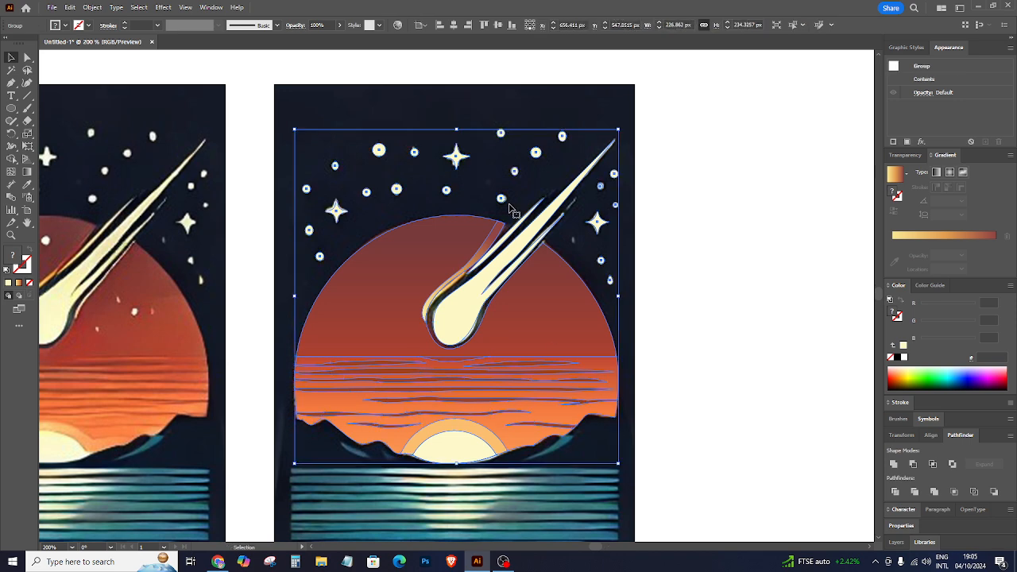
left_click(340, 25)
left_click_drag(326, 41, 312, 41)
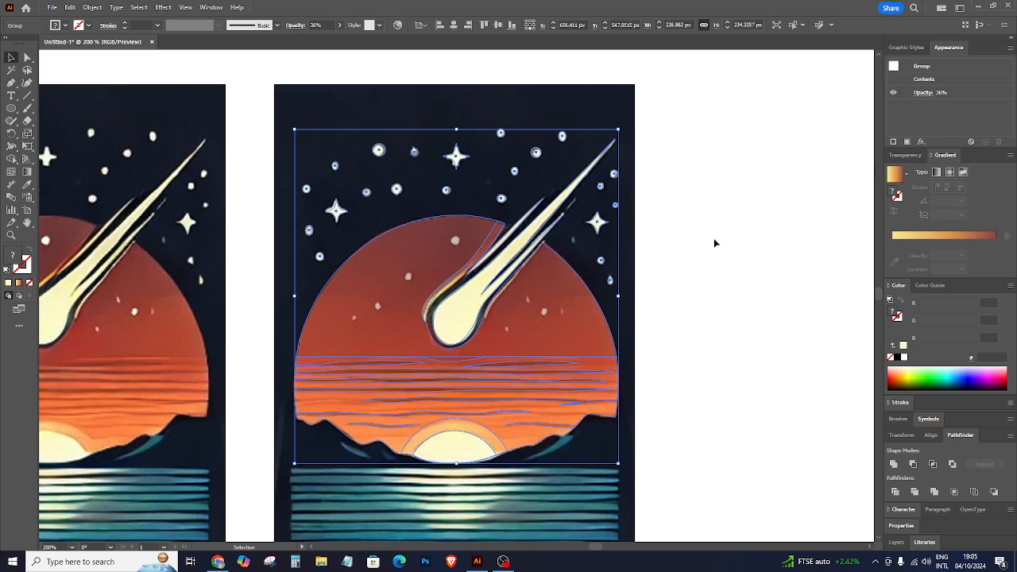
left_click(715, 243)
Draw a cream circle about 7.8 px wide over the uppermost star dot inside the red sun.
key("ctrl+plus")
key("ctrl+plus")
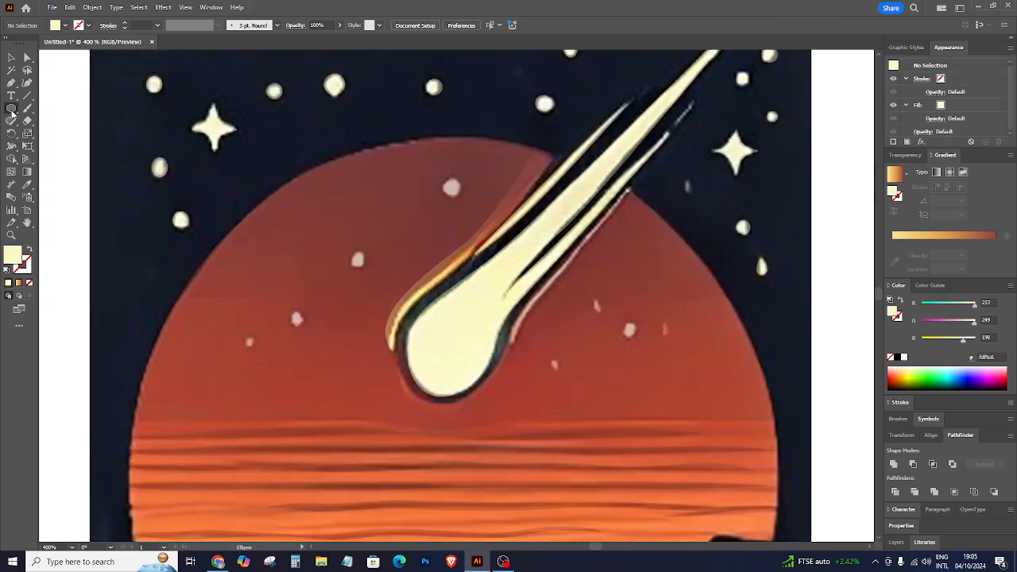
left_click_drag(437, 176, 462, 201)
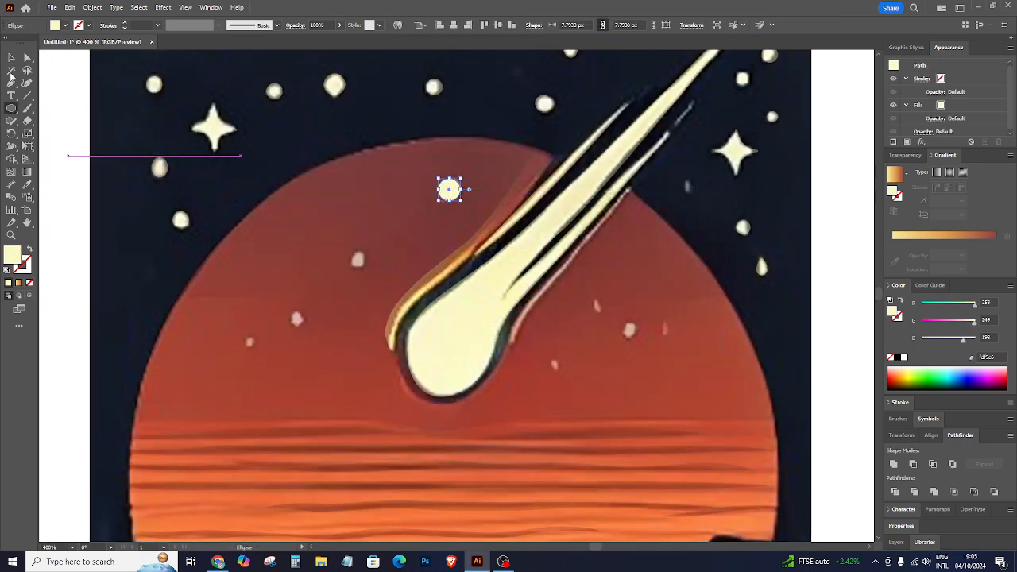
left_click(12, 58)
scroll(450, 194, "up", 1)
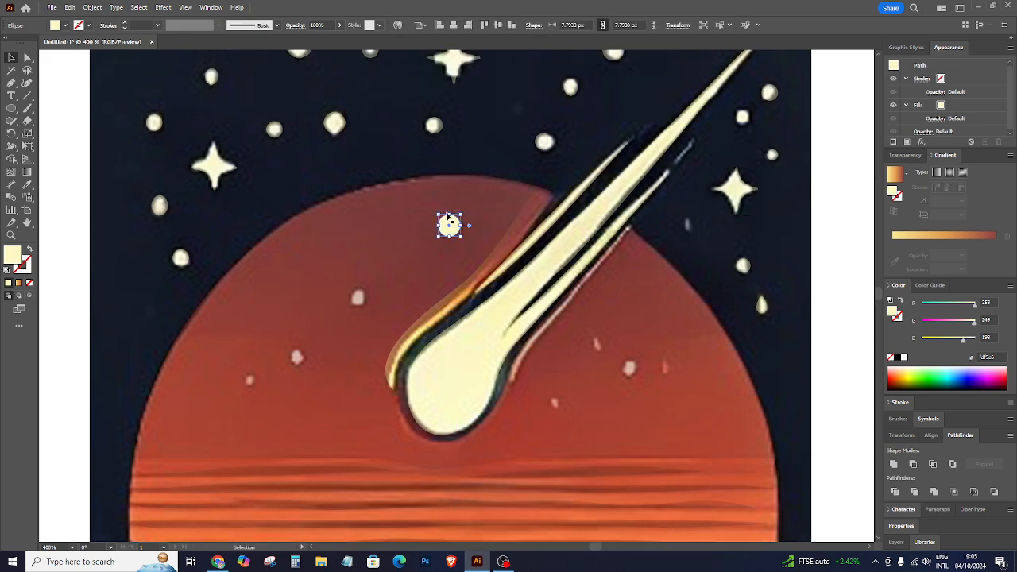
scroll(429, 223, "up", 1)
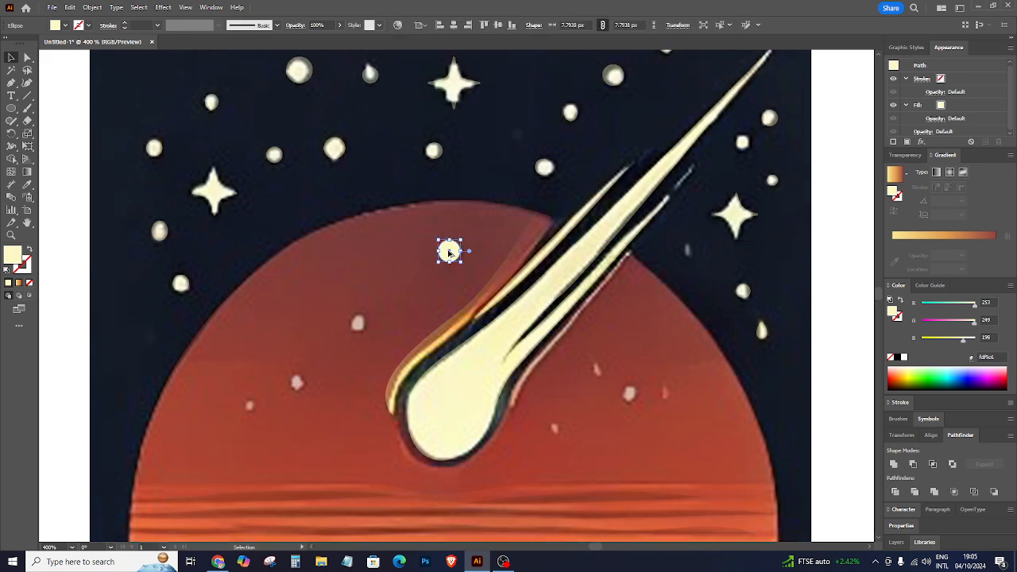
Duplicate the circle onto the next star dot down in the sun, shrink it and adjust its anchor point to fit.
left_click_drag(449, 252, 365, 318, "alt")
left_click(27, 57)
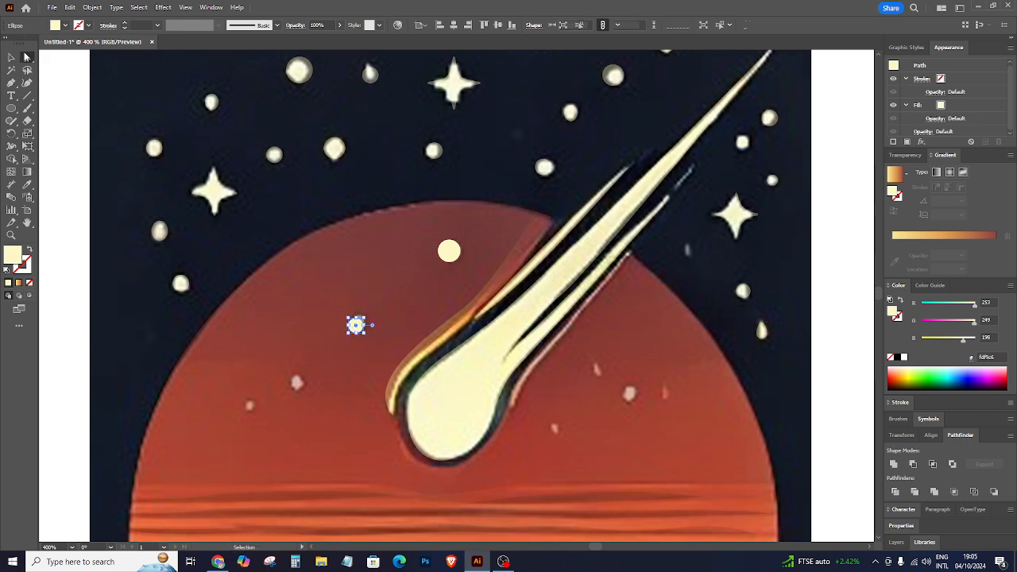
left_click(356, 324)
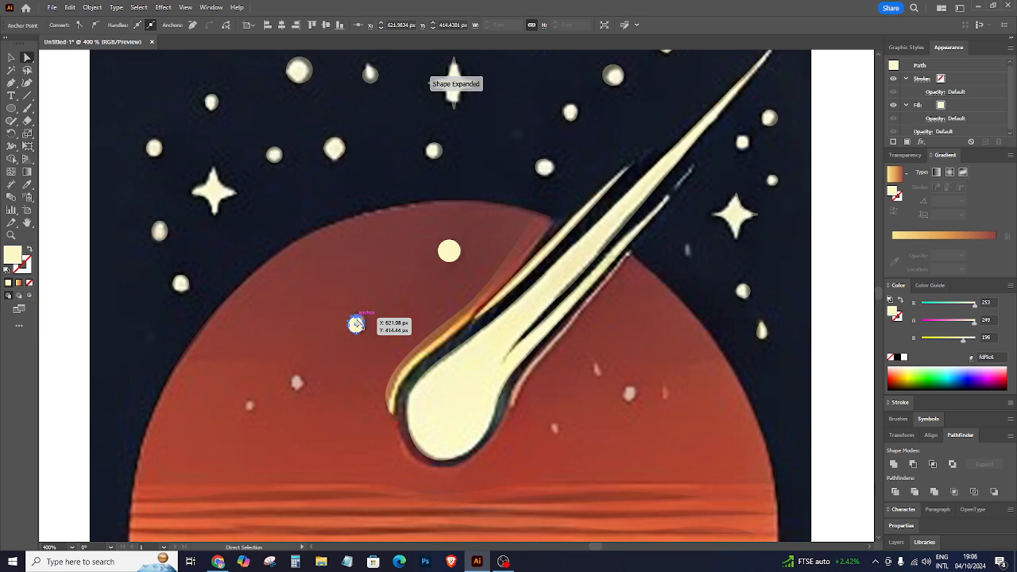
left_click_drag(357, 325, 364, 332)
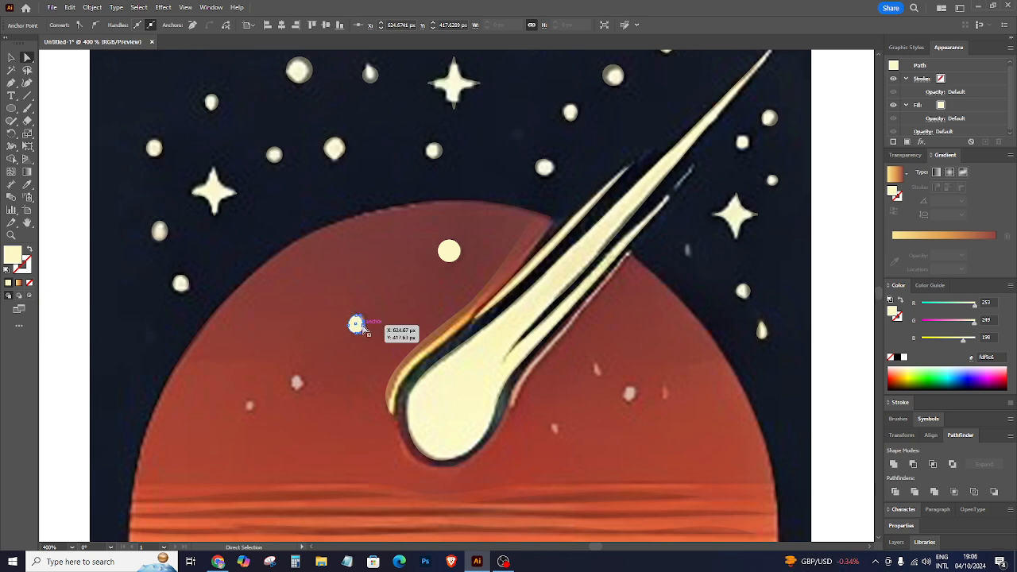
left_click(12, 56)
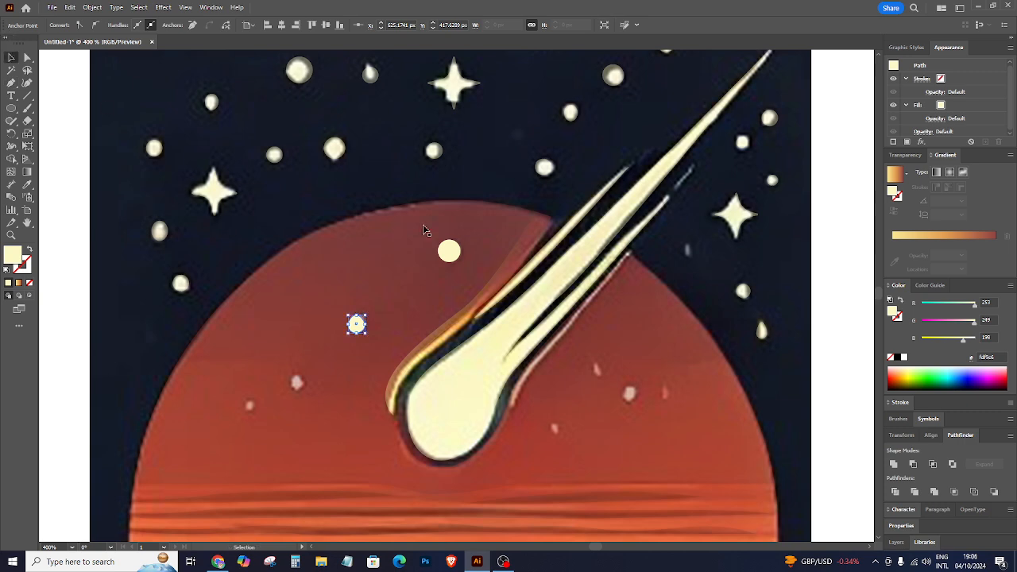
Duplicate circles onto the two lower dots left of the comet's head, sizing them about 5.3 px and 3.5 px.
left_click(450, 248)
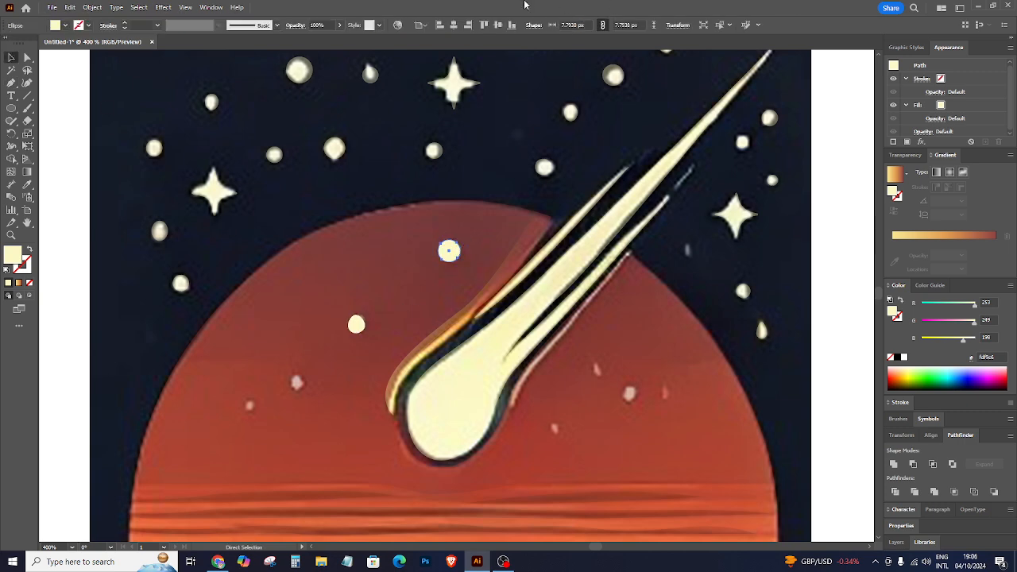
left_click_drag(453, 251, 295, 382)
left_click(297, 379)
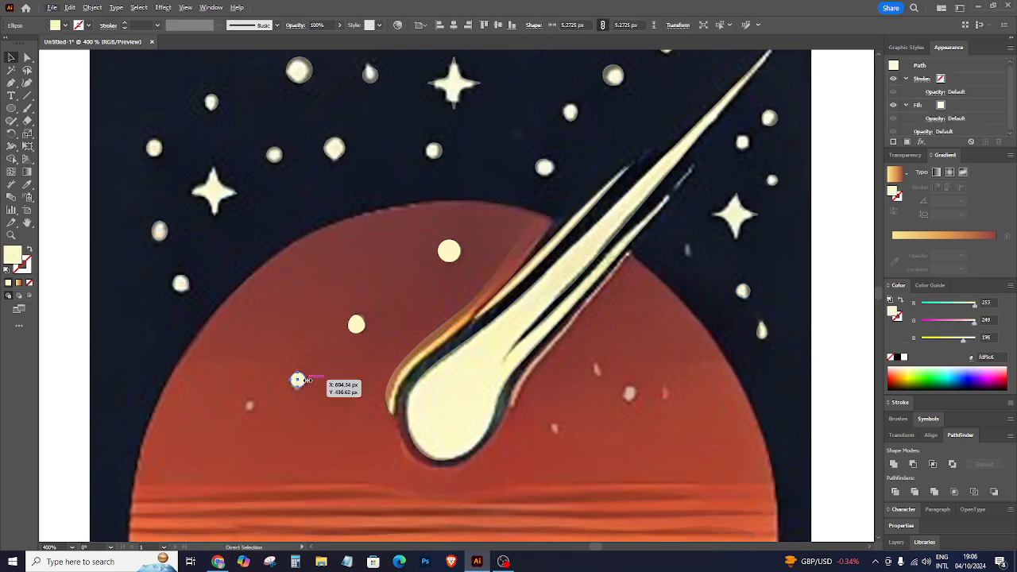
key("ctrl+equal")
key("ctrl+equal")
left_click_drag(461, 295, 368, 334)
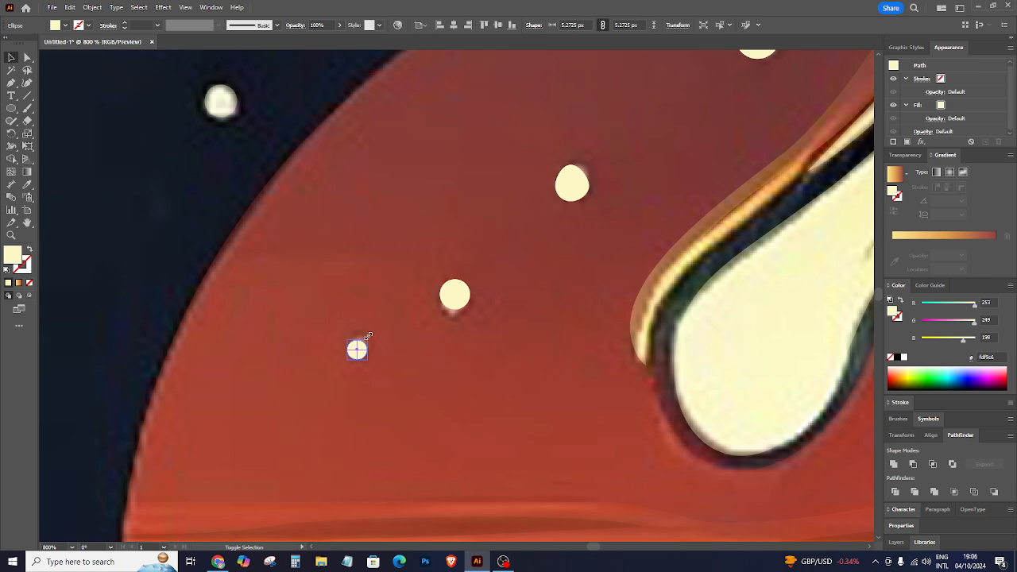
left_click(184, 219)
Duplicate circles onto the two round dots right of the comet's head, sizing them about 3.5 px and 3.5 by 4.5 px.
key("ctrl+minus")
key("ctrl+minus")
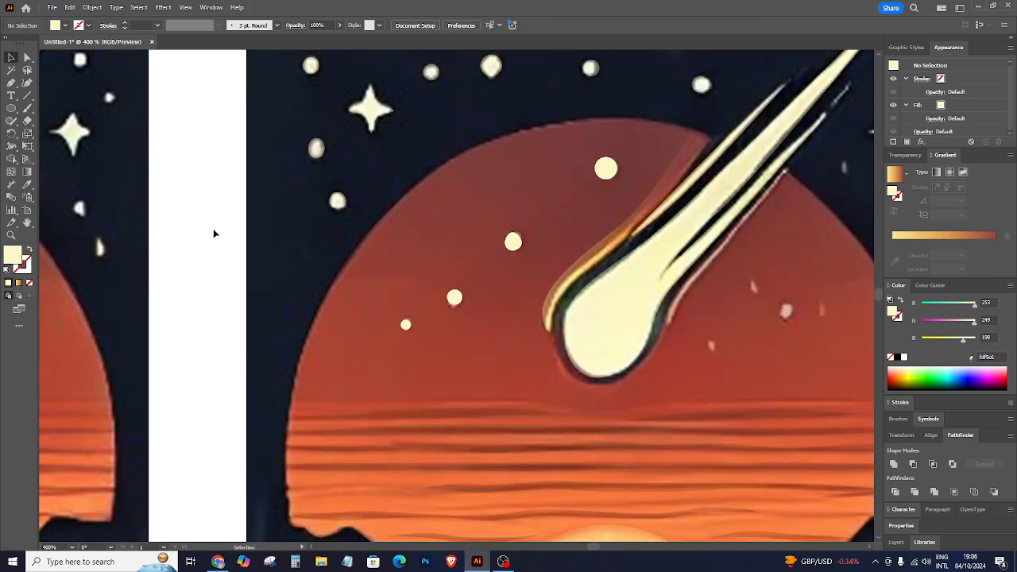
left_click_drag(408, 332, 713, 345)
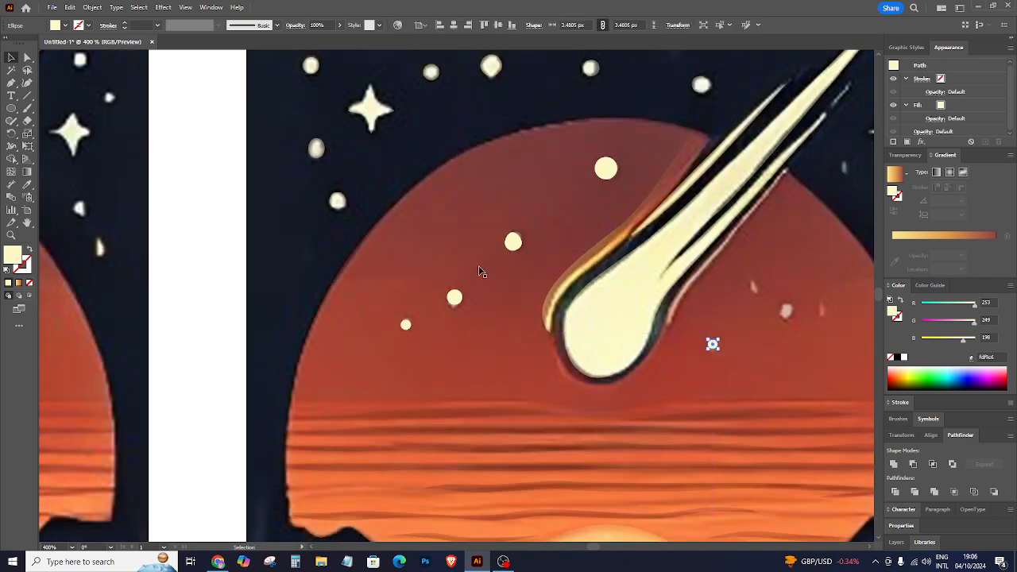
left_click_drag(465, 304, 788, 312)
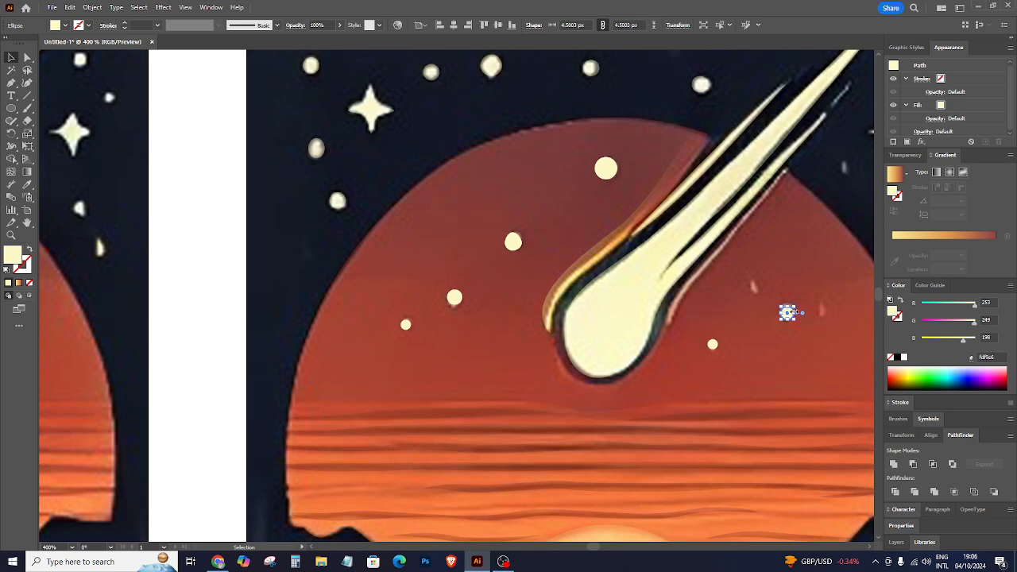
left_click_drag(794, 312, 797, 302)
Trace the two slim flecks right of the comet's head with the Pen tool, the first about 2.3 by 4.8 px.
scroll(753, 287, "up", 1)
key("ctrl+minus")
key("ctrl+plus")
key("ctrl+plus")
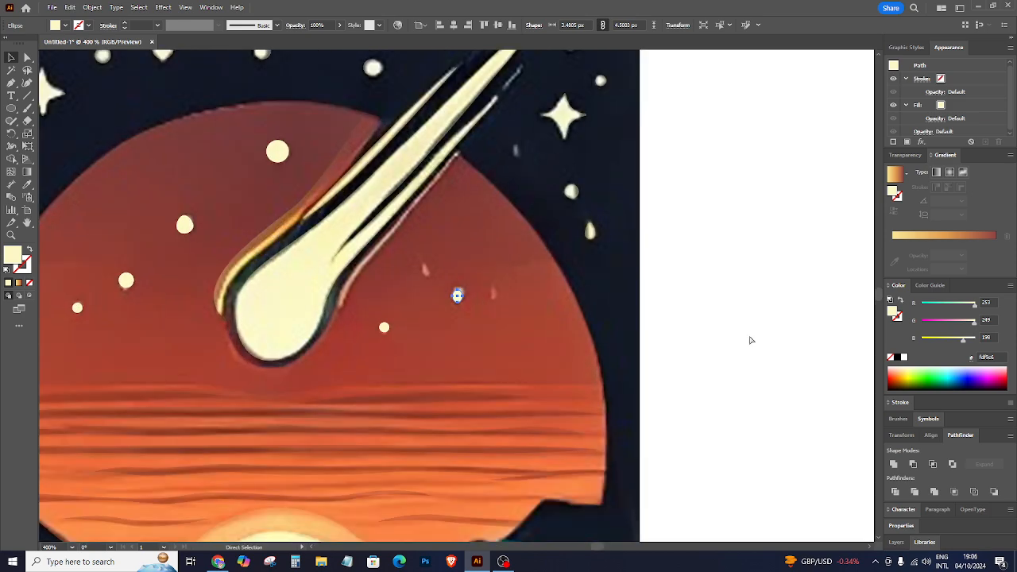
left_click(11, 82)
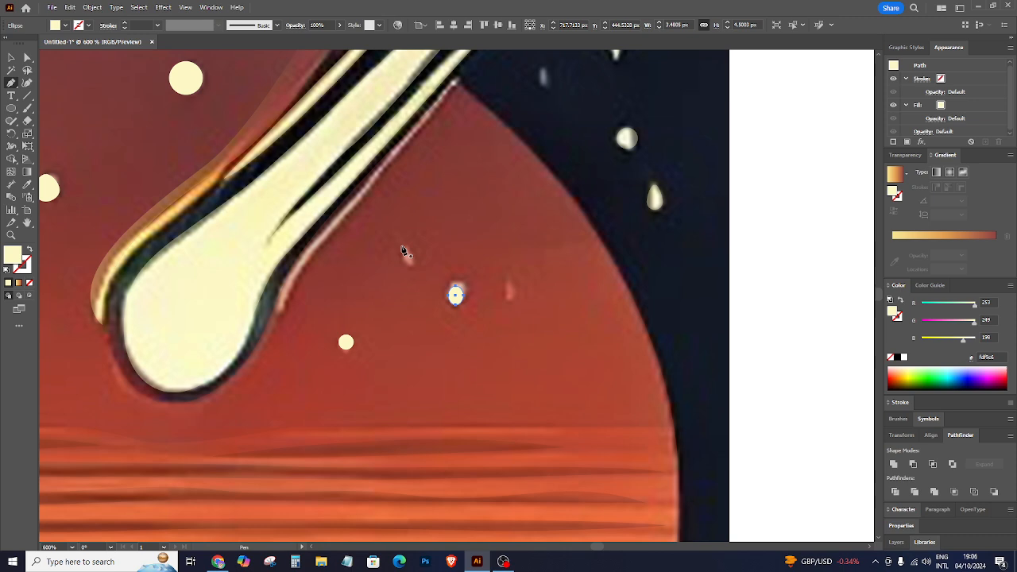
mouse_move(404, 249)
left_mouse_down()
mouse_move(407, 268)
mouse_move(408, 249)
left_mouse_up()
left_click(400, 244)
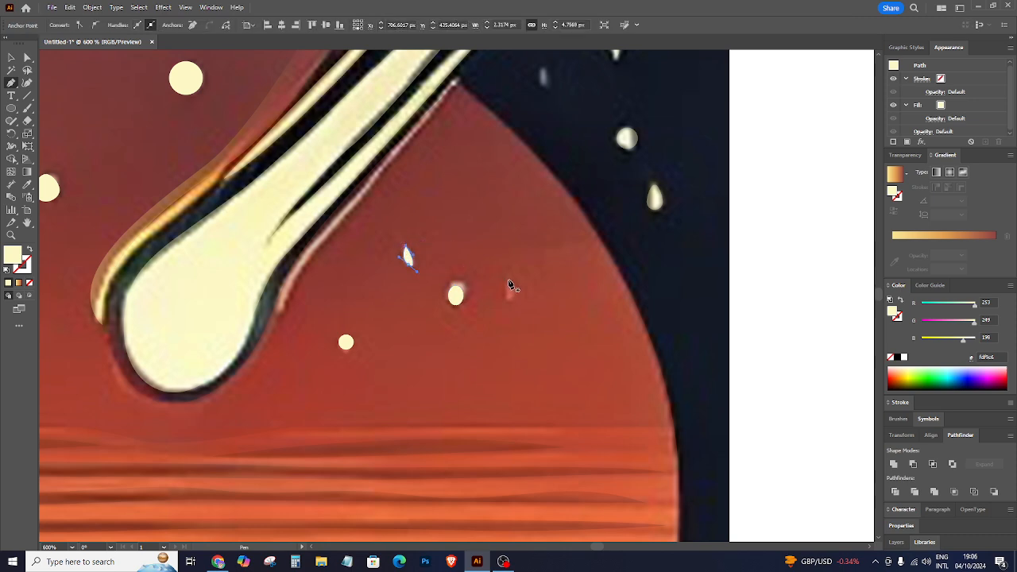
mouse_move(510, 284)
left_mouse_down()
mouse_move(507, 303)
mouse_move(522, 275)
mouse_move(512, 281)
left_mouse_up()
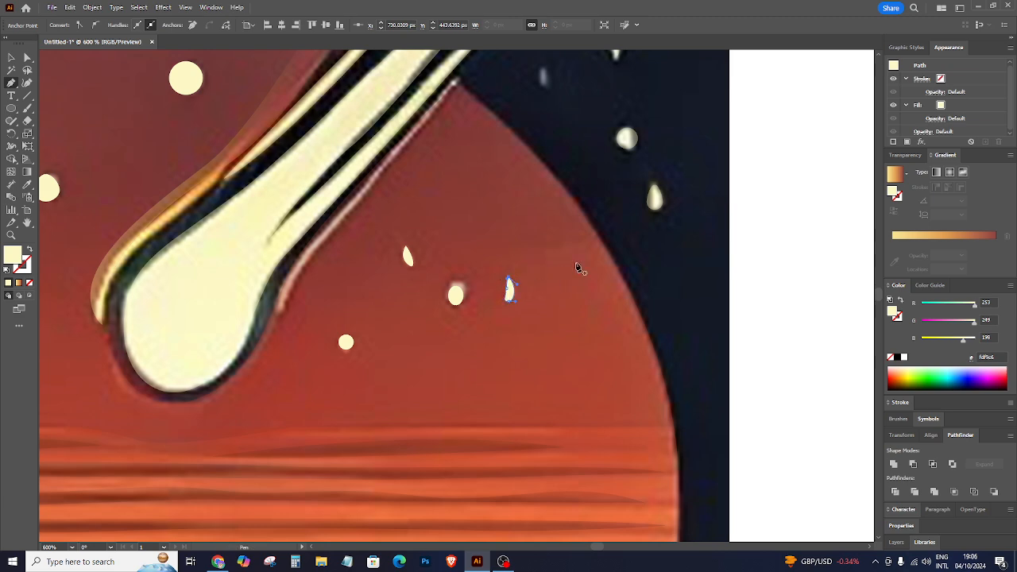
Trace the faint fleck in the sky below the right four-pointed star with the Pen tool, about 1.6 by 3.9 px.
scroll(580, 269, "up", 2)
left_click(545, 119)
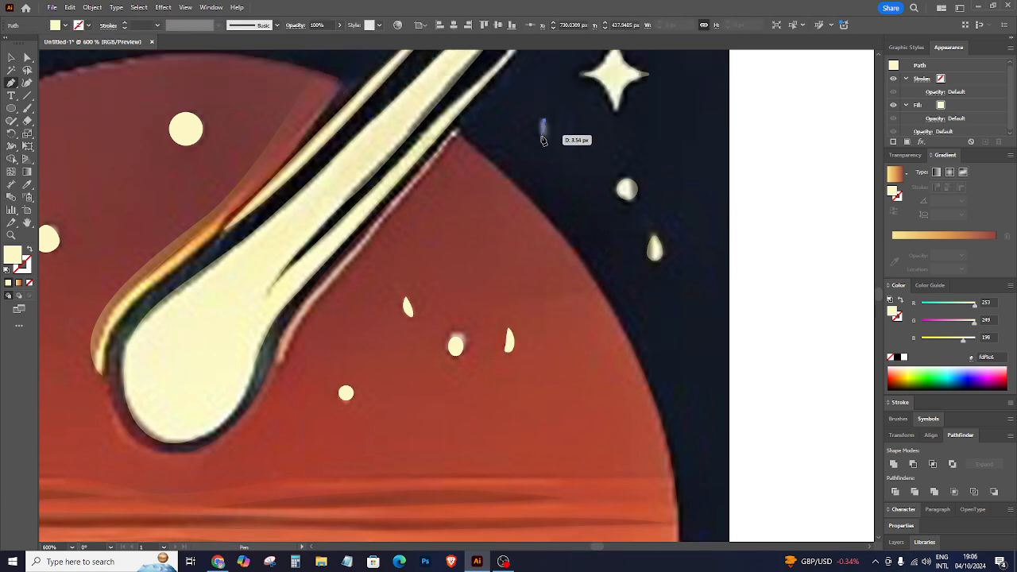
mouse_move(541, 133)
left_mouse_down()
mouse_move(546, 146)
mouse_move(546, 126)
left_mouse_up()
Draw a closed cream streak along the lower-right edge of the comet's tail with the Pen tool, about 44 by 55 px.
scroll(181, 231, "up", 2)
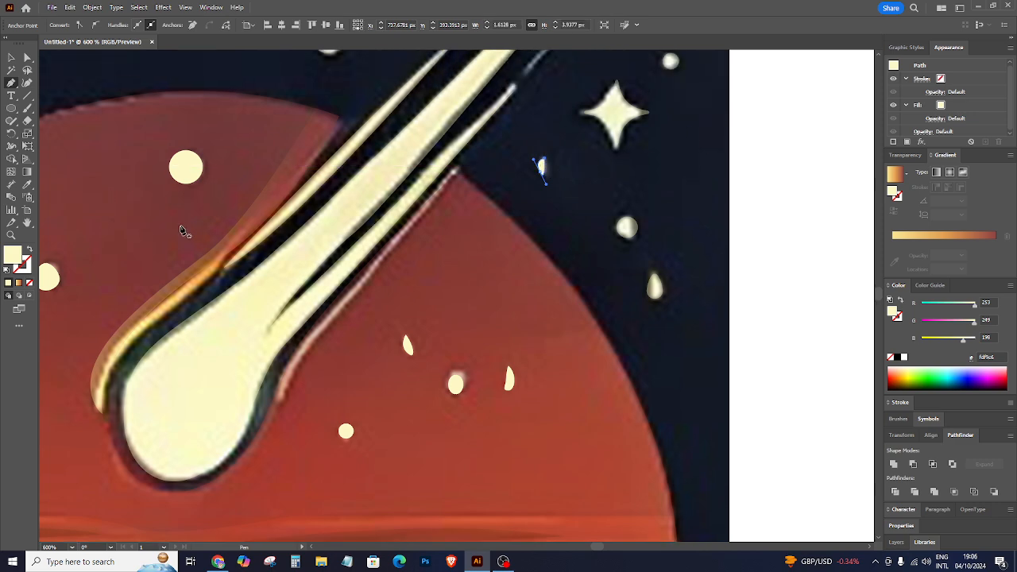
left_click(277, 395)
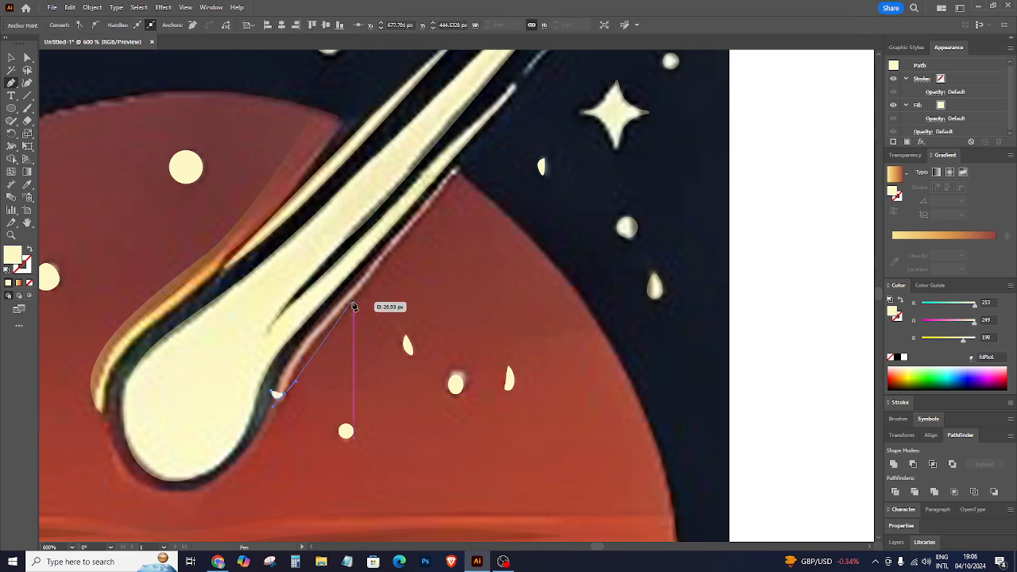
left_click_drag(350, 300, 391, 265)
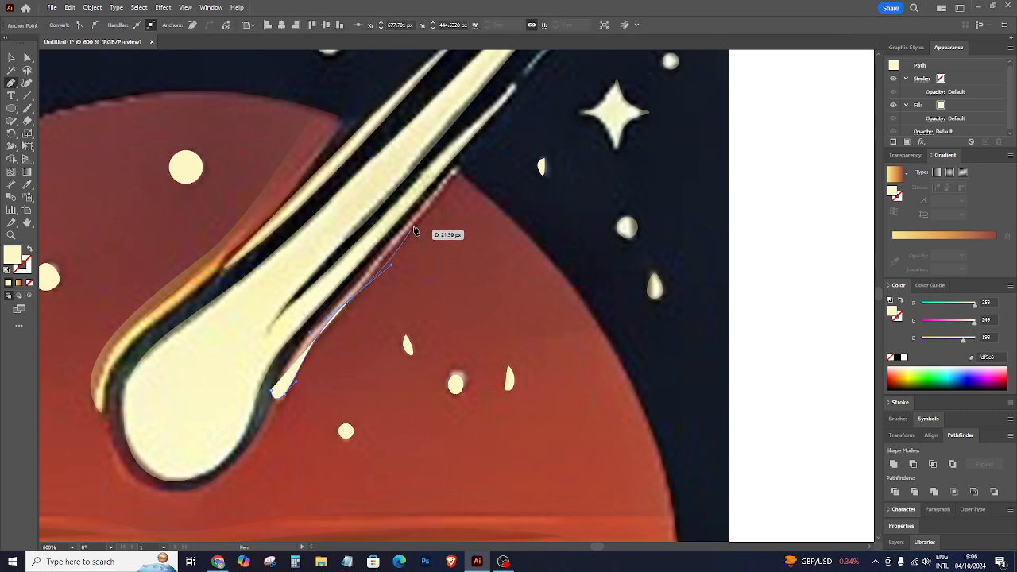
left_click(443, 166)
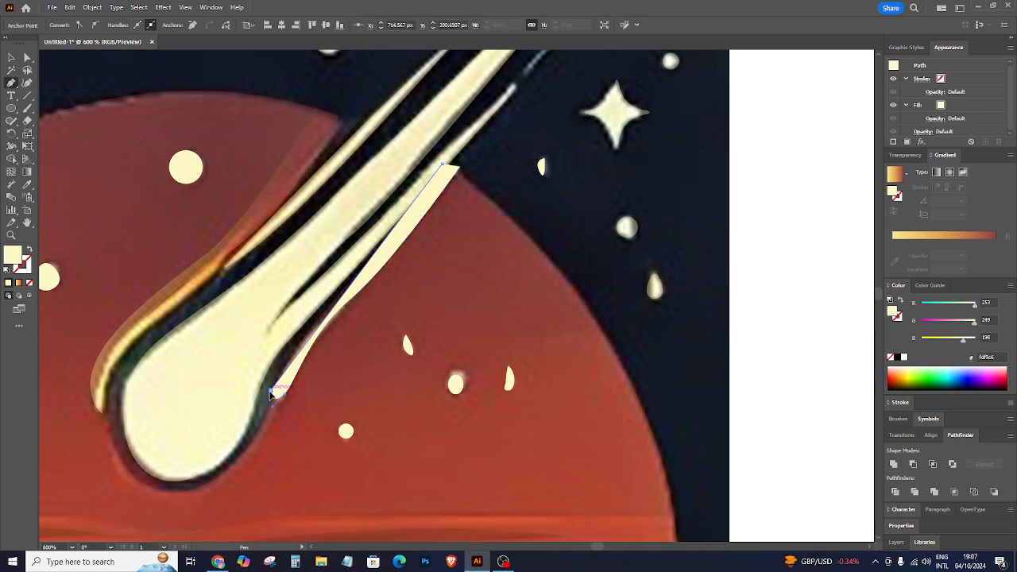
left_click(271, 391)
left_click(11, 58)
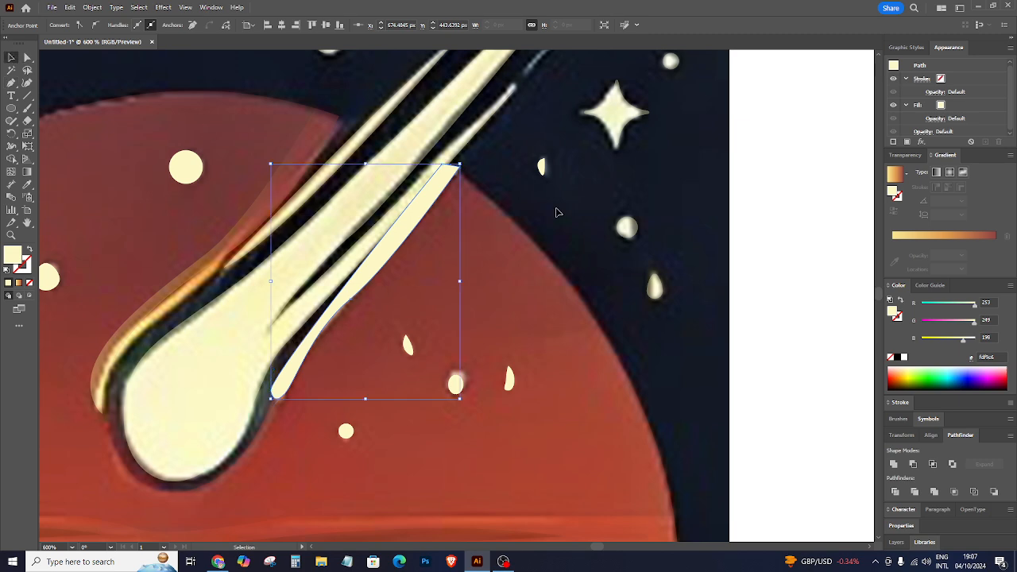
Ungroup the traced artwork that has the 36% group opacity.
left_click(556, 212)
left_click(492, 215)
right_click(486, 232)
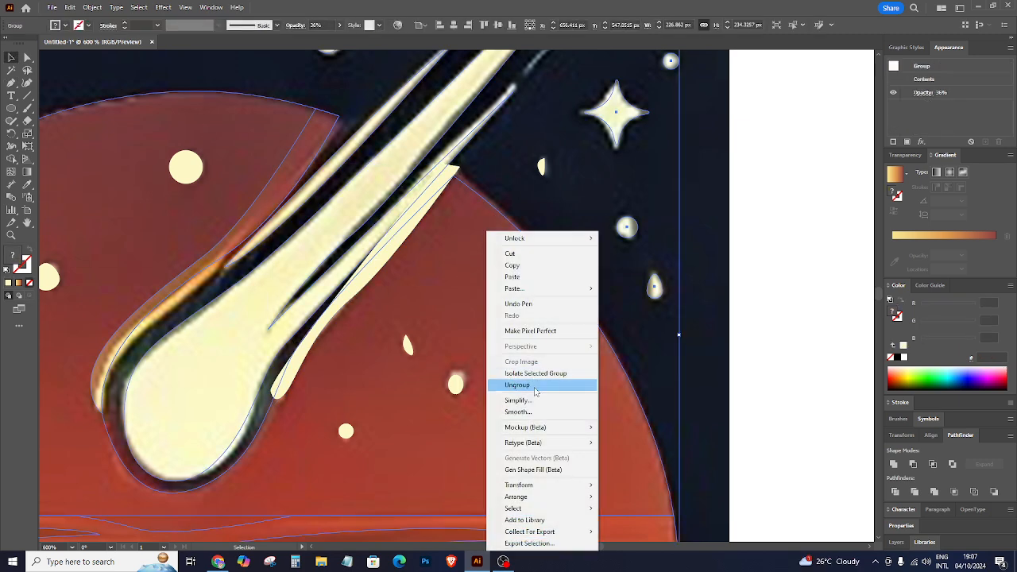
left_click(518, 385)
Trim the new streak where it extends beyond the red sun's outline, using Shape Builder on the streak and the sun.
left_click(456, 172)
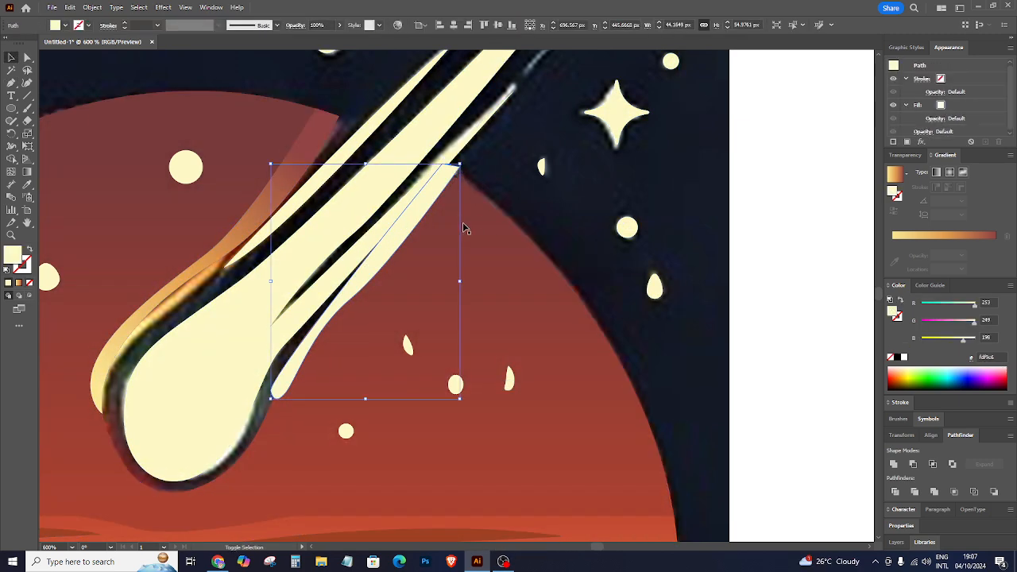
left_click(463, 225, "shift")
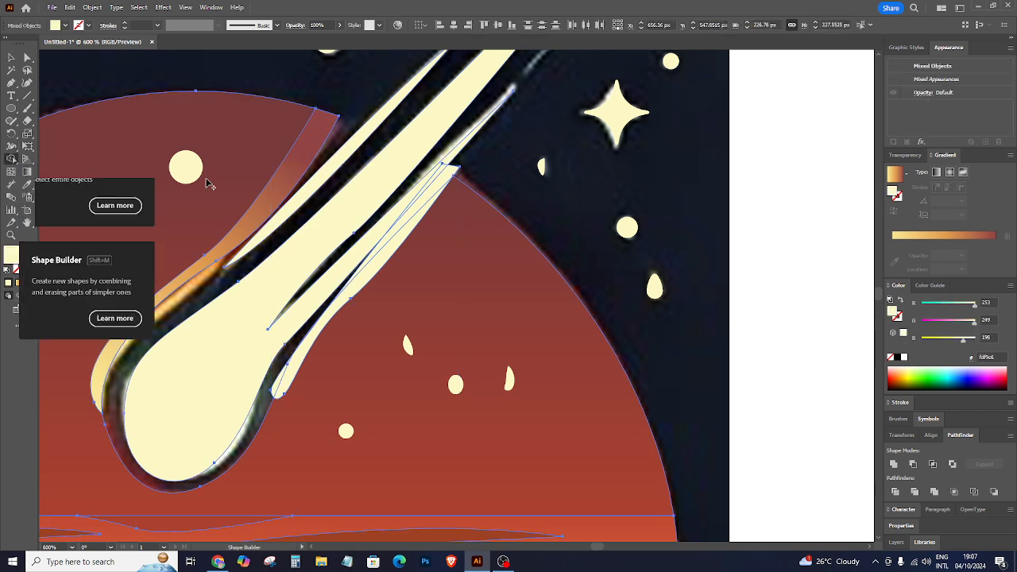
left_click(11, 159)
left_click(454, 174, "alt")
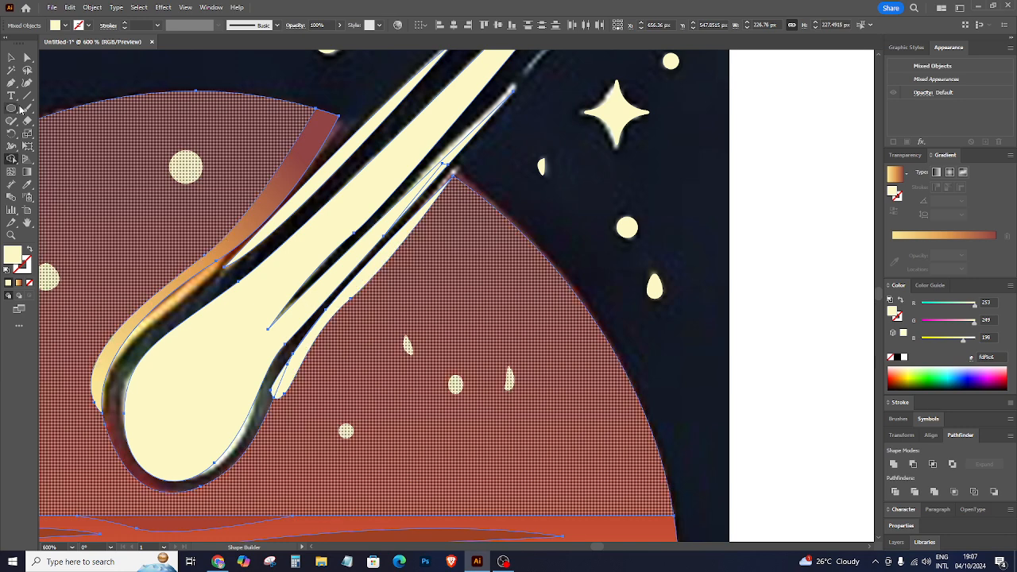
left_click(279, 381, "alt")
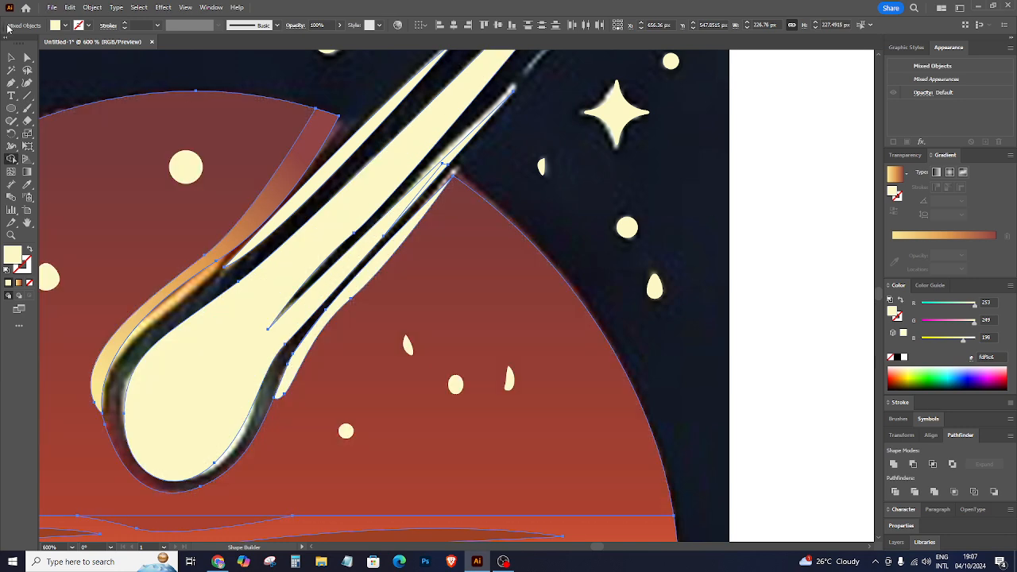
Remove the leftover sliver of the streak beside the upper part of the comet's tail.
left_click(12, 58)
left_click(433, 205)
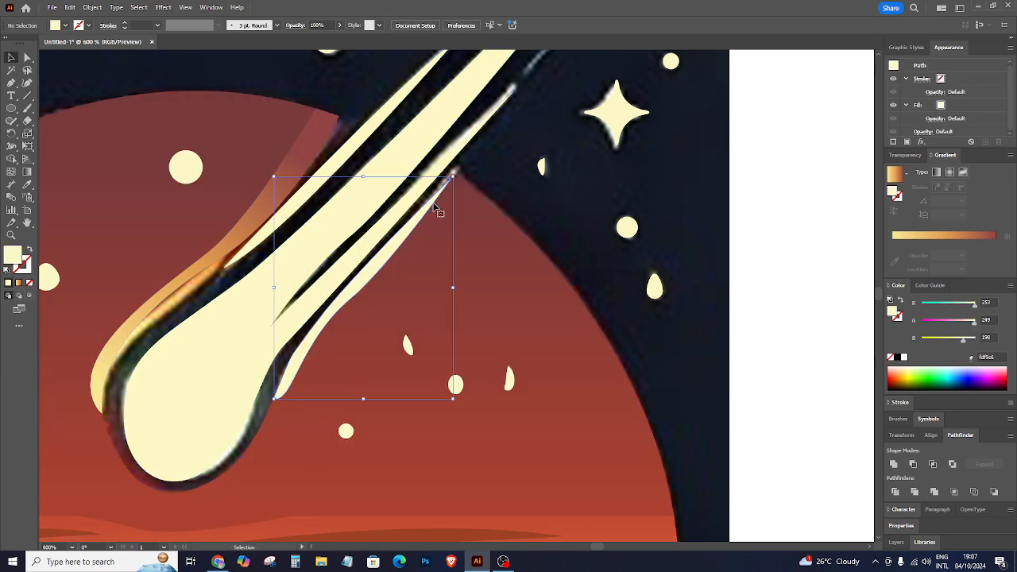
left_click(411, 199)
left_click_drag(477, 165, 415, 193)
left_click(436, 202)
left_click(430, 199)
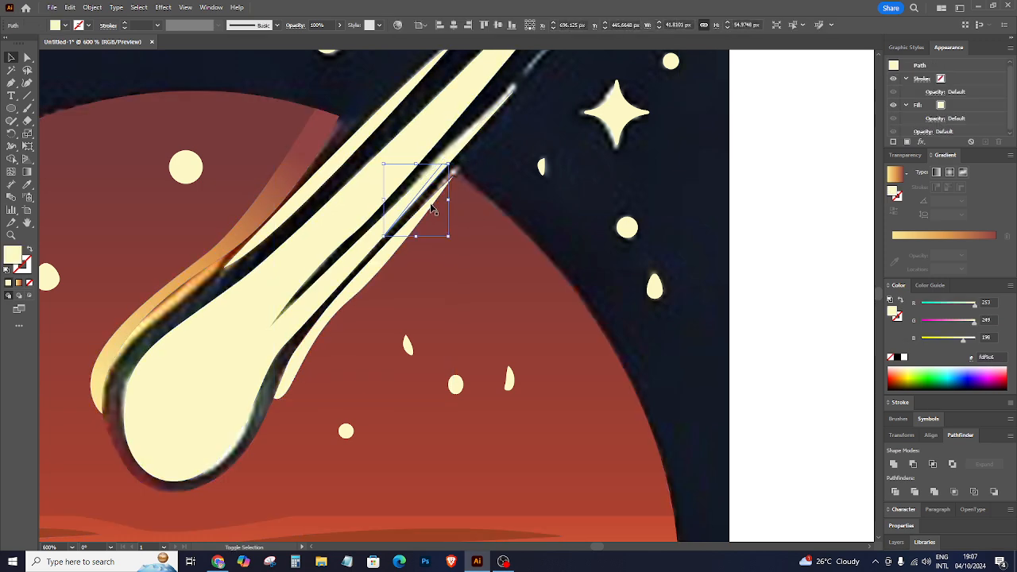
left_click(497, 202)
Select all the traced artwork from the stars down to the low sun and group it.
key("ctrl+minus")
key("ctrl+minus")
key("ctrl+minus")
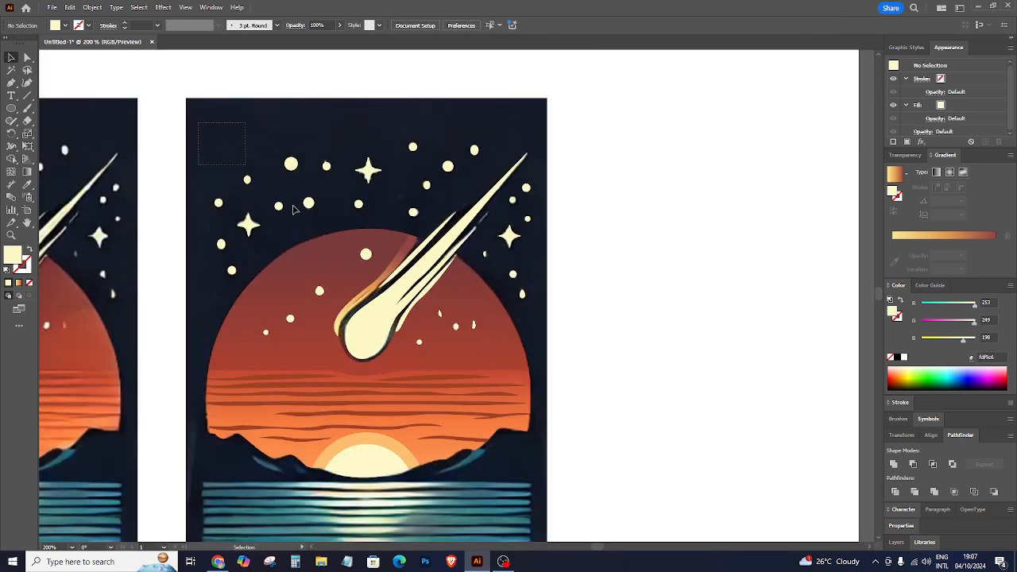
left_click_drag(293, 209, 578, 485)
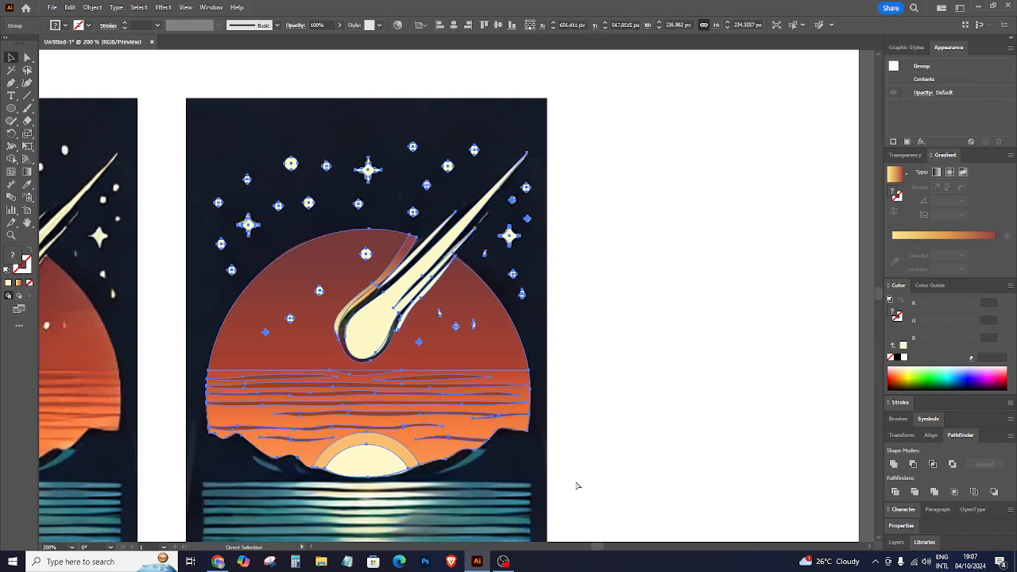
Move the grouped artwork off the artboard to check it on its own and undo the move.
key("ctrl+minus")
key("ctrl+minus")
key("ctrl+minus")
left_click_drag(468, 360, 729, 370)
left_click(764, 451)
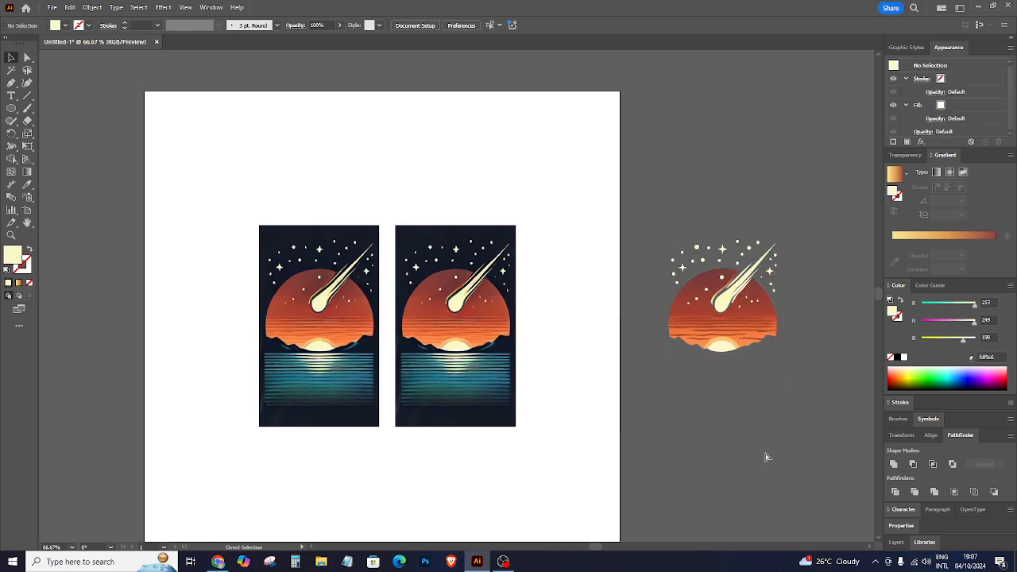
key("ctrl+z")
key("ctrl+plus")
key("ctrl+plus")
key("ctrl+plus")
left_click(800, 404)
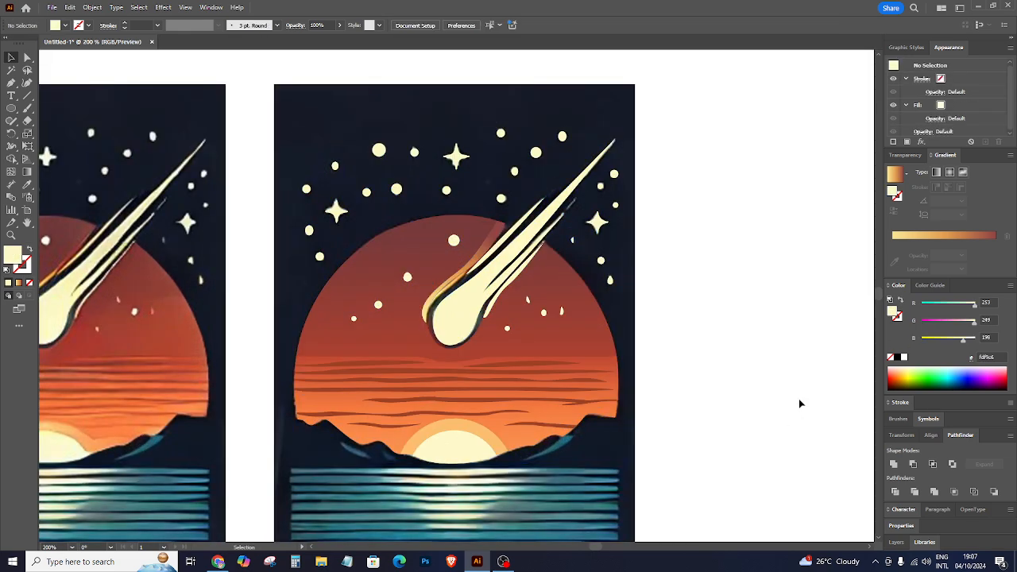
Dismiss the cloud-save offer and trace the curved highlight on the right mountain slope with the Pen tool.
scroll(801, 404, "down", 3)
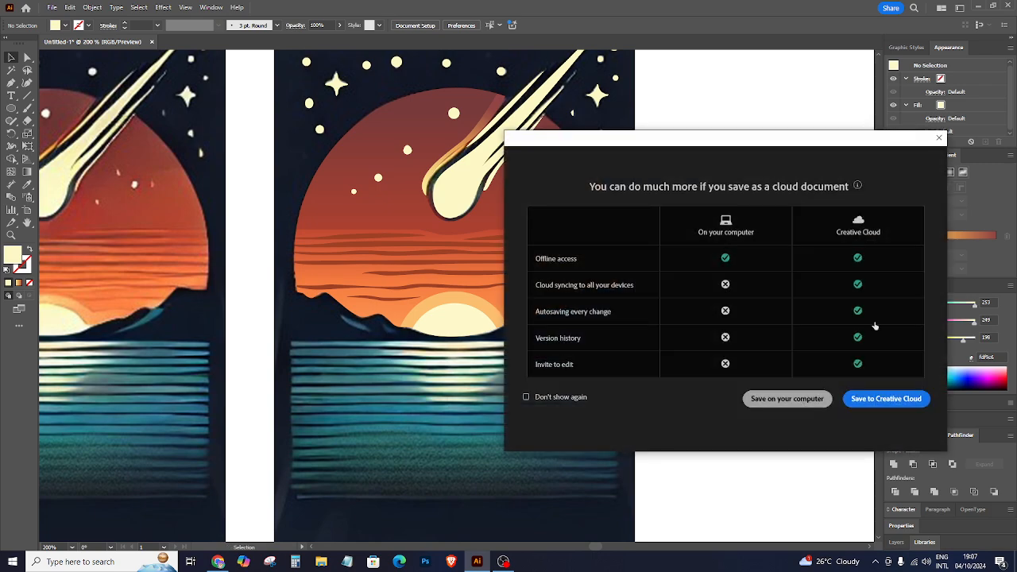
left_click(939, 137)
key("ctrl+plus")
key("ctrl+plus")
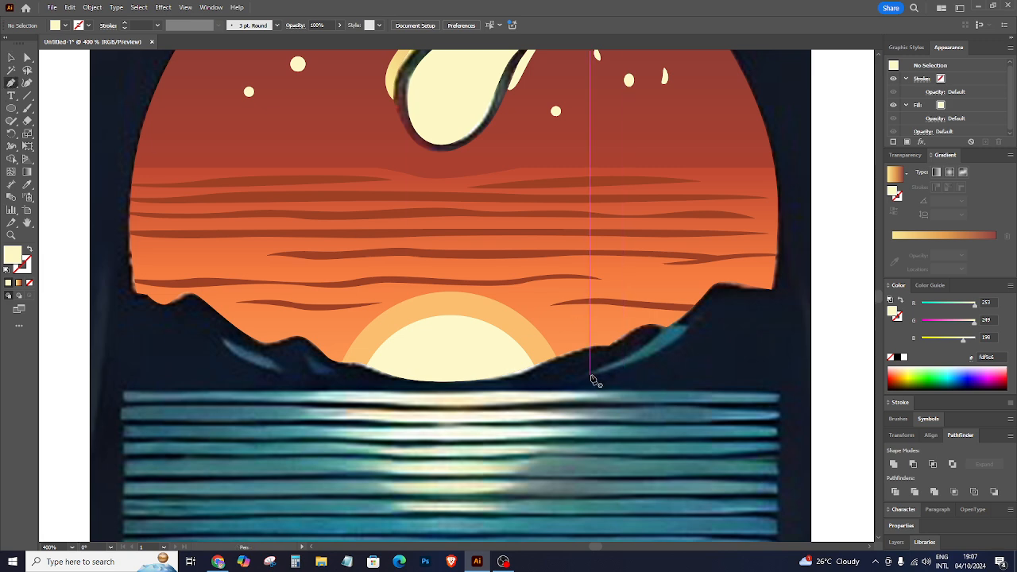
left_click(589, 373)
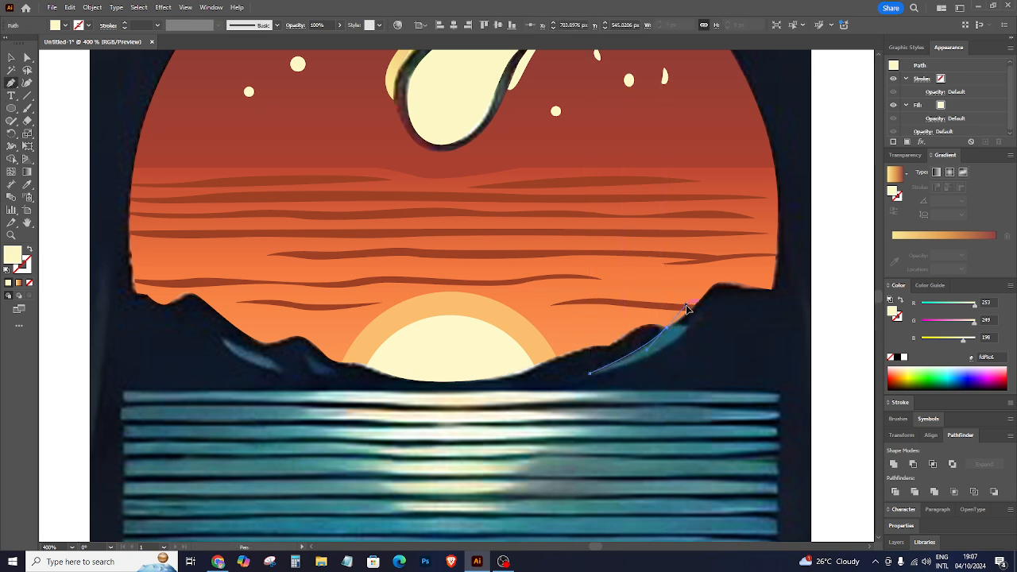
left_click_drag(688, 309, 531, 379)
left_click(668, 327)
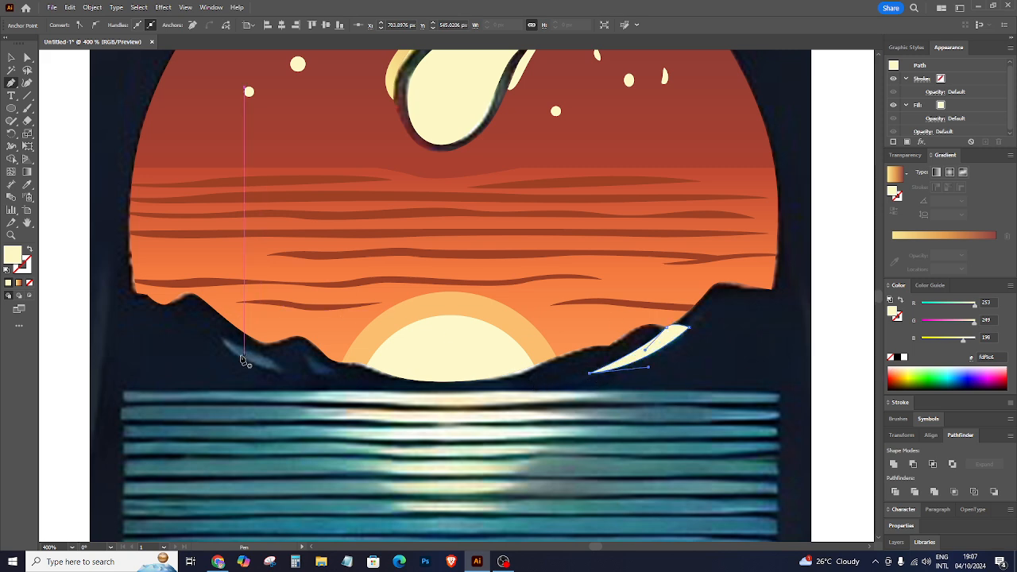
Trace the two highlights on the left mountains with the Pen tool, making the smaller one about 11 by 6.4 px.
left_click_drag(221, 338, 287, 374)
left_click(222, 339)
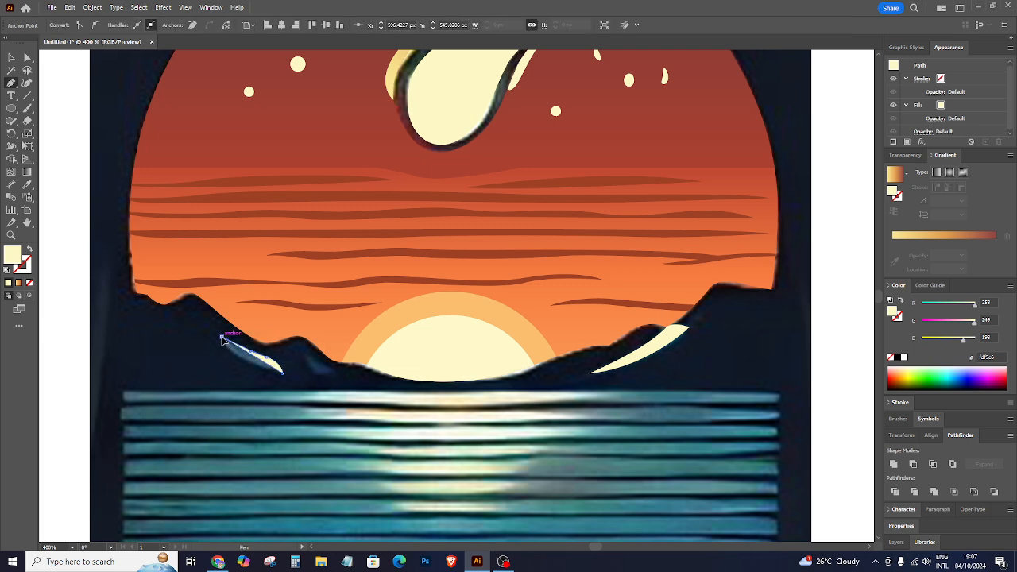
left_click(302, 356)
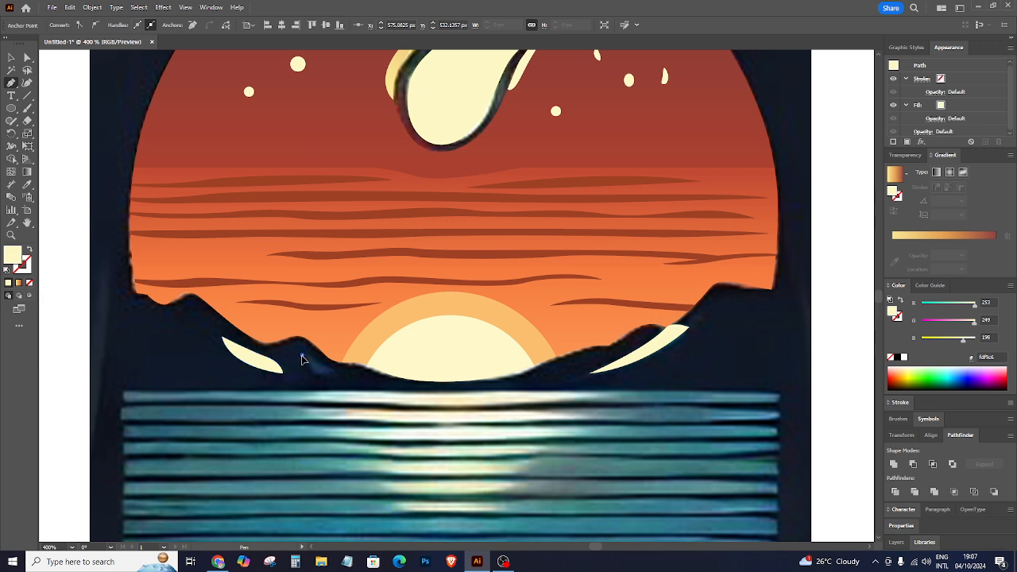
left_click_drag(315, 374, 334, 377)
left_click(302, 356)
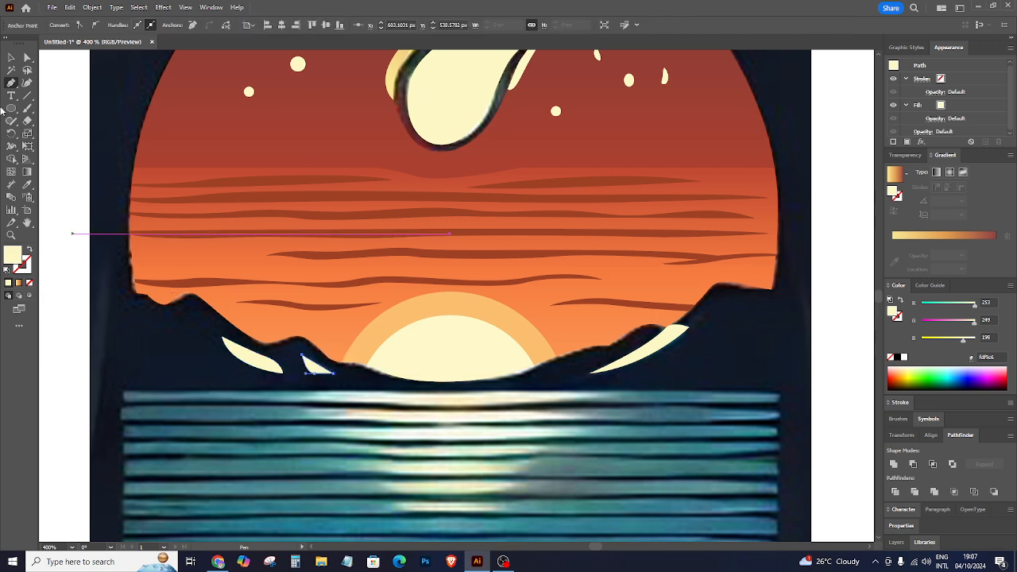
Fill all three mountain highlights with the slate blue 3c5b72, sampled from the reference's left highlight.
left_click(12, 57)
left_click(236, 343)
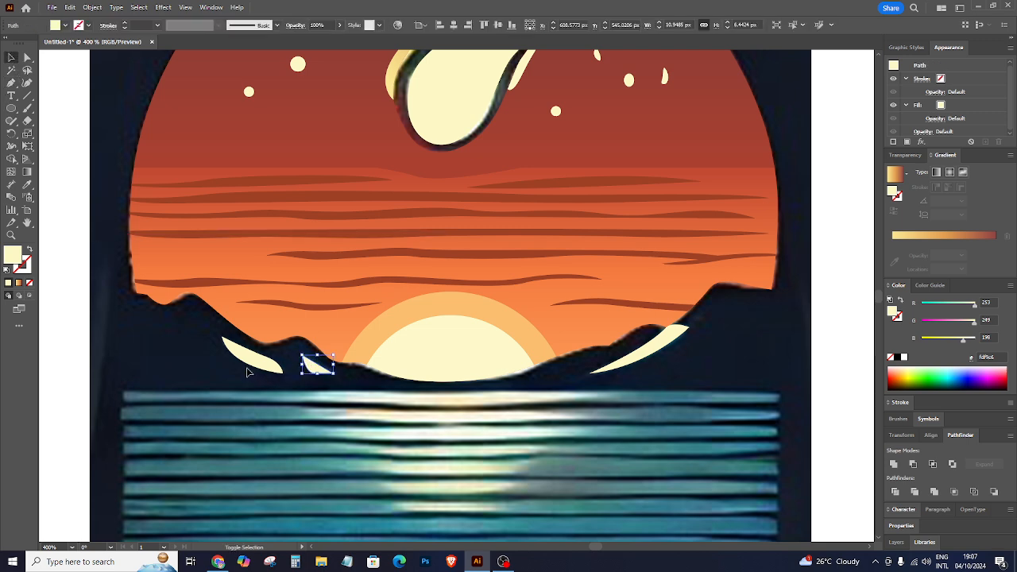
left_click(309, 368)
left_click(650, 359, "shift")
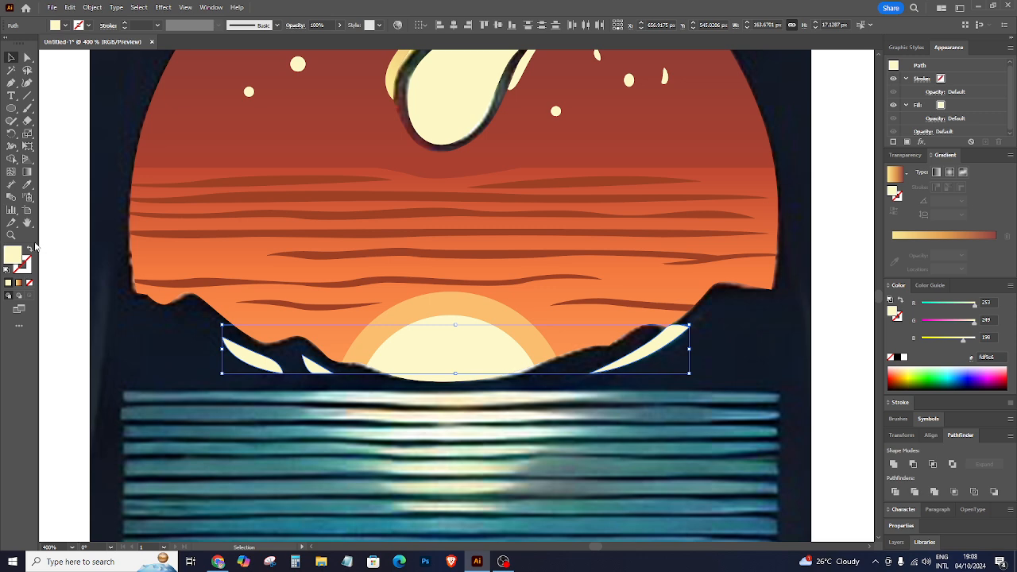
left_click(30, 250)
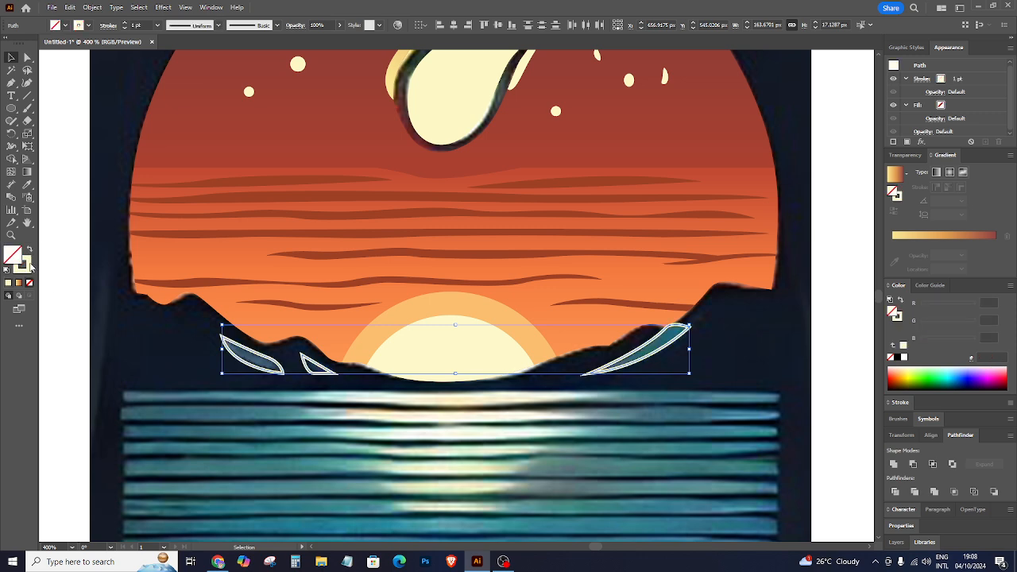
left_click(27, 186)
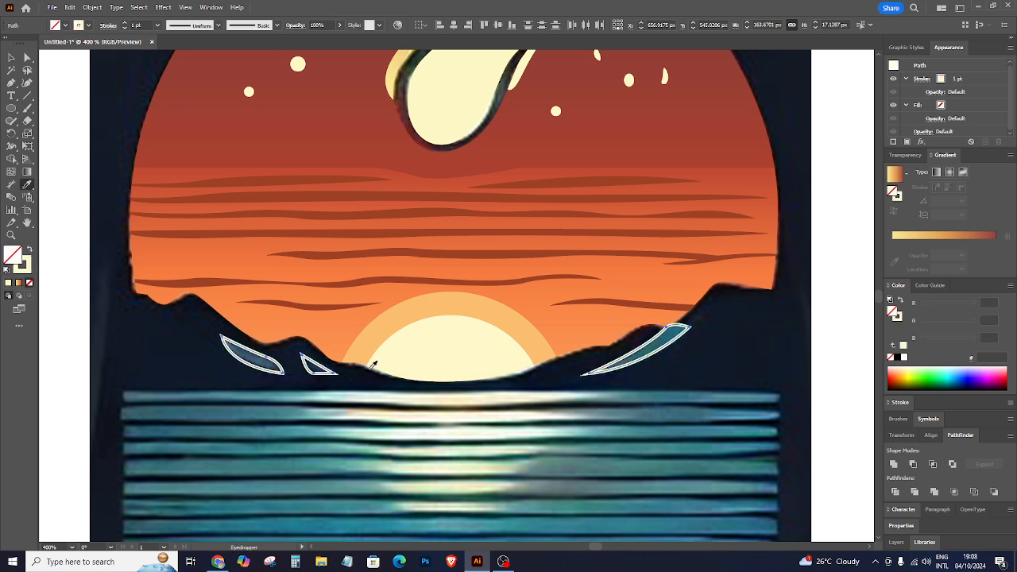
left_click(256, 353)
left_click(11, 59)
left_click(92, 203)
Group all the traced artwork, including the mountain highlights, and move the group off the artboard's right side.
key("ctrl+minus")
key("ctrl+minus")
key("ctrl+minus")
key("ctrl+minus")
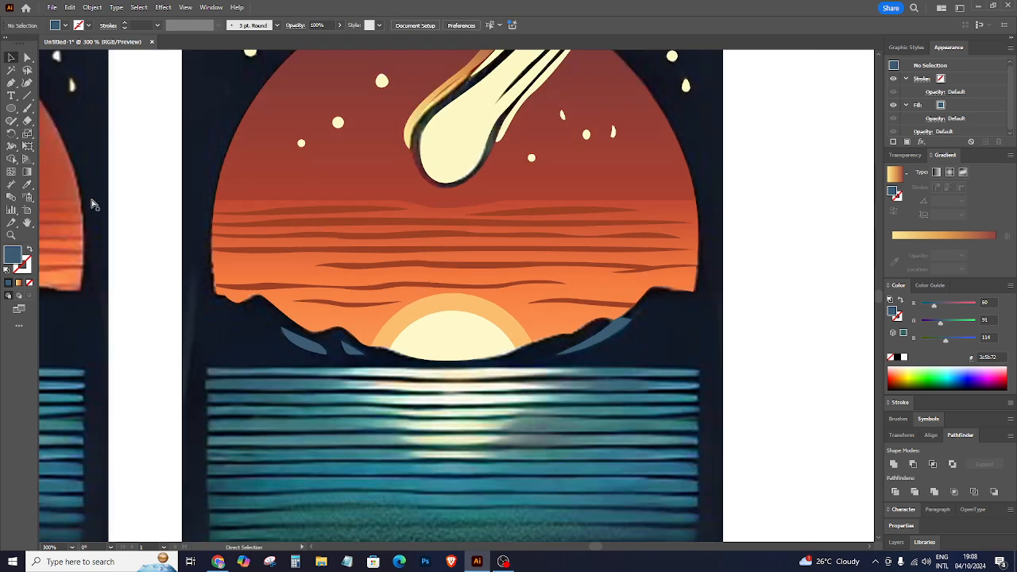
left_click_drag(447, 237, 574, 342)
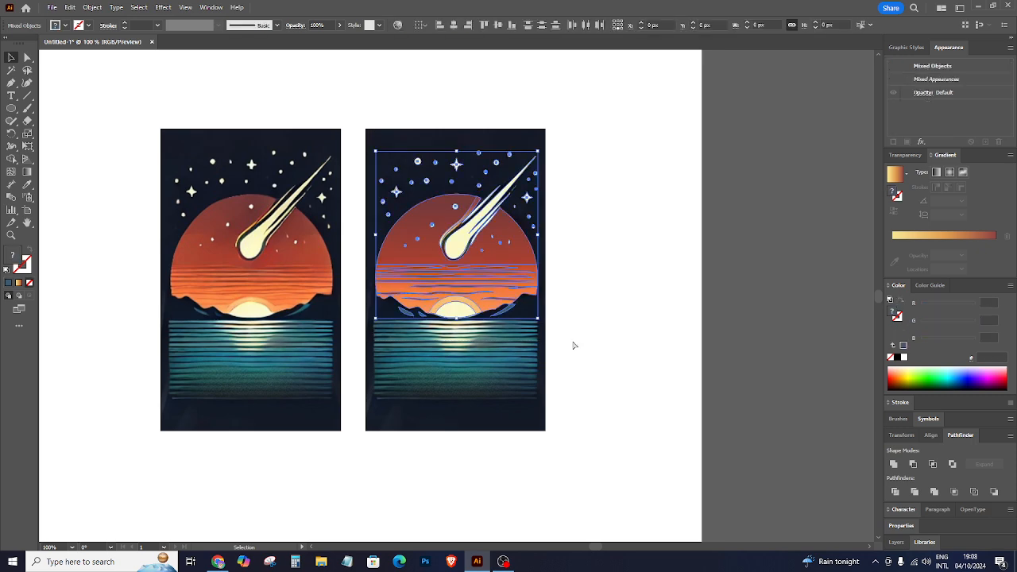
key("ctrl+g")
left_click_drag(495, 290, 834, 290)
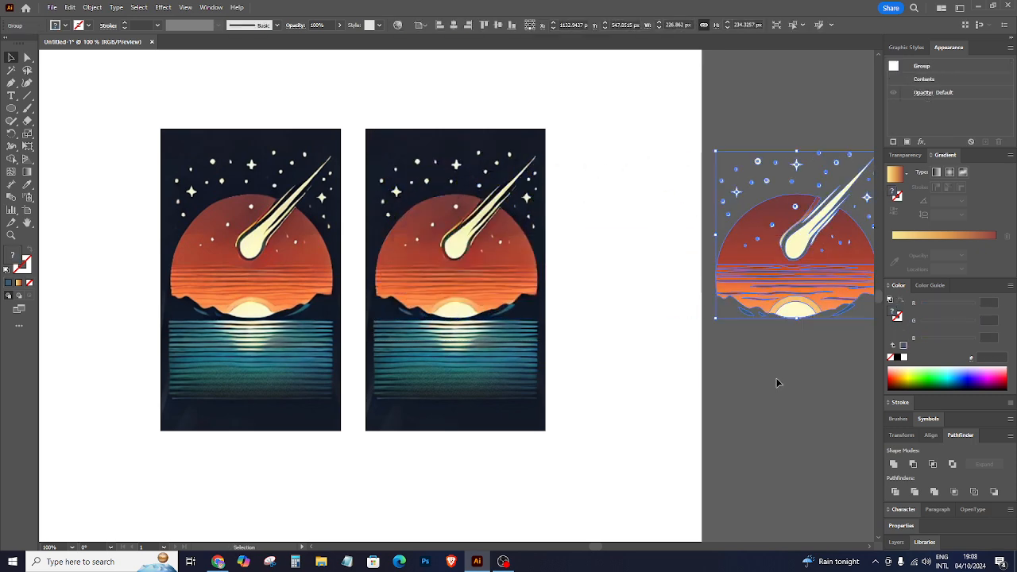
Undo the move and grouping of the traced artwork, and dismiss the cloud-save offer.
left_click(779, 380)
key("ctrl+z")
key("ctrl+z")
left_click(651, 365)
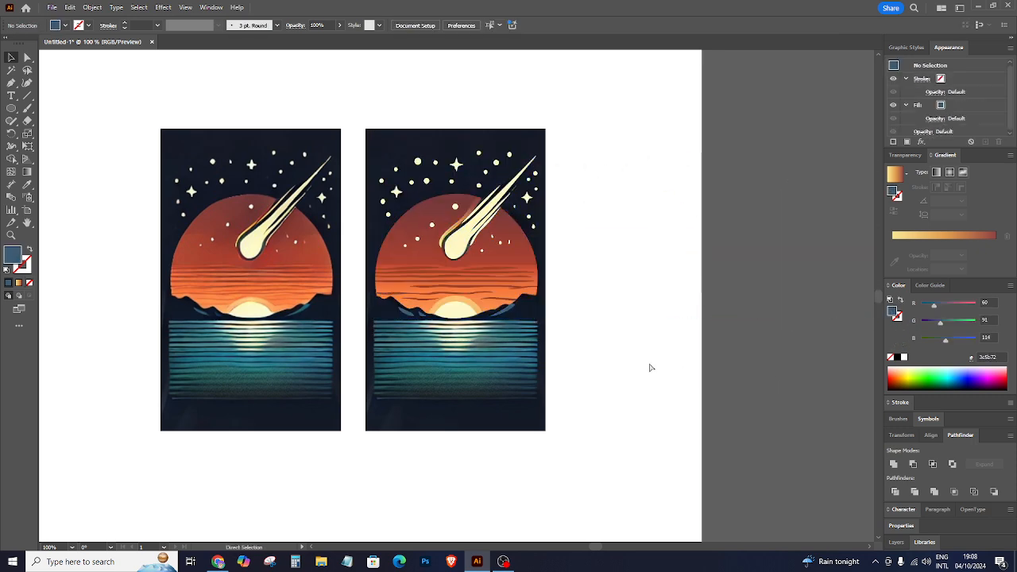
key("ctrl+plus")
key("ctrl+s")
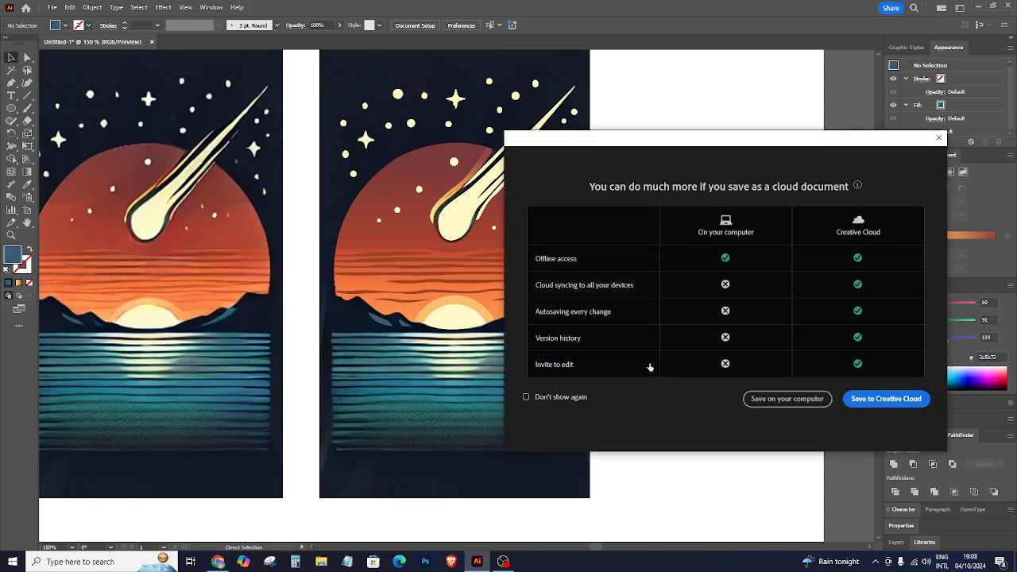
left_click(939, 139)
Trace the upper edge of the topmost water stripe with the Pen tool, just below the mountains, from its left end to its right end.
key("ctrl+plus")
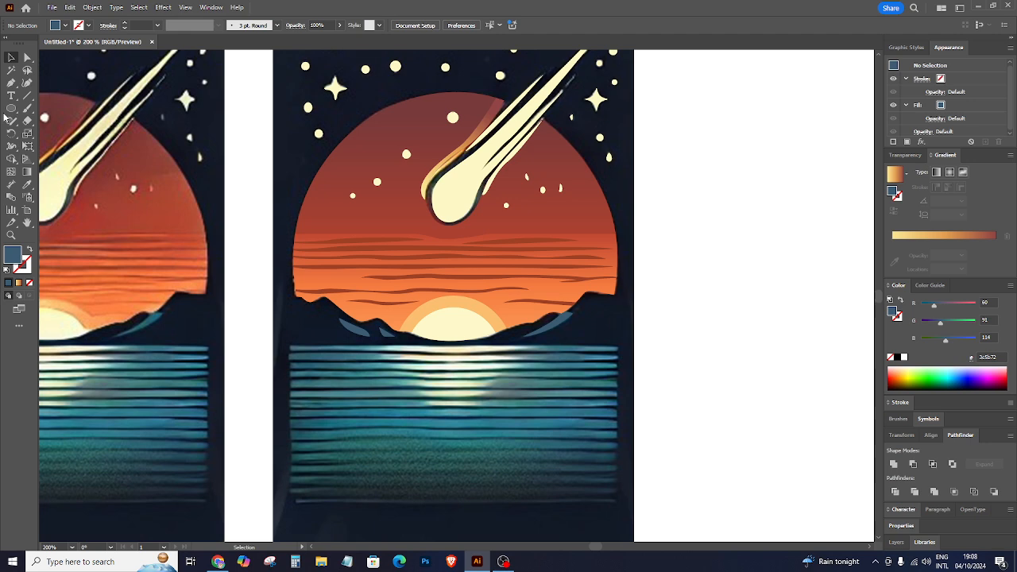
key("ctrl+plus")
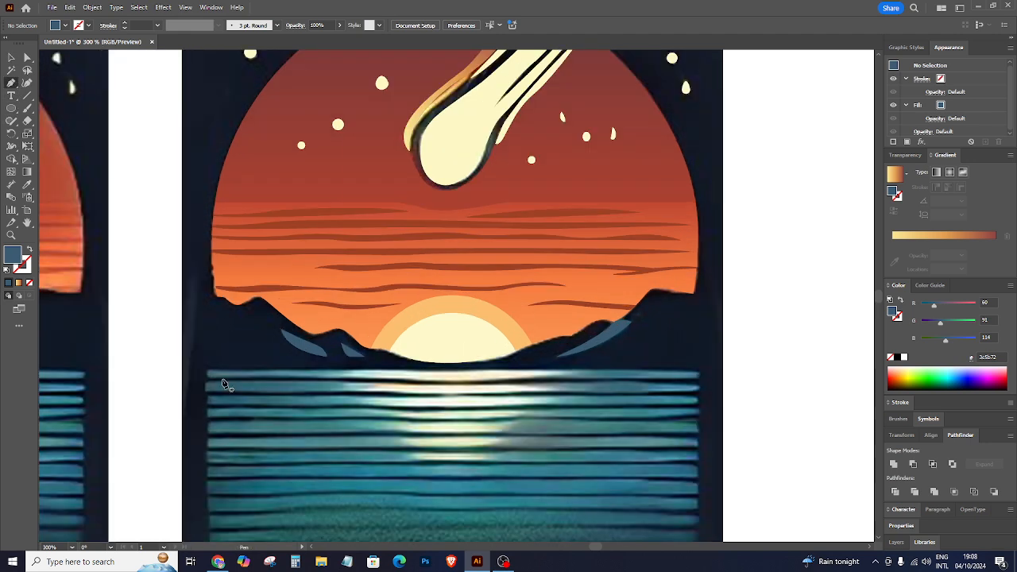
left_click(209, 370)
left_click(310, 371)
left_click(347, 370)
left_click(384, 371)
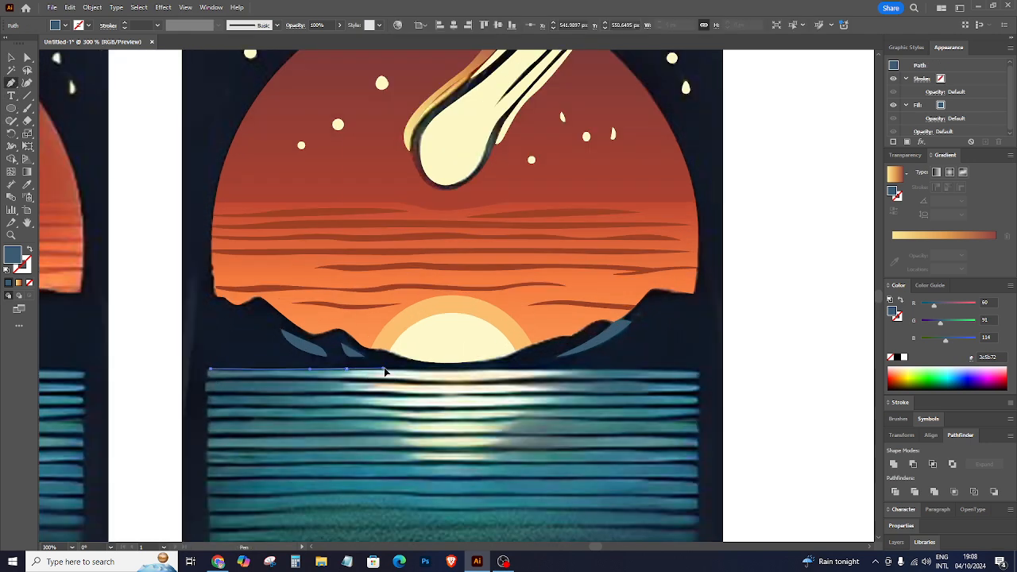
left_click_drag(413, 365, 416, 367)
key("ctrl+z")
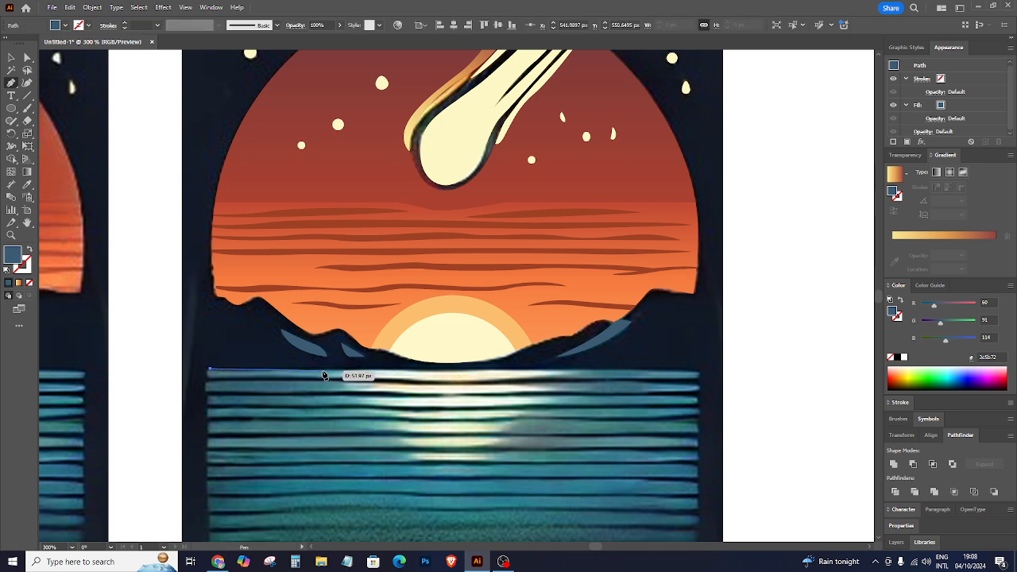
left_click(324, 372)
left_click(396, 369)
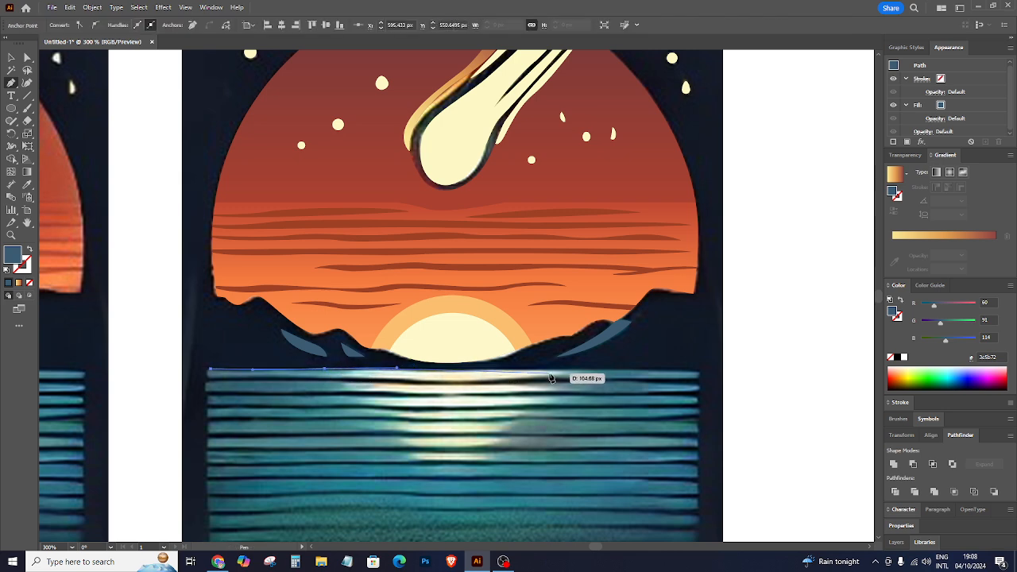
left_click(488, 370)
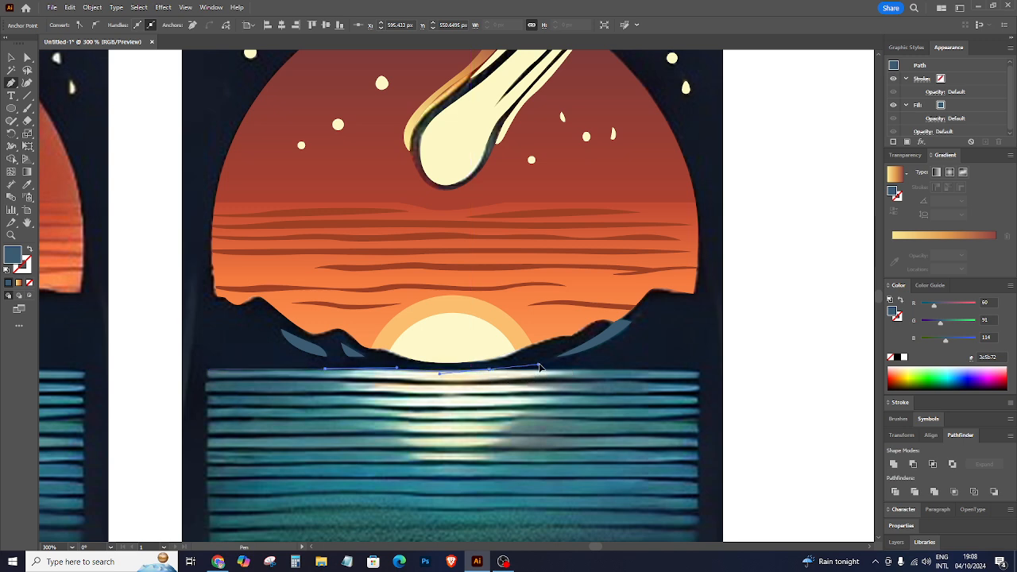
left_click(548, 369)
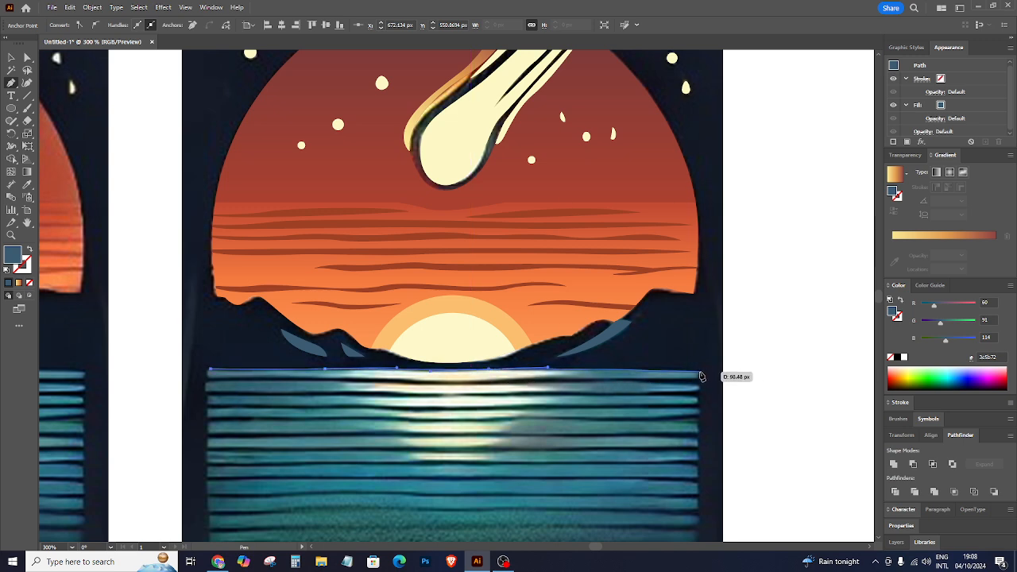
left_click(698, 373)
Trace the topmost water stripe's curved lower edge back to its left end and close the path.
left_click(526, 379)
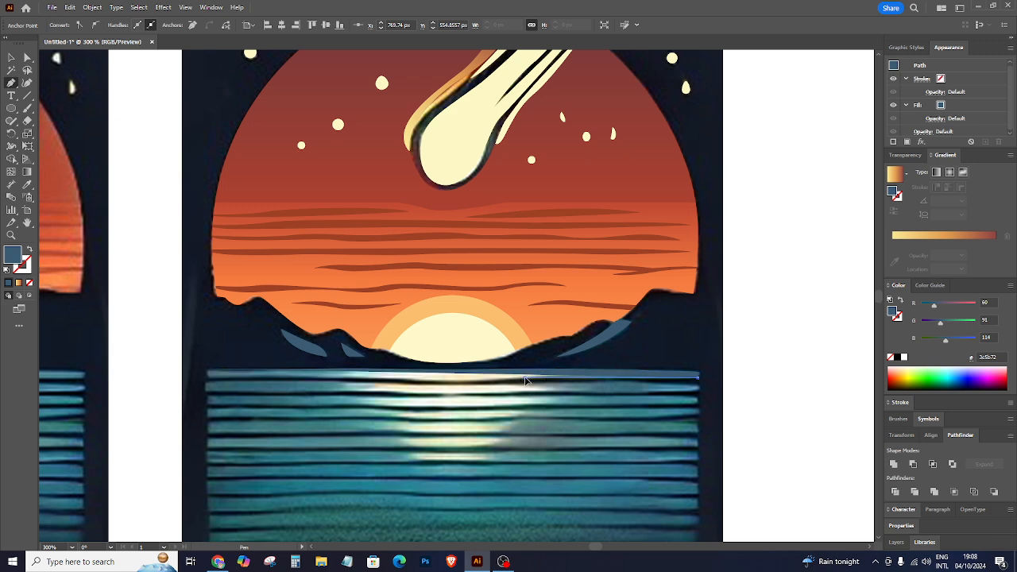
left_click(499, 388)
left_click(367, 375)
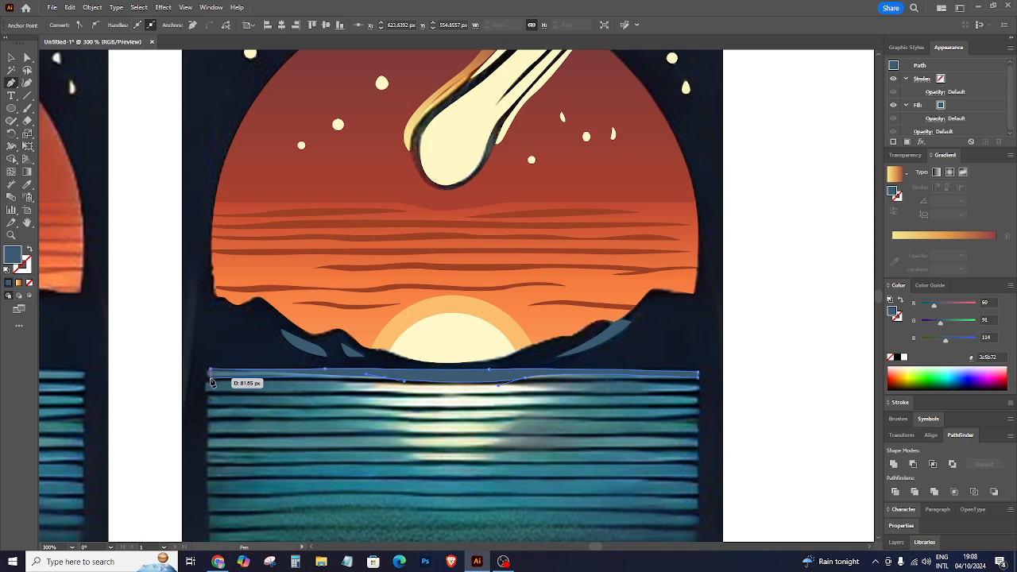
left_click(211, 381)
left_click(210, 375)
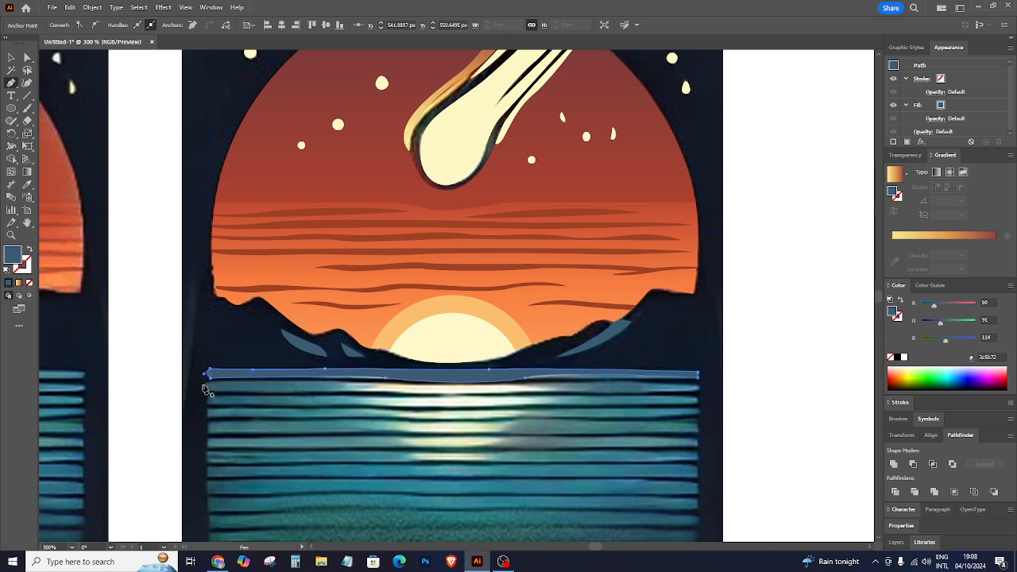
Trace the upper edge and right end of the second water stripe with the Pen tool.
left_click(205, 383)
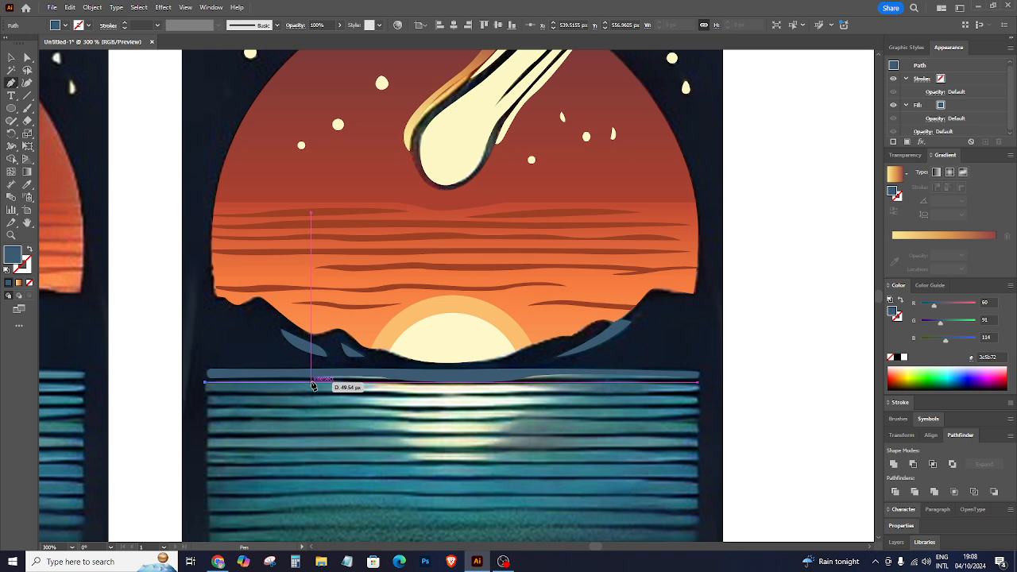
left_click_drag(311, 382, 559, 383)
left_click(699, 386)
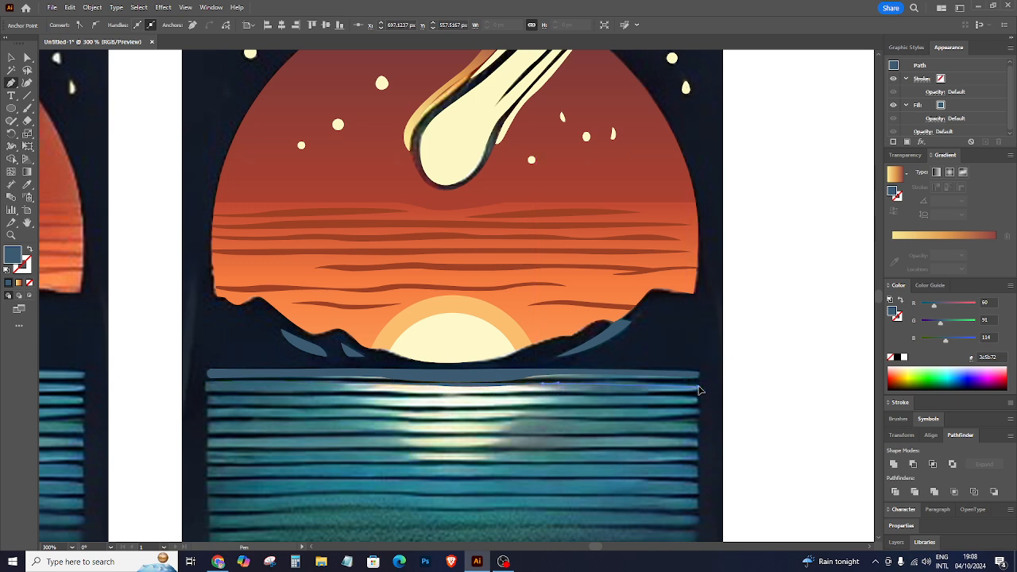
mouse_move(699, 390)
left_mouse_down()
mouse_move(688, 393)
mouse_move(698, 389)
left_mouse_up()
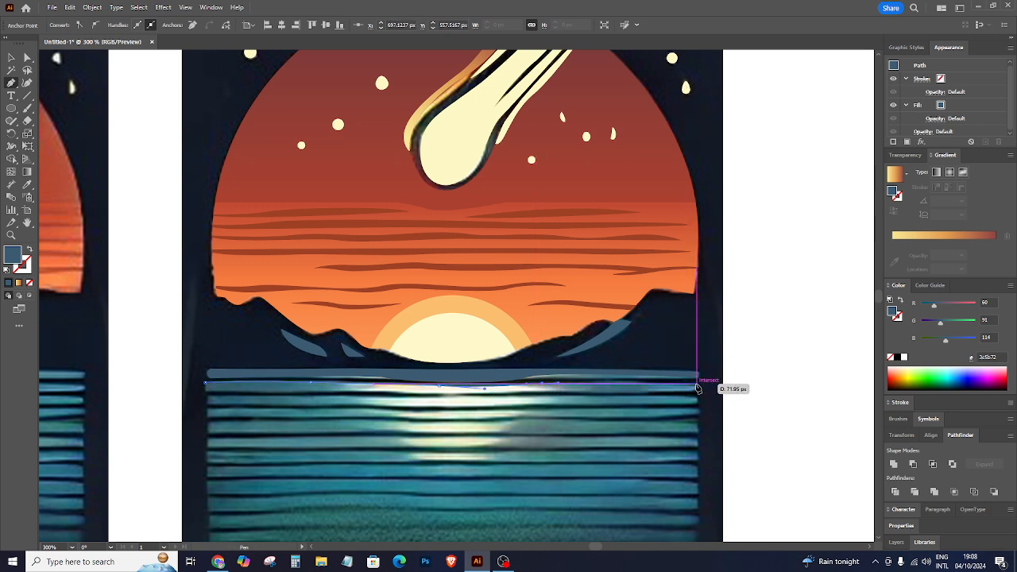
left_click(697, 386)
left_click(697, 391)
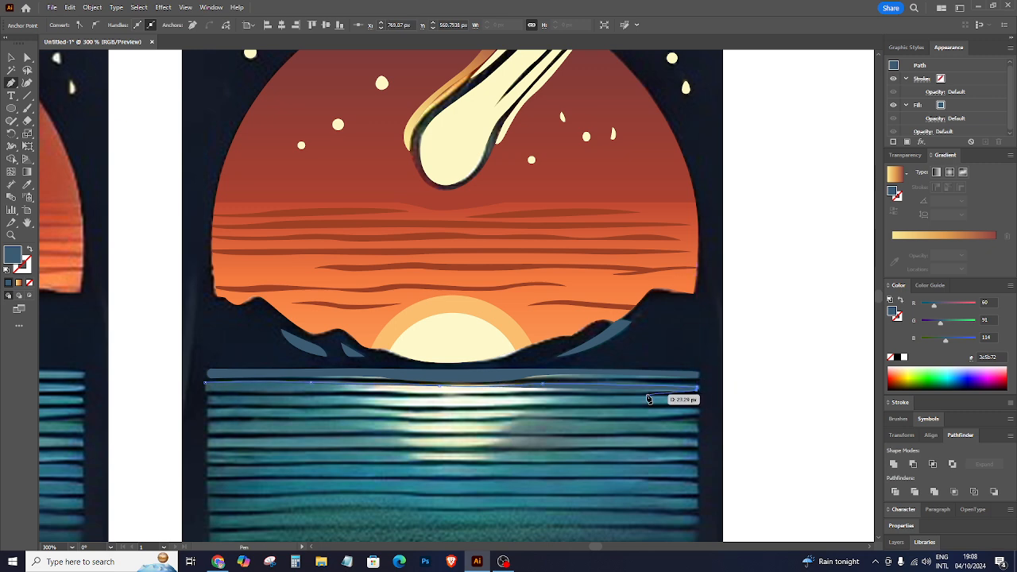
Trace the second water stripe's wavy lower edge back to its left end, close the path and deselect it.
left_click(641, 391)
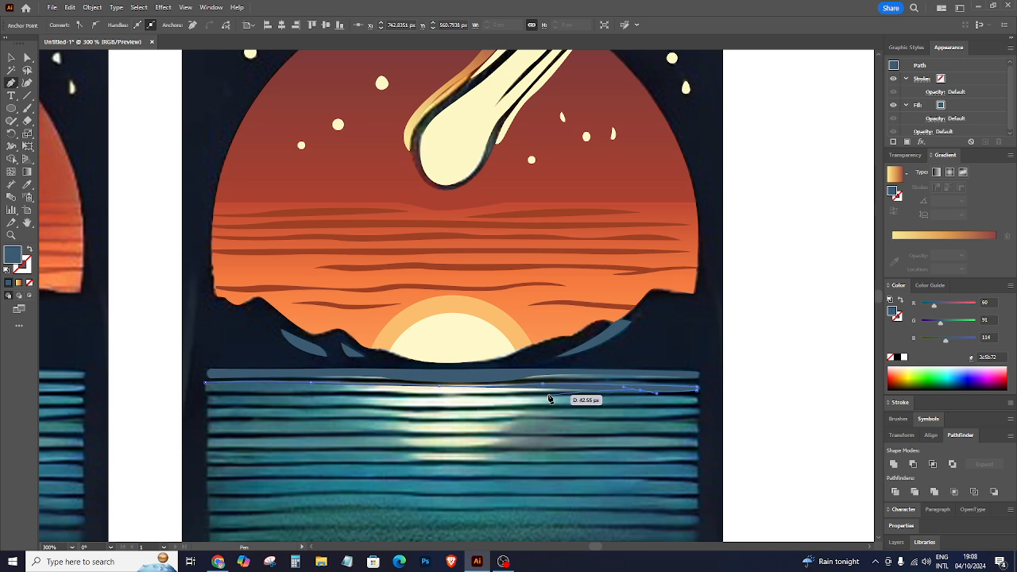
left_click(543, 385)
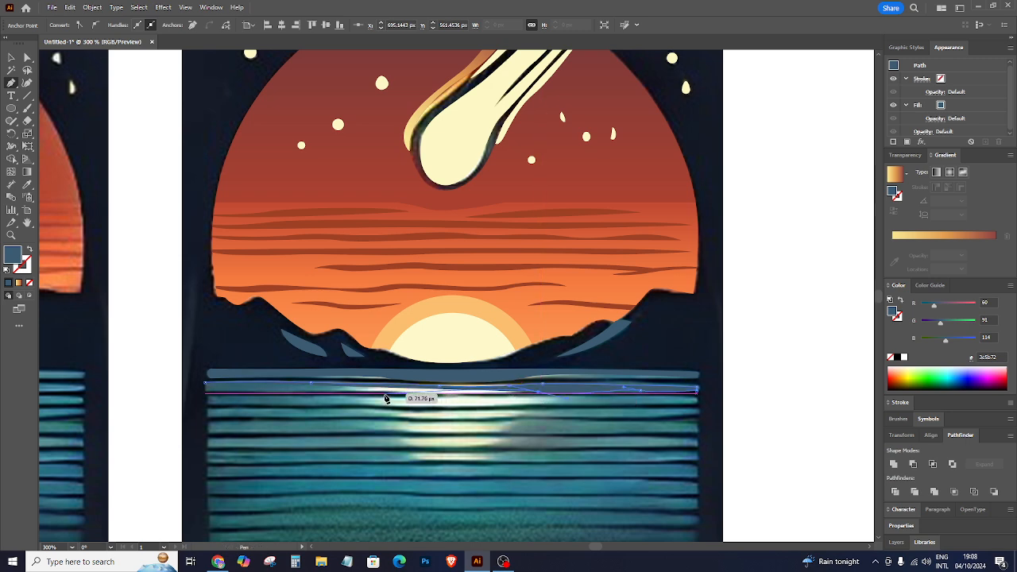
left_click_drag(382, 390, 311, 385)
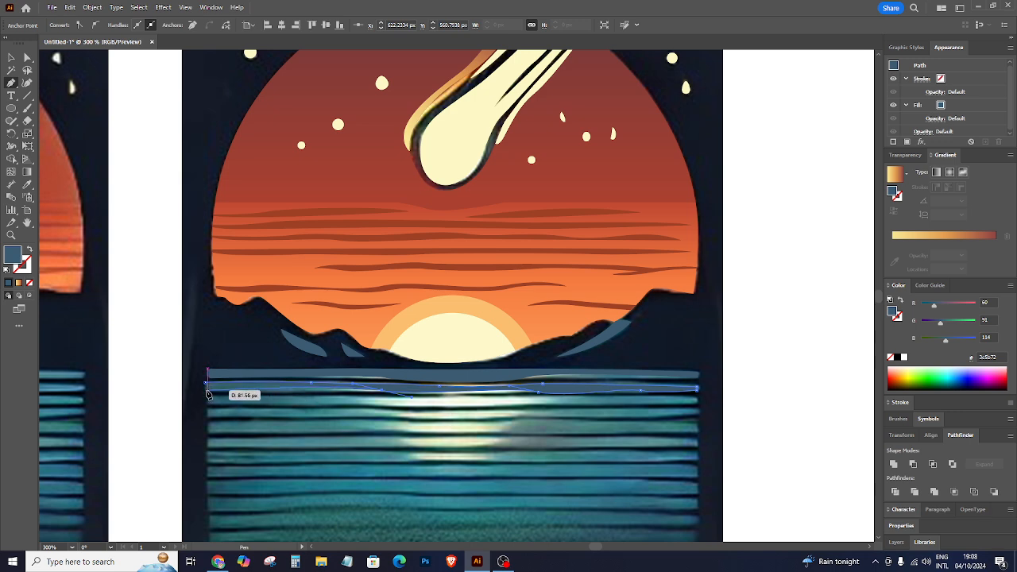
left_click(205, 389)
left_click(205, 390)
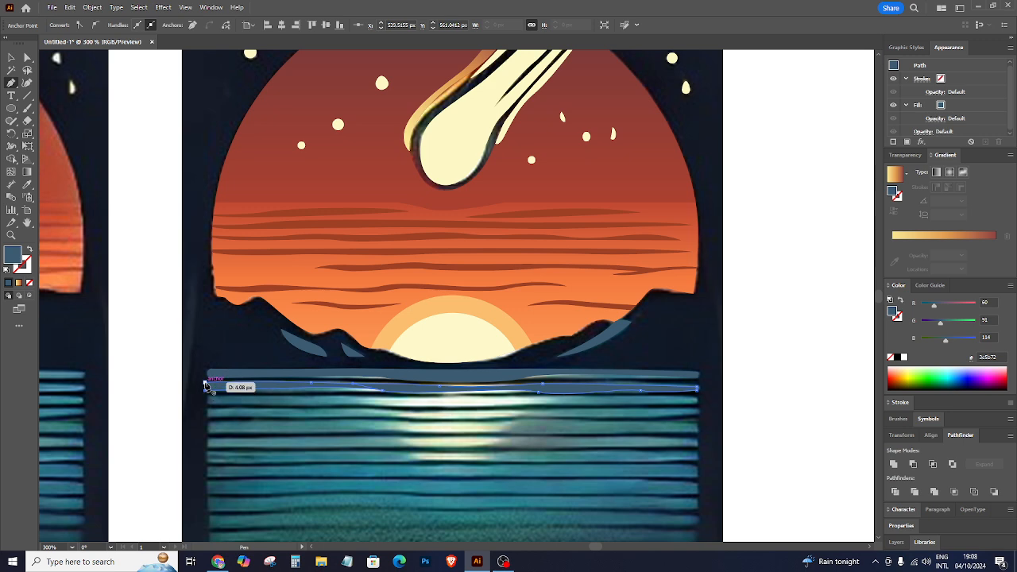
left_click(11, 58)
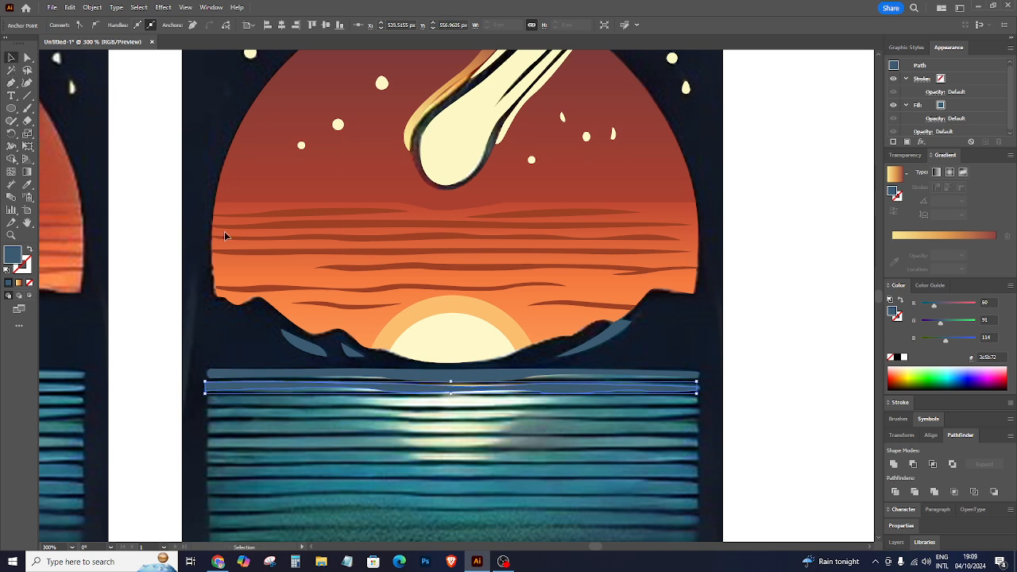
left_click(798, 395)
Reshape the second water stripe's lower edge by moving its anchor points and handles upward to follow the reference stripe.
scroll(789, 394, "down", 2)
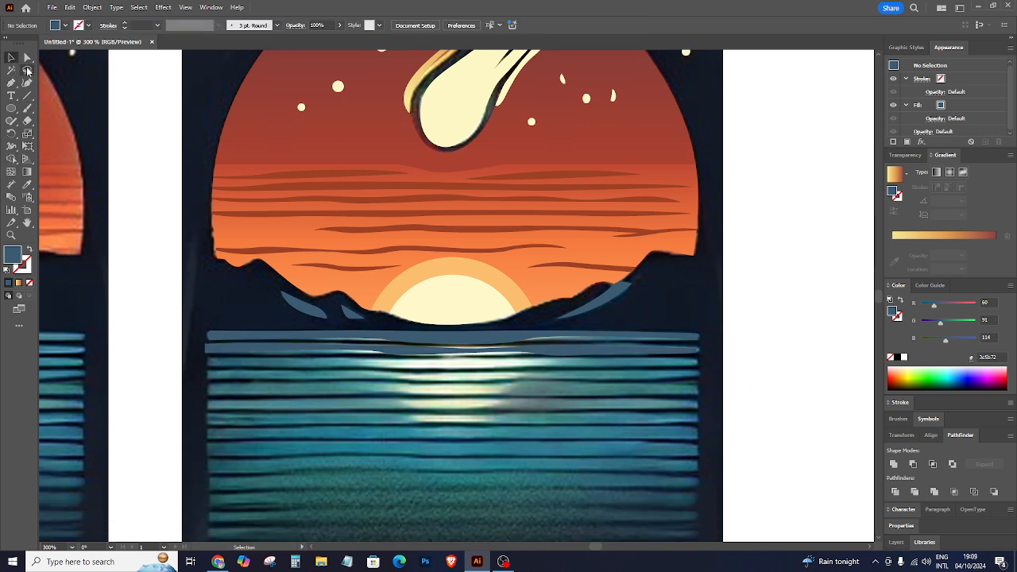
left_click(540, 350)
scroll(536, 359, "up", 3)
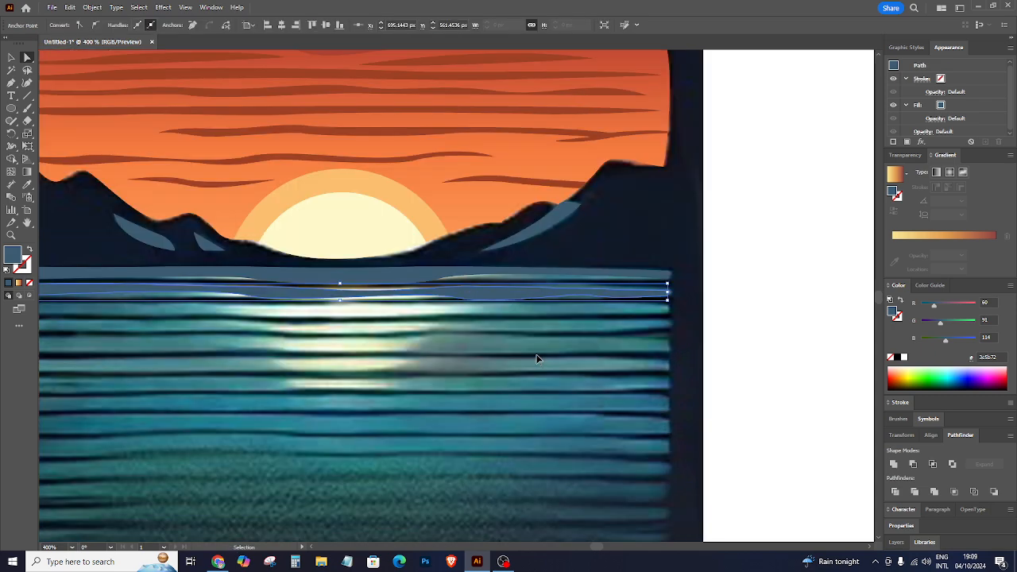
left_click_drag(382, 283, 372, 305)
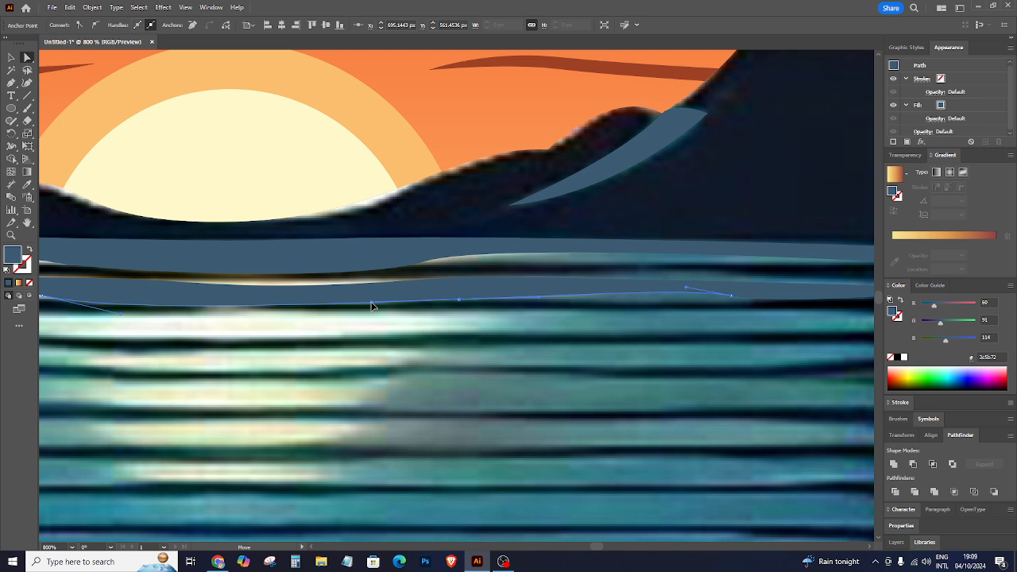
left_click(470, 277)
scroll(470, 277, "down", 3)
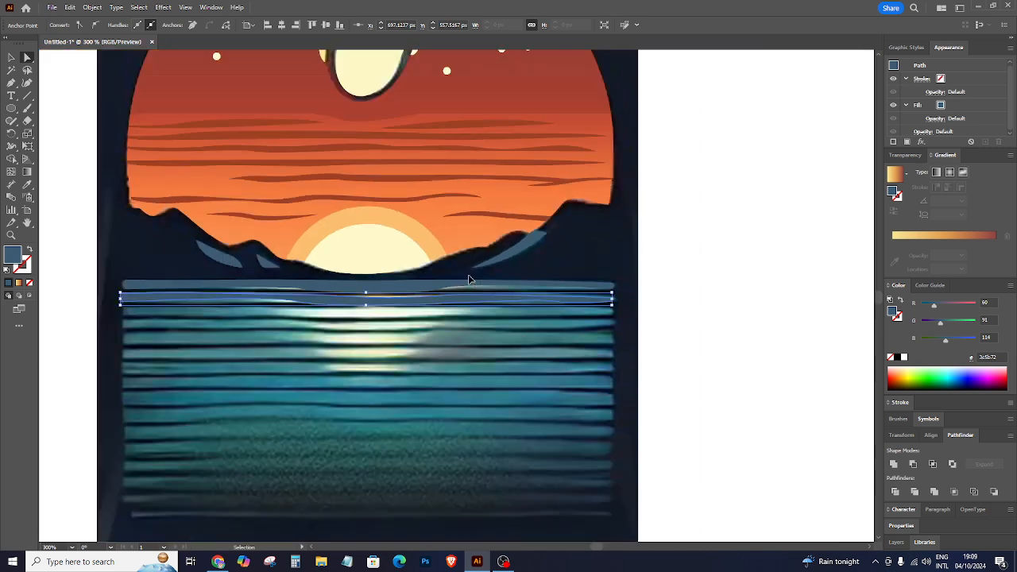
left_click_drag(299, 299, 264, 303)
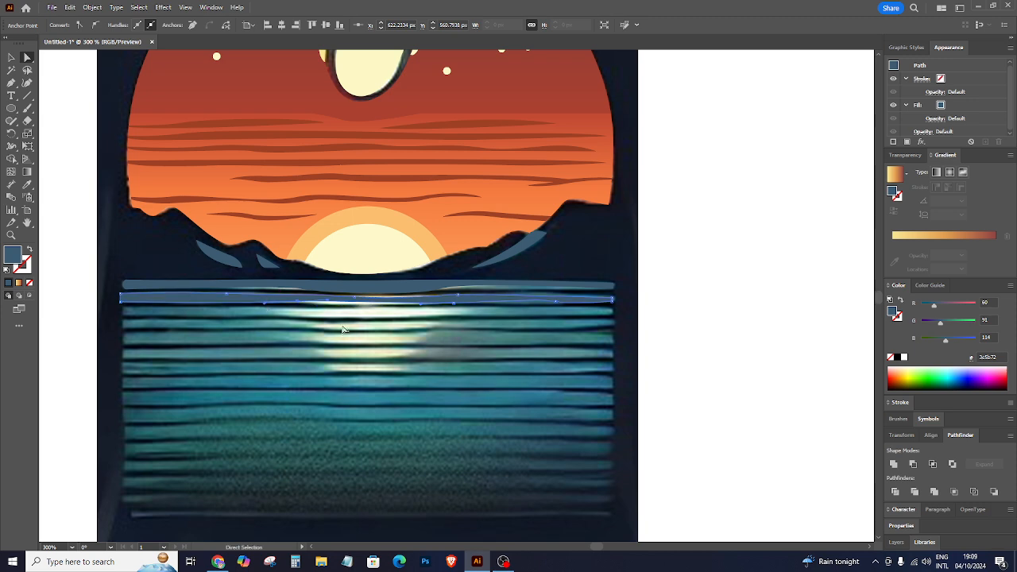
Trace the third water stripe as a closed shape with the Pen tool across the full width of the sea.
key("ctrl+plus")
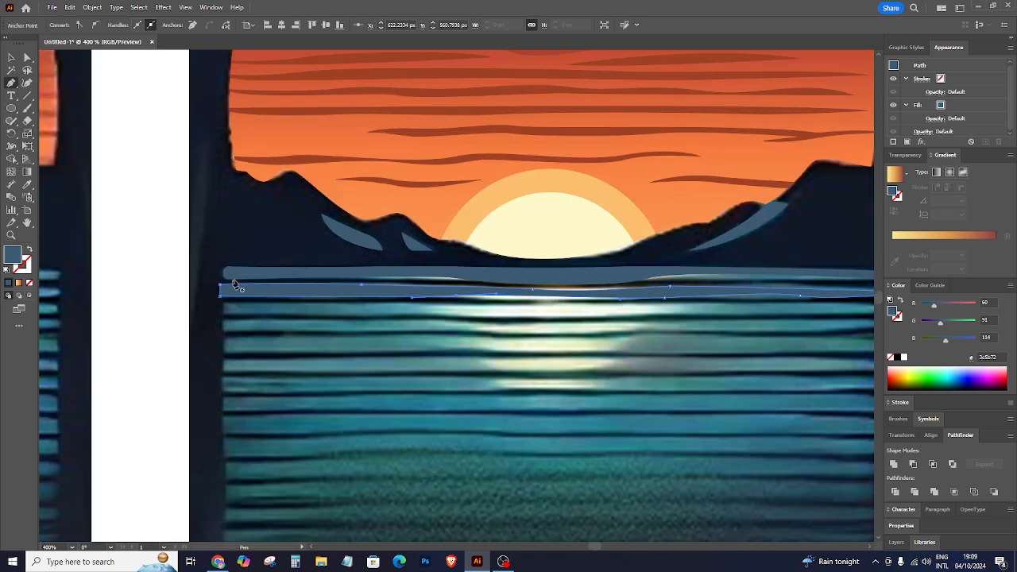
left_click(223, 303)
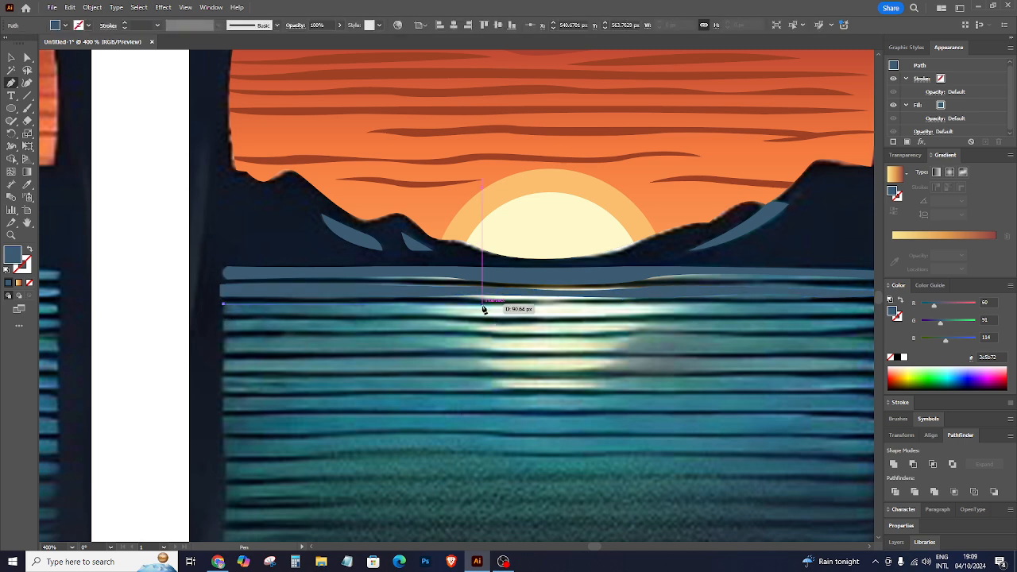
key("ctrl+minus")
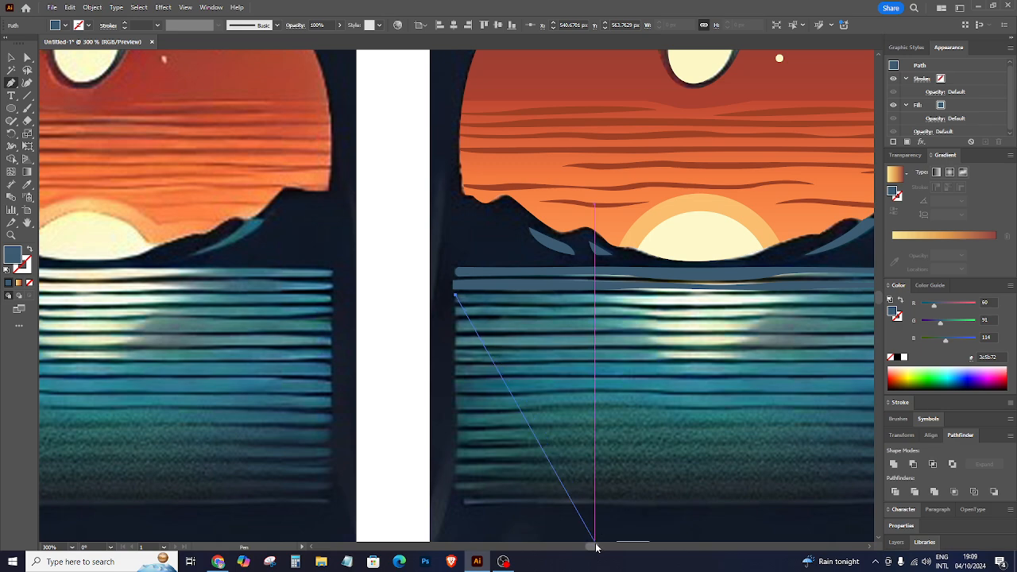
scroll(598, 543, "right", 5)
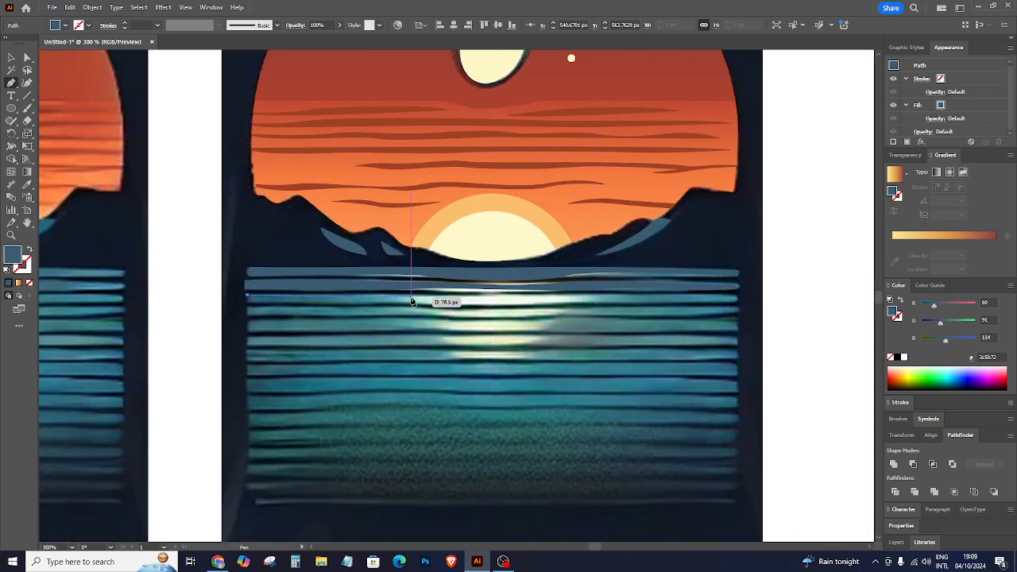
left_click(449, 300)
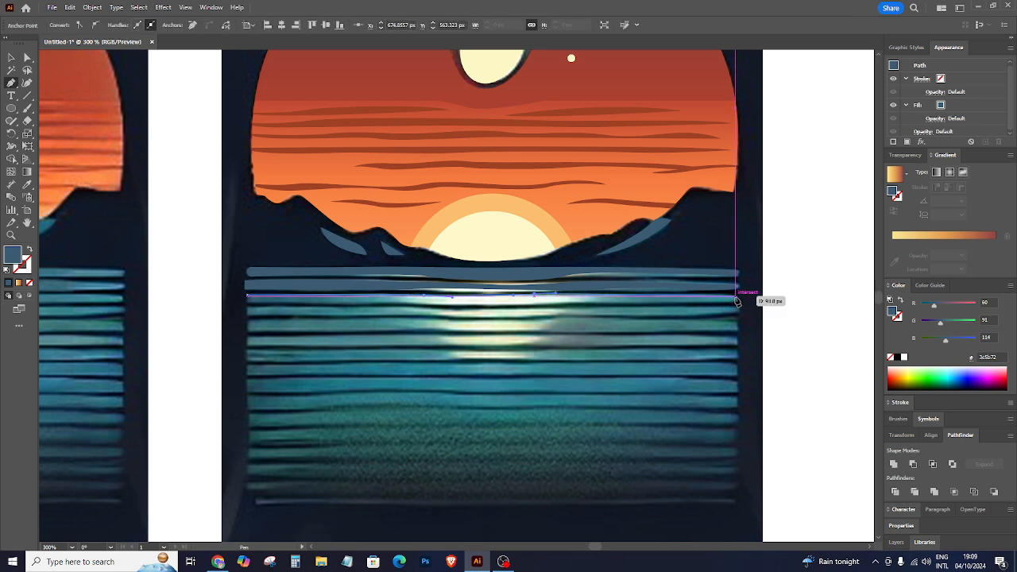
left_click(737, 298)
left_click(556, 305)
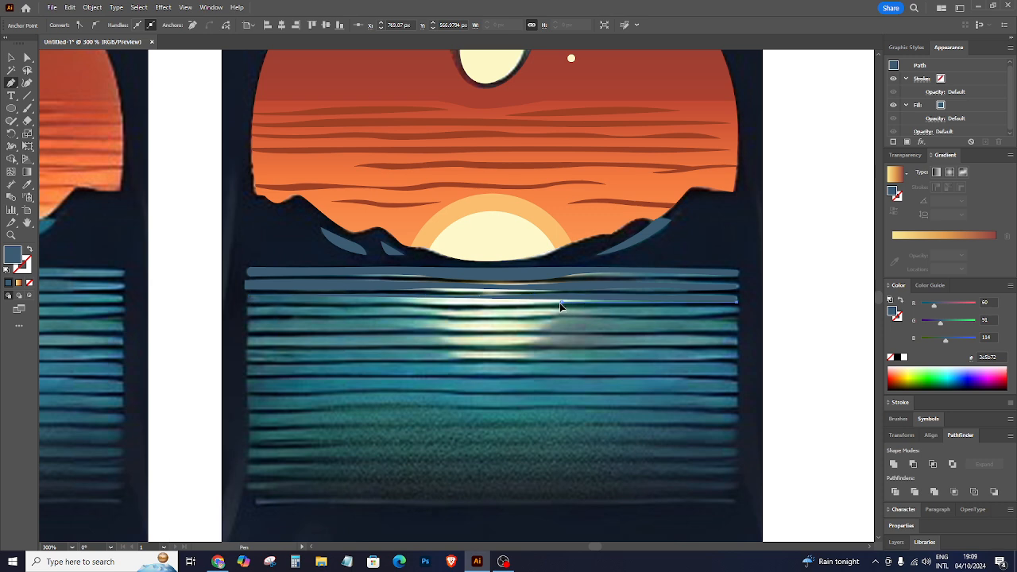
key("ctrl+z")
left_click_drag(534, 307, 533, 307)
left_click_drag(411, 305, 246, 304)
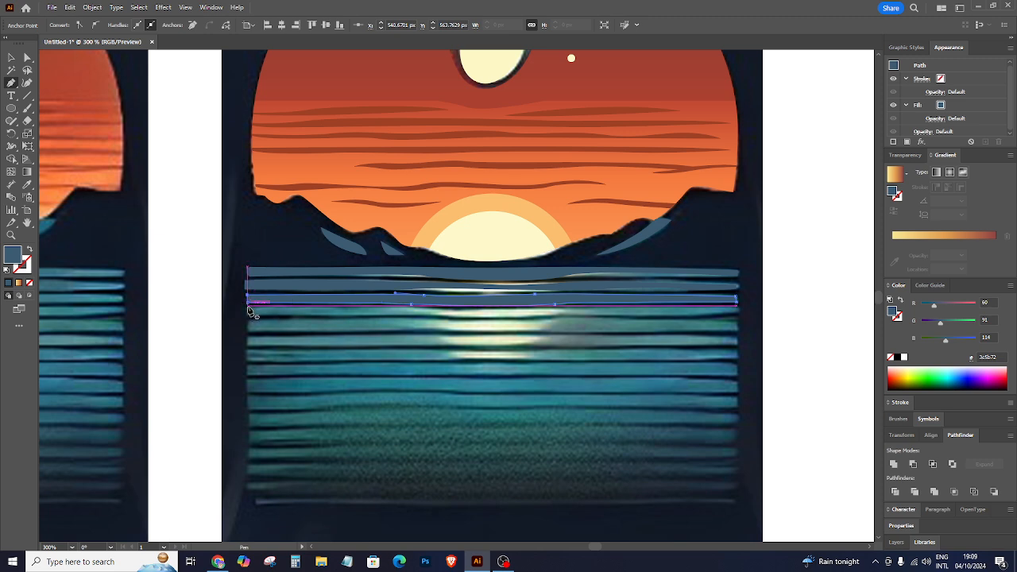
Trace the fourth water stripe as a closed shape with the Pen tool, dipping its edges slightly beneath the sun.
left_click(249, 309)
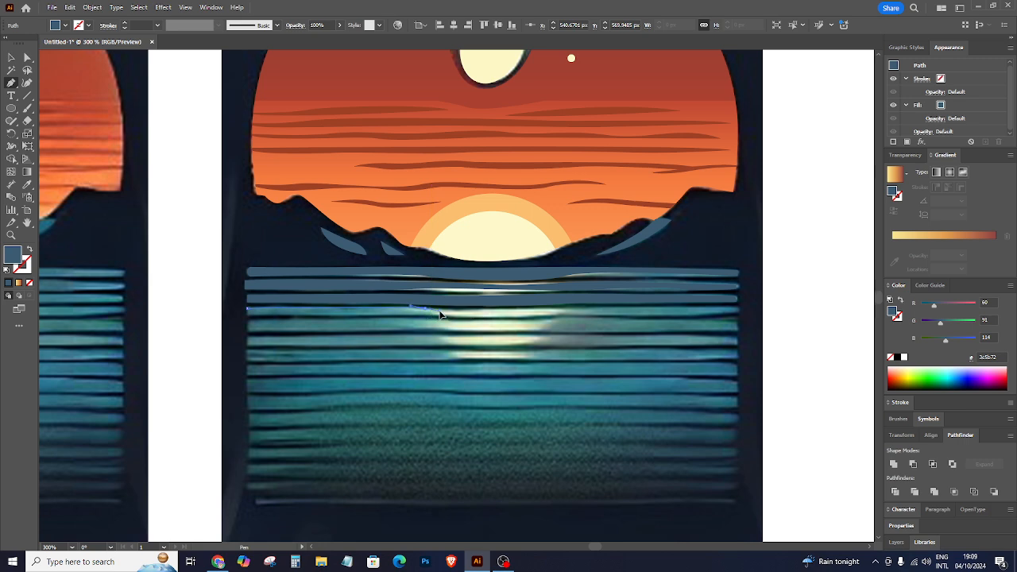
left_click_drag(451, 310, 451, 311)
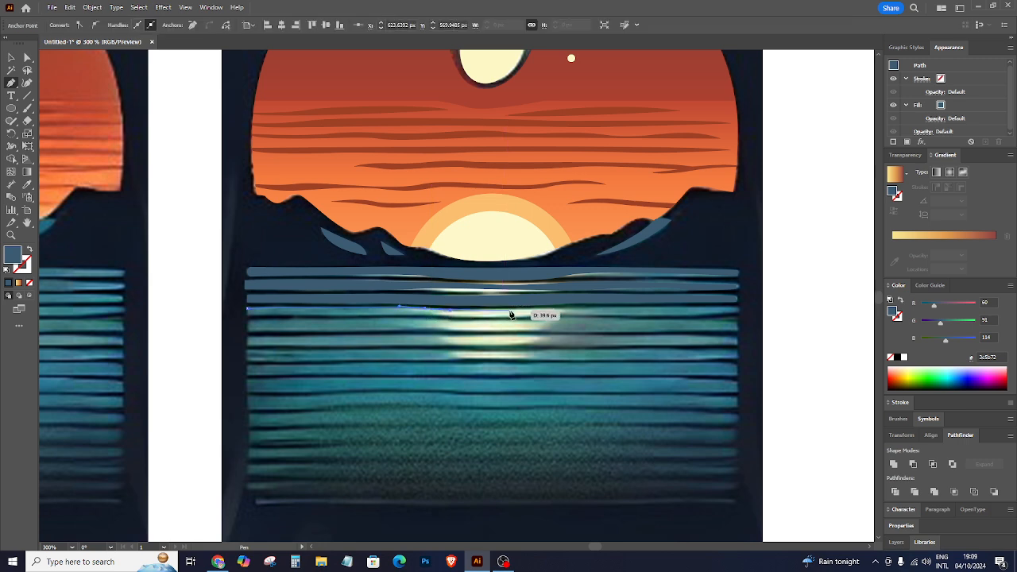
left_click_drag(537, 312, 738, 312)
left_click(739, 311)
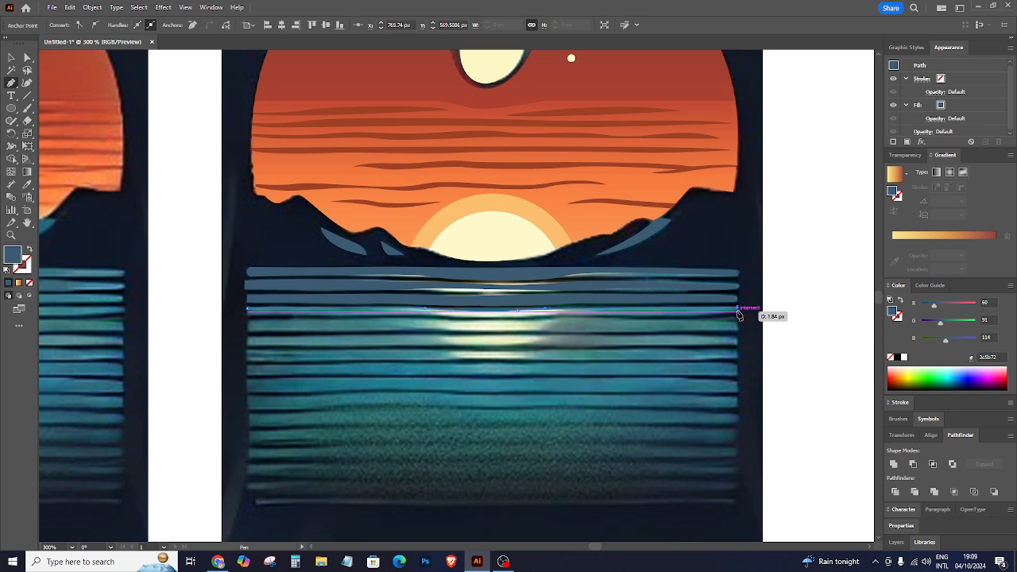
left_click_drag(642, 317, 256, 317)
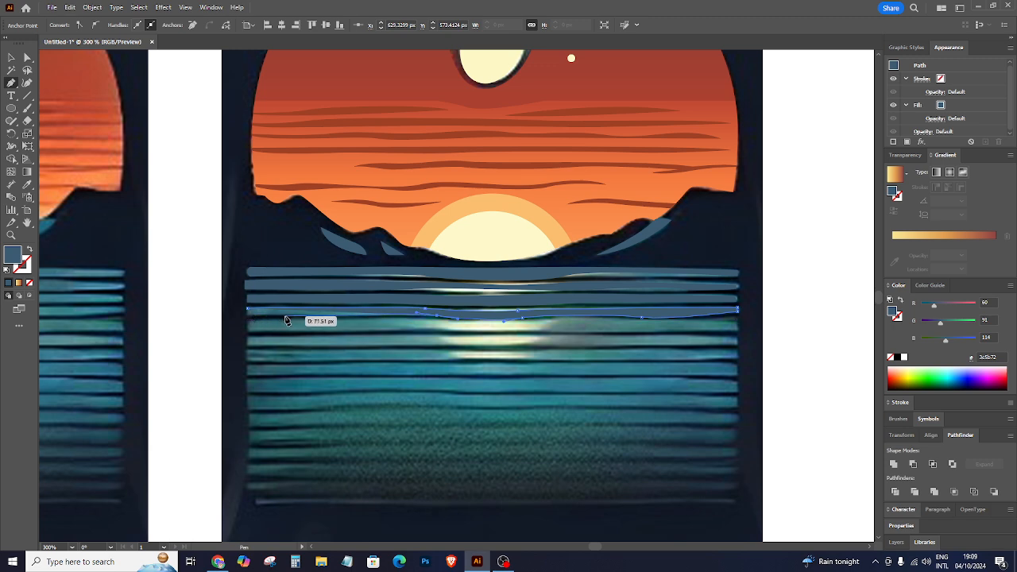
left_click(247, 315)
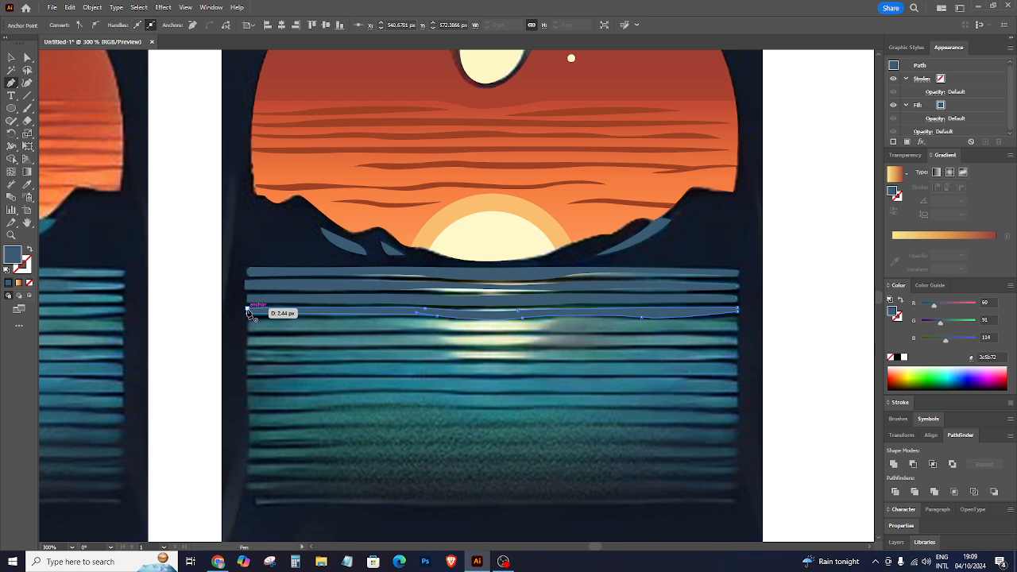
left_click(248, 309)
Trace the fifth, thicker water stripe as a closed shape with the Pen tool across the full width of the sea.
left_click_drag(249, 320, 581, 320)
left_click_drag(687, 321, 739, 329)
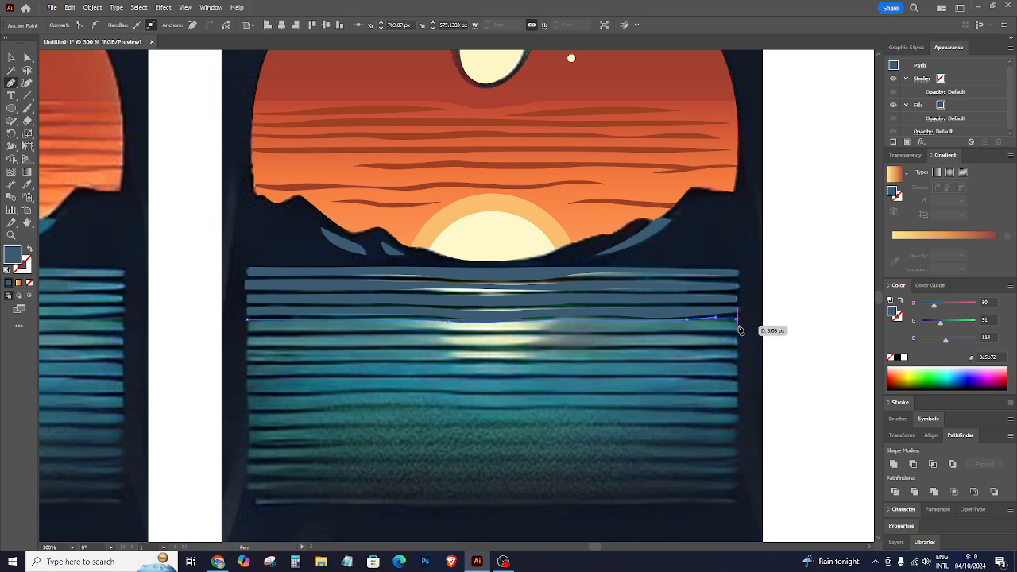
left_click(737, 329)
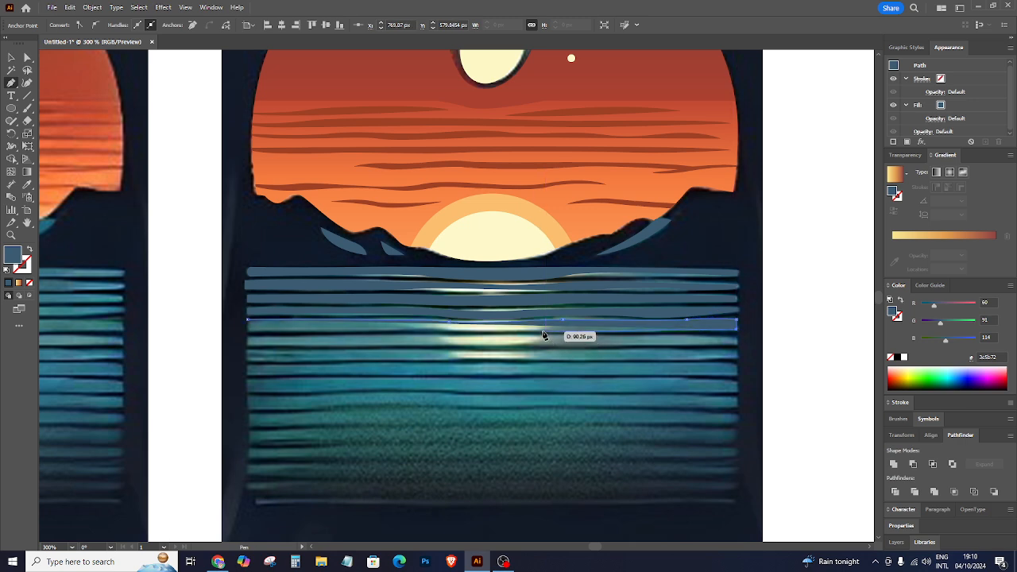
left_click_drag(541, 329, 510, 331)
left_click_drag(433, 329, 413, 328)
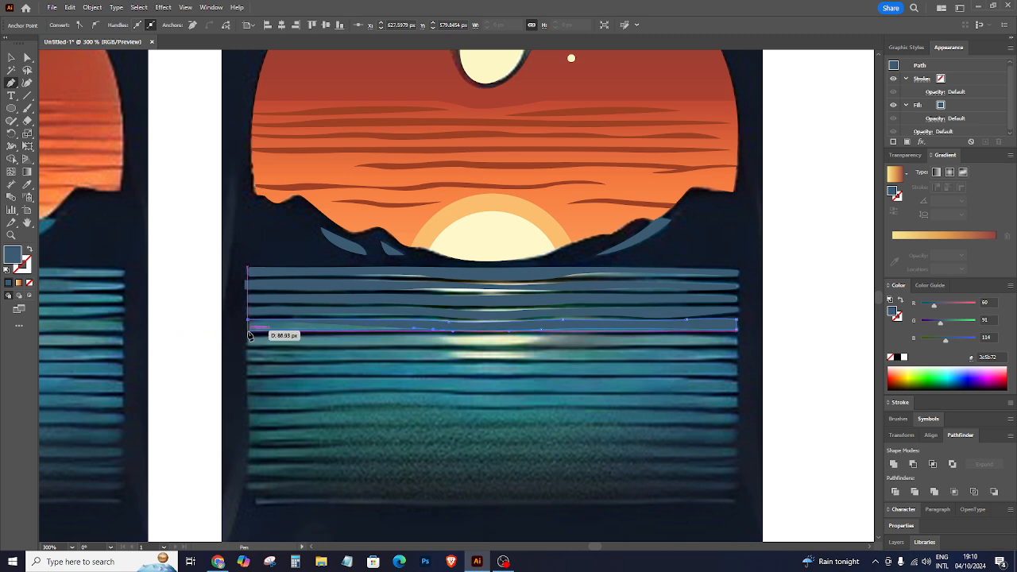
left_click(249, 337)
left_click(248, 322)
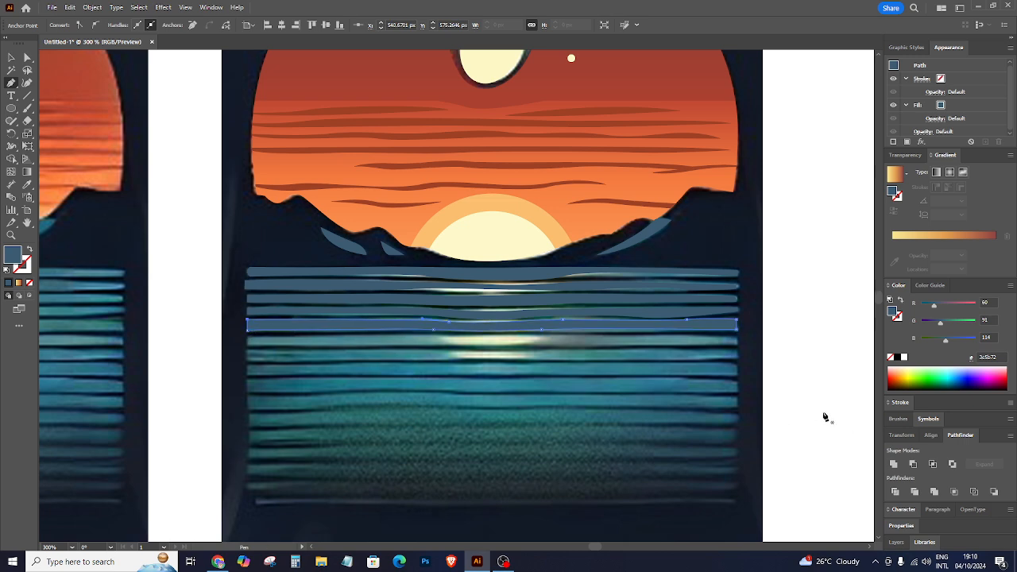
Trace the sixth water stripe with the Pen tool, following its gently curved upper and lower edges, and close the path.
left_click(248, 338)
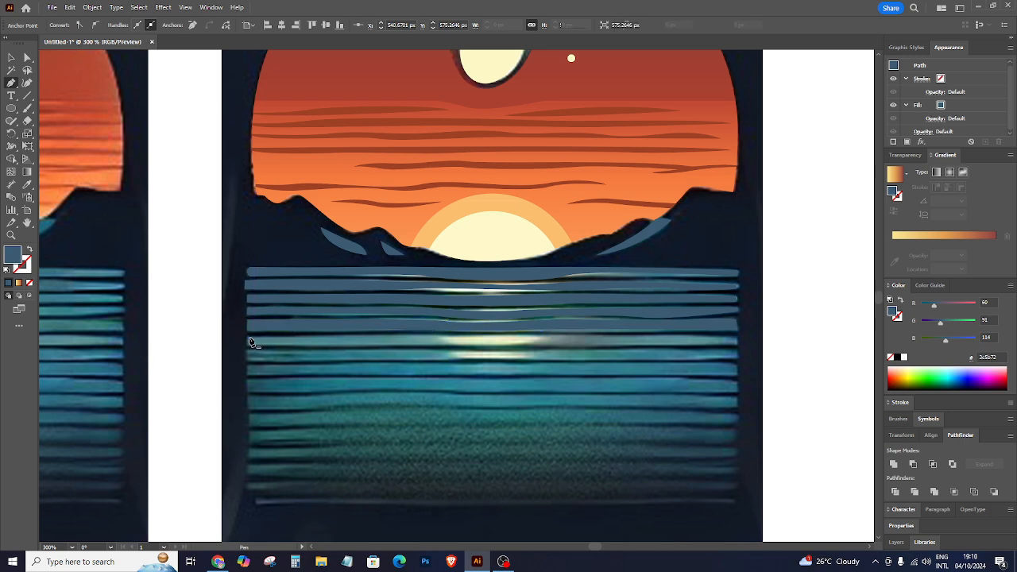
left_click(412, 337)
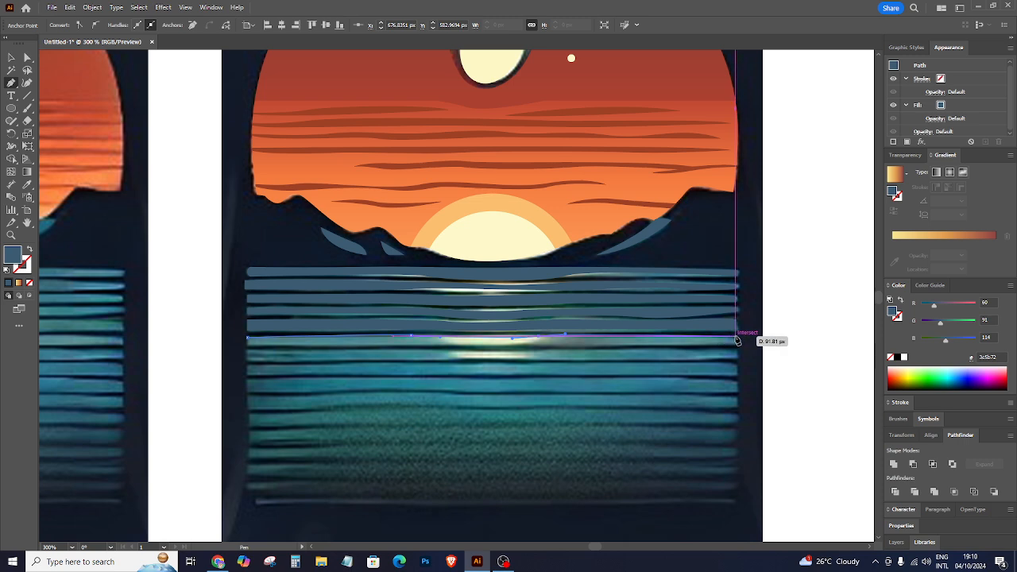
left_click(737, 336)
left_click(736, 343)
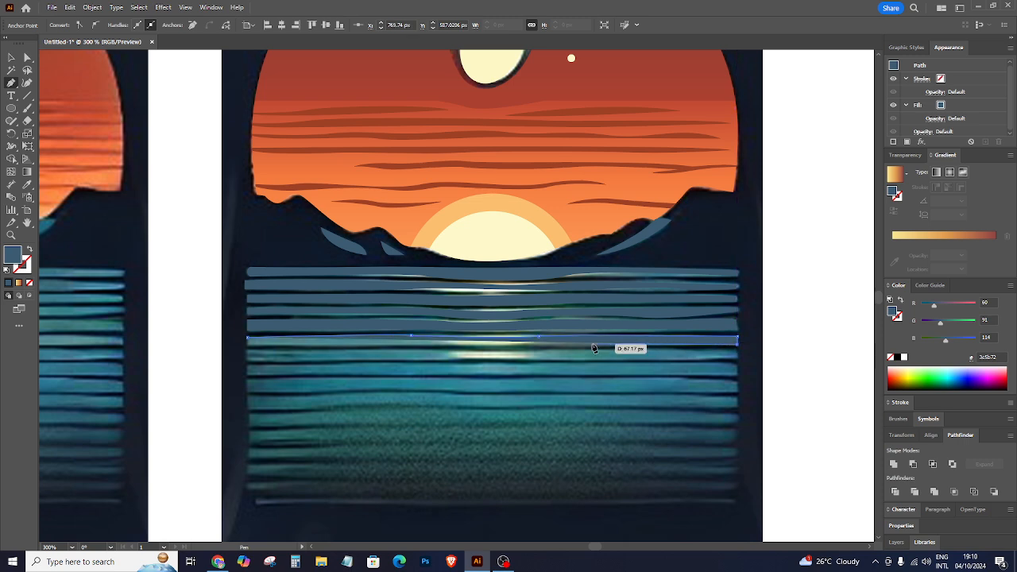
left_click_drag(542, 347, 512, 349)
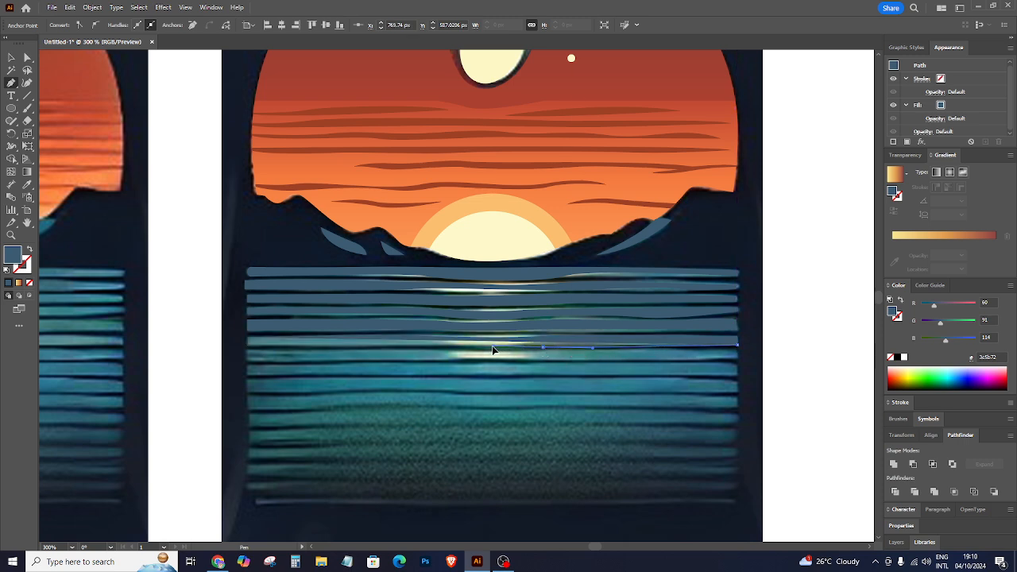
left_click(475, 349)
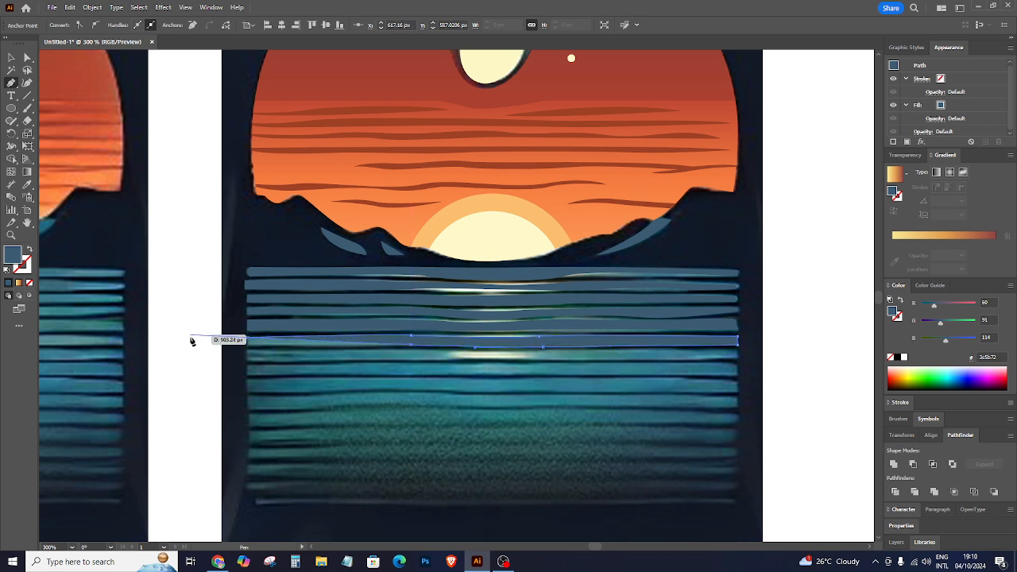
left_click(248, 340)
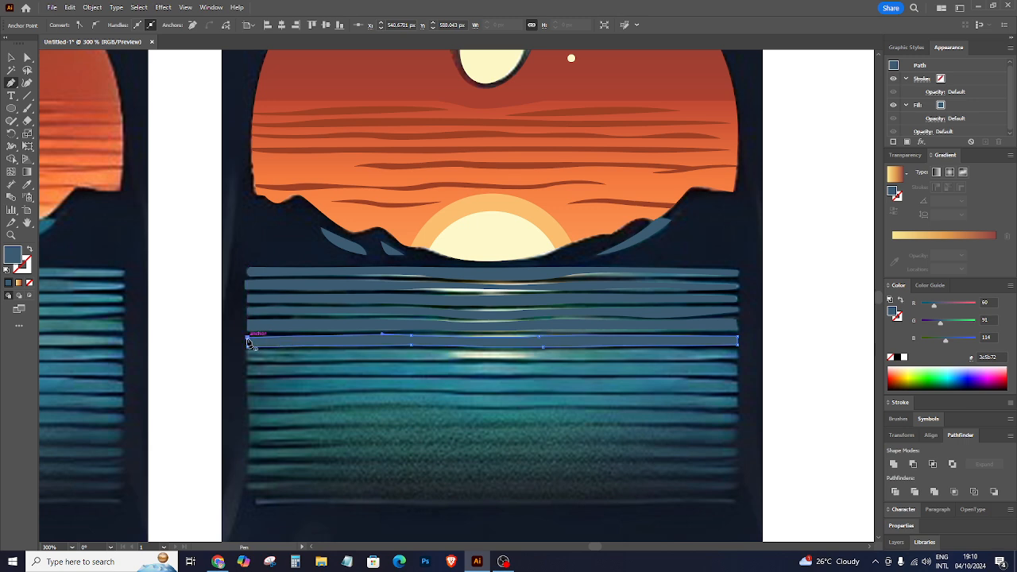
Draw the closed outline of the seventh water stripe with the Pen tool, over the lowest bright patch of the sun's reflection.
left_click(248, 352)
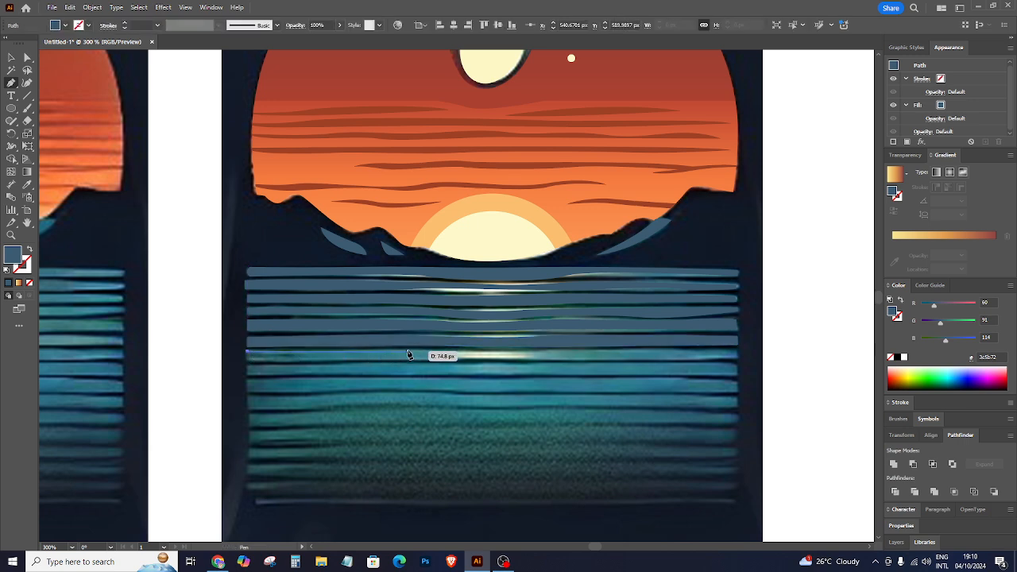
left_click(450, 356)
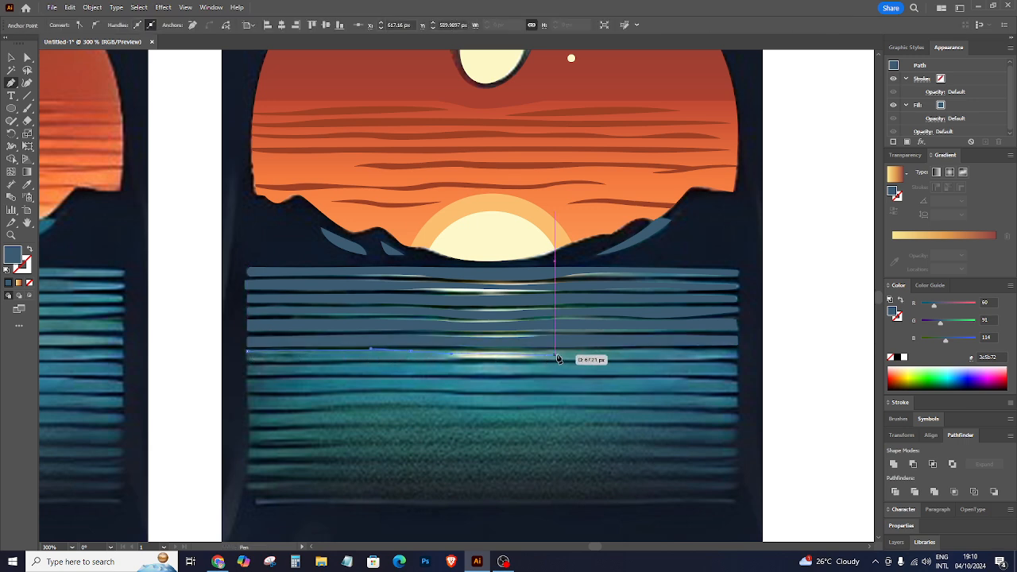
left_click(570, 355)
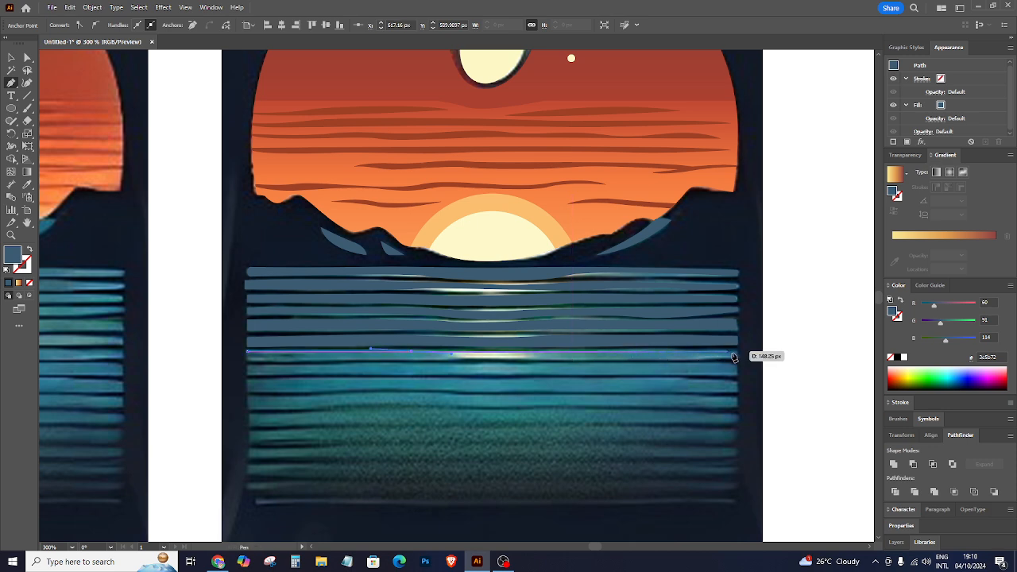
left_click(738, 356)
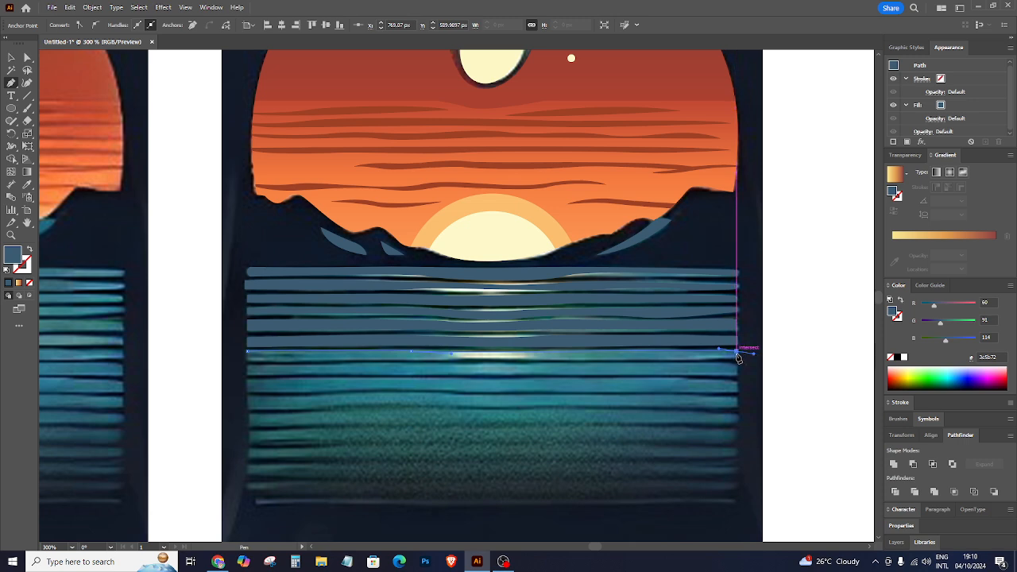
left_click(738, 362)
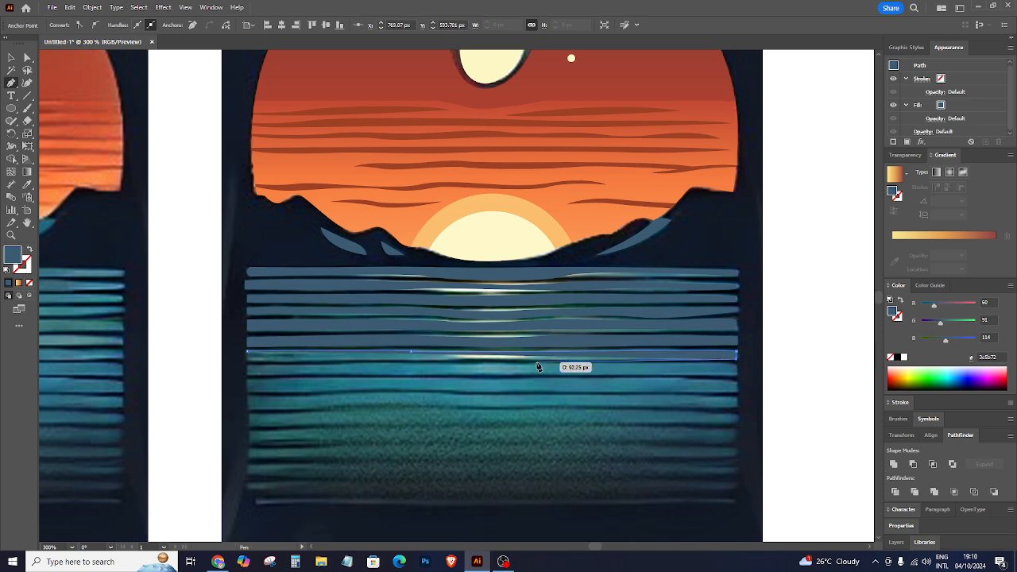
left_click(487, 360)
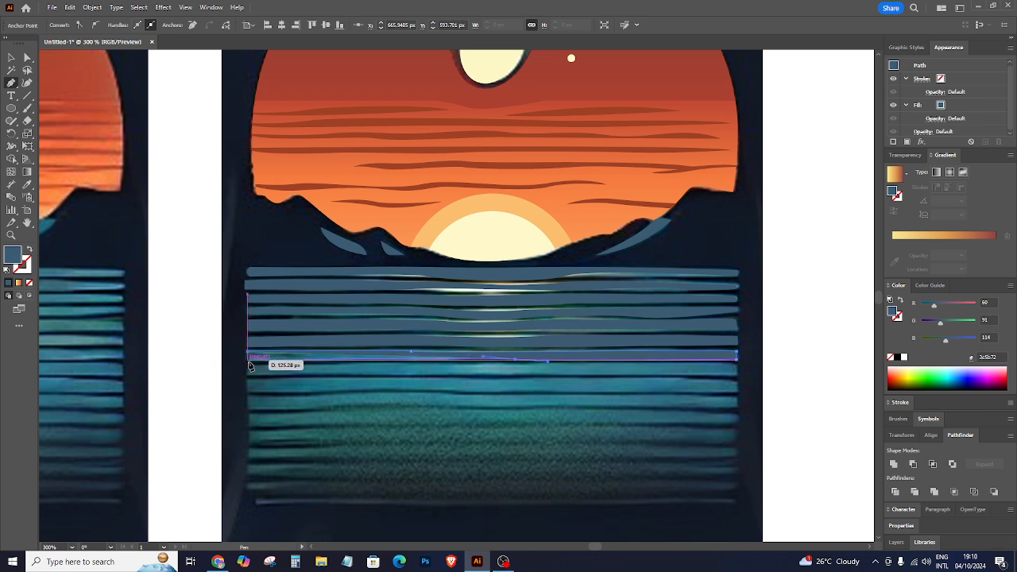
left_click(249, 360)
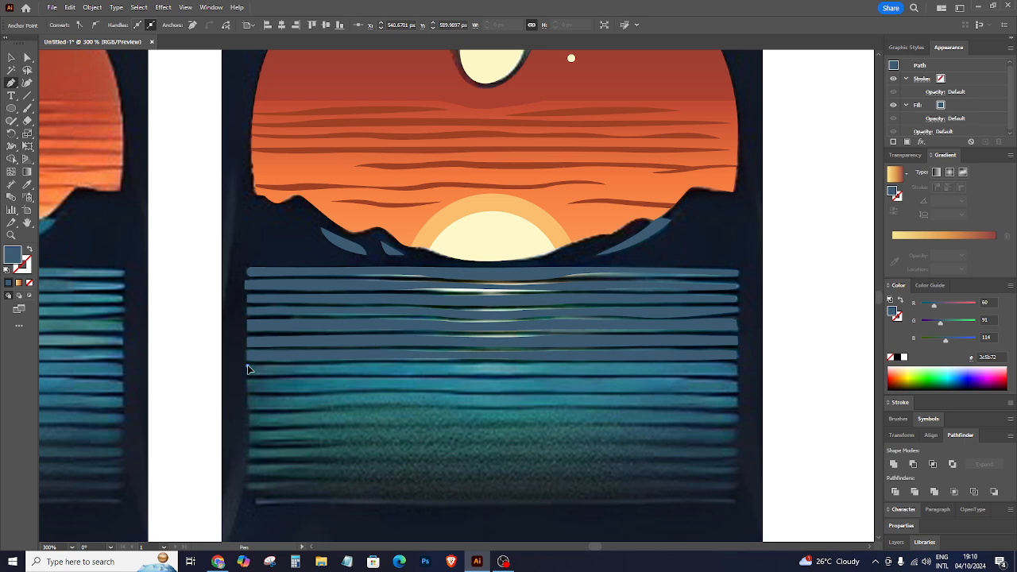
Trace the eighth water stripe with the Pen tool, giving it a straight upper edge and a wavy lower edge, and close it.
mouse_move(736, 365)
left_mouse_down()
mouse_move(776, 373)
mouse_move(560, 380)
left_mouse_up()
left_click_drag(555, 373, 513, 380)
left_click_drag(384, 376, 354, 373)
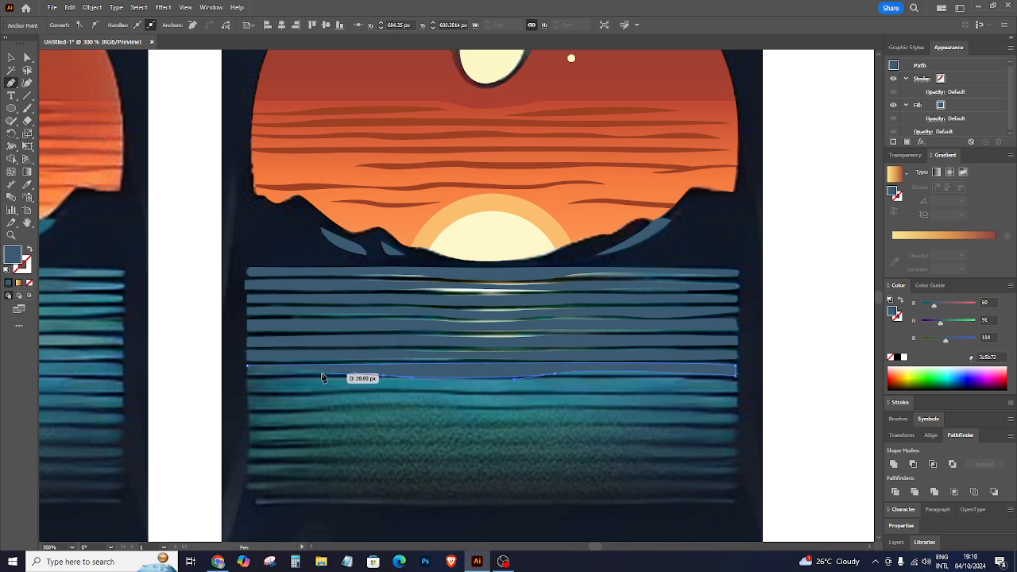
left_click(247, 375)
left_click(247, 369)
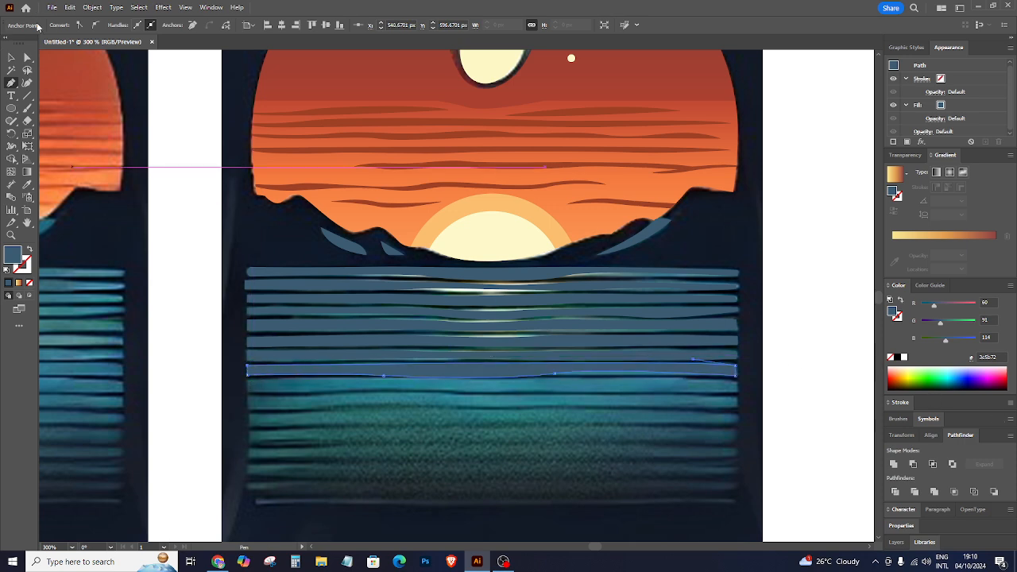
Flatten the eighth water stripe's lower edge by adjusting the handle of its anchor point right of the centre.
left_click(27, 58)
left_click(555, 375)
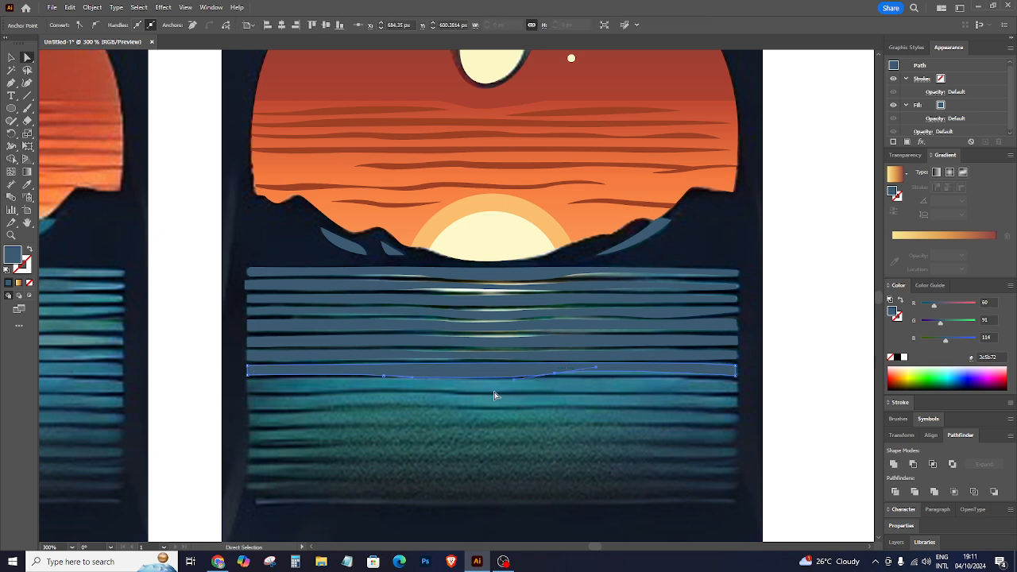
left_click_drag(514, 380, 510, 374)
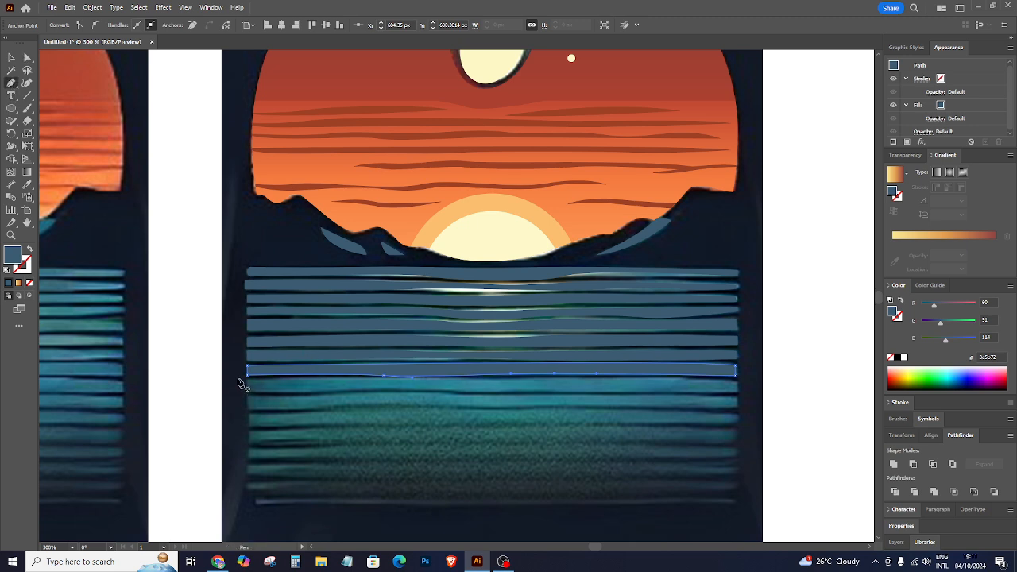
Trace the ninth water stripe with the Pen tool, with a nearly straight upper edge and a wavy lower edge, and close the path.
left_click(248, 385)
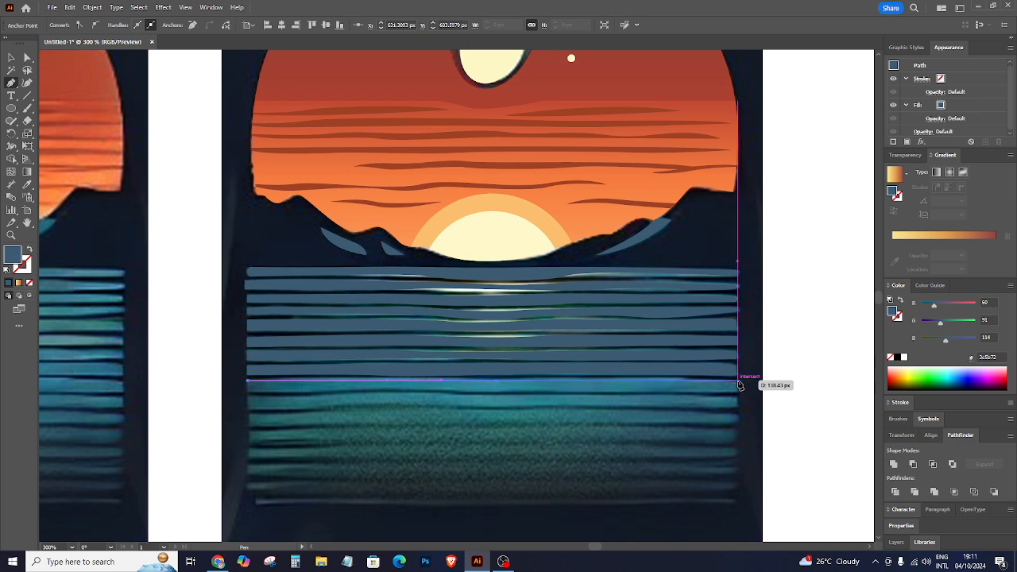
left_click(738, 386)
left_click(738, 391)
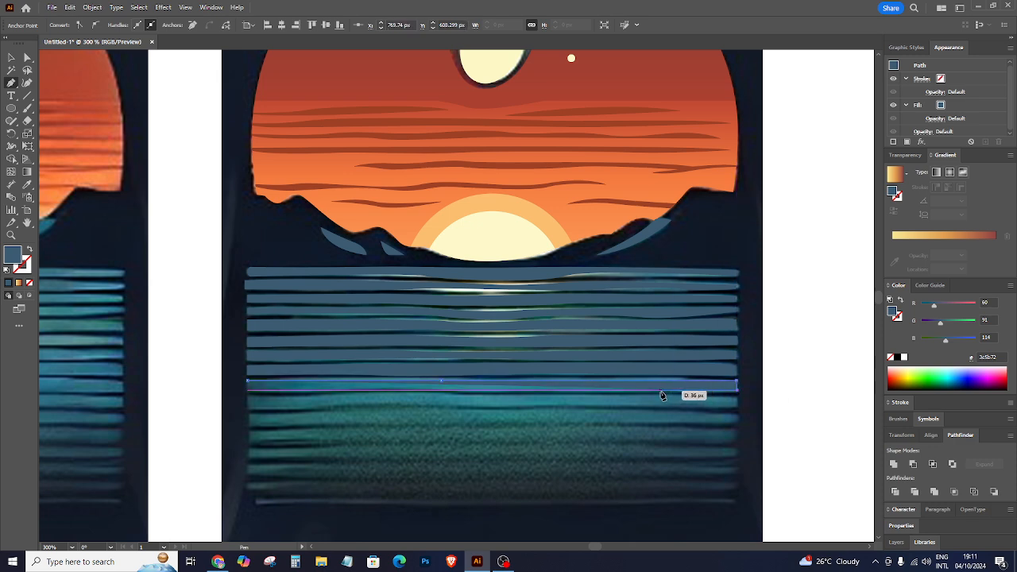
left_click_drag(657, 390, 625, 388)
left_click_drag(461, 391, 444, 389)
left_click_drag(324, 391, 296, 395)
left_click(248, 391)
left_click(248, 382)
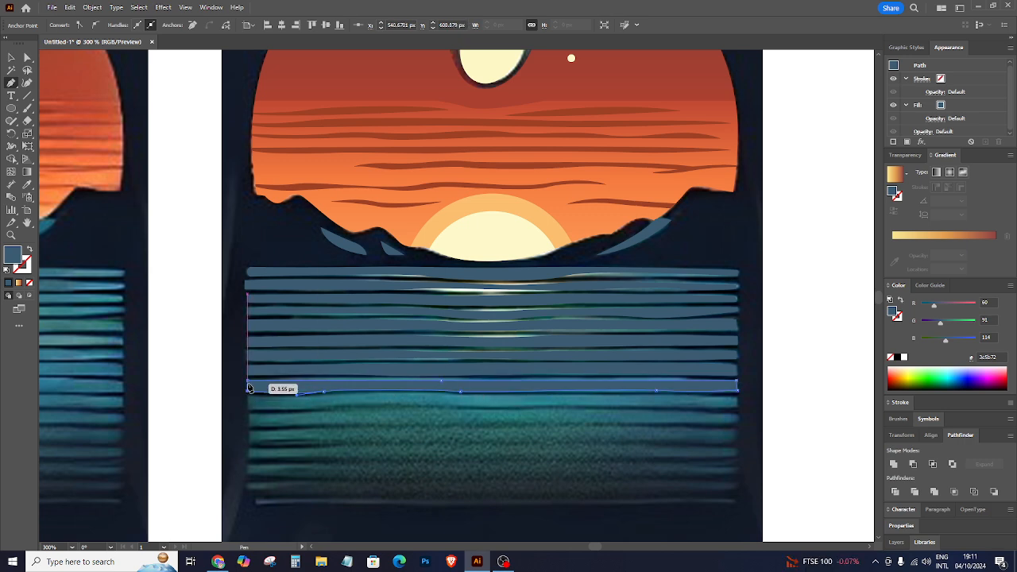
Trace the tenth water stripe with the Pen tool, giving it a gently wavy upper edge and a lower edge that dips on the left.
left_click(248, 396)
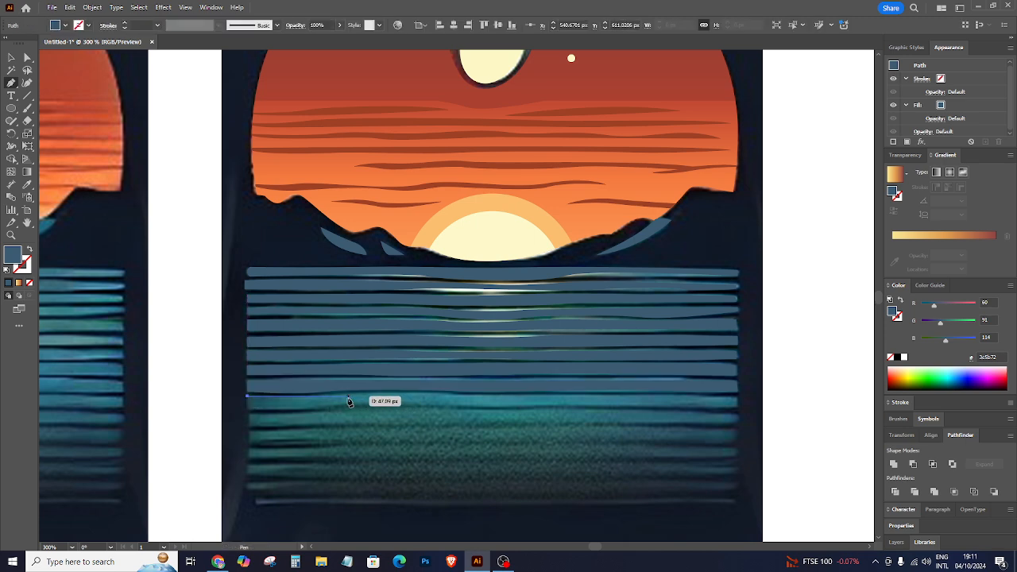
left_click_drag(338, 396, 366, 391)
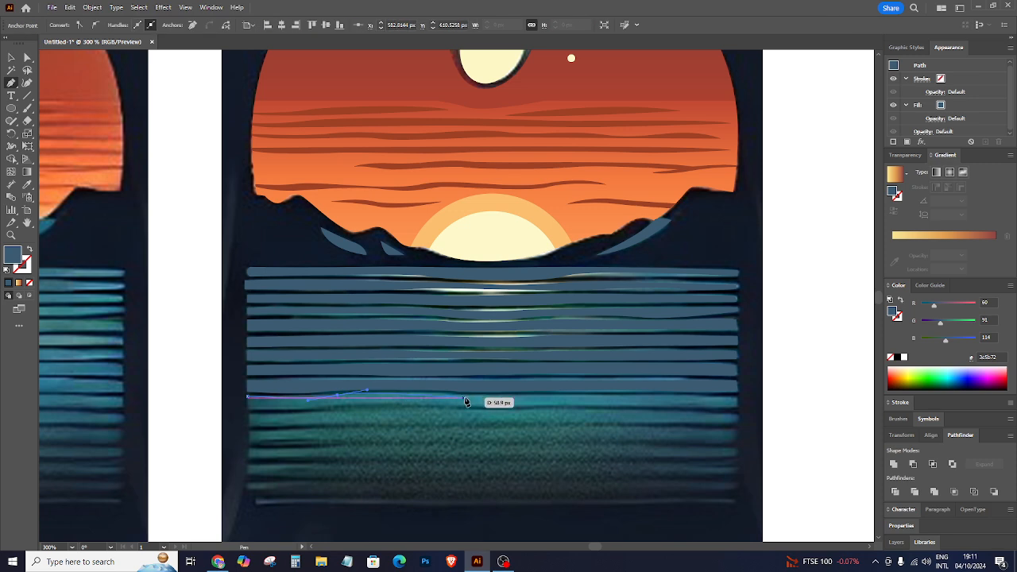
left_click(462, 396)
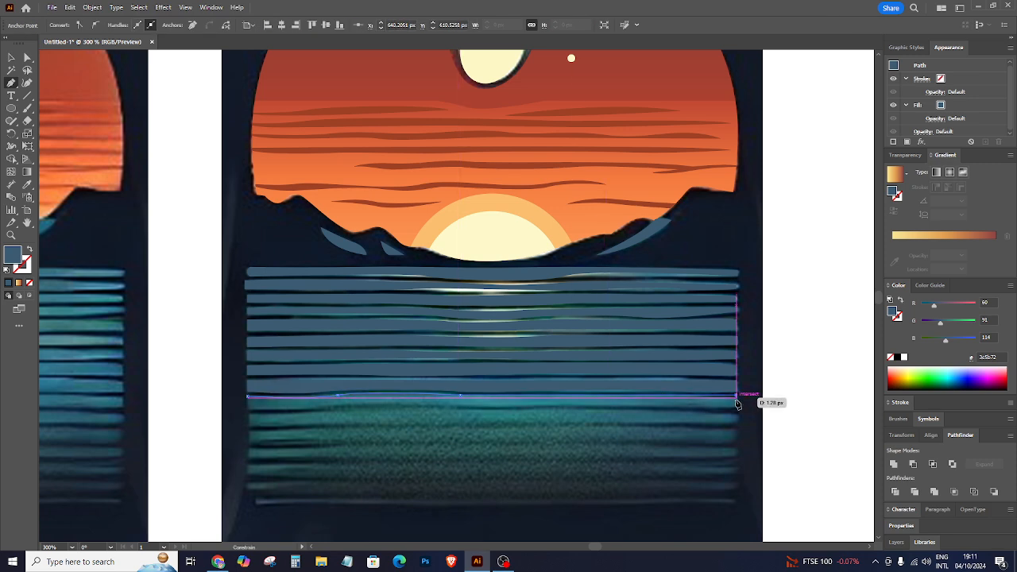
left_click(736, 400)
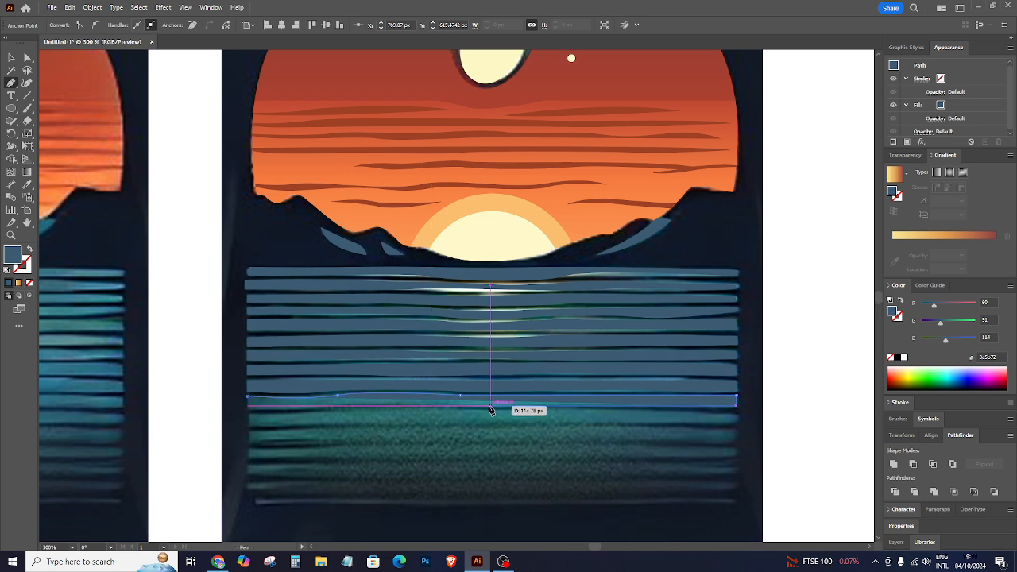
left_click(490, 407)
left_click_drag(401, 403, 368, 404)
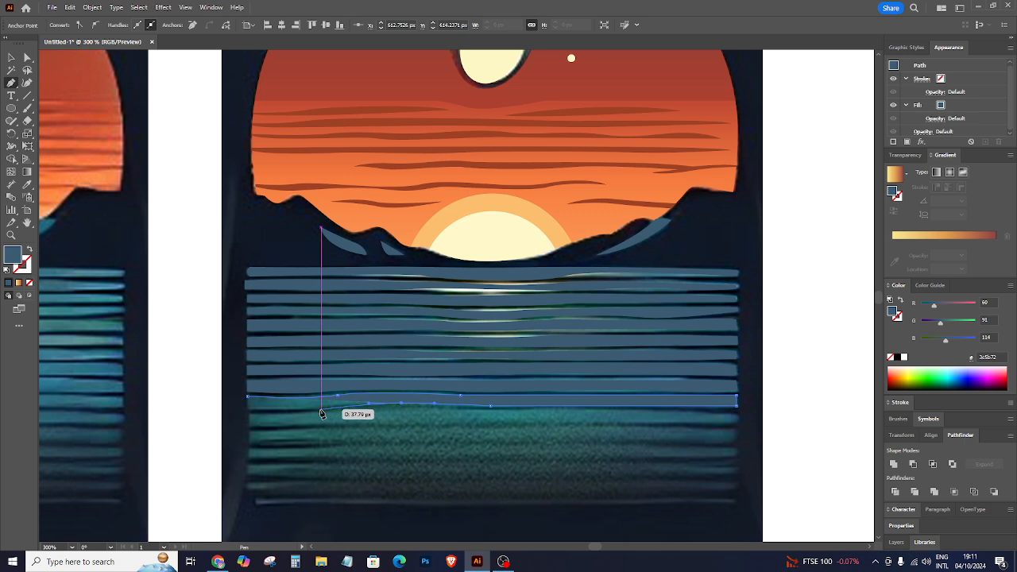
left_click(316, 409)
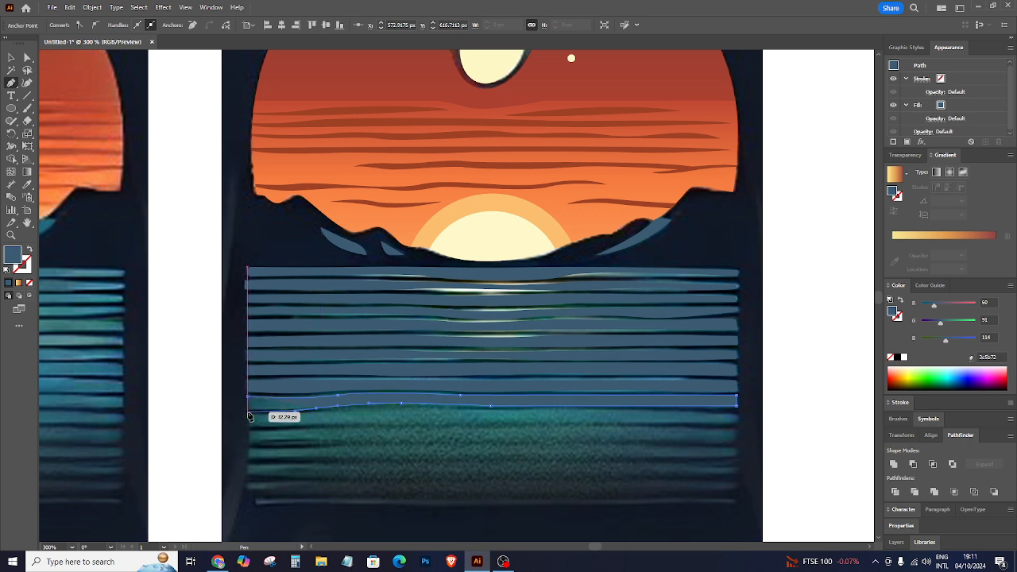
Trace the eleventh water stripe with the Pen tool, with a slightly raised wavy upper edge and a straight lower edge, and close it.
left_click_drag(249, 415, 333, 410)
left_click_drag(460, 409, 500, 412)
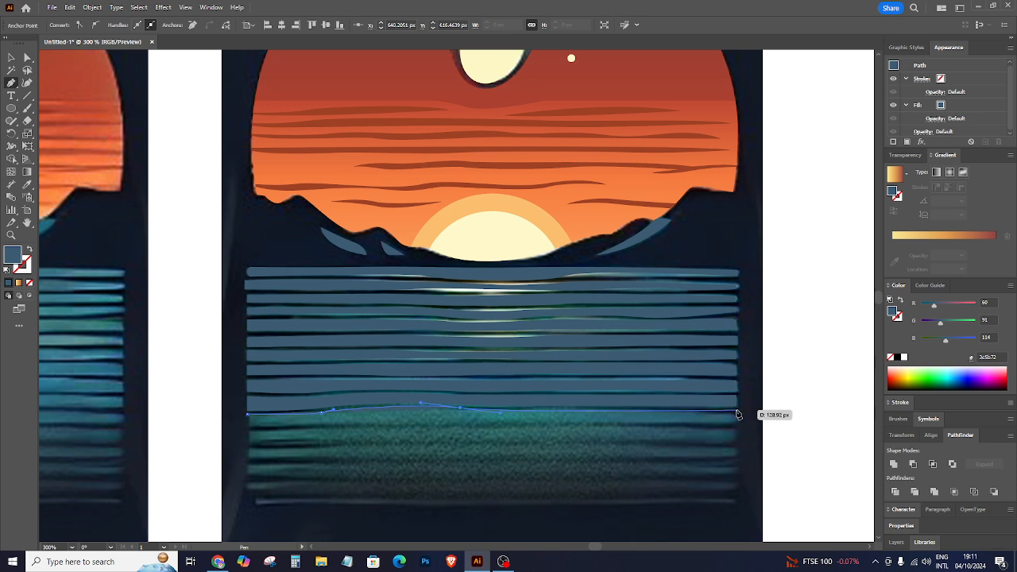
left_click(737, 416)
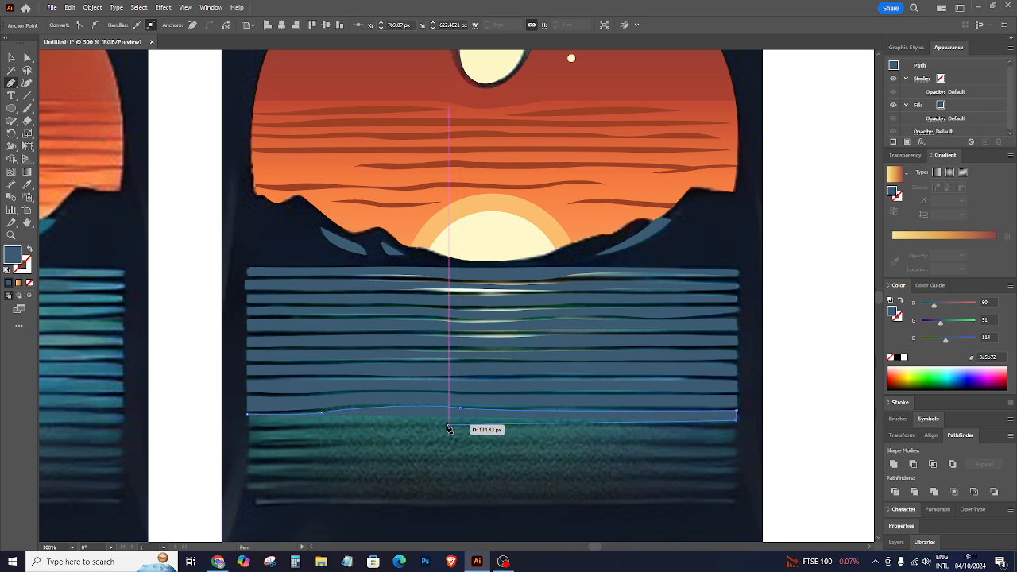
key("ctrl+z")
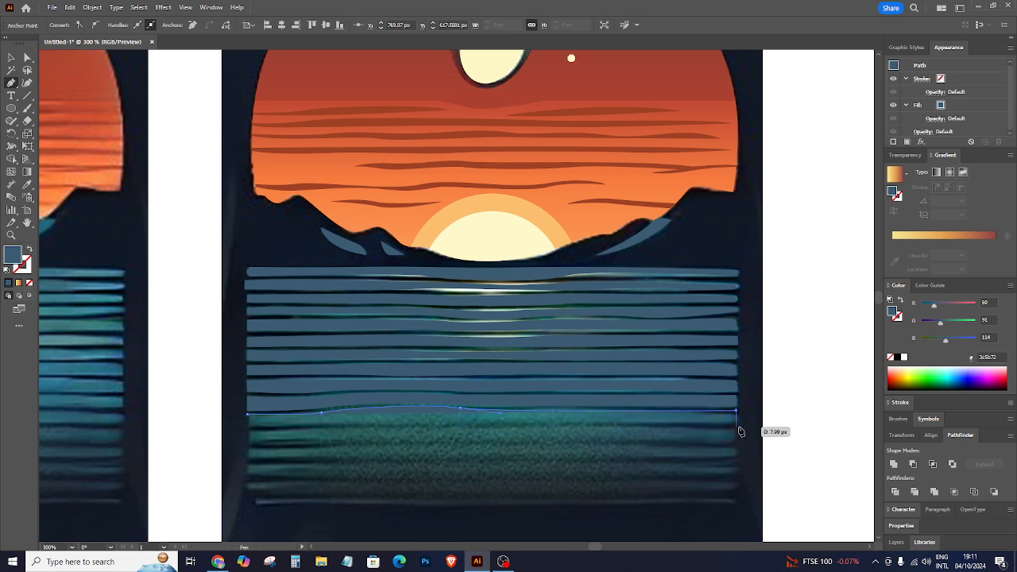
left_click(736, 426)
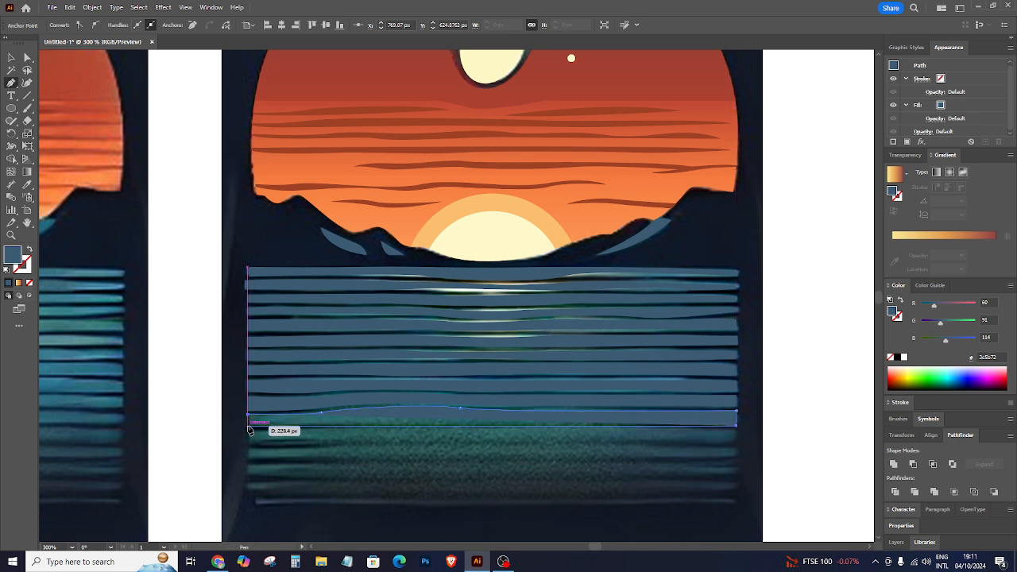
left_click(251, 427)
left_click(247, 415)
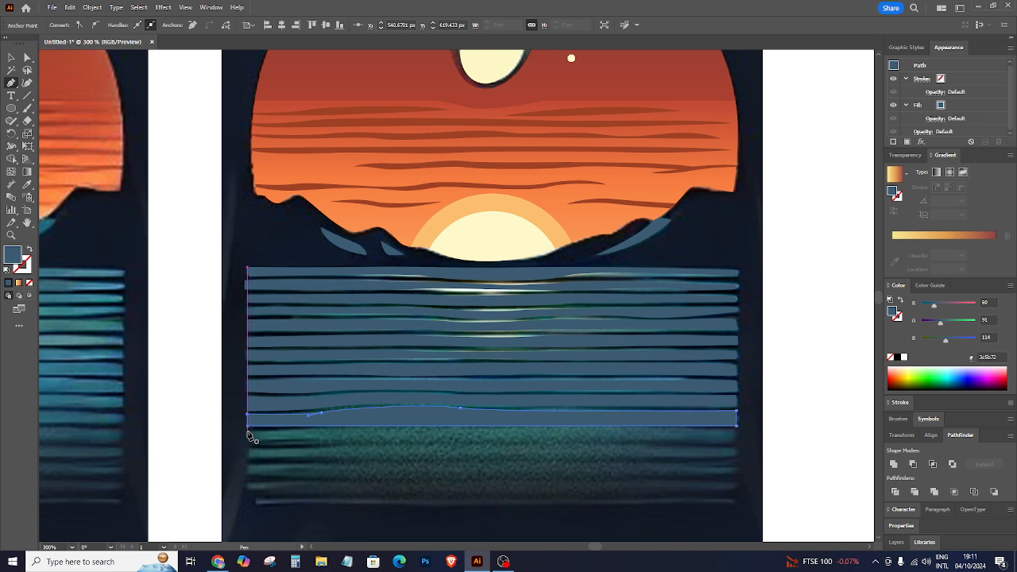
Trace the twelfth and thirteenth water stripes with the Pen tool as thin, nearly straight bands, closing each path.
left_click(247, 431)
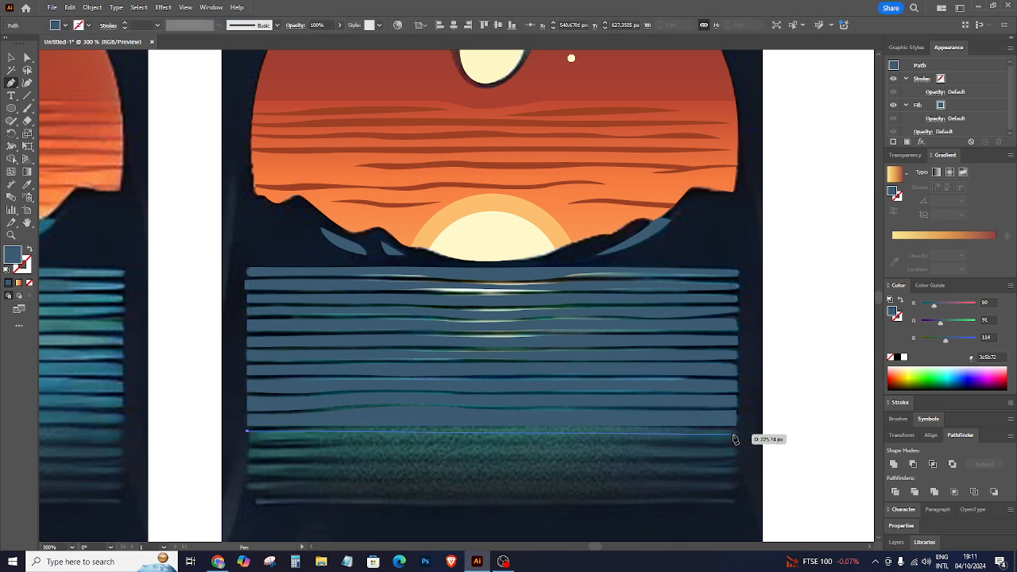
left_click_drag(736, 431, 777, 437)
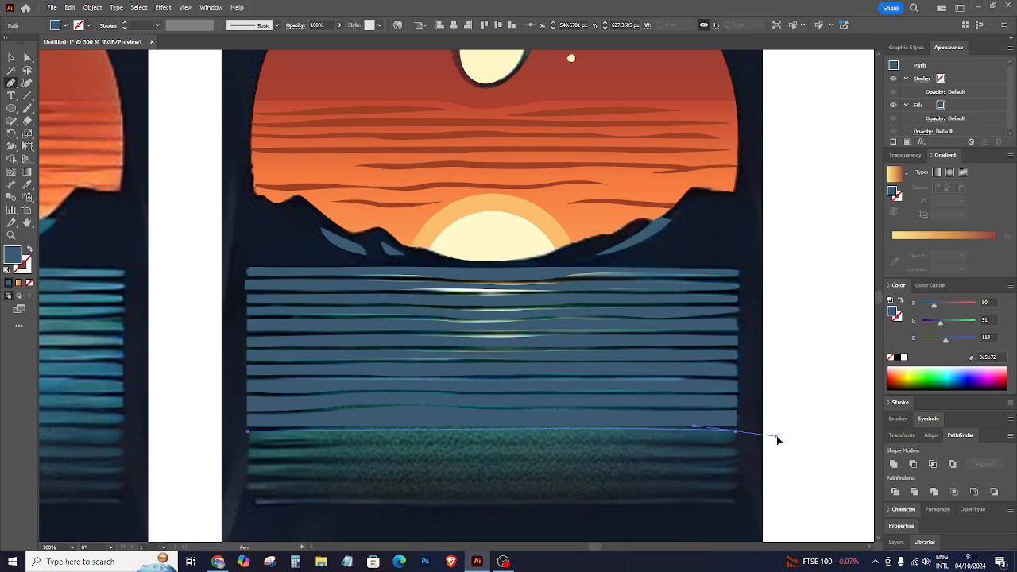
left_click(735, 442)
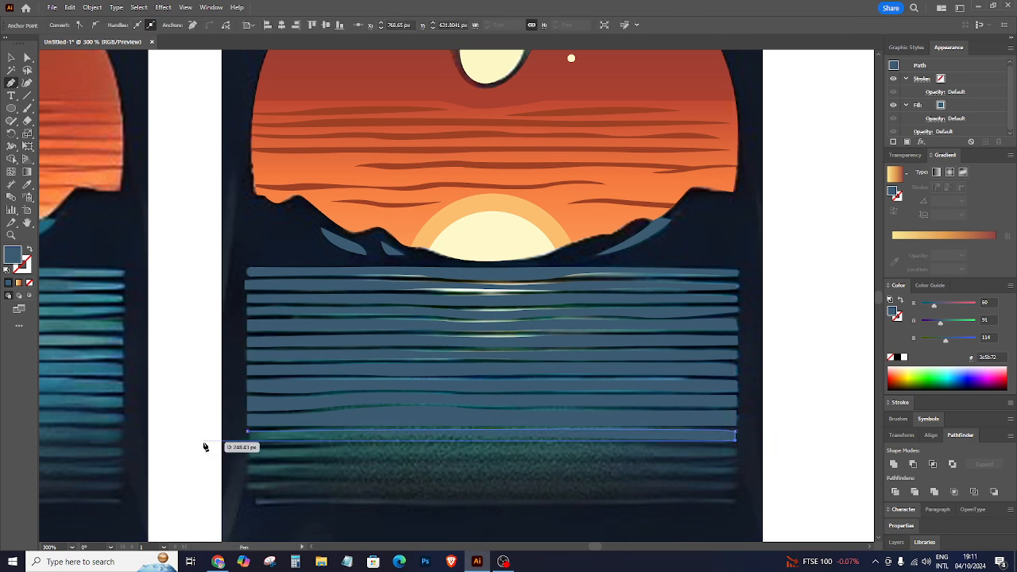
left_click(248, 431)
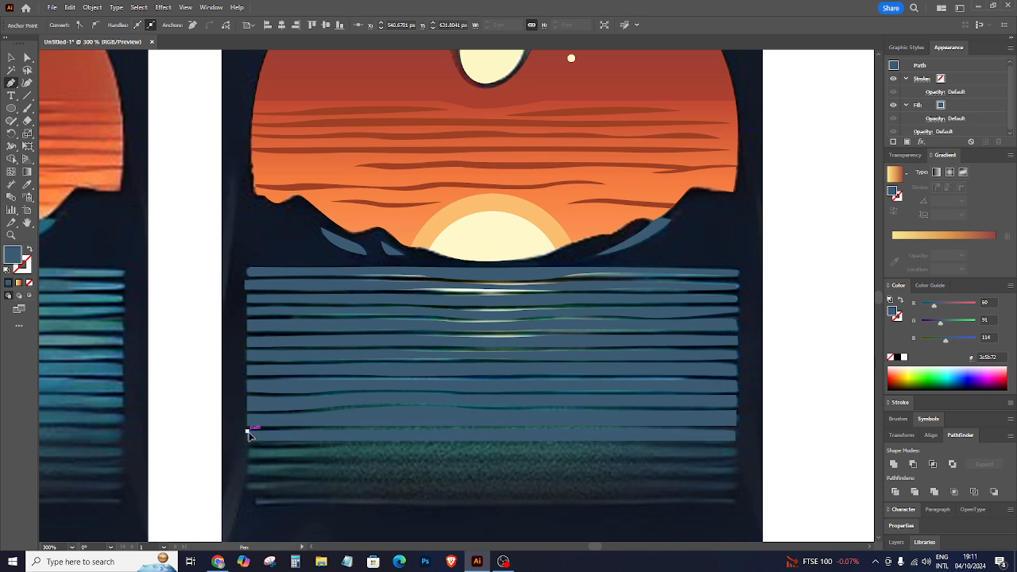
left_click(247, 449)
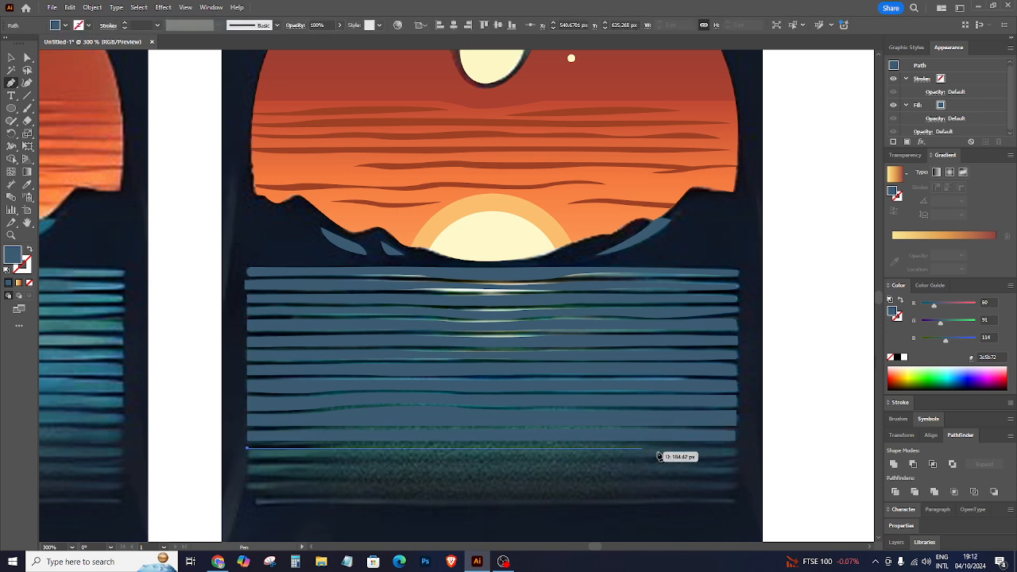
left_click(736, 452)
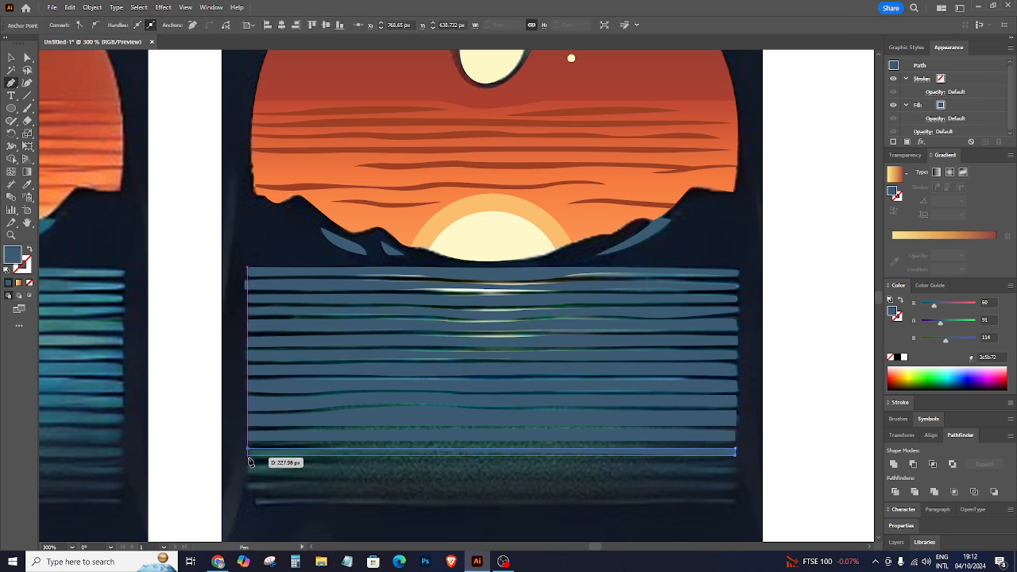
left_click(247, 452)
Trace the fourteenth and fifteenth water stripes with the Pen tool, giving the fifteenth a curved, tapering outline.
left_click(247, 466)
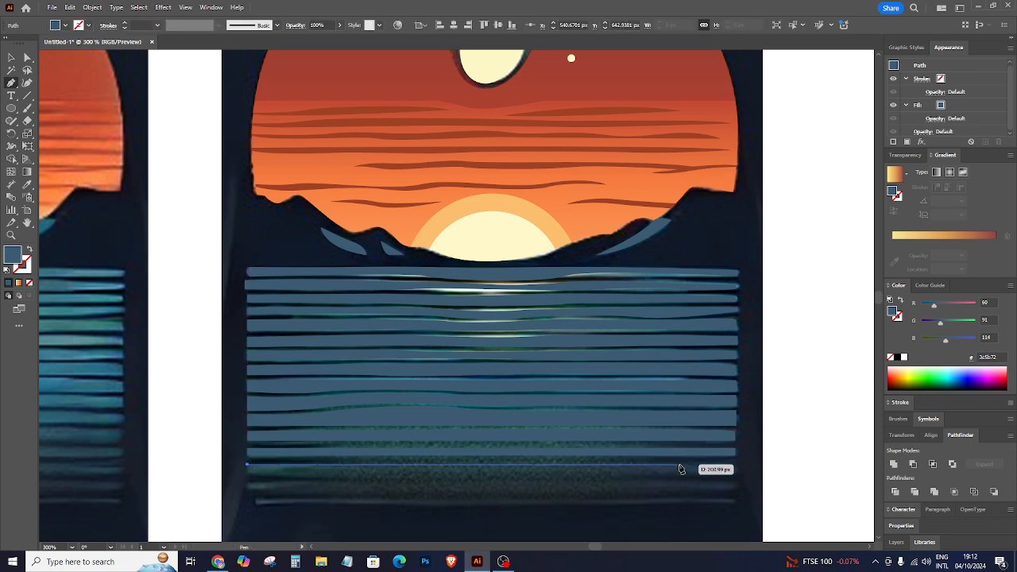
left_click(732, 462)
left_click_drag(732, 464, 469, 487)
key("ctrl+z")
left_click(245, 472)
left_click_drag(731, 485, 711, 488)
left_click_drag(414, 494, 341, 493)
left_click_drag(247, 484, 259, 473)
Select all the traced water stripes and group them.
left_click(11, 57)
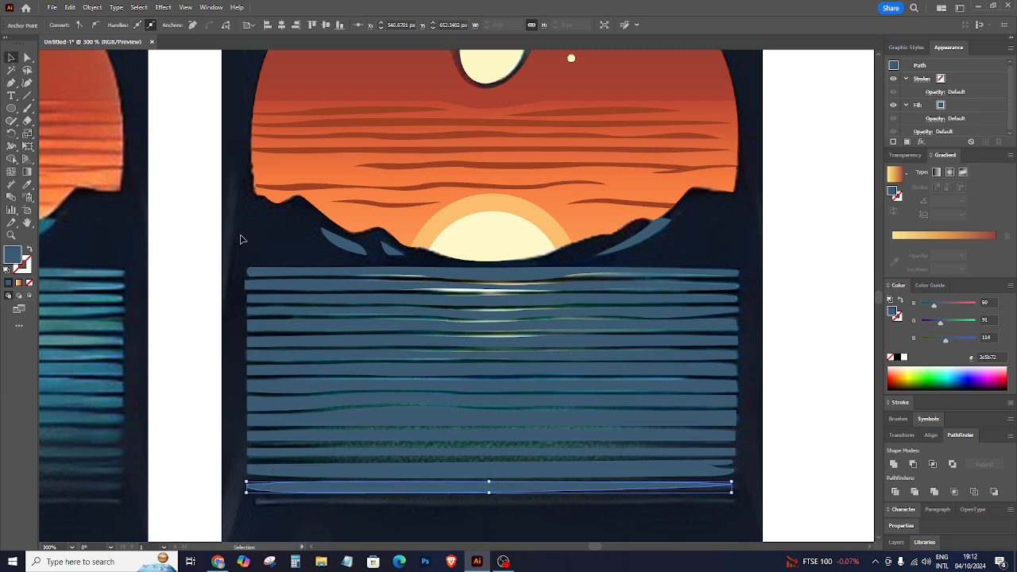
left_click(242, 237)
key("ctrl+minus")
key("ctrl+minus")
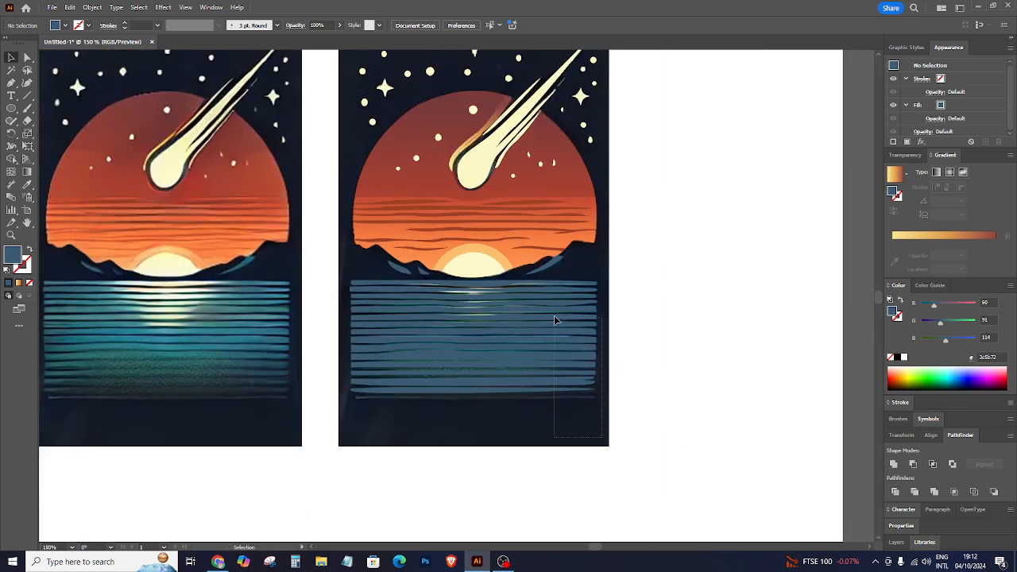
left_click_drag(554, 316, 578, 295)
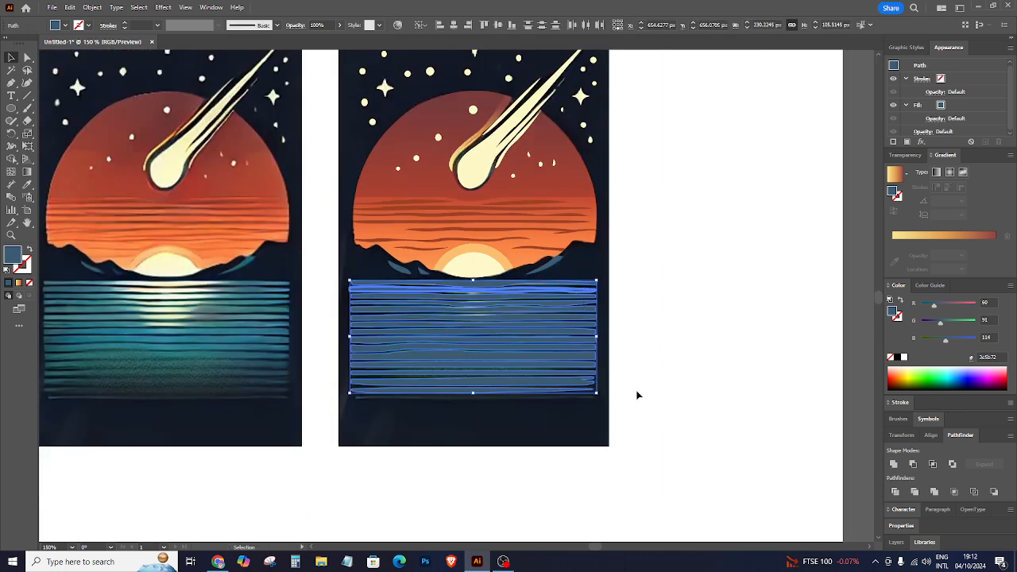
left_click_drag(597, 416, 560, 310)
key("ctrl+g")
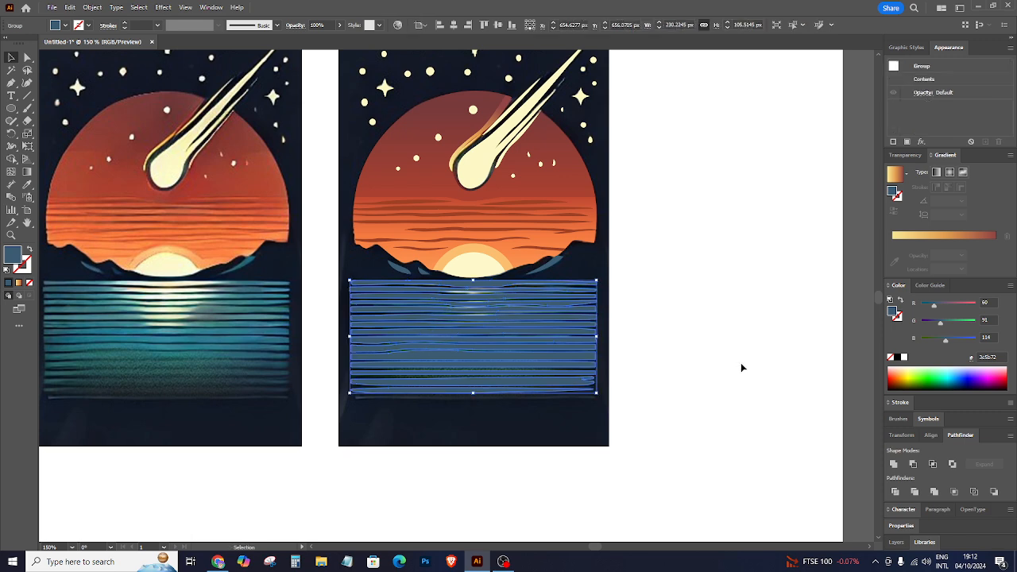
left_click(741, 368)
left_click(581, 341)
Draw a bowl-shaped path with the Pen tool around the sun's reflection in the reference image, and remove its fill.
left_click(12, 83)
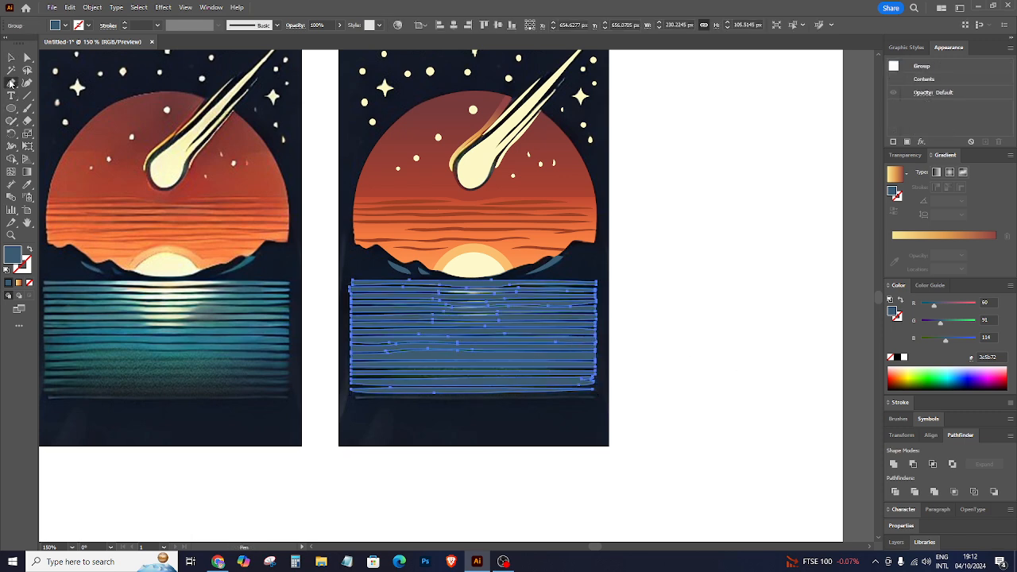
left_click(104, 276)
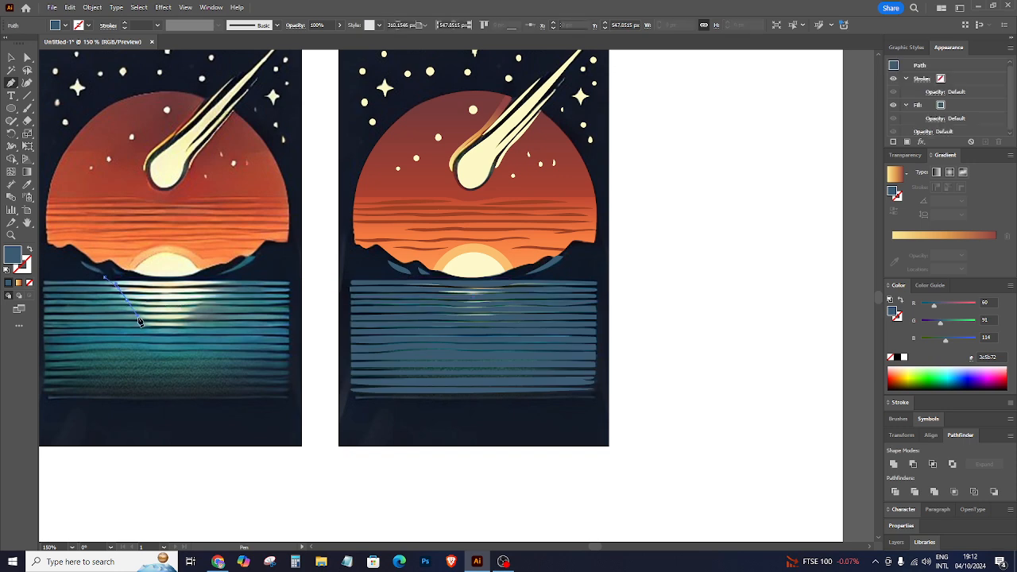
left_click_drag(162, 326, 193, 317)
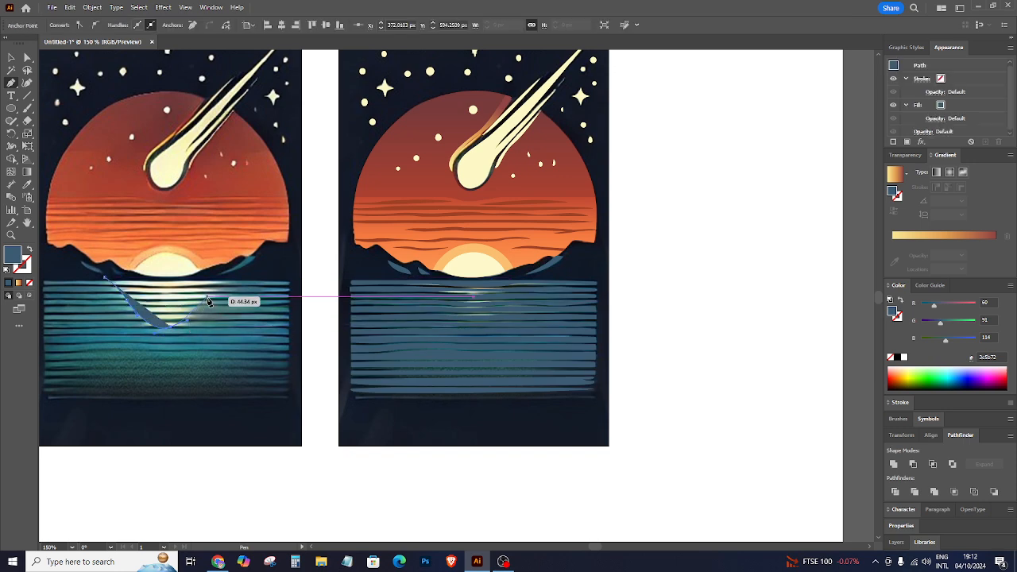
left_click(218, 278)
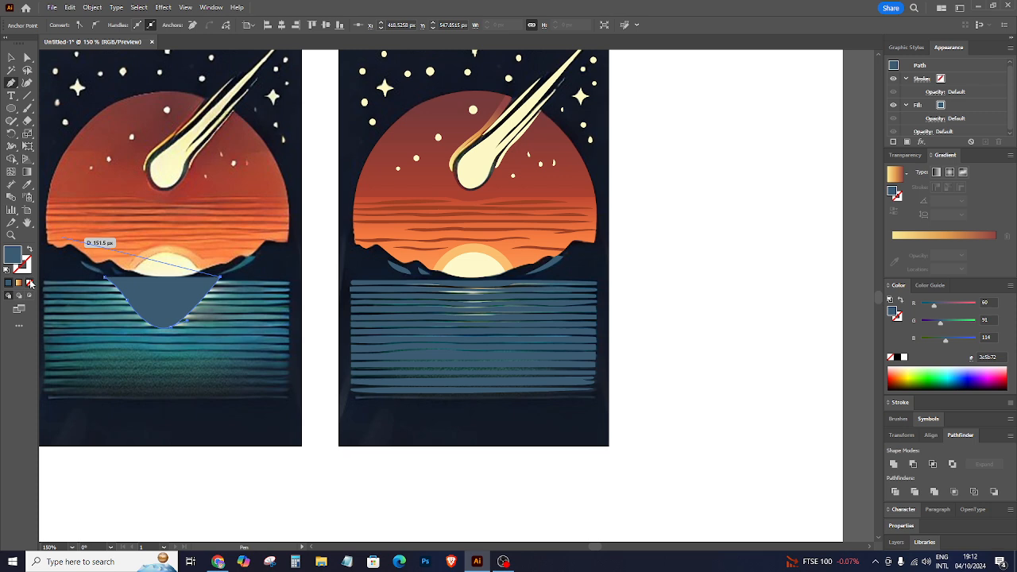
left_click(30, 283)
Move the bowl-shaped reflection outline from the reference image onto the traced water stripes, directly below the sun.
left_click(11, 57)
left_click(222, 282)
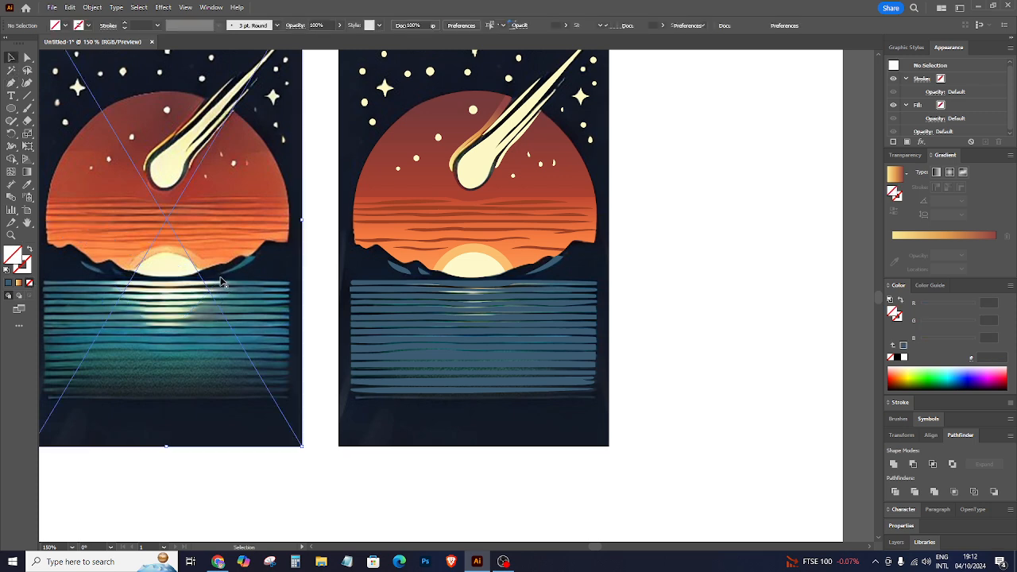
left_click(221, 280)
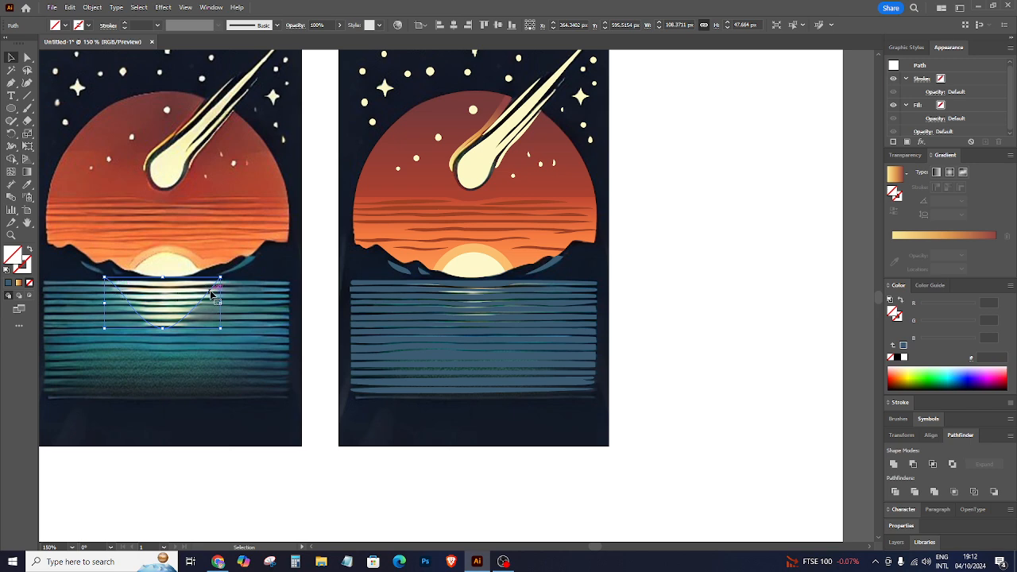
left_click_drag(211, 294, 524, 305)
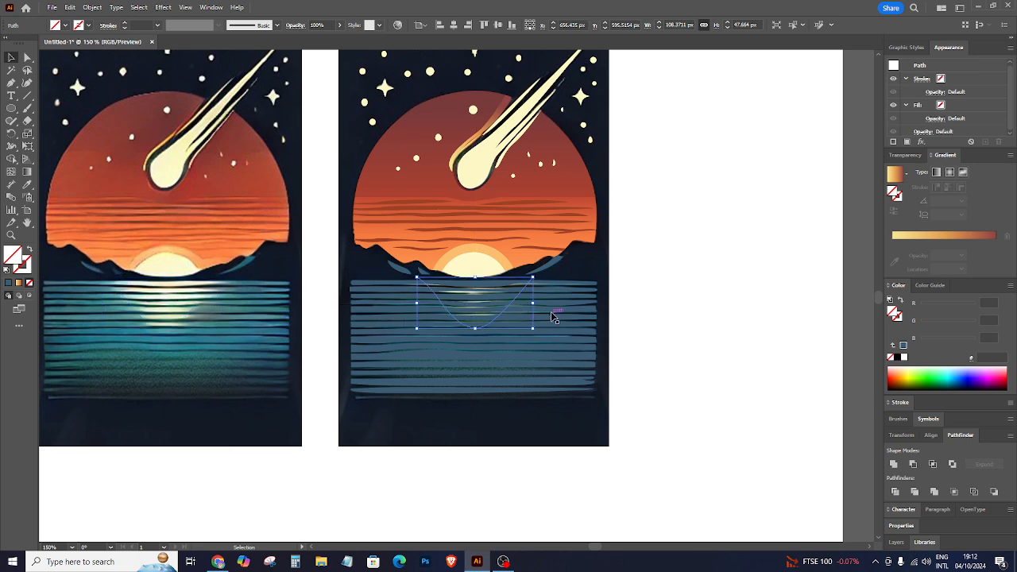
Divide the grouped water stripes along the reflection outline with Pathfinder and ungroup the resulting pieces.
left_click(553, 315, "shift")
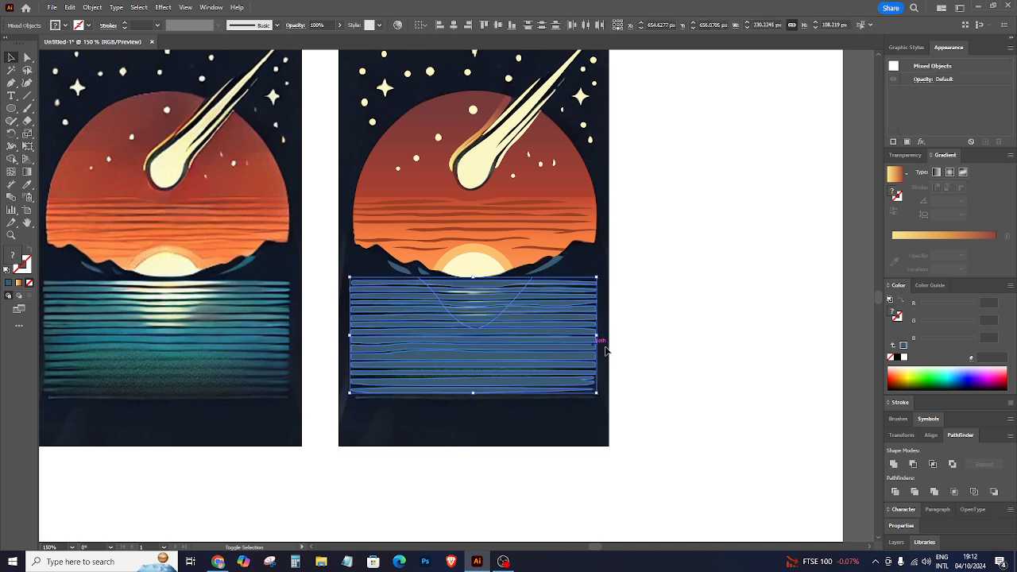
left_click(895, 492)
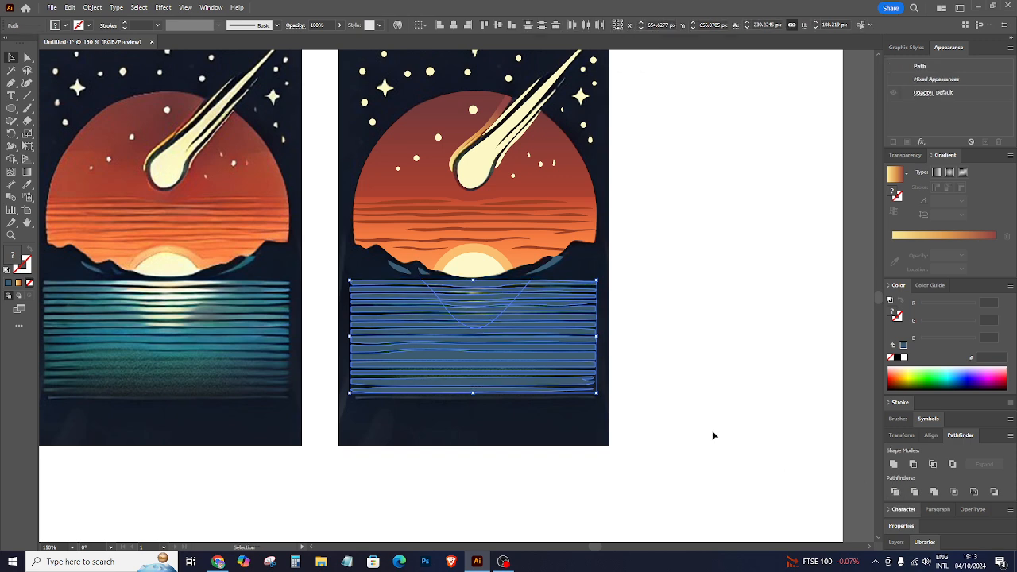
left_click(701, 330)
Select the top three stripe pieces inside the reflection and fill them with the pale yellow sampled from the sun with the Eyedropper.
left_click(498, 282)
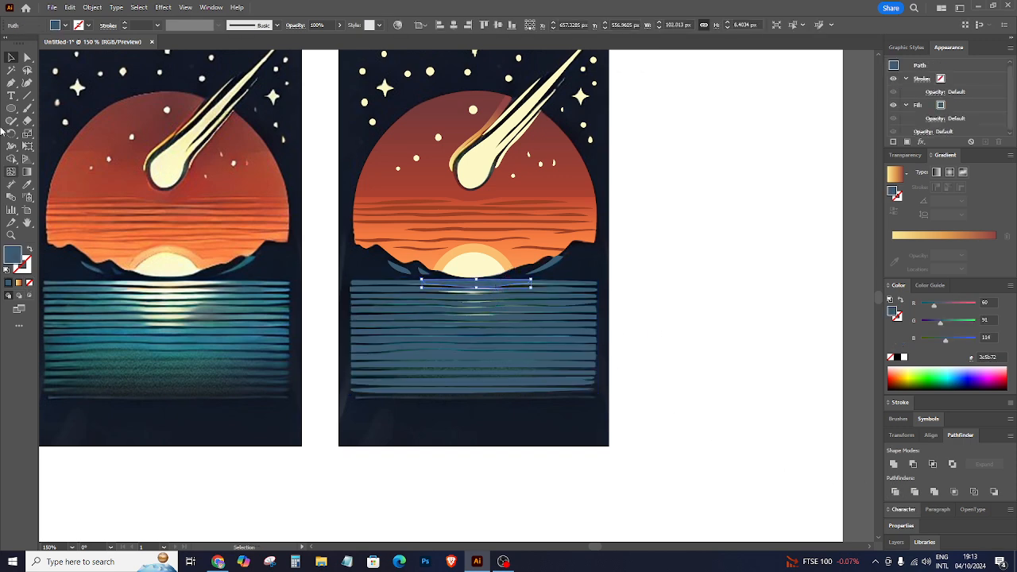
left_click_drag(531, 286, 491, 301)
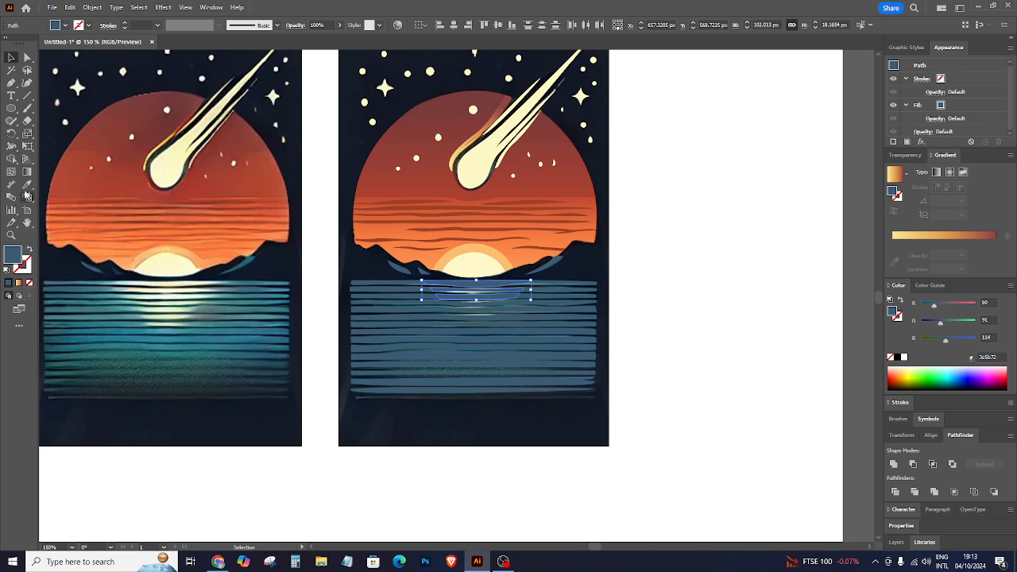
left_click(27, 184)
left_click(476, 259)
left_click(11, 58)
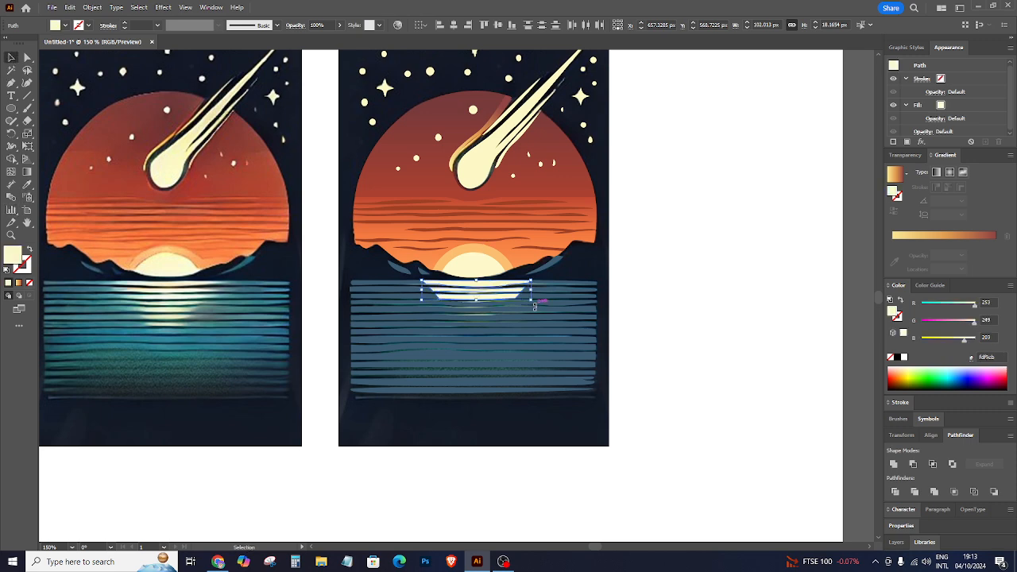
Select the lower stripe pieces inside the reflection and fill them with the light orange sampled from the sun's halo with the Eyedropper.
left_click(485, 312)
left_click_drag(487, 311, 483, 320)
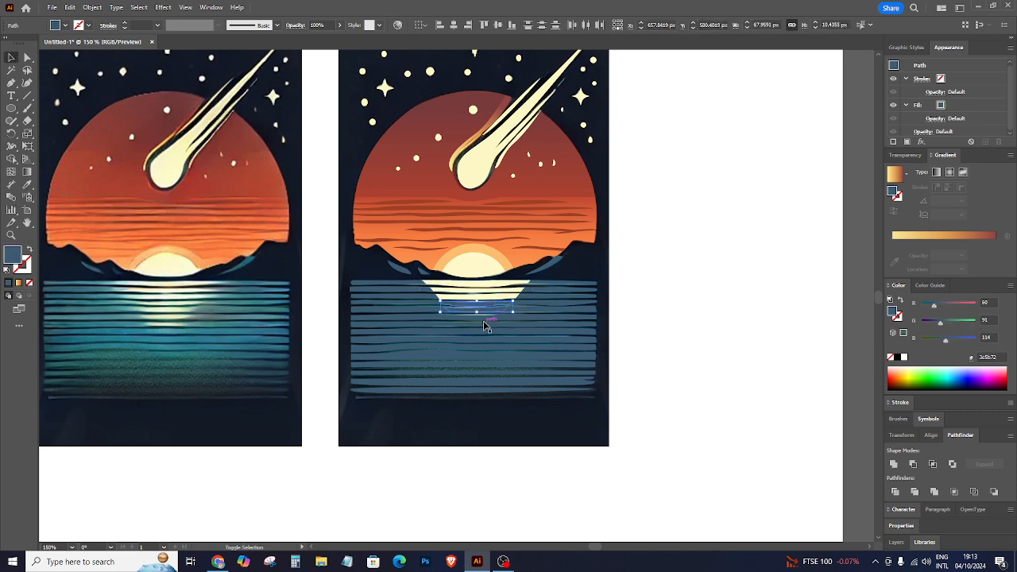
left_click(26, 188)
left_click(488, 245)
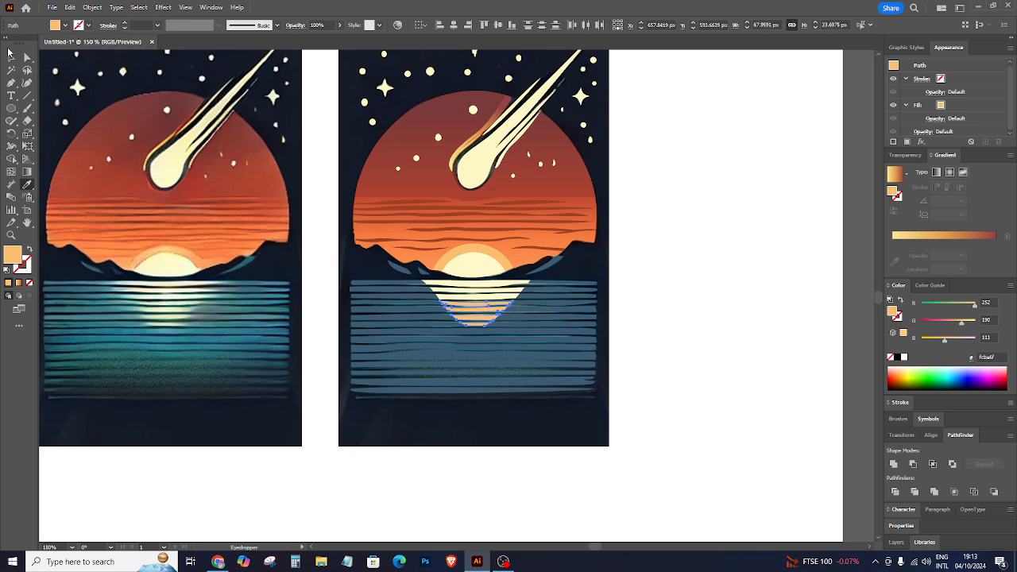
left_click(10, 53)
left_click(751, 245)
scroll(751, 245, "up", 2)
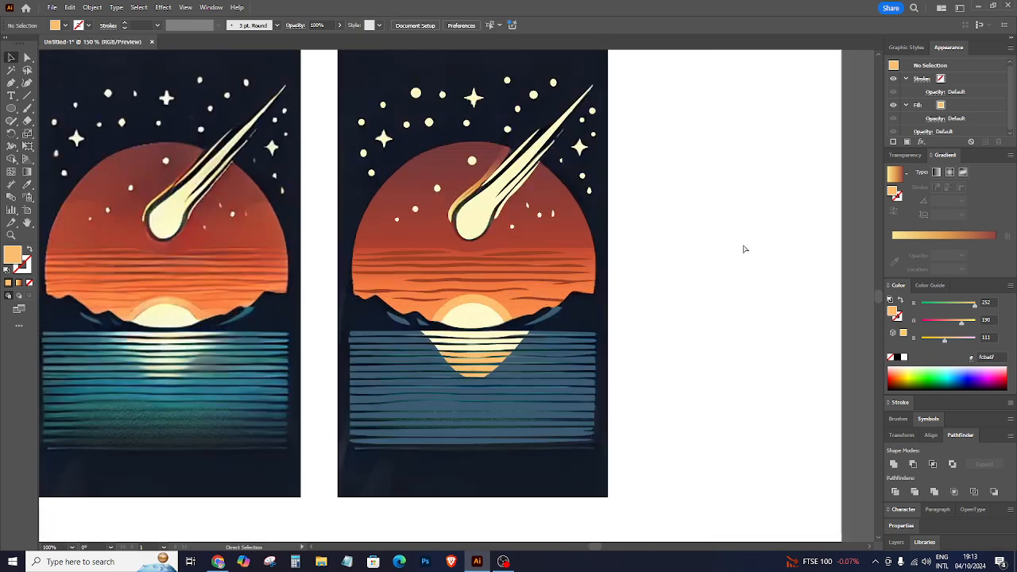
Recolour the top three reflection pieces one by one with pale cream shades sampled from the reference image using the Eyedropper.
left_click(488, 335)
left_click(26, 185)
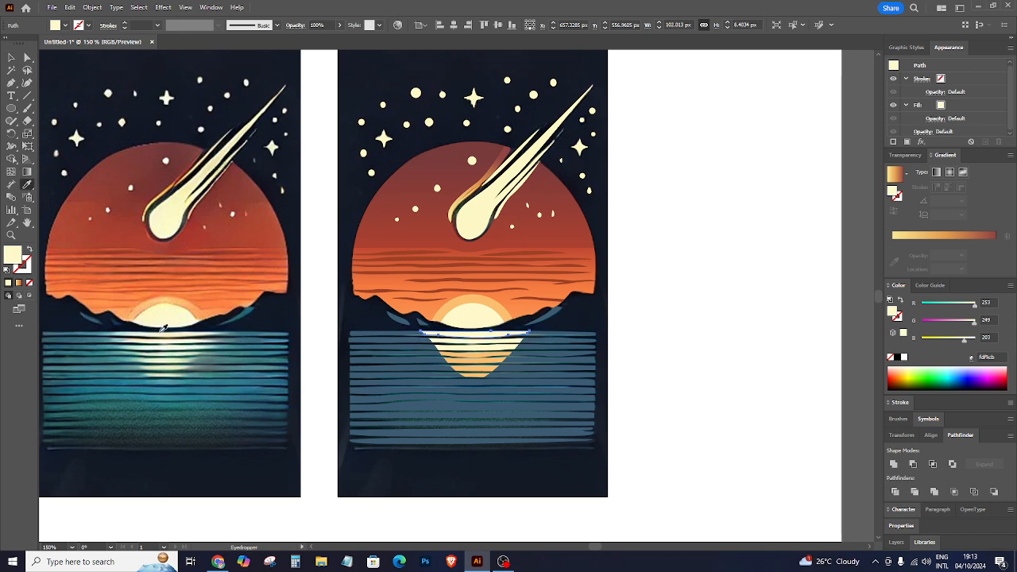
left_click(11, 57)
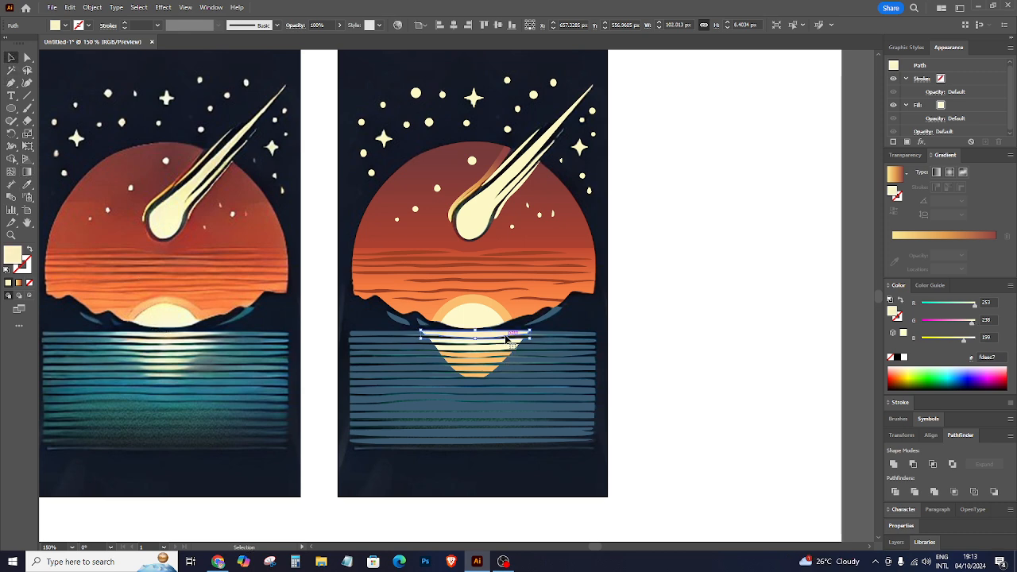
left_click(26, 185)
left_click(153, 280)
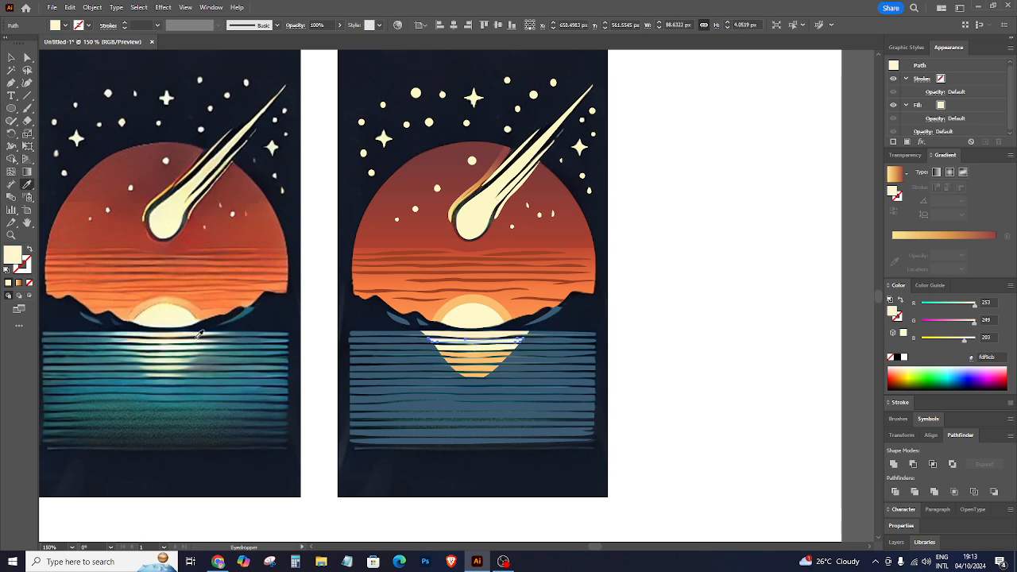
left_click(11, 58)
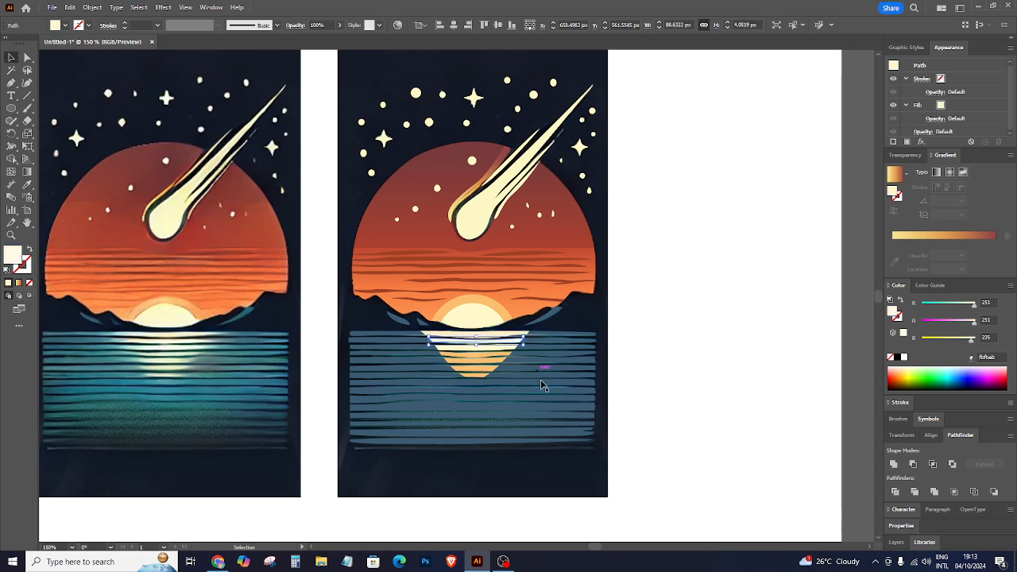
left_click(508, 349)
left_click(27, 186)
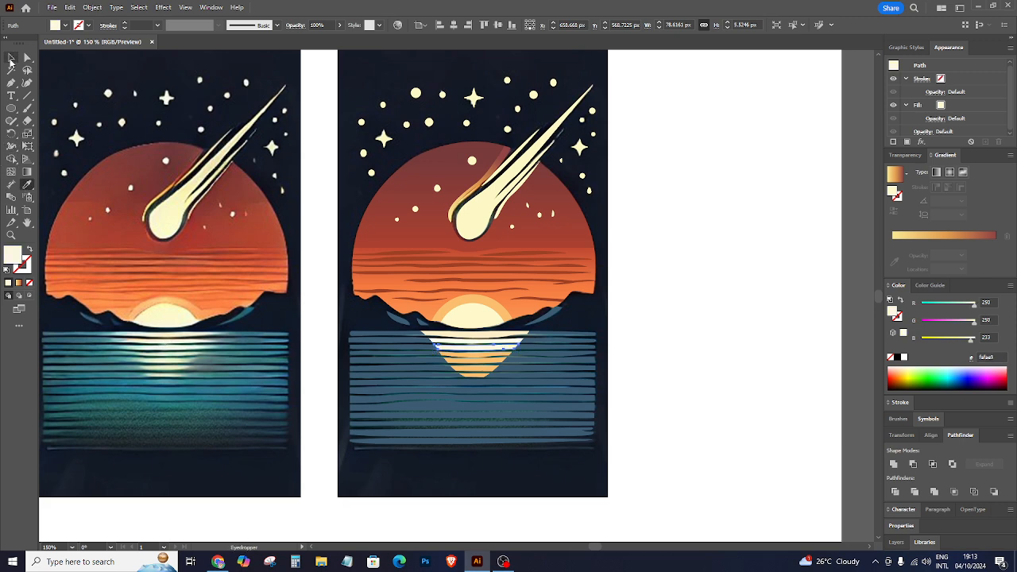
left_click(11, 58)
Fill the fourth and fifth reflection pieces individually with pale green-cream shades sampled from the reference image's reflection using the Eyedropper.
left_click(477, 354)
left_click(492, 361)
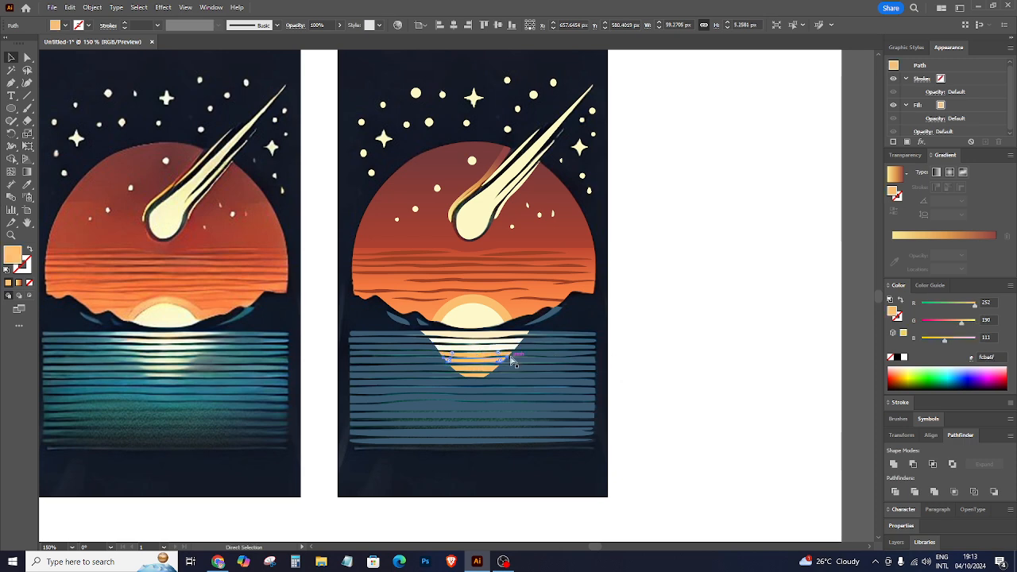
key("ctrl+=")
left_click(466, 289)
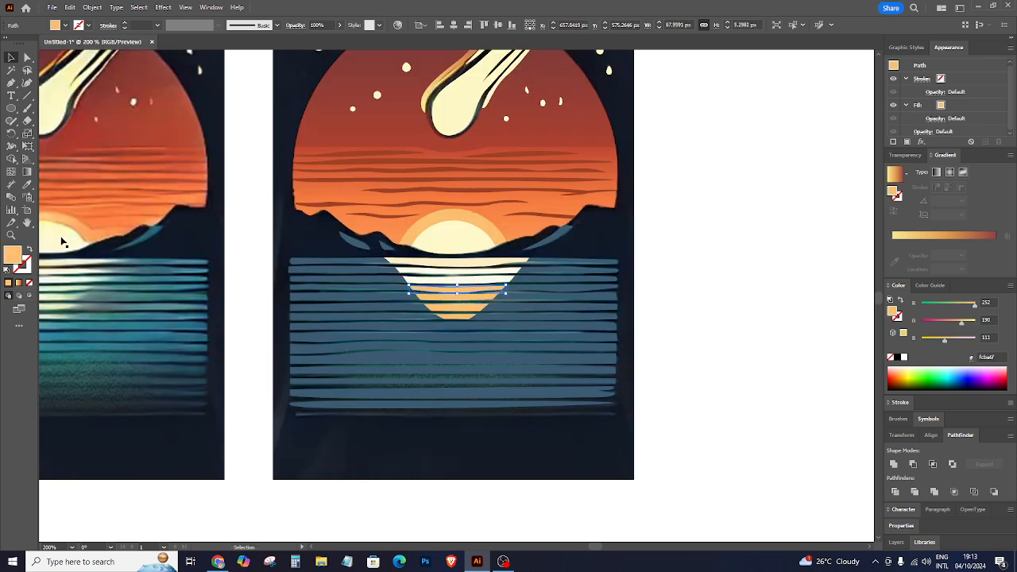
left_click(27, 184)
left_click(54, 286)
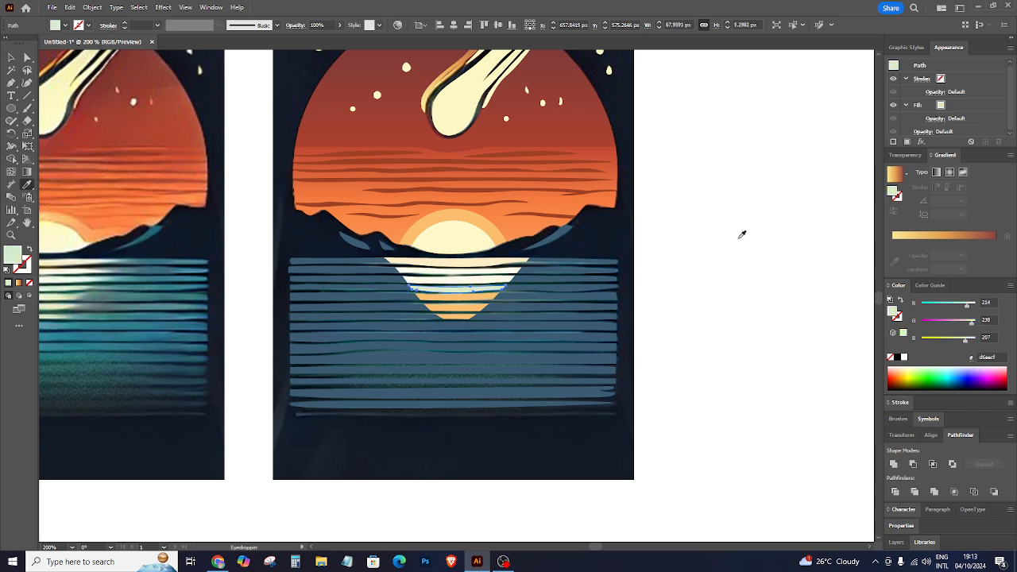
left_click(9, 54)
left_click(480, 299)
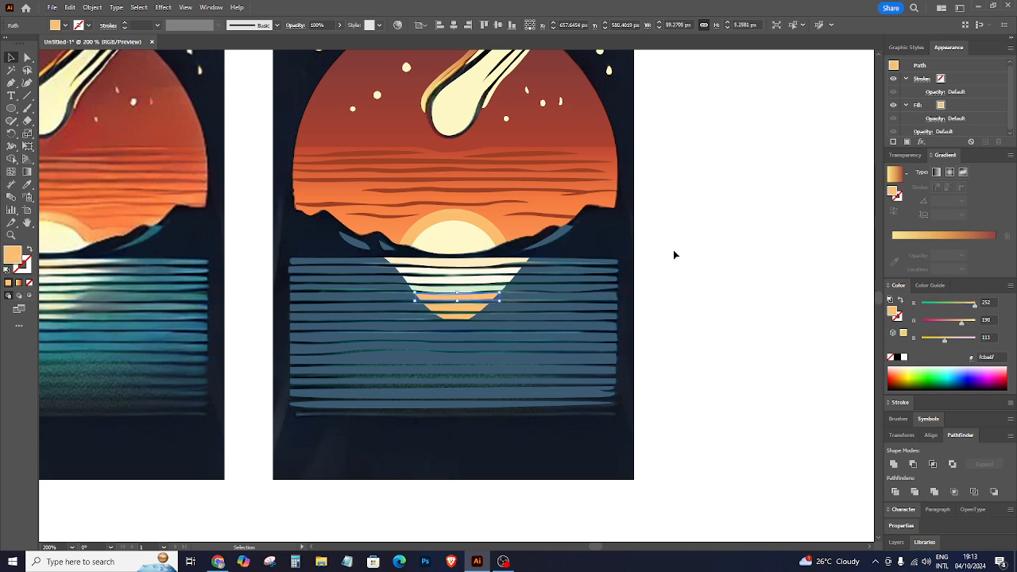
left_click(26, 184)
left_click(57, 293)
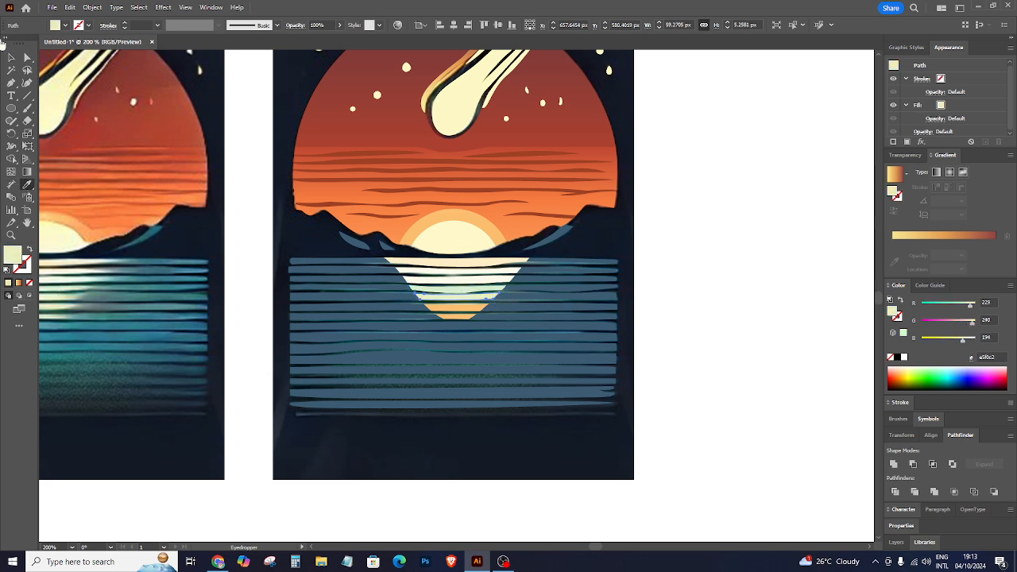
left_click(11, 57)
Fill the two lowest reflection pieces individually with pale tones sampled from the bottom of the reference image's reflection.
left_click(469, 313)
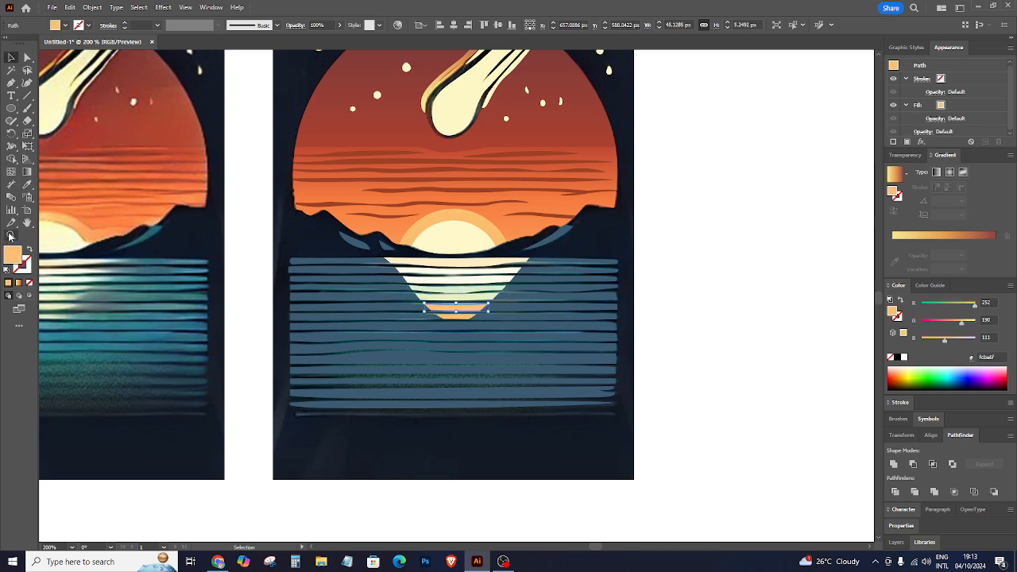
left_click(25, 187)
left_click(52, 303)
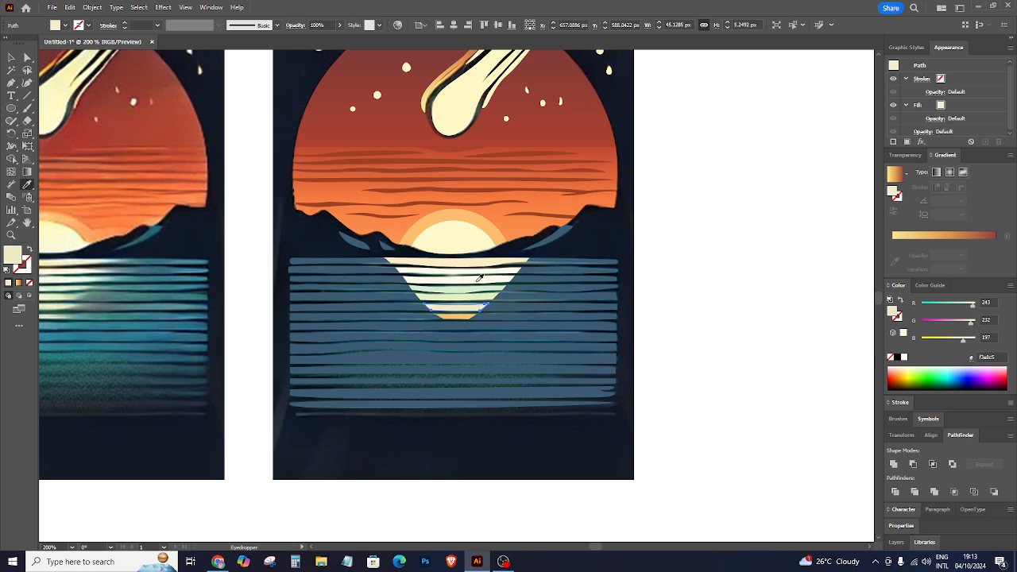
key("ctrl+minus")
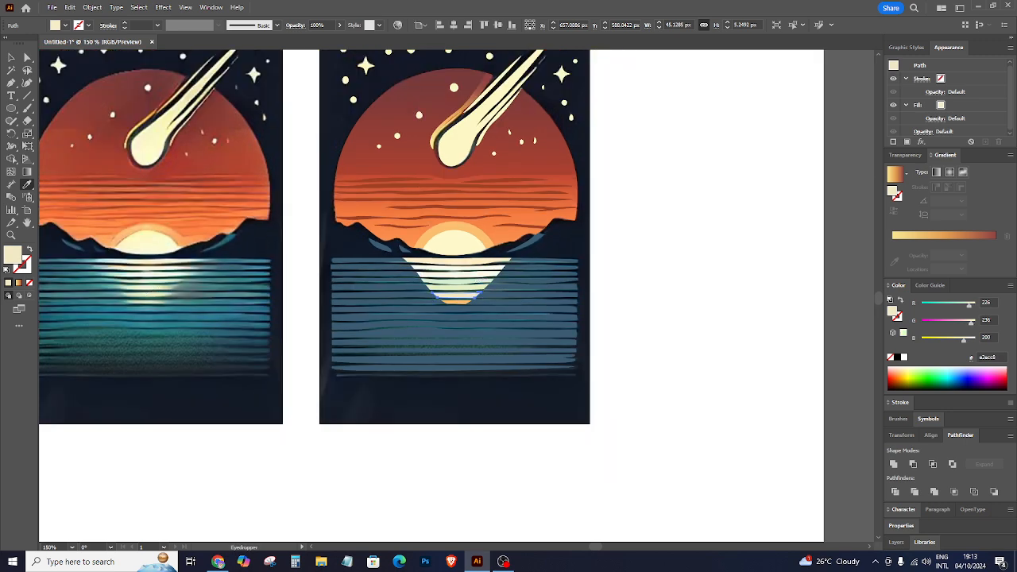
left_click(12, 58)
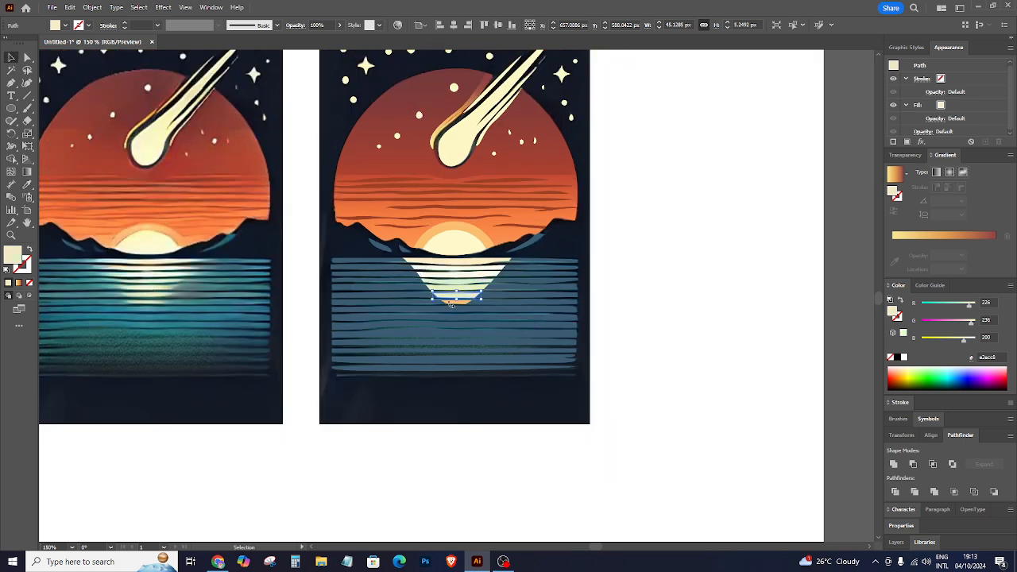
left_click(656, 316)
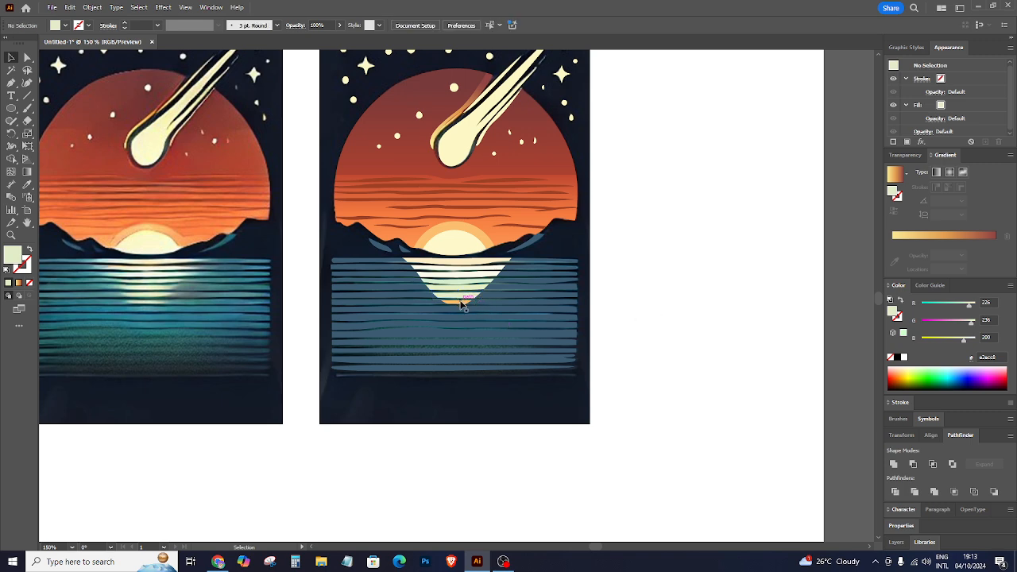
left_click(464, 305)
left_click(27, 185)
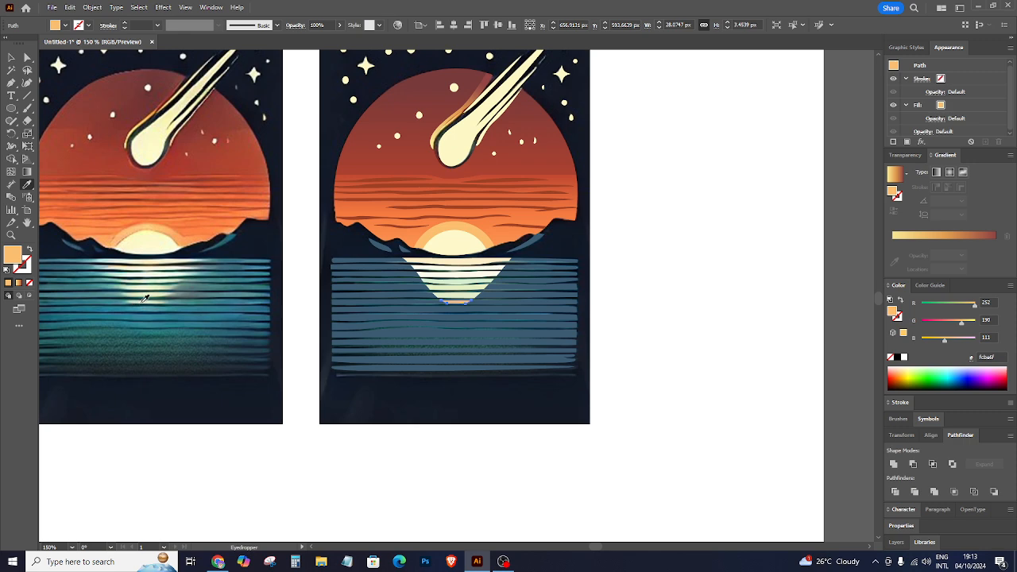
left_click(144, 297)
left_click(14, 55)
left_click(650, 293)
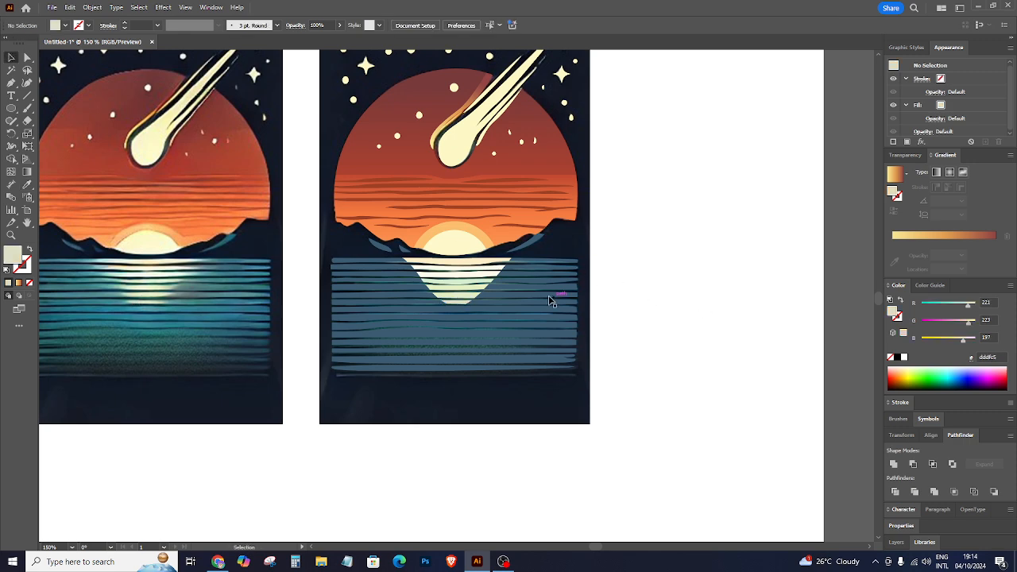
Select the full-width water stripes just below the reflection and fill them with teal 348799 sampled from the reference sea.
left_click(481, 318)
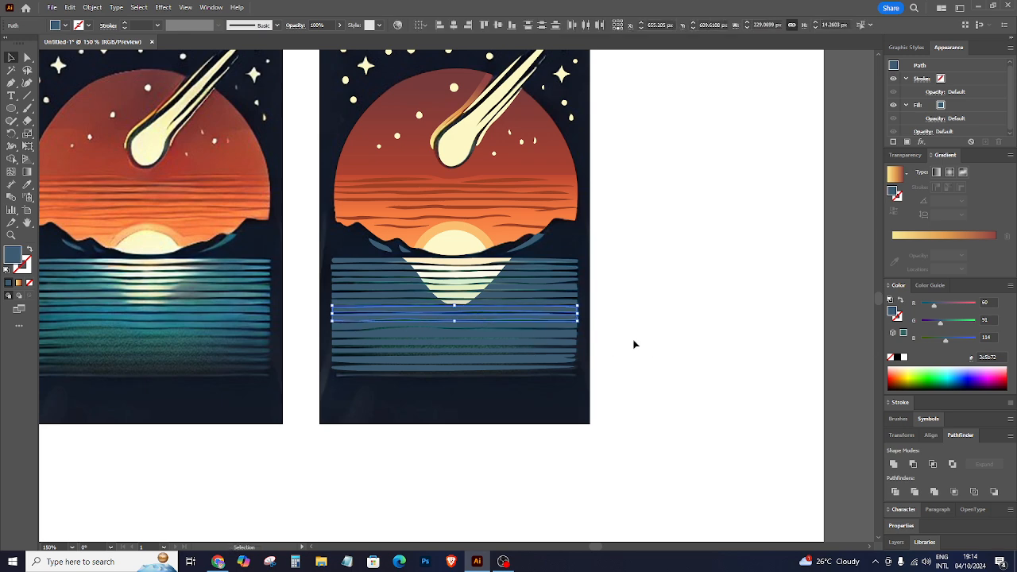
left_click(533, 330, "shift")
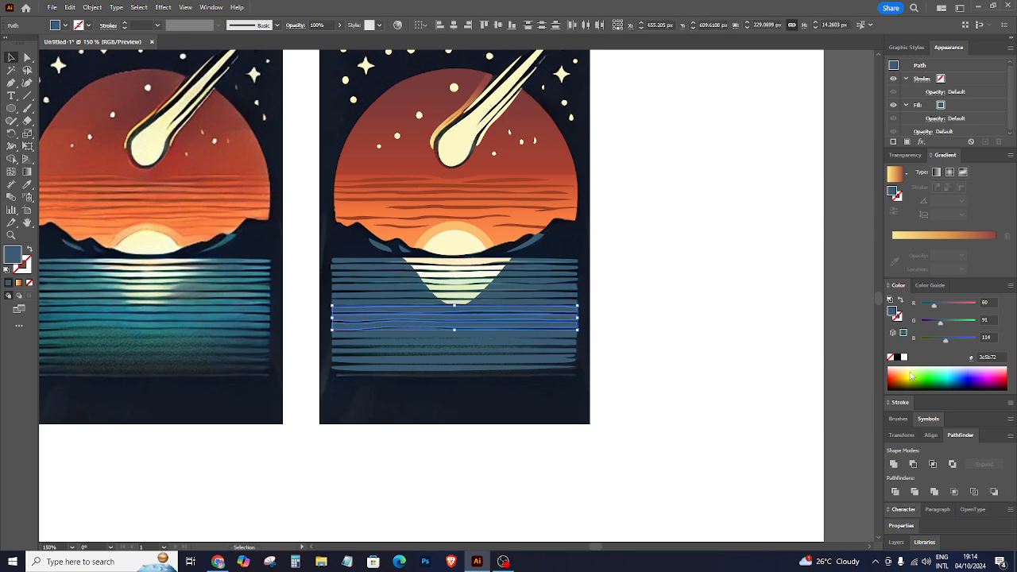
left_click(28, 192)
left_click(155, 318)
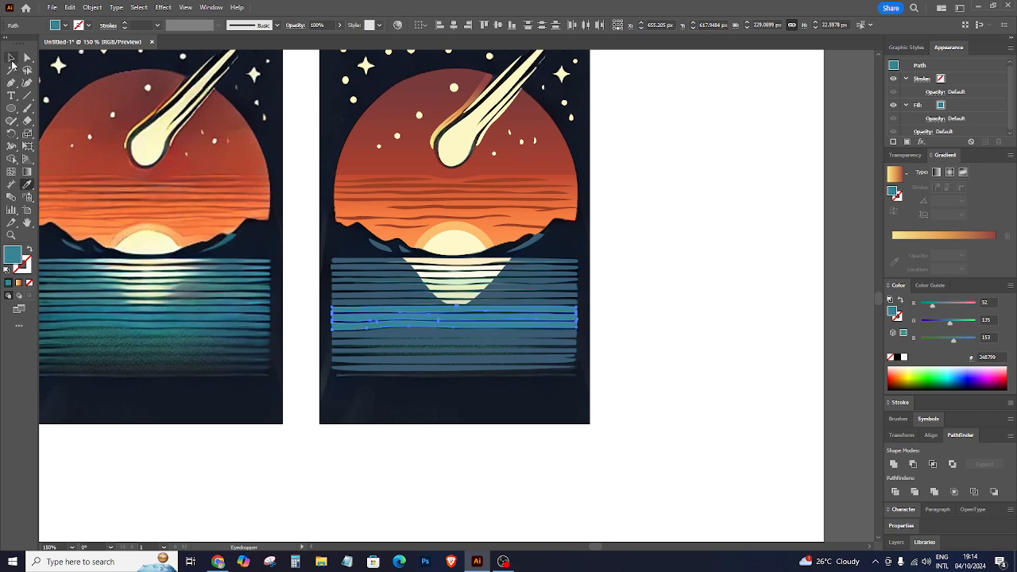
left_click(11, 58)
left_click(599, 260)
Select the stripe pieces to the right of the reflection and fill them with teal 417d80 sampled from the reference sea.
left_click_drag(548, 301, 547, 302)
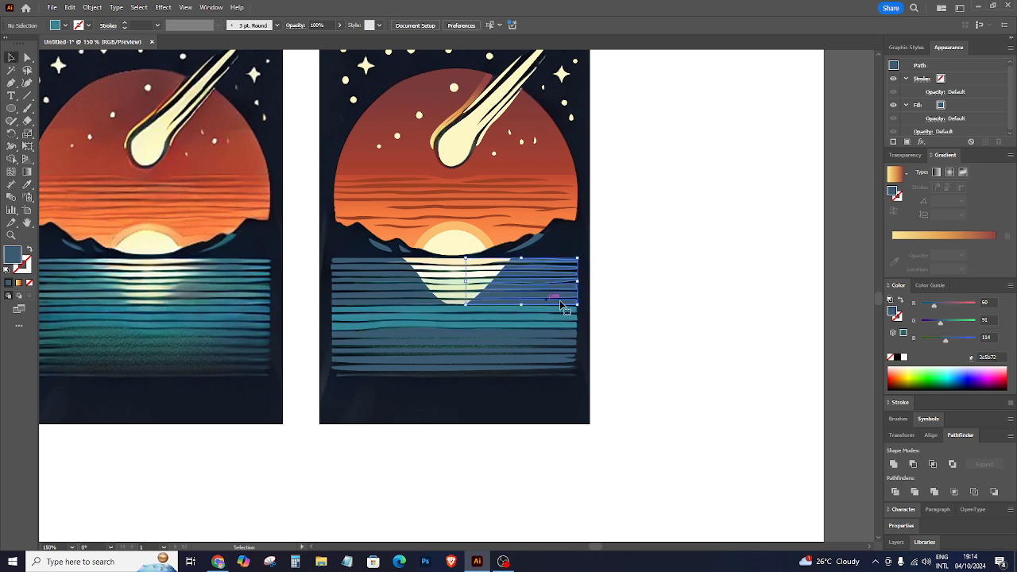
left_click(27, 185)
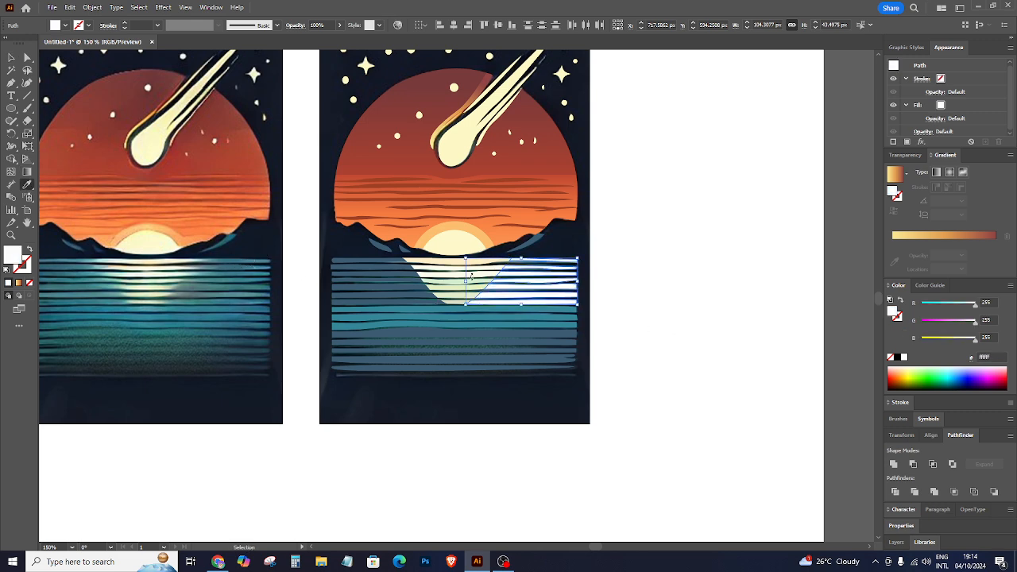
left_click(110, 252)
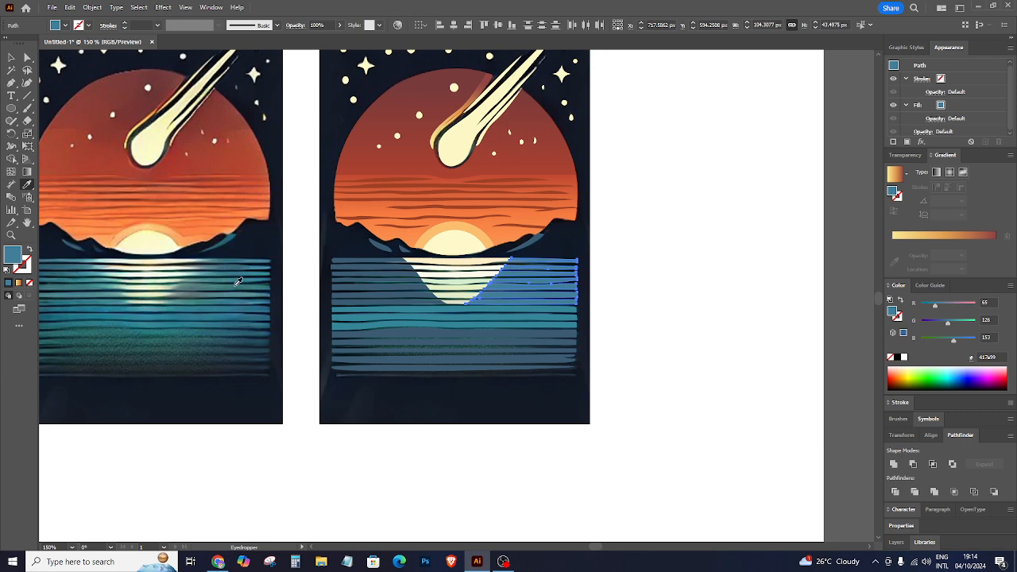
left_click(11, 57)
left_click(245, 210)
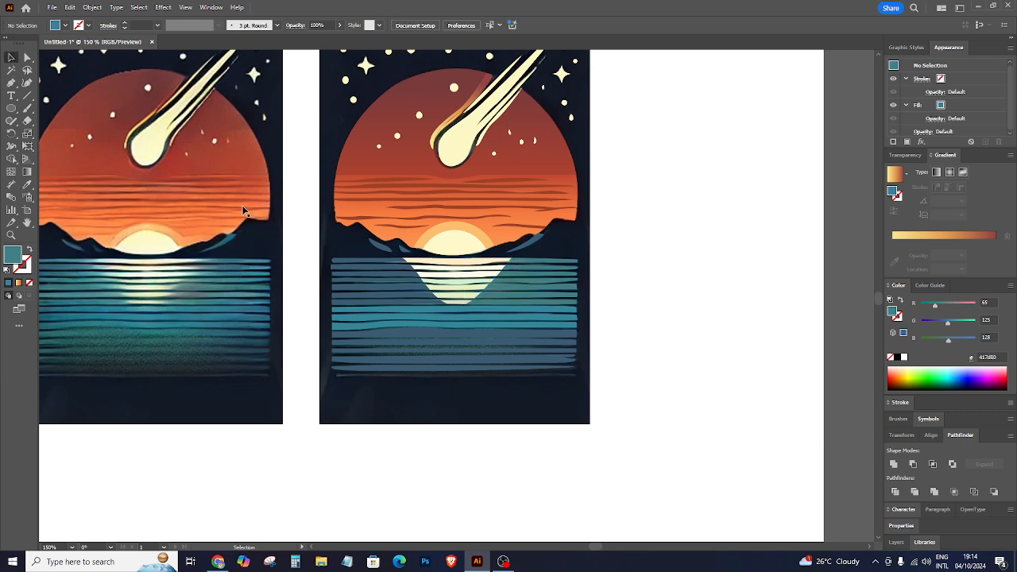
Select the stripe pieces to the left of the reflection and fill them with teal 407c86 sampled from the reference sea.
left_click_drag(324, 257, 346, 307)
left_click(26, 184)
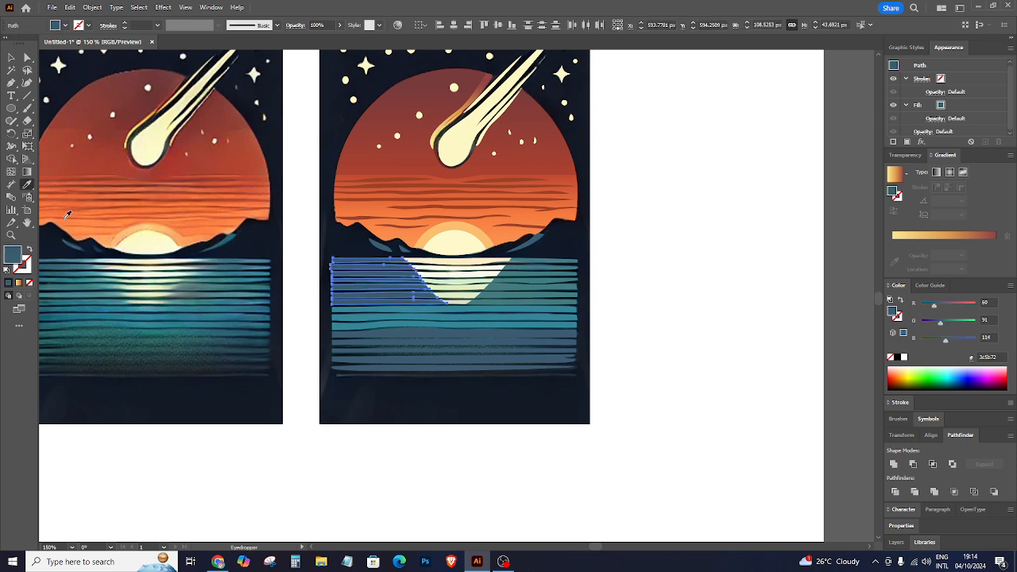
left_click(84, 262)
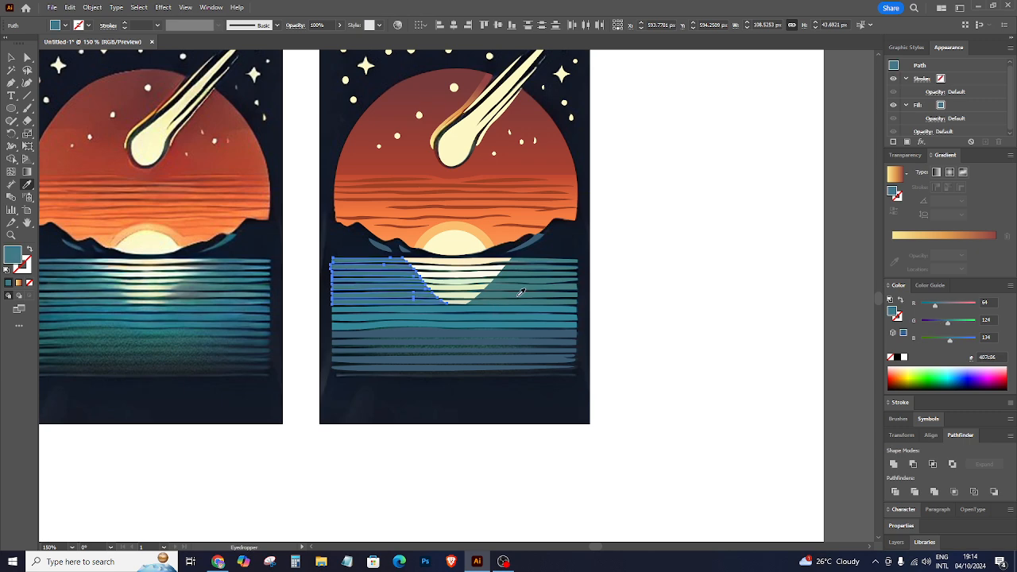
left_click(12, 57)
left_click(834, 243)
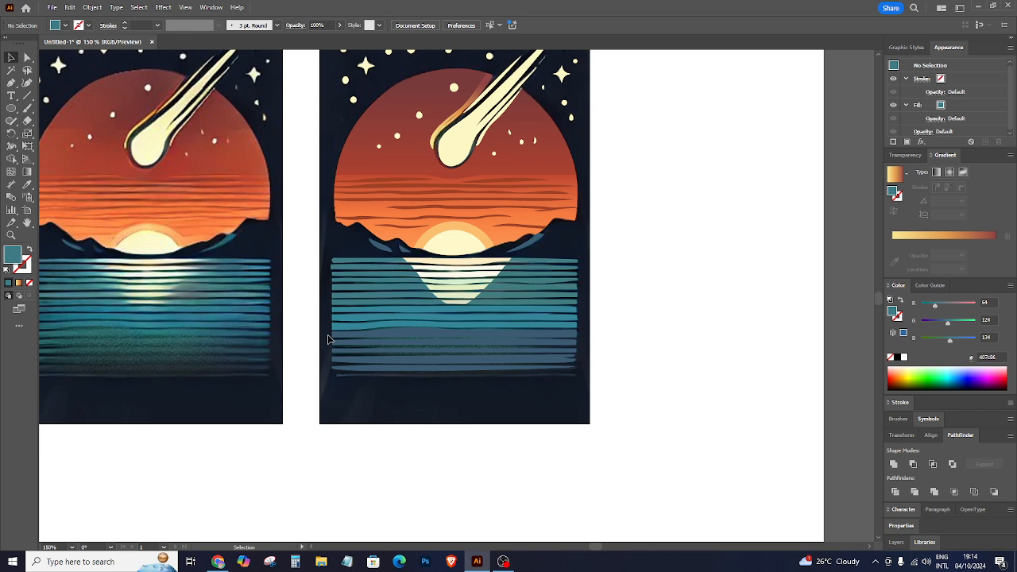
Select the bottom water stripes and fill them with the darker teal 2e6b6e sampled from the lower part of the reference sea.
left_click_drag(328, 340, 447, 411)
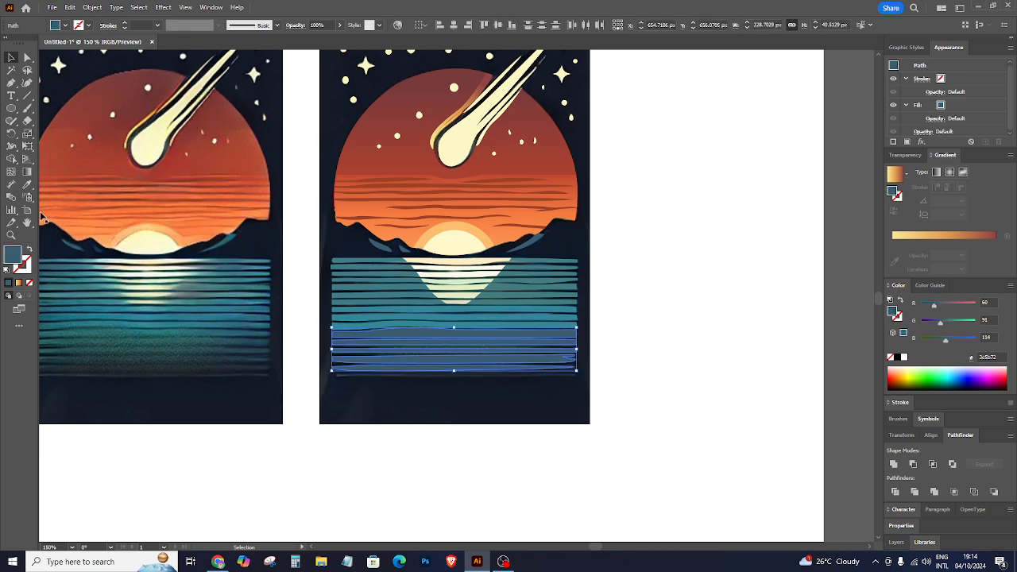
left_click(27, 186)
left_click(58, 329)
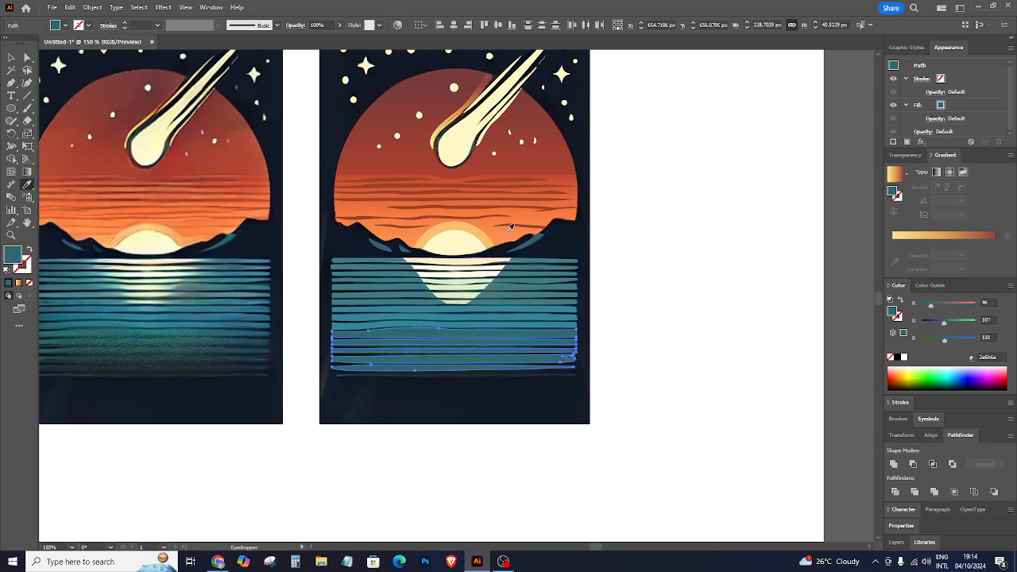
left_click(11, 57)
left_click(683, 355)
Select the whole traced artwork and move it off the reference copy to beyond the artboard's right edge.
scroll(682, 360, "up", 2)
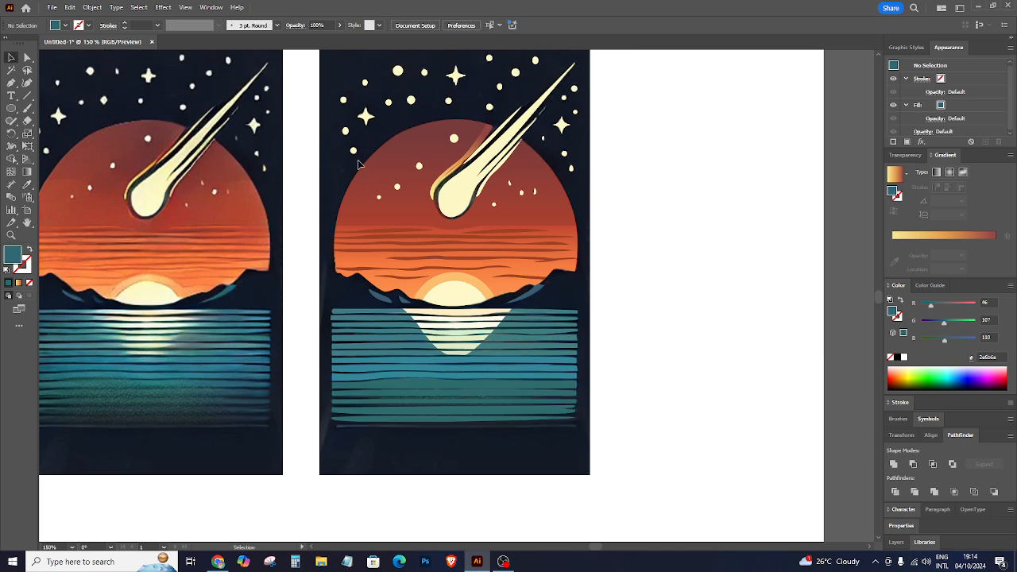
scroll(434, 192, "up", 2)
key("ctrl+minus")
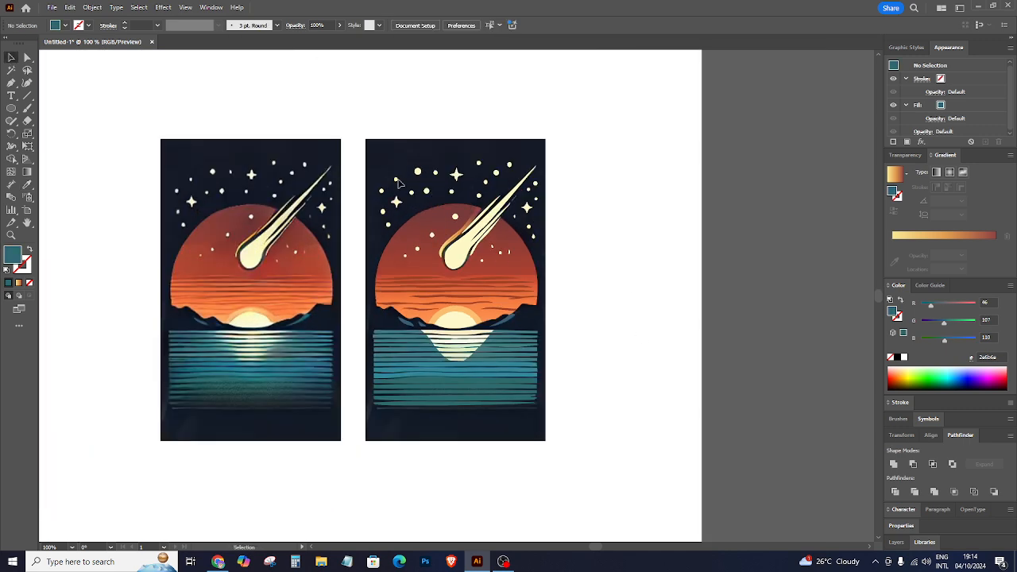
left_click_drag(372, 149, 565, 470)
left_click_drag(482, 383, 856, 413)
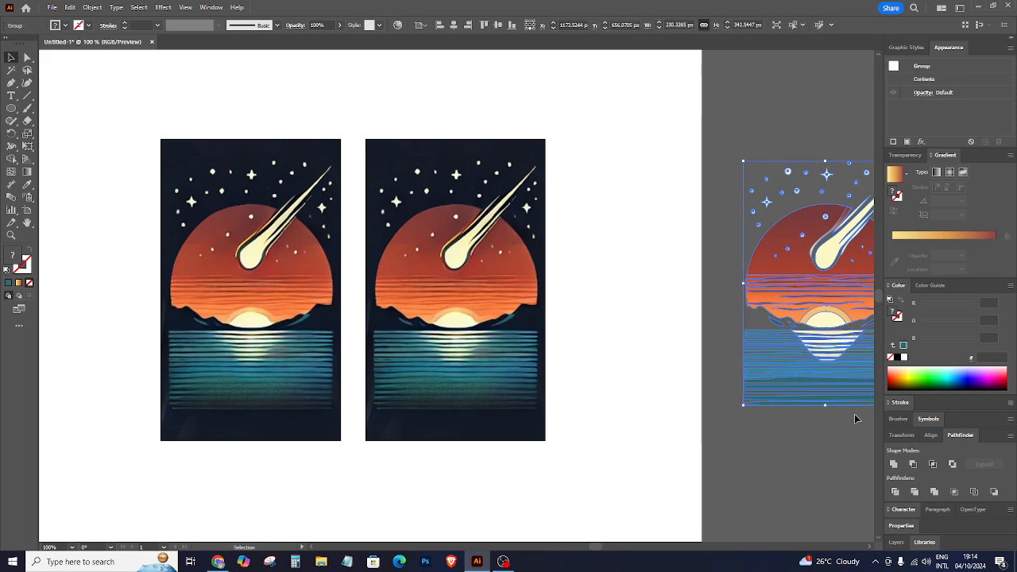
Draw a rectangle about 287 by 402 px that covers the whole traced artwork with an even margin around it.
key("ctrl+minus")
left_click(645, 273)
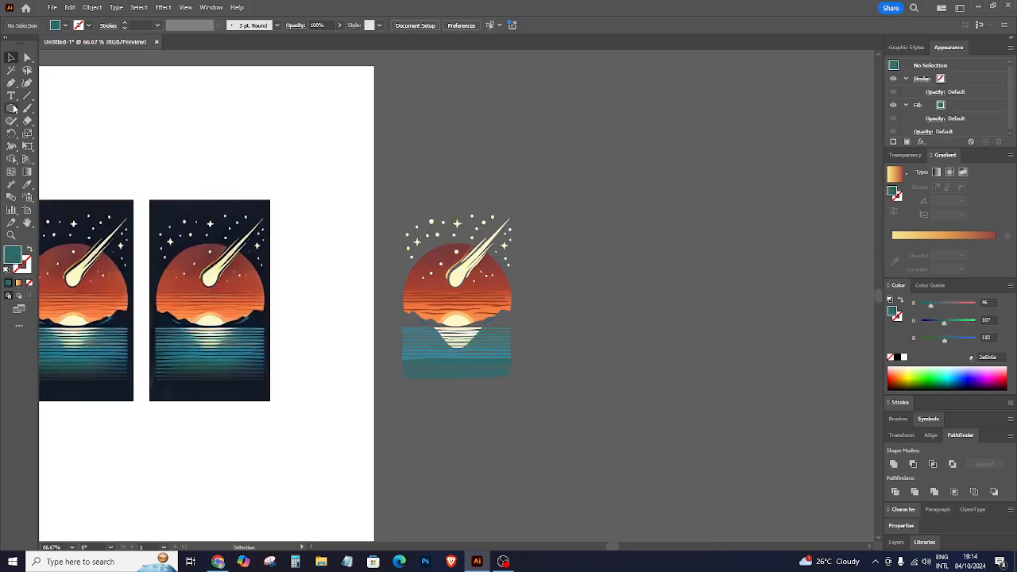
left_click(11, 108)
left_click(48, 108)
left_click_drag(389, 203, 526, 393)
Fill the rectangle with dark navy 161b27 sampled from the reference background and send it behind the traced artwork.
key("i")
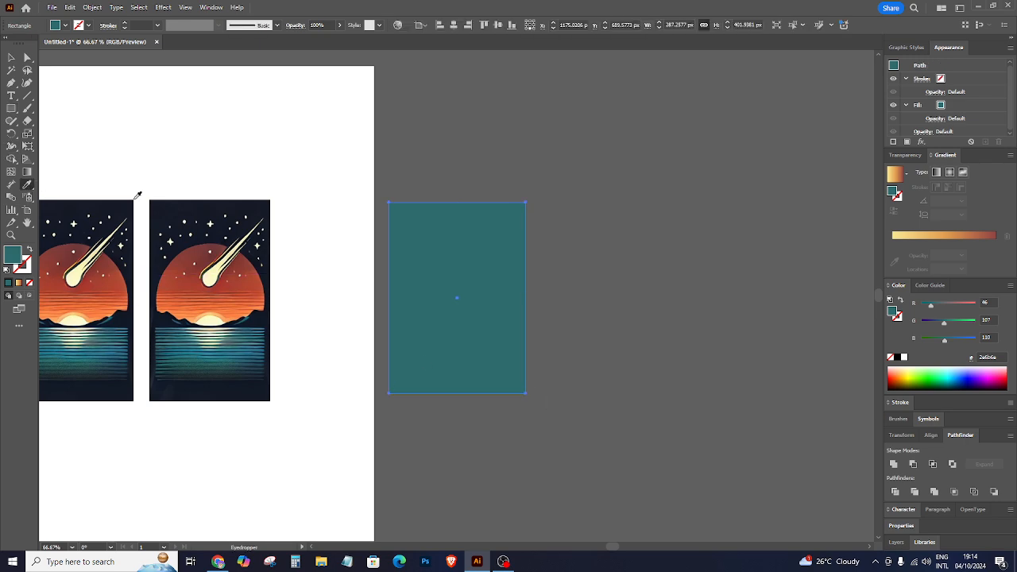
left_click(183, 203)
key("v")
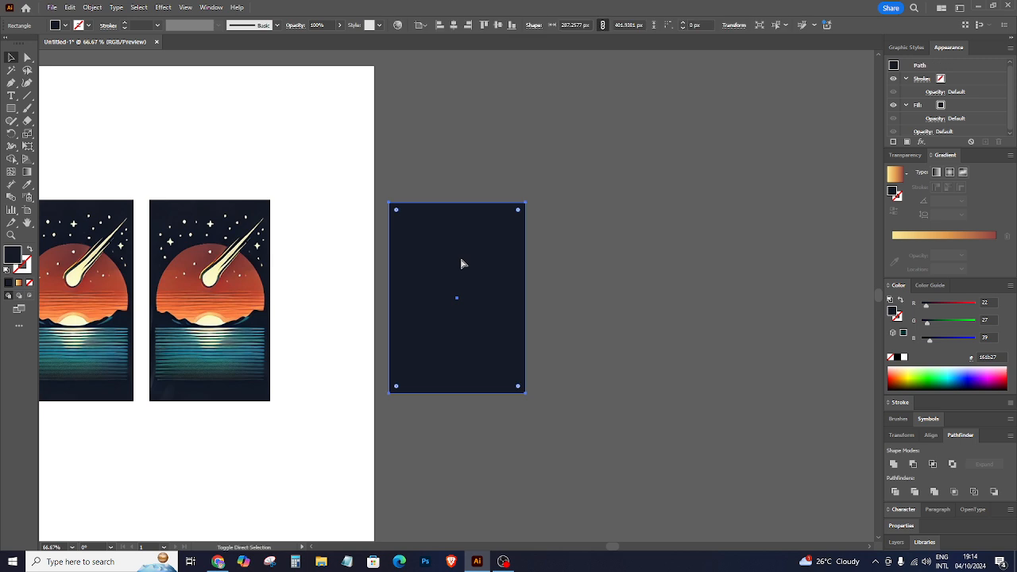
key("ctrl+v")
key("ctrl+equal")
key("ctrl+equal")
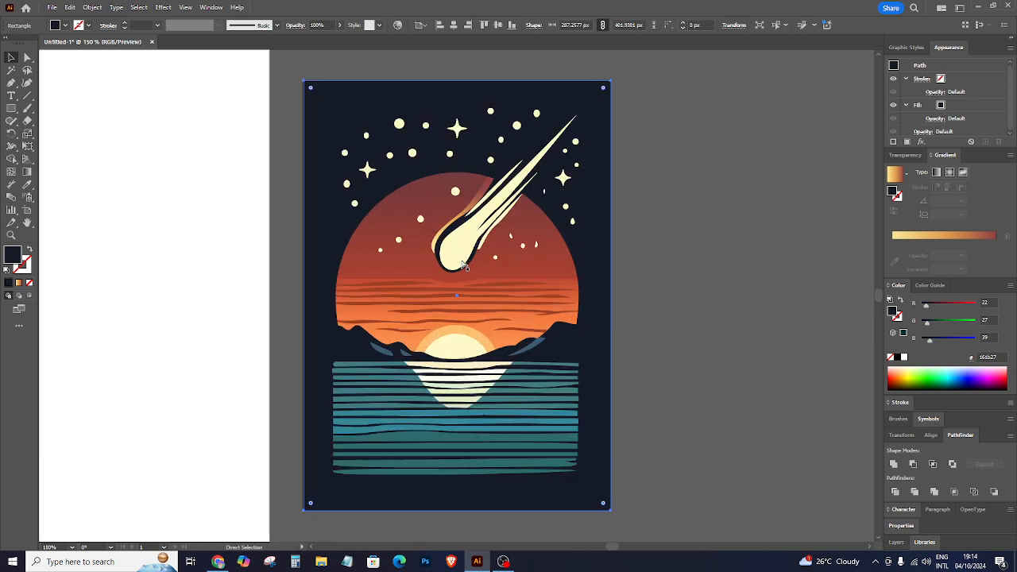
left_click(711, 353)
Ungroup the traced comet-and-sunset artwork on top of the navy background.
key("ctrl+equal")
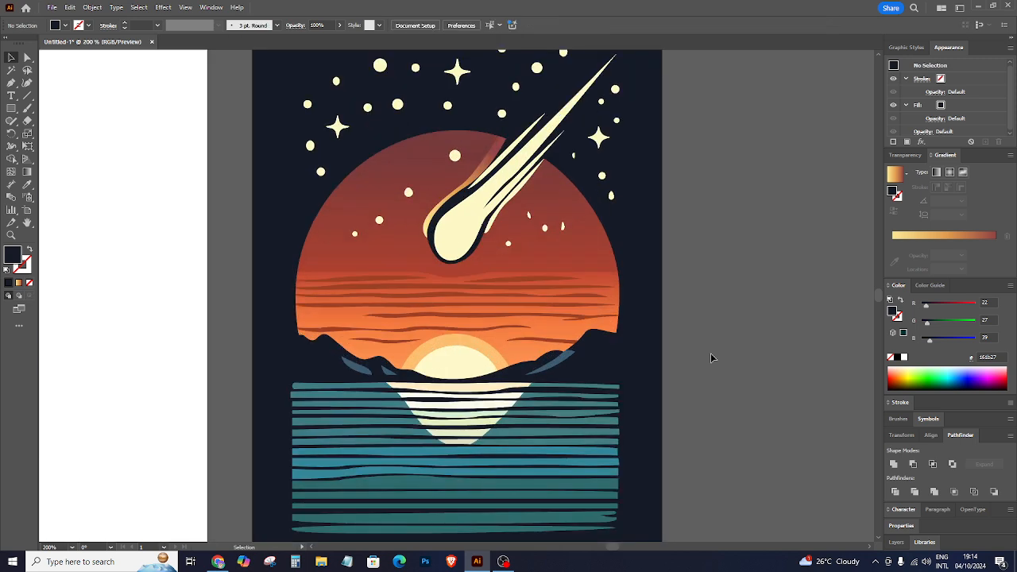
left_click(516, 395)
scroll(595, 402, "down", 2)
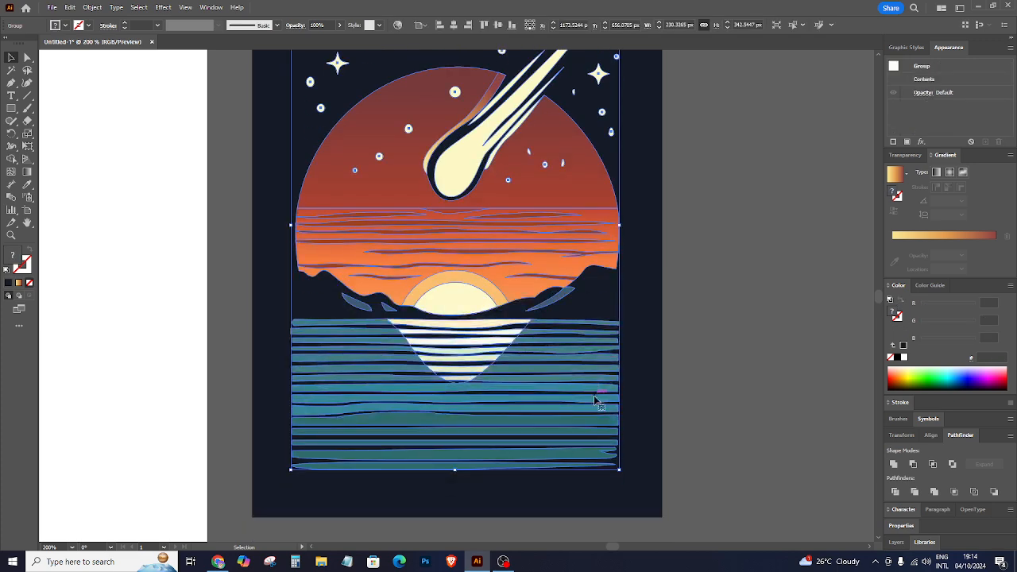
right_click(620, 350)
left_click(650, 173)
left_click(764, 226)
Select the leftover unfilled reflection outline with the Magic Wand and delete it.
key("ctrl+equal")
key("ctrl+equal")
key("ctrl+equal")
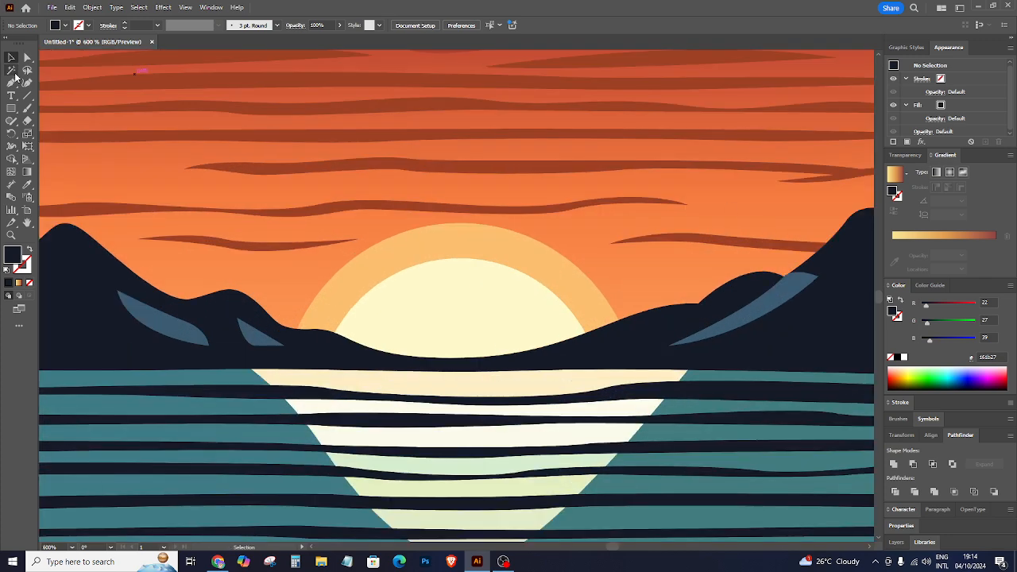
left_click(11, 70)
left_click(672, 392)
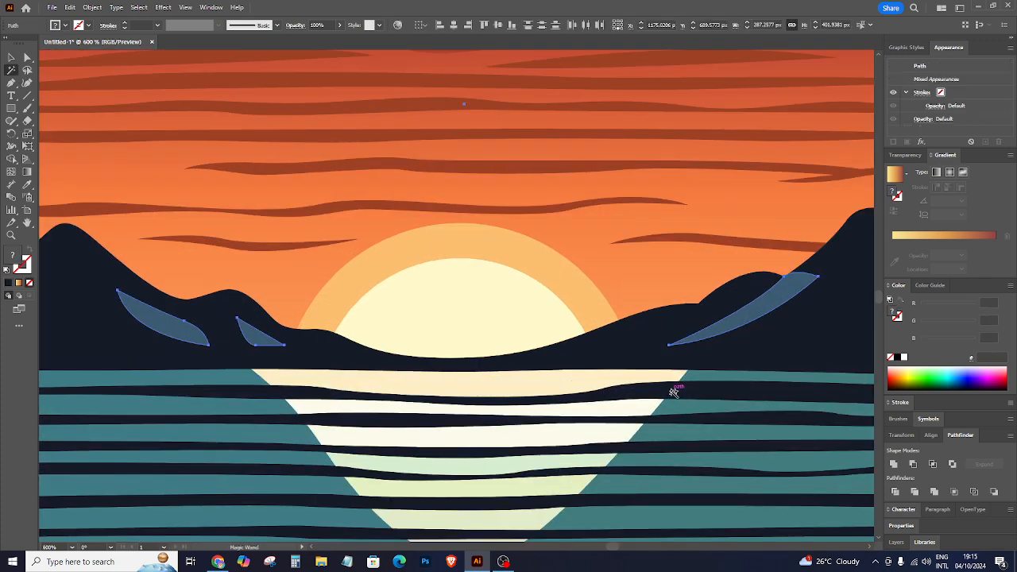
key("ctrl+minus")
key("ctrl+minus")
key("ctrl+minus")
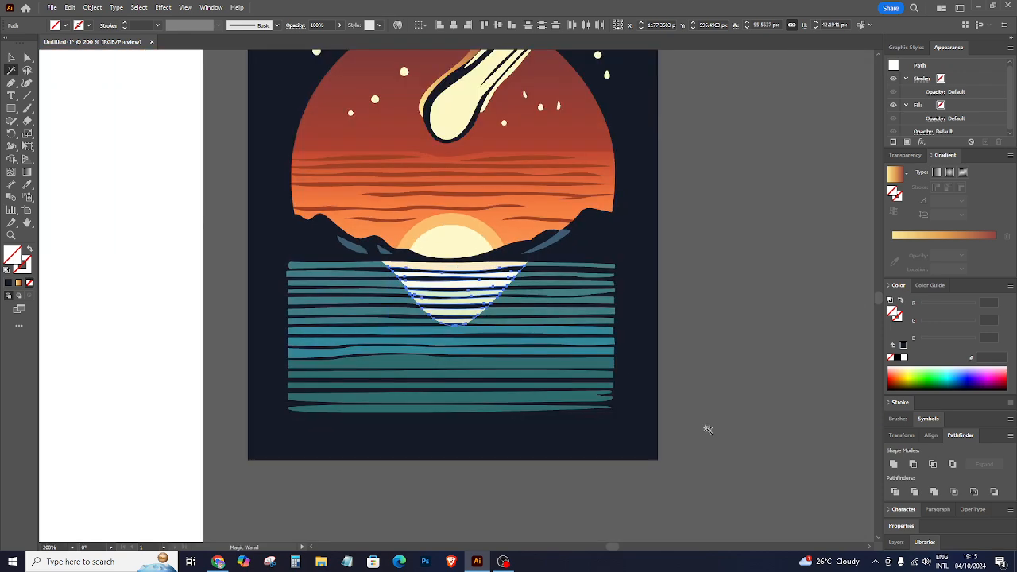
key("ctrl+shift+a")
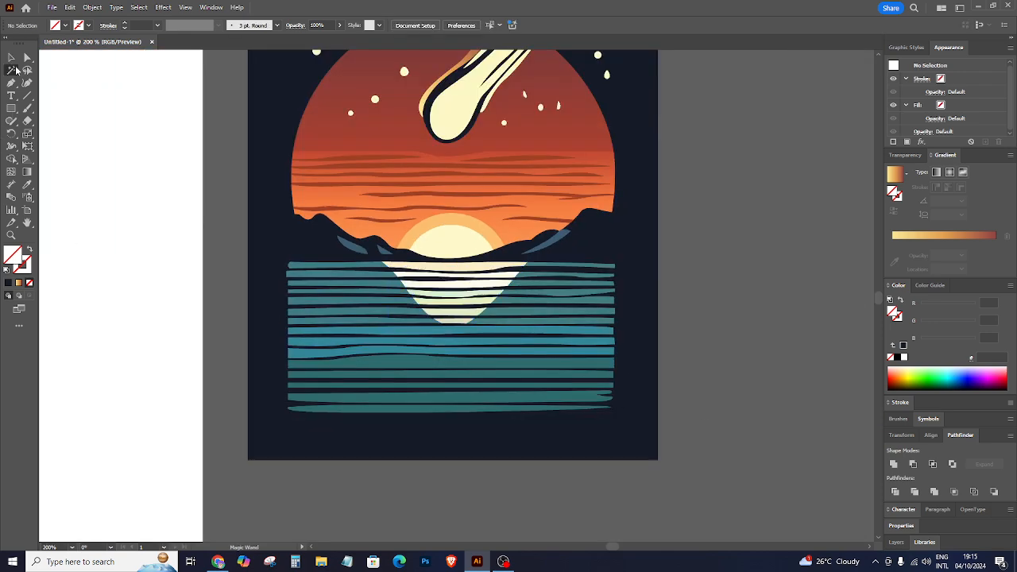
Try smoothing the upper four light reflection stripes below the sun by 3 %.
left_click(11, 56)
key("ctrl+minus")
key("ctrl+minus")
key("ctrl+minus")
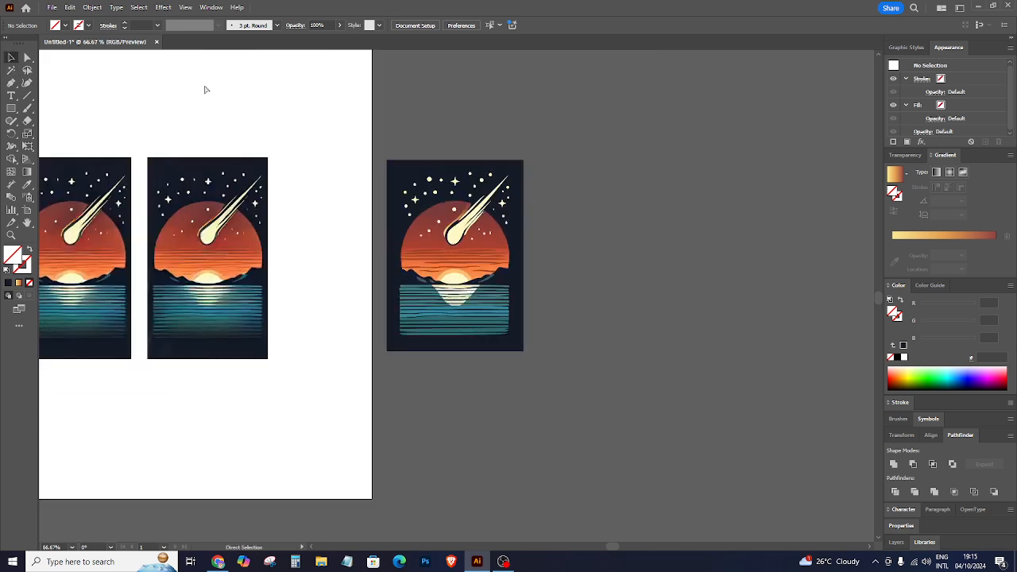
key("ctrl+plus")
key("ctrl+plus")
key("ctrl+plus")
key("ctrl+plus")
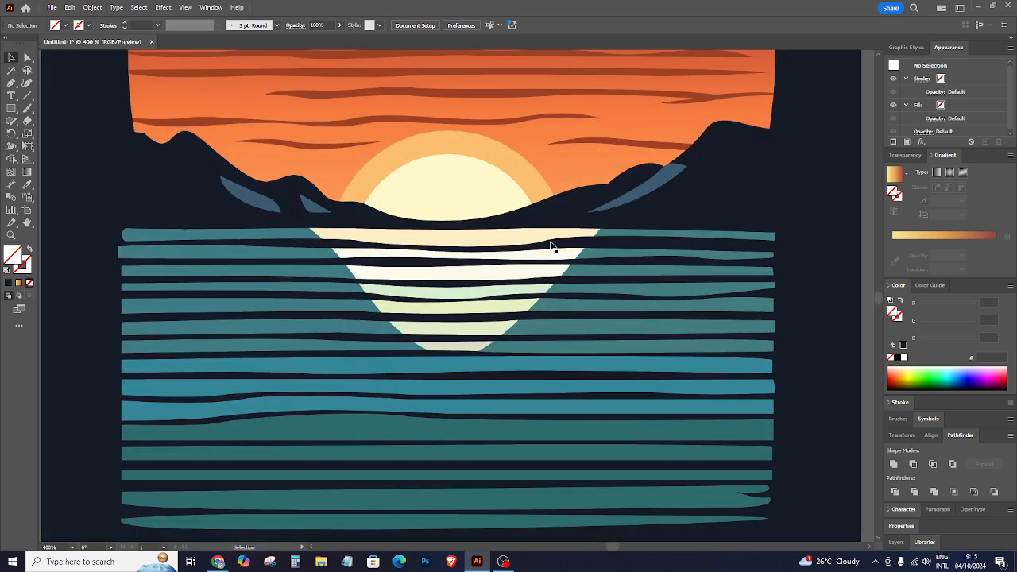
left_click(496, 240)
left_click(542, 255, "shift")
left_click(532, 272, "shift")
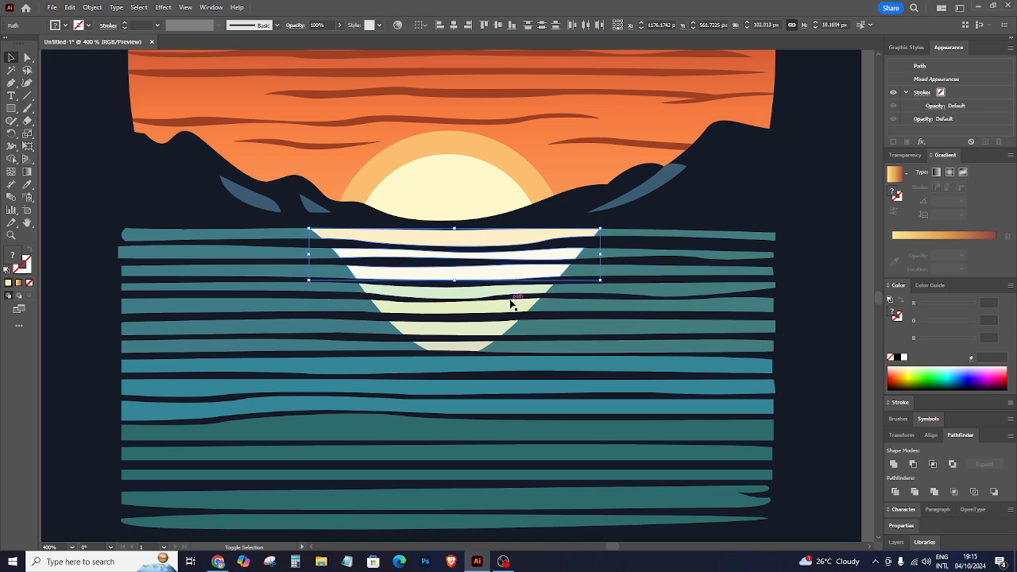
left_click(512, 300, "shift")
left_click(515, 310, "shift")
left_click(503, 329, "shift")
left_click(476, 347, "shift")
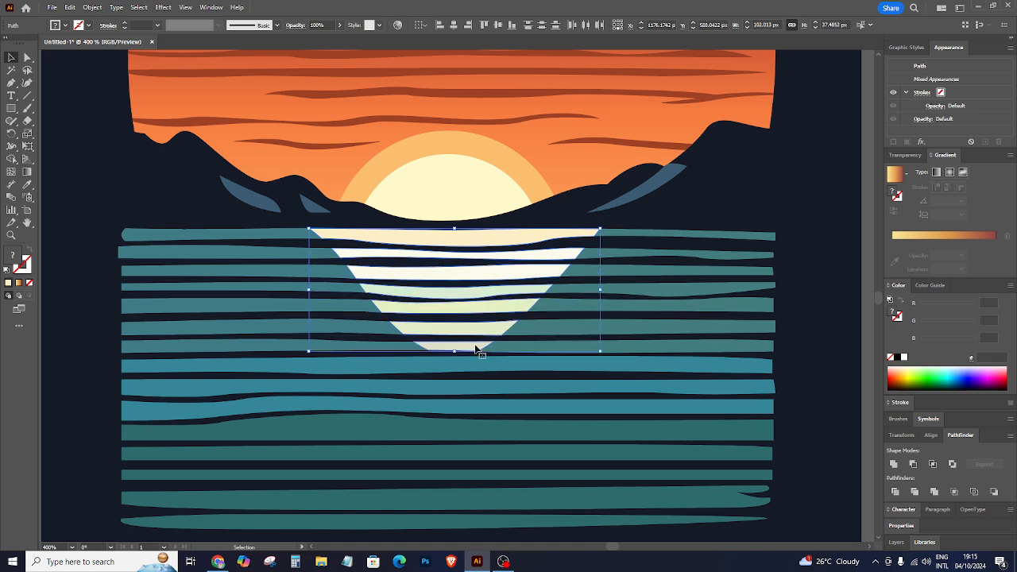
left_click(491, 331, "shift")
left_click(484, 345, "shift")
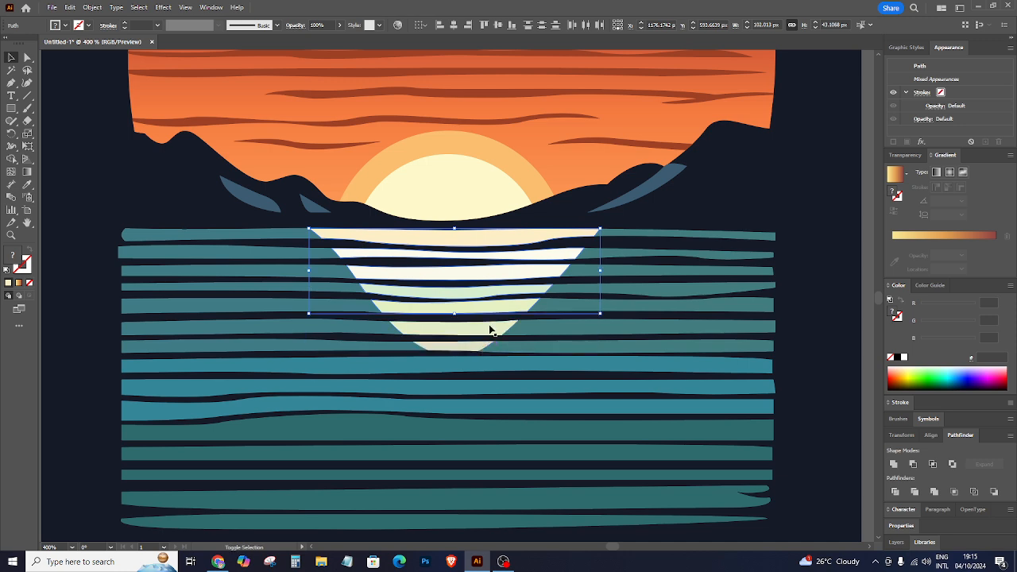
left_click(488, 311, "shift")
right_click(500, 290)
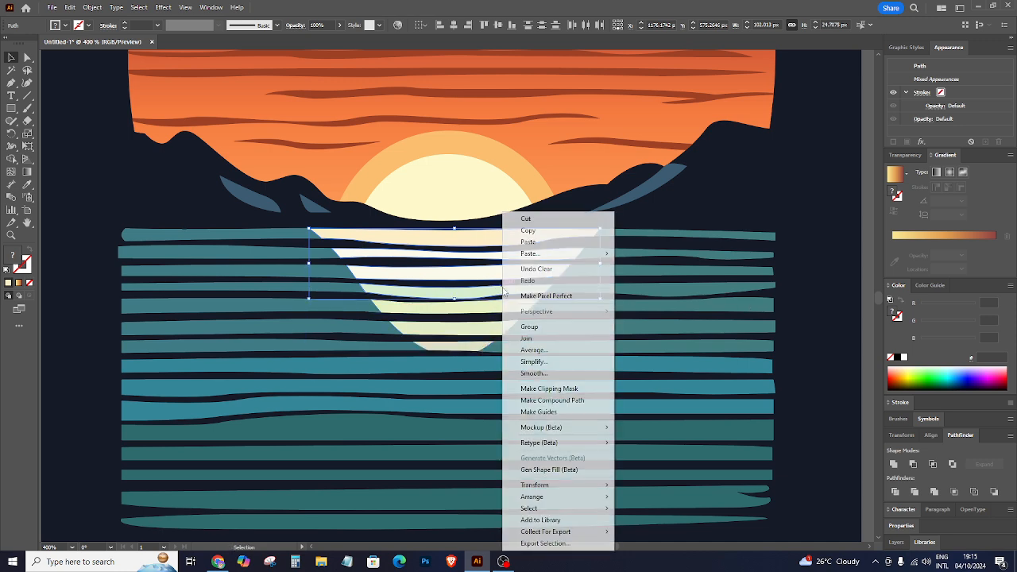
left_click(546, 374)
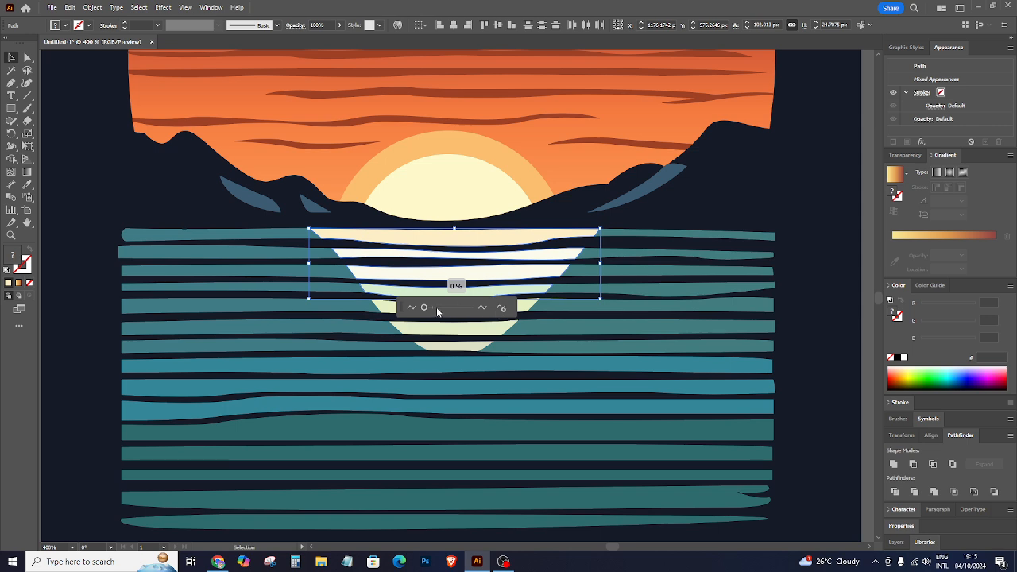
left_click_drag(424, 307, 423, 312)
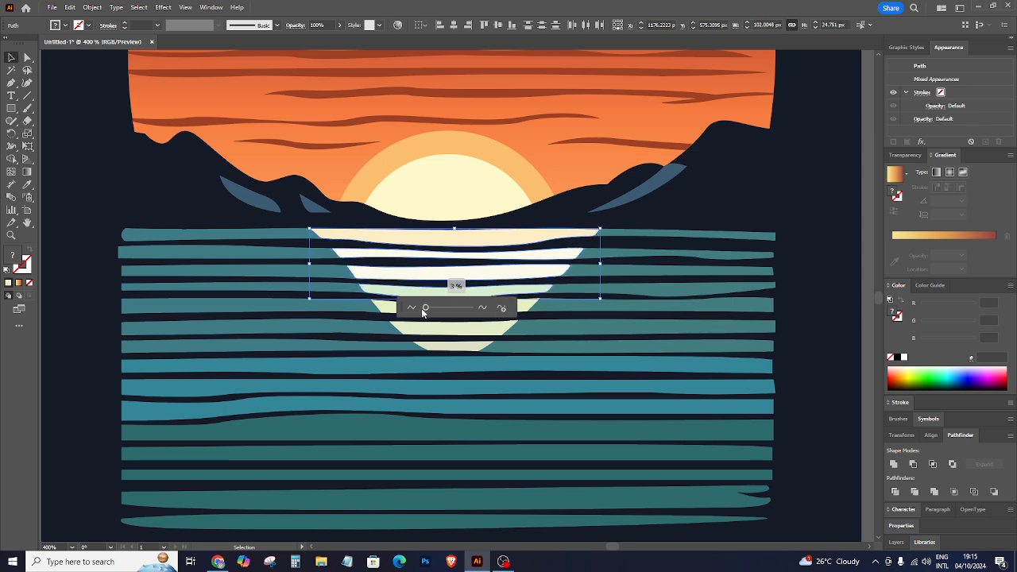
Undo the smoothing of the reflection stripes and clear the selection.
left_click(824, 309)
key("ctrl+minus")
key("ctrl+minus")
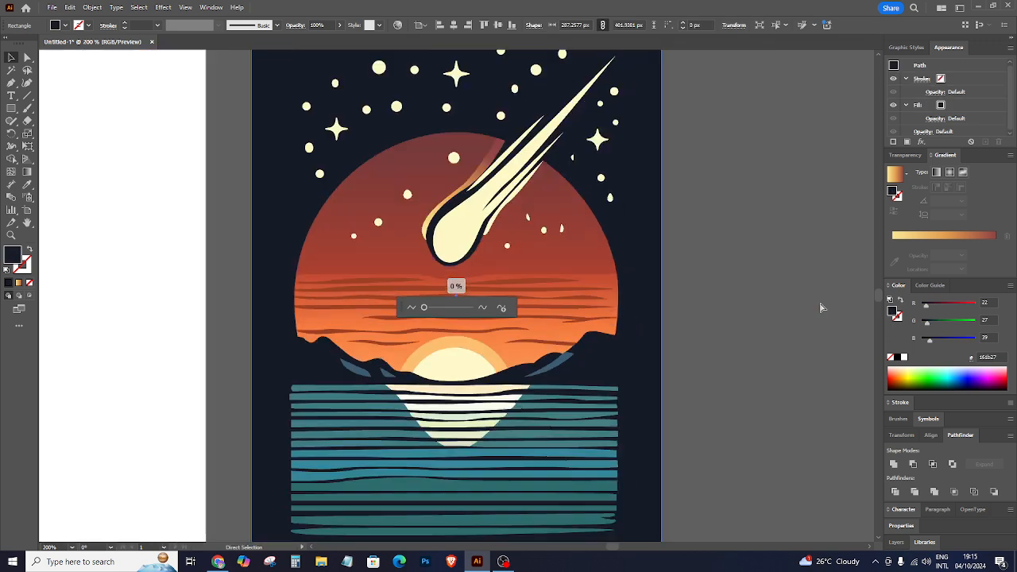
left_click(694, 258)
scroll(694, 258, "down", 2)
key("ctrl+minus")
key("ctrl+minus")
key("ctrl+minus")
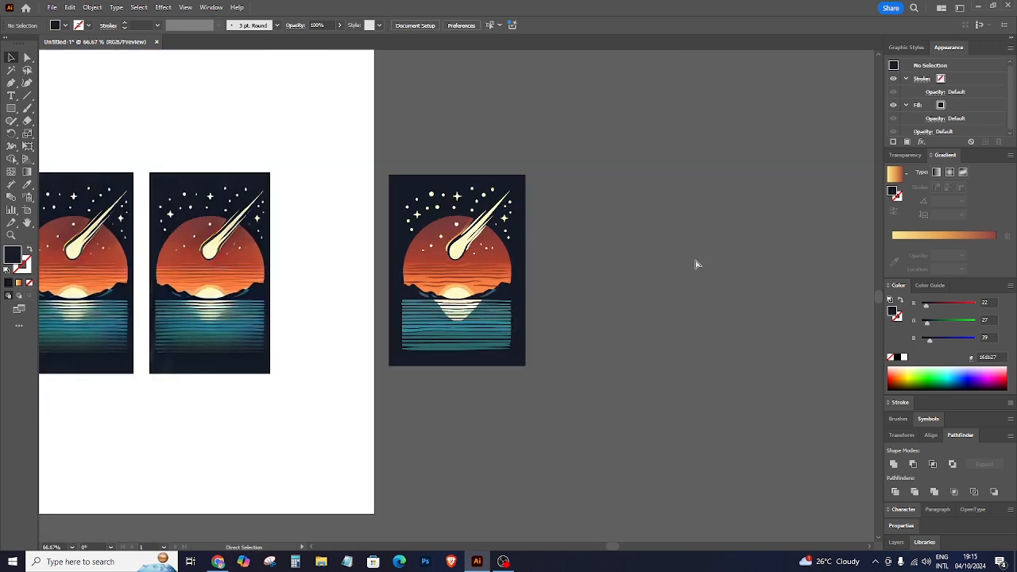
key("ctrl+plus")
key("ctrl+z")
left_click(695, 264)
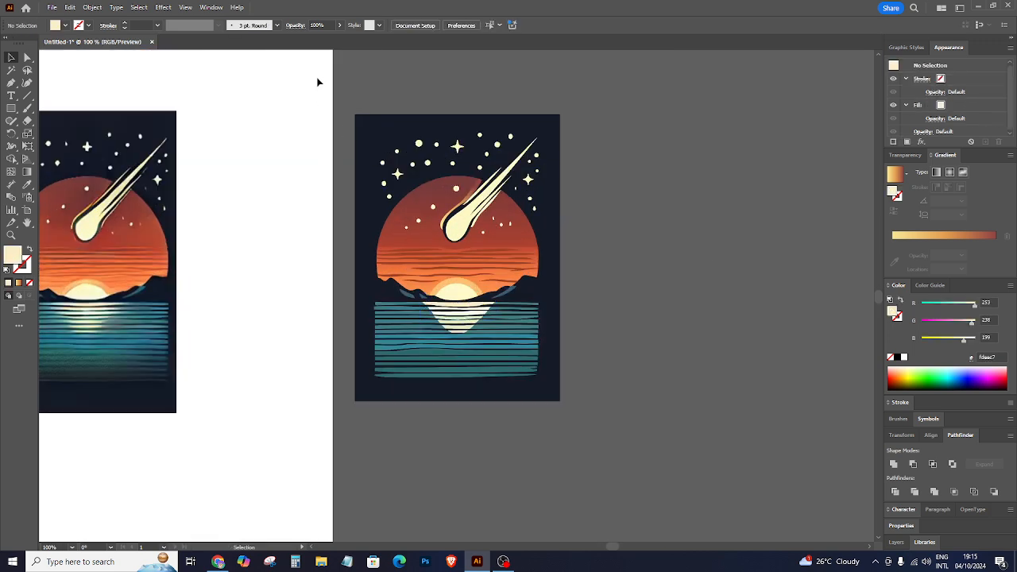
Try moving the navy background rectangle away from the artwork, and undo the move.
left_click_drag(557, 201, 781, 188)
key("ctrl+z")
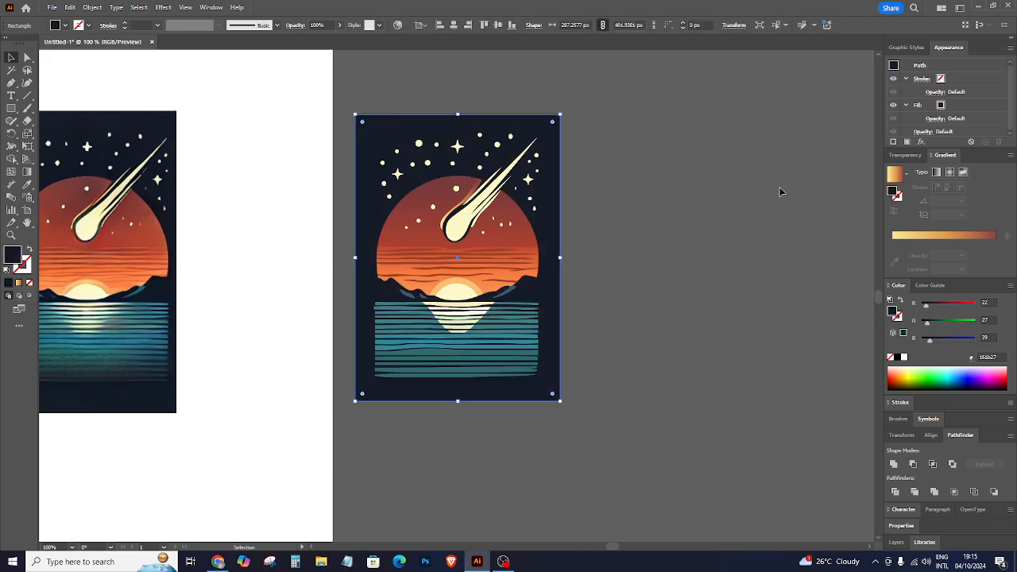
left_click(782, 188)
key("ctrl+minus")
key("ctrl+minus")
key("ctrl+plus")
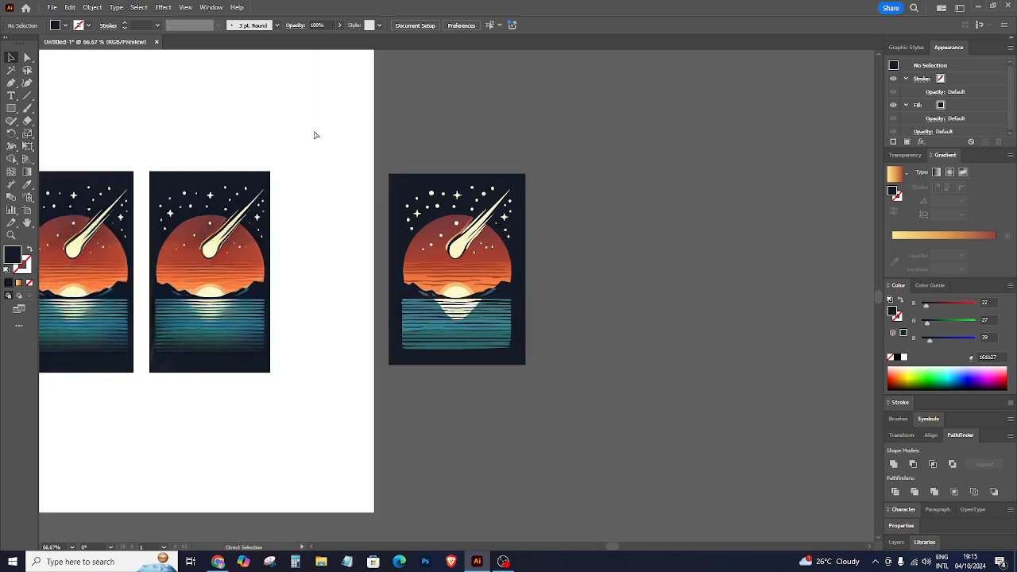
key("ctrl+plus")
key("ctrl+plus")
scroll(476, 457, "up", 2)
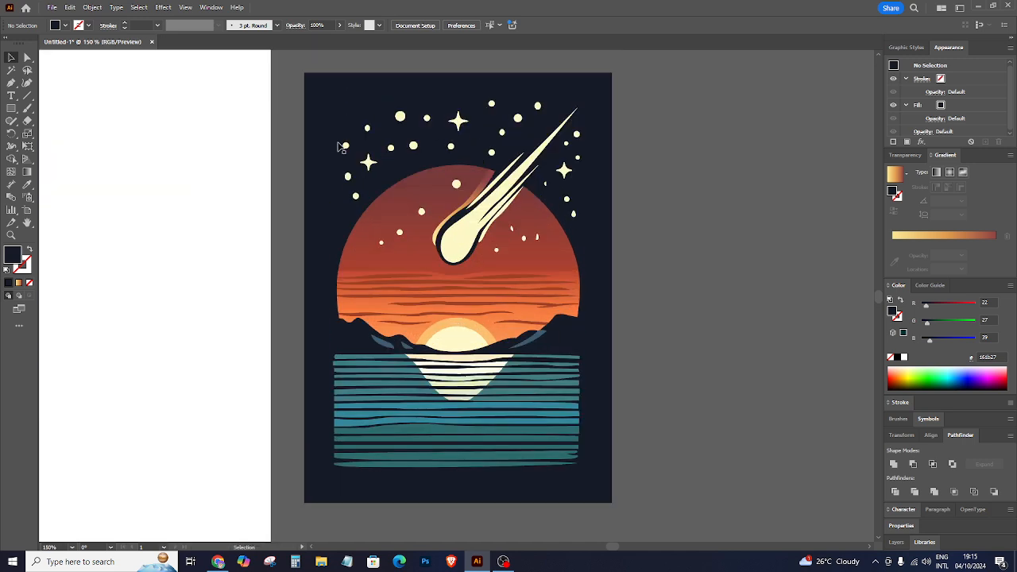
left_click(503, 562)
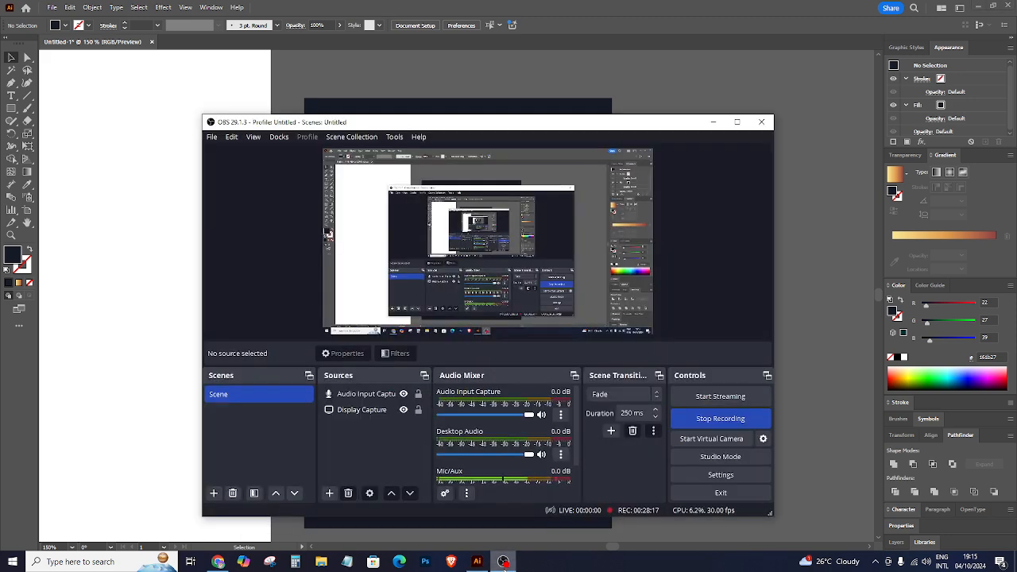